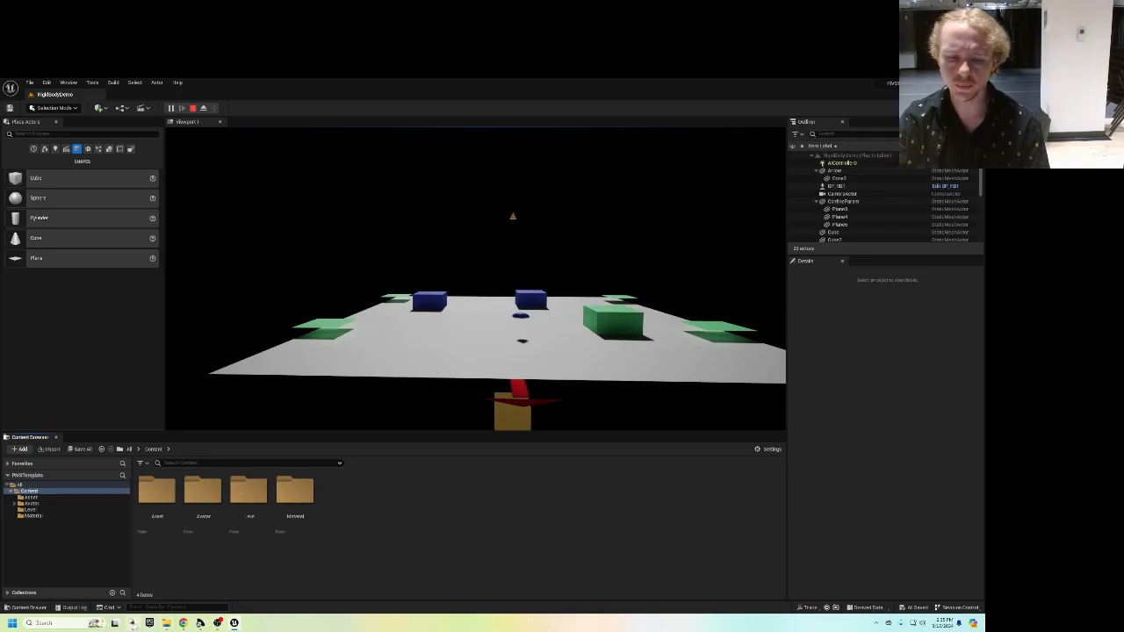
# Check the playback of the RB1WarmUp_007 take in Motive and return to the Unreal Editor.
pyautogui.moveTo(133, 623)
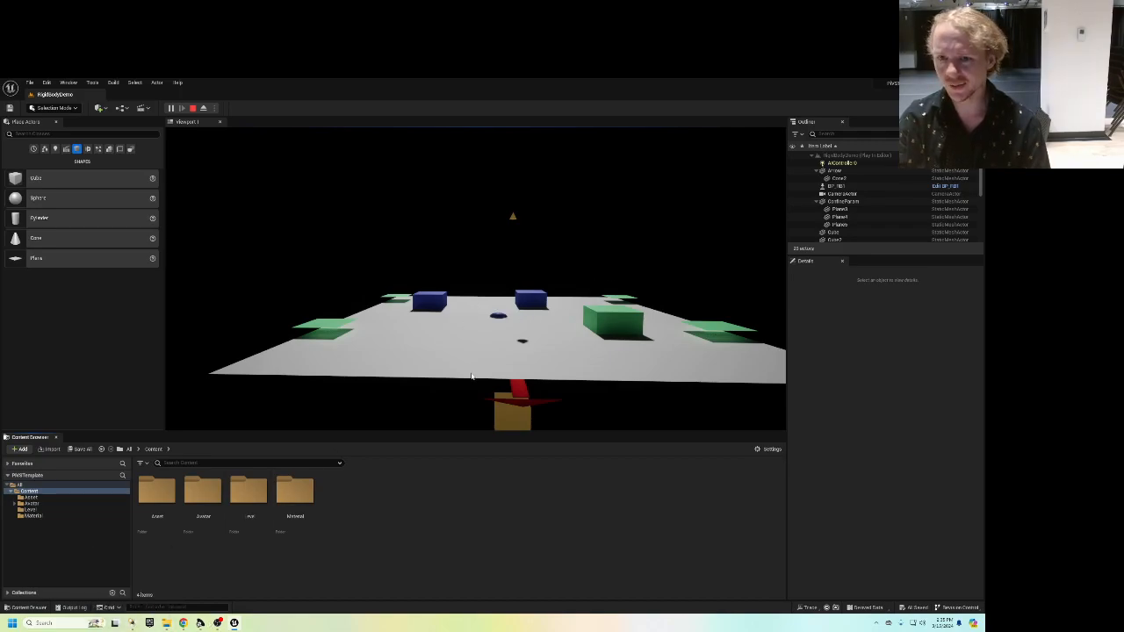
pyautogui.hotkey('alt', 'Tab')
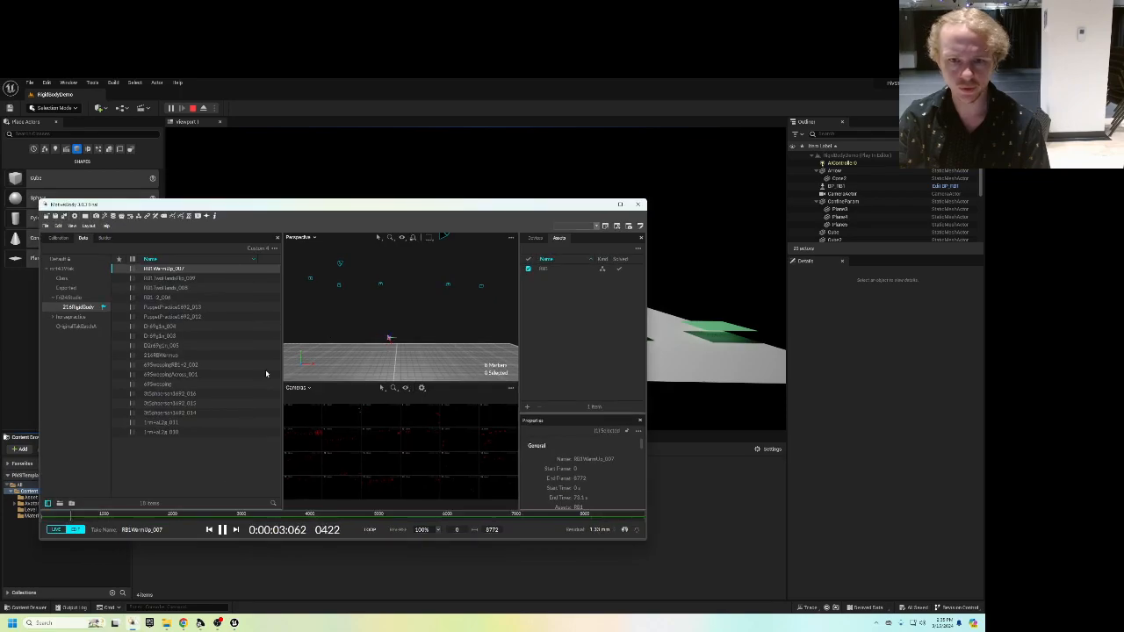
pyautogui.click(604, 205)
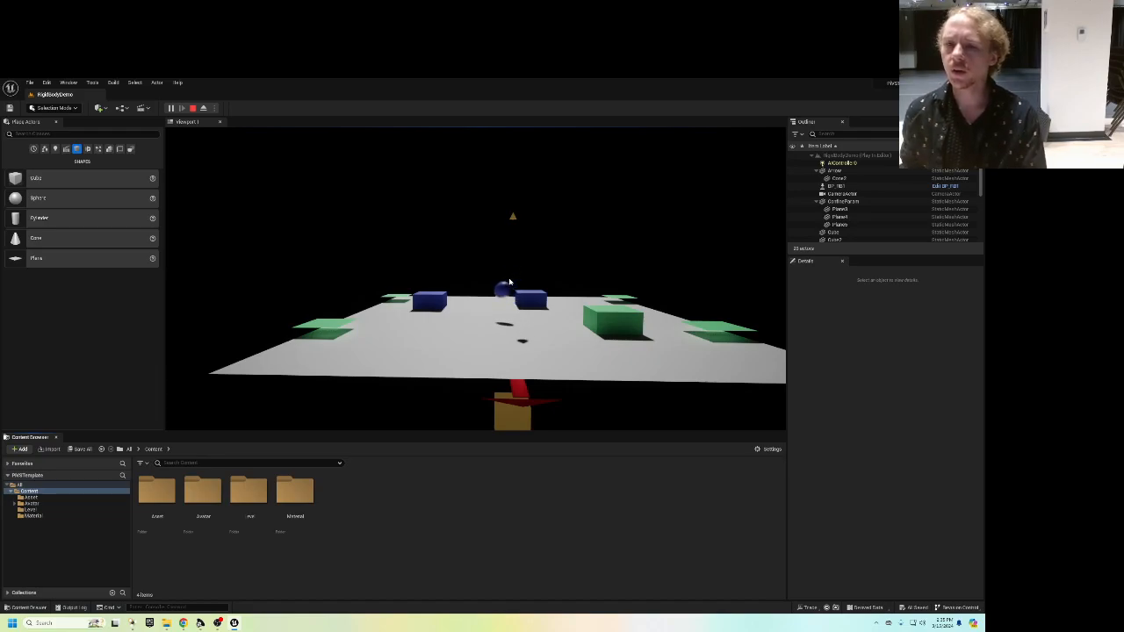
# Open the Take Recorder and dock the Sequencer window beside the Content Browser.
pyautogui.click(69, 82)
pyautogui.moveTo(114, 105)
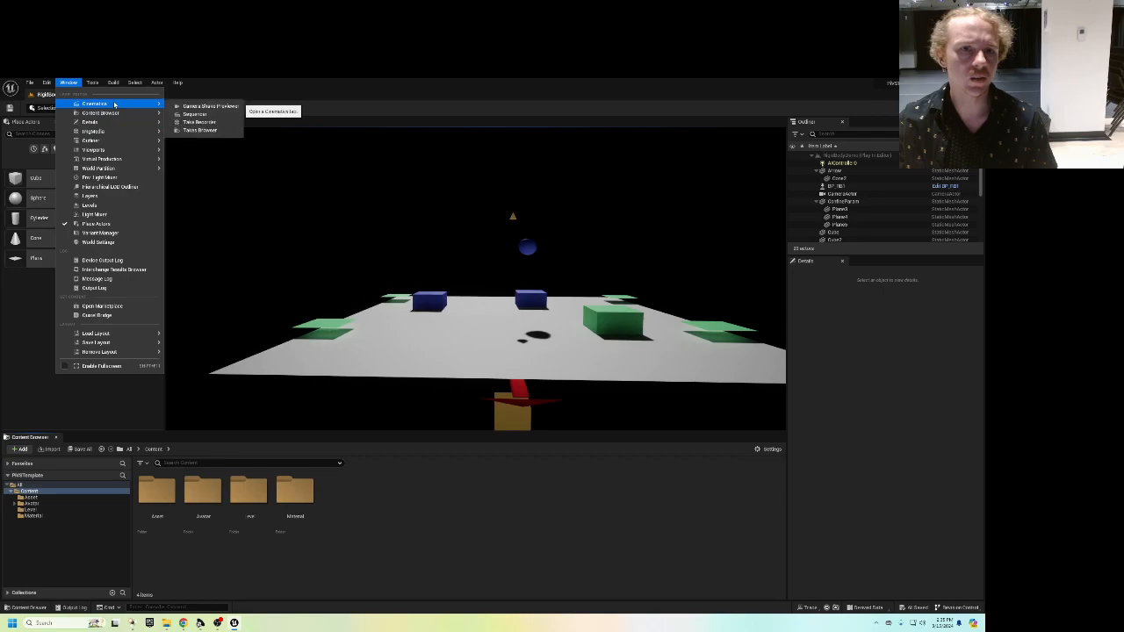
pyautogui.click(199, 122)
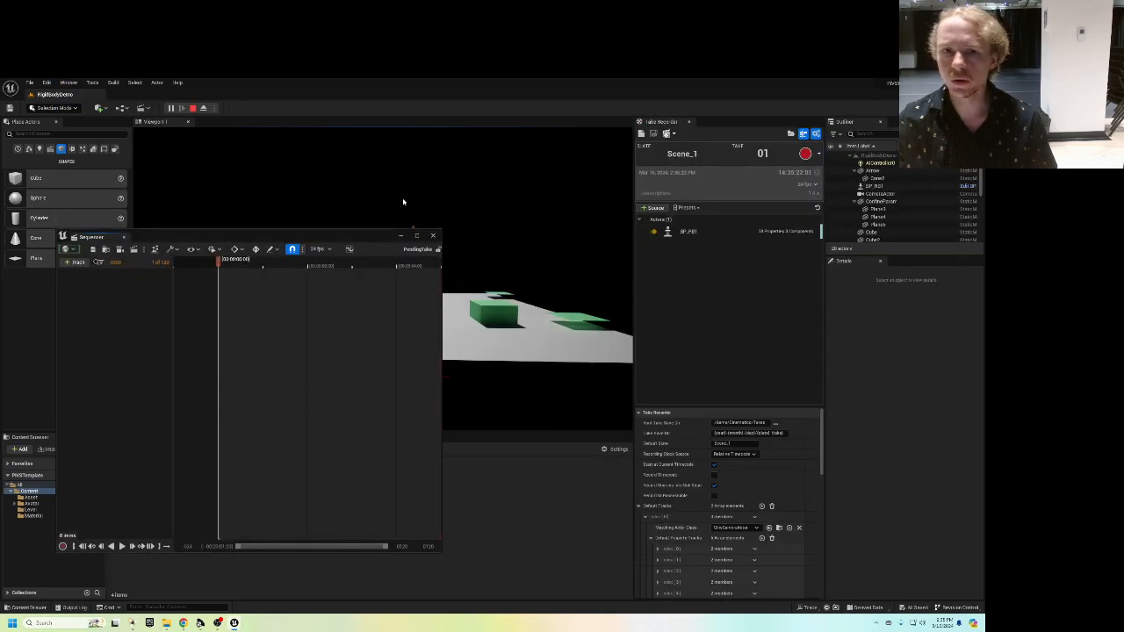
pyautogui.moveTo(94, 239); pyautogui.dragTo(308, 442)
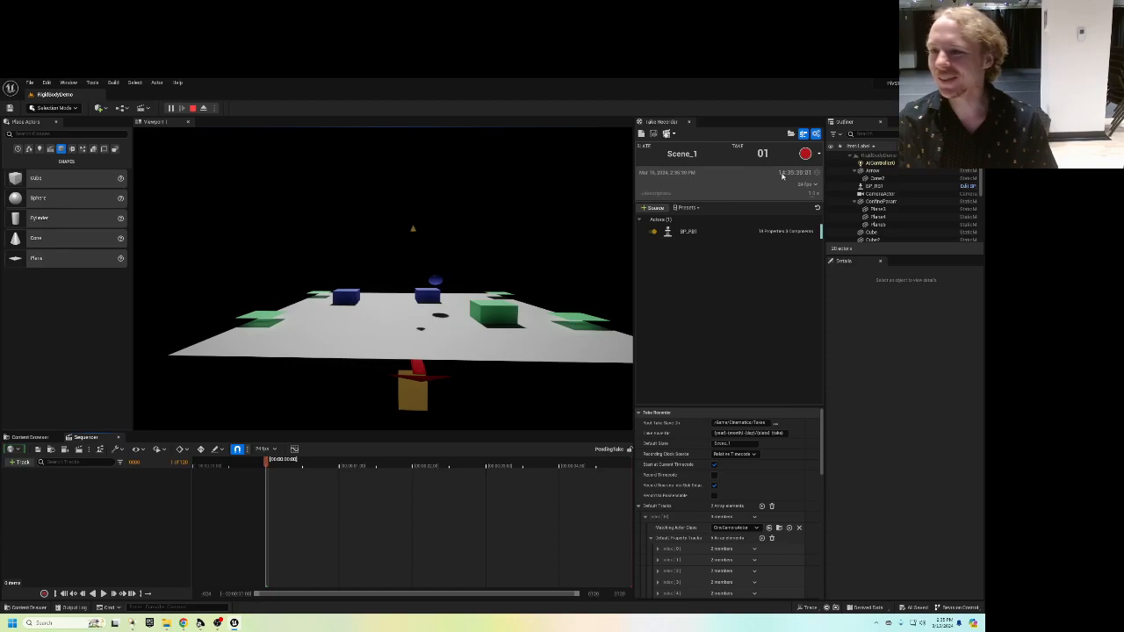
# Remove the existing recording source, add the BP_RB1 actor as the source again, and name the slate RigidBodDemo.
pyautogui.click(680, 231)
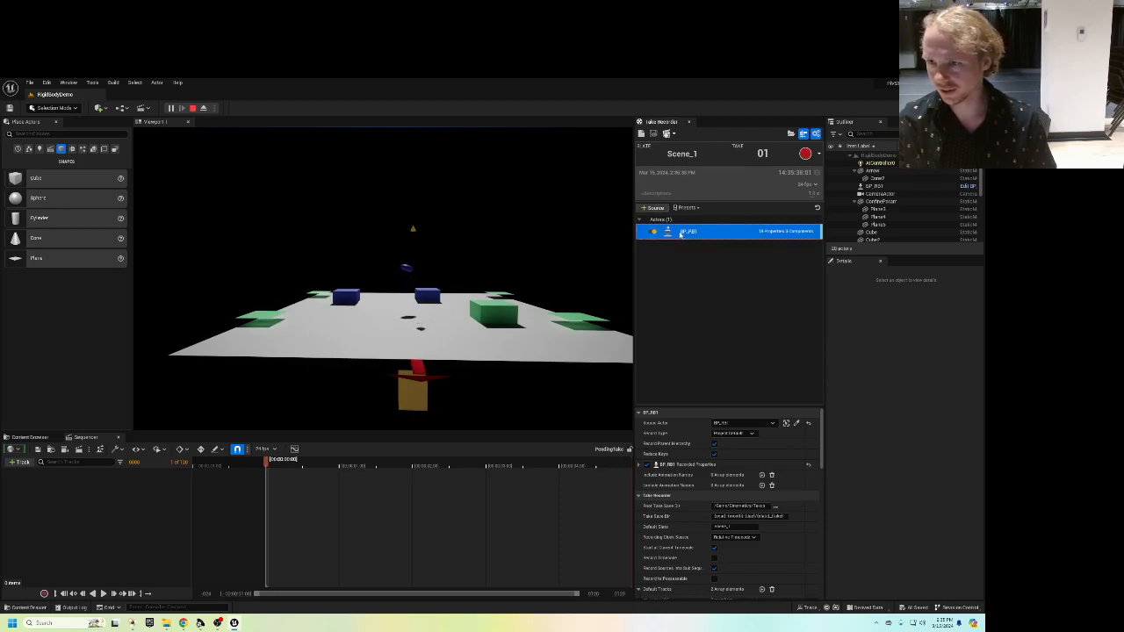
pyautogui.press('Delete')
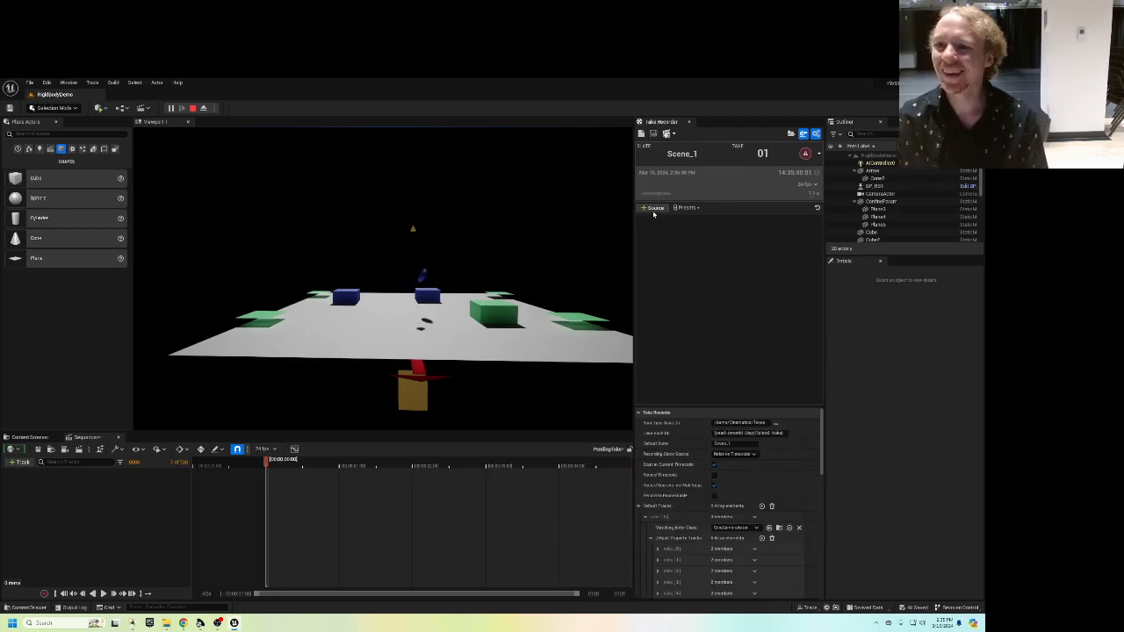
pyautogui.click(654, 209)
pyautogui.moveTo(687, 222)
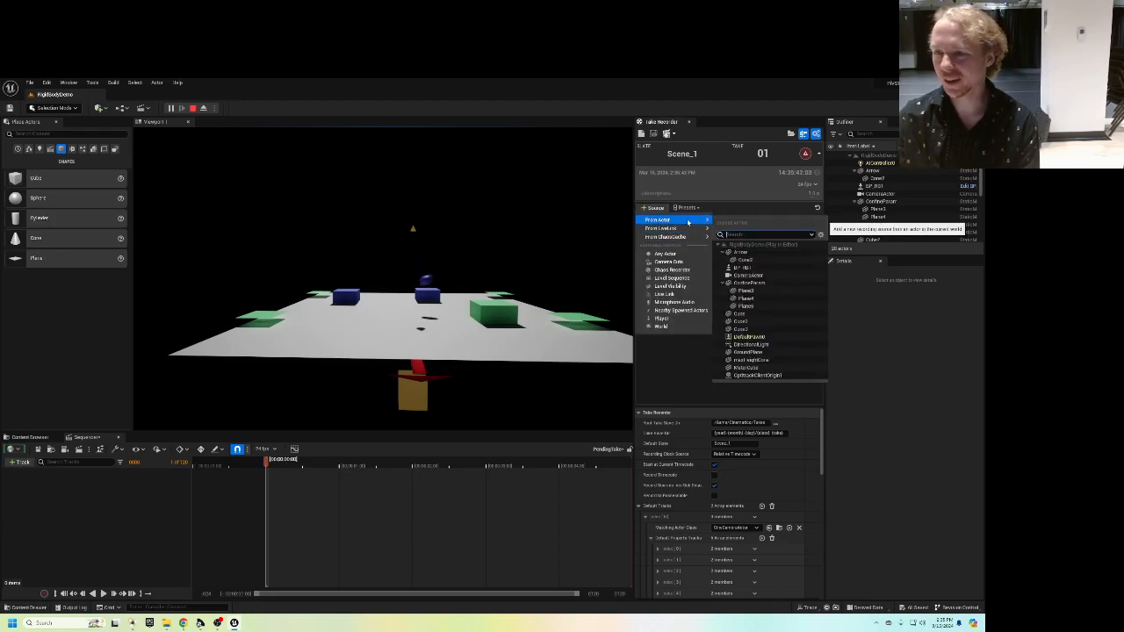
pyautogui.click(742, 267)
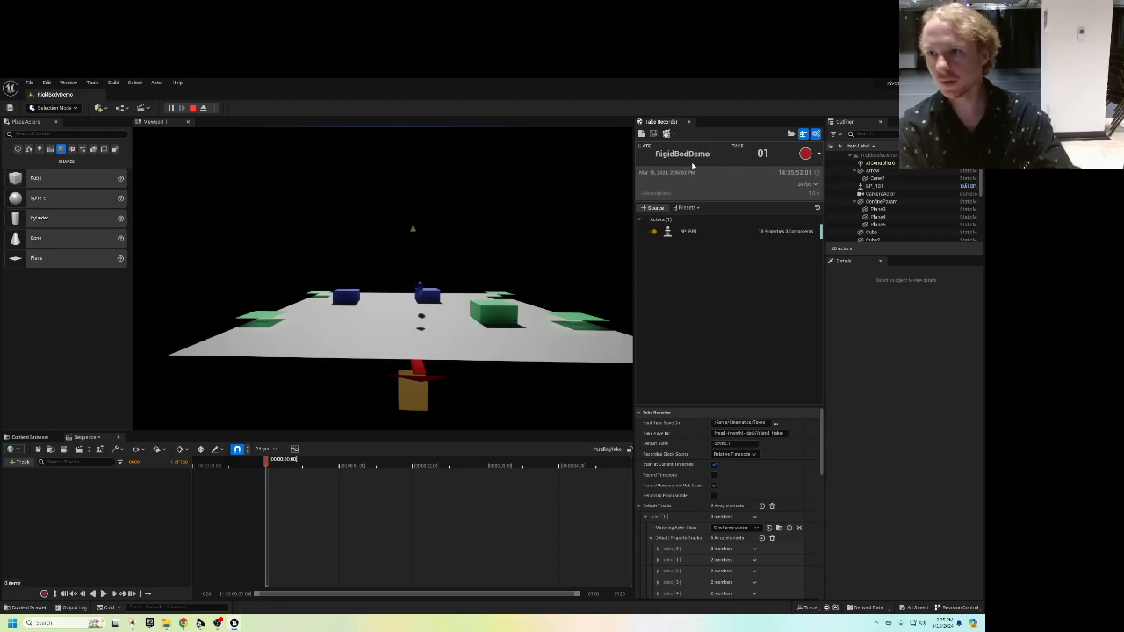
# Set the Take Recorder's countdown to 0 seconds in the user settings.
pyautogui.scroll(-5, 755, 499)
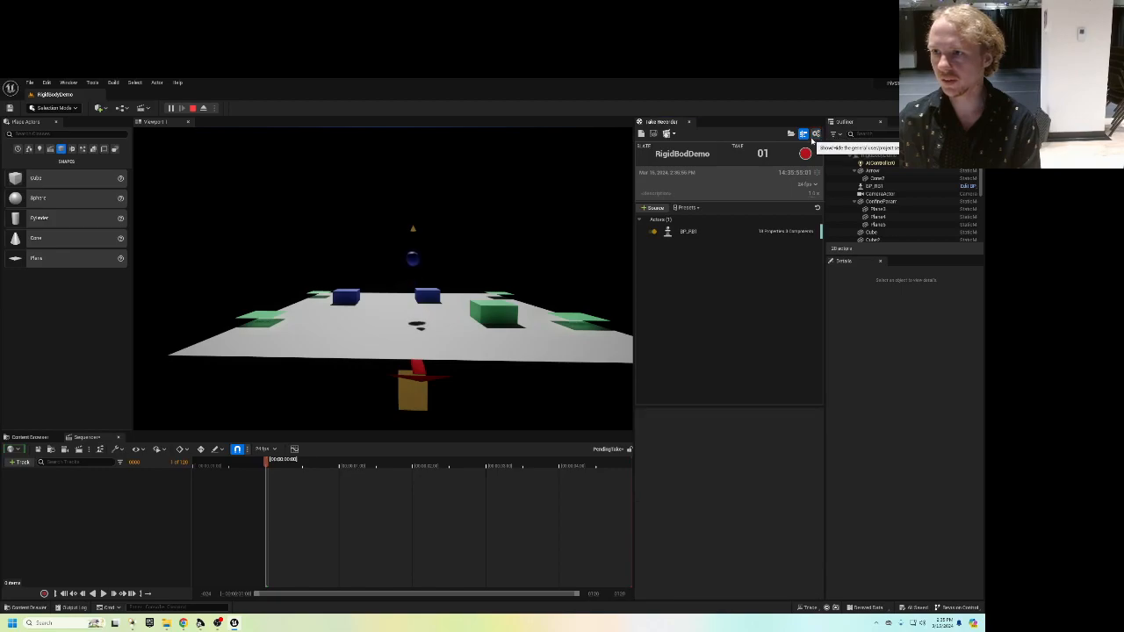
pyautogui.scroll(-8, 667, 519)
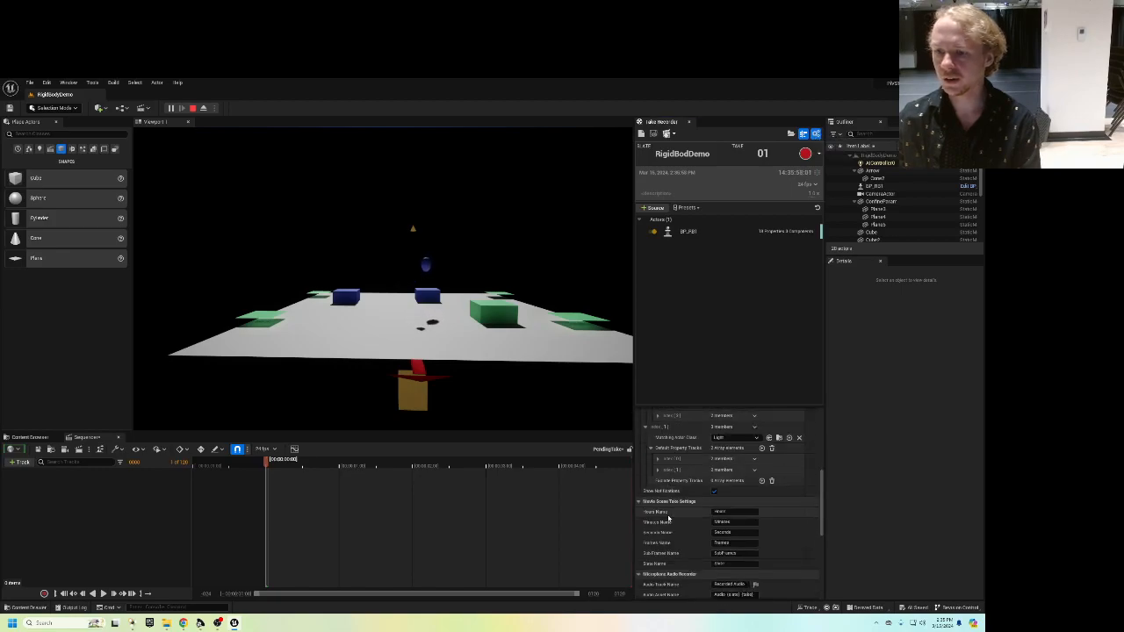
pyautogui.click(729, 500)
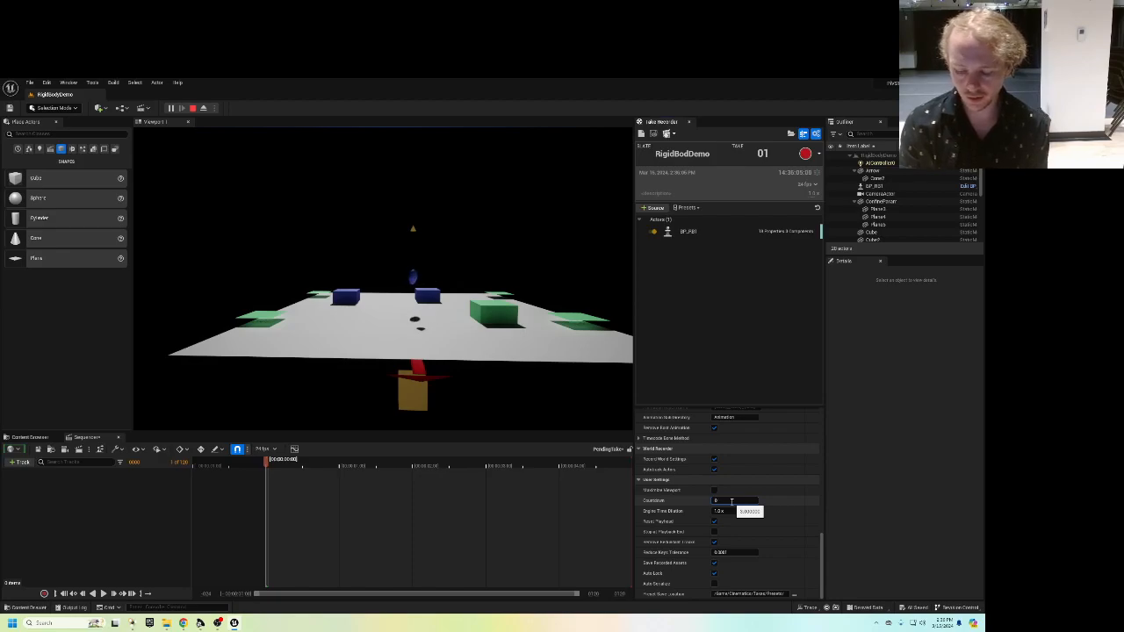
pyautogui.click(674, 285)
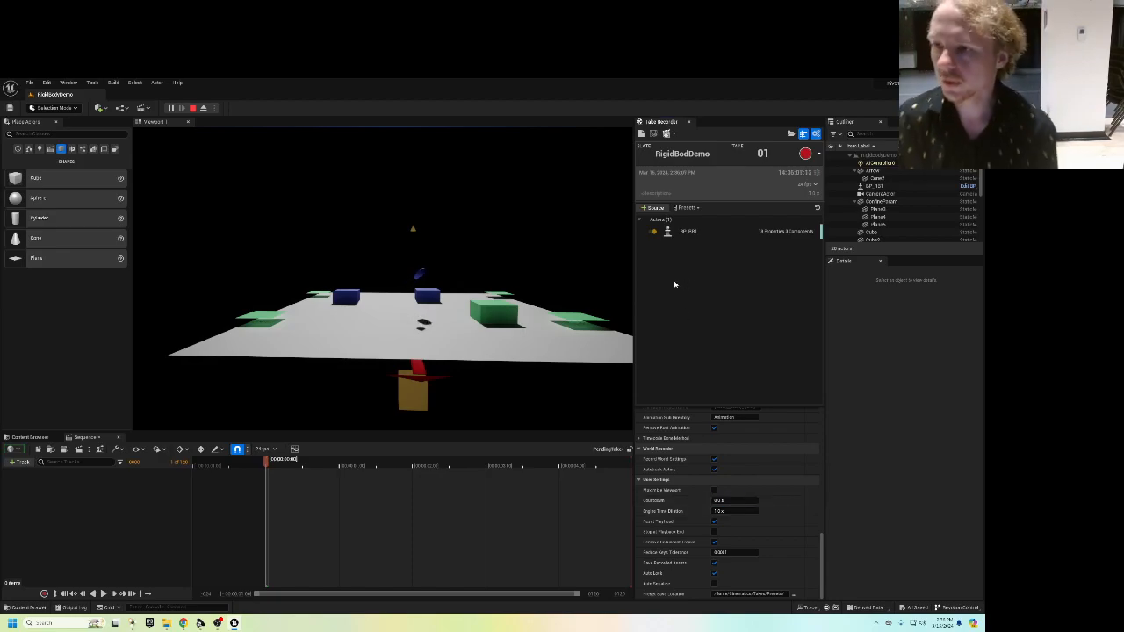
# Record takes 1 and 2 of the BP_RB1 actor, ending the second by stopping the play session.
pyautogui.click(805, 153)
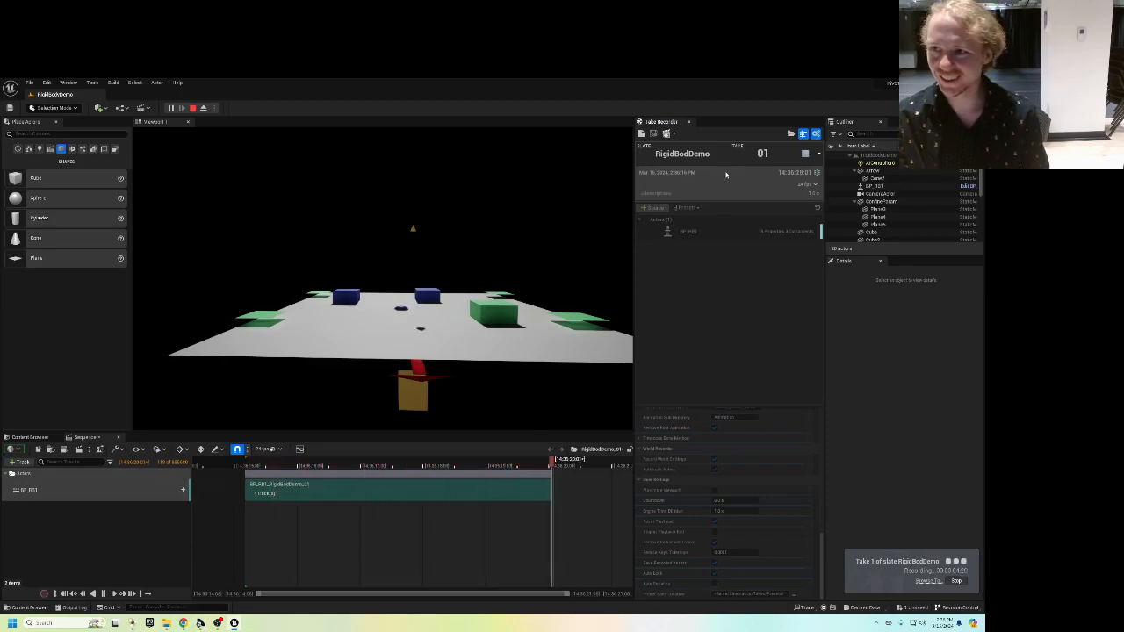
pyautogui.click(805, 154)
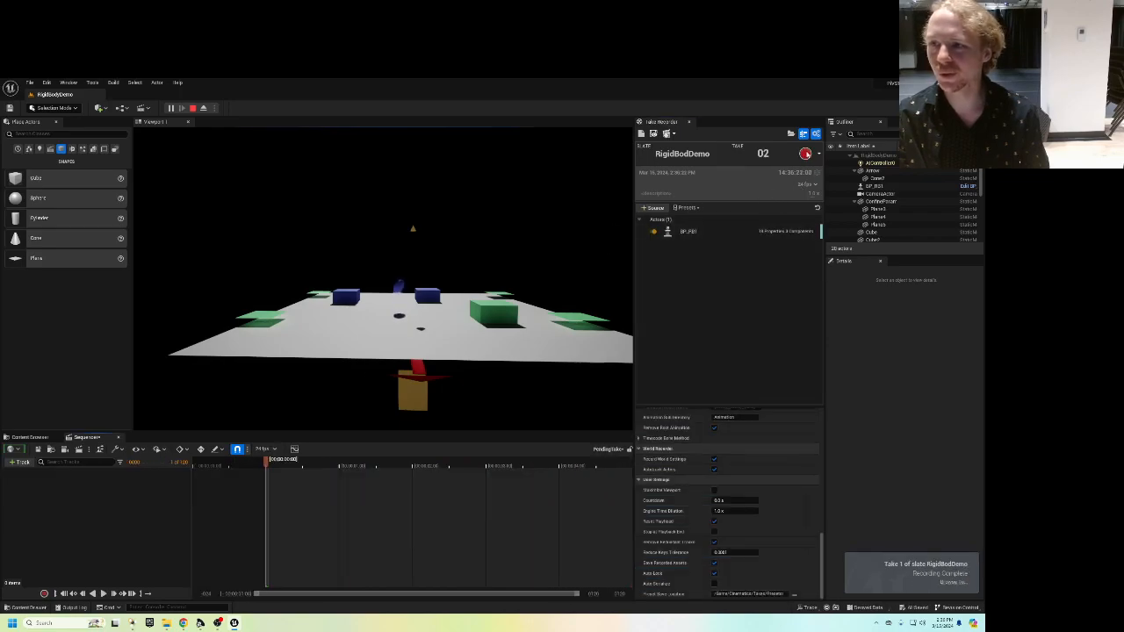
pyautogui.click(803, 154)
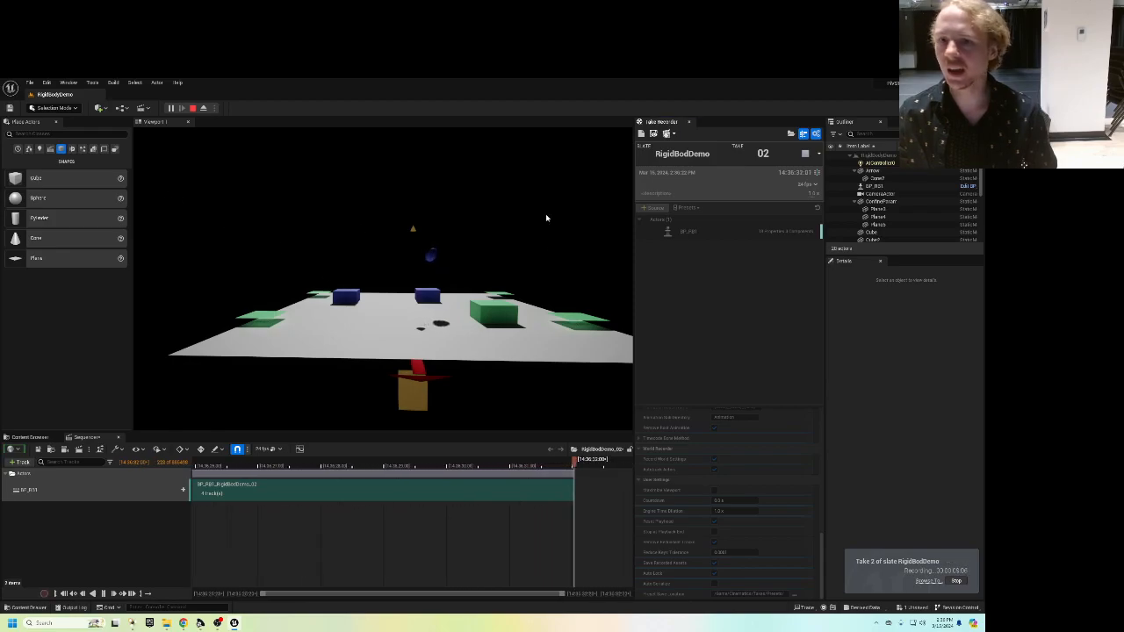
pyautogui.click(193, 109)
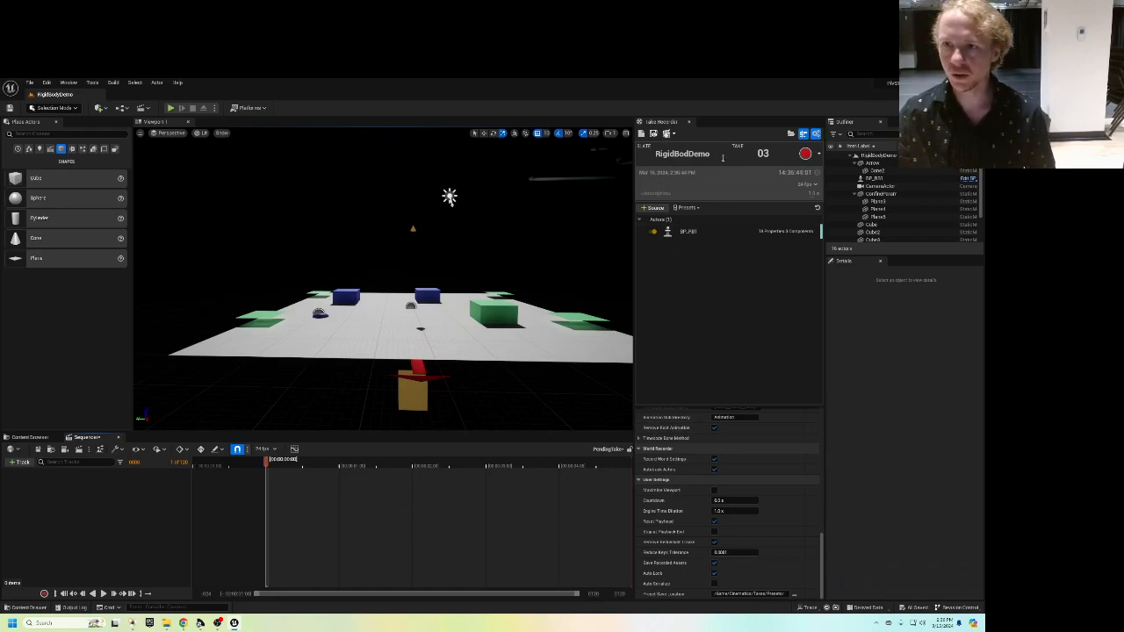
# Examine the recorded takes in the dated folder under Cinematics/Takes, including the subscenes of RigidBodDemo_01.
pyautogui.click(29, 437)
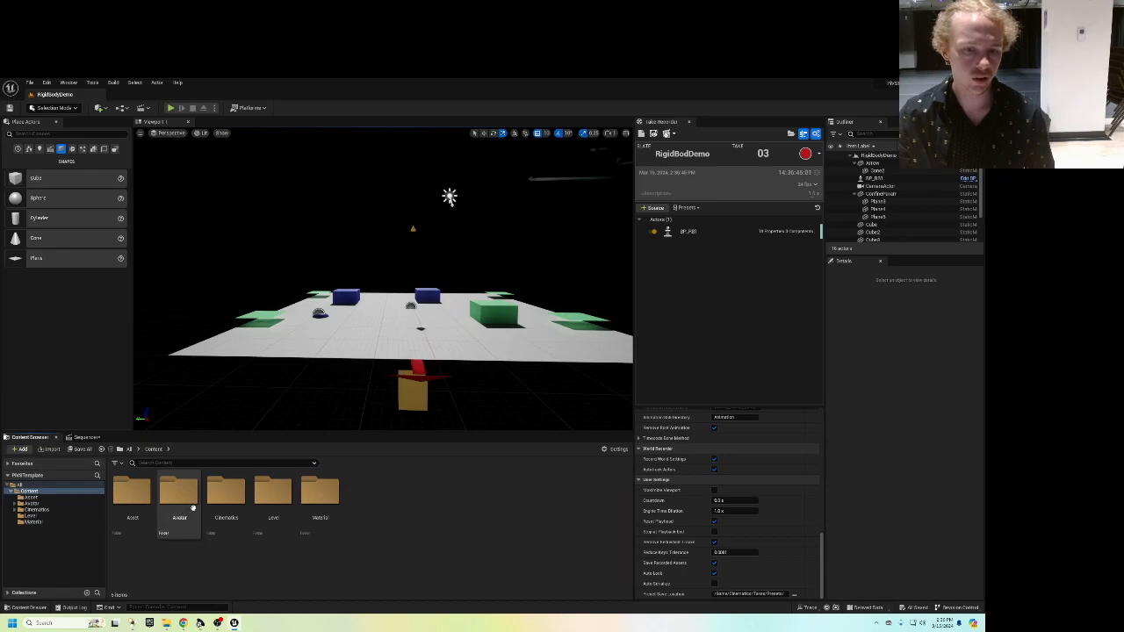
pyautogui.doubleClick(230, 491)
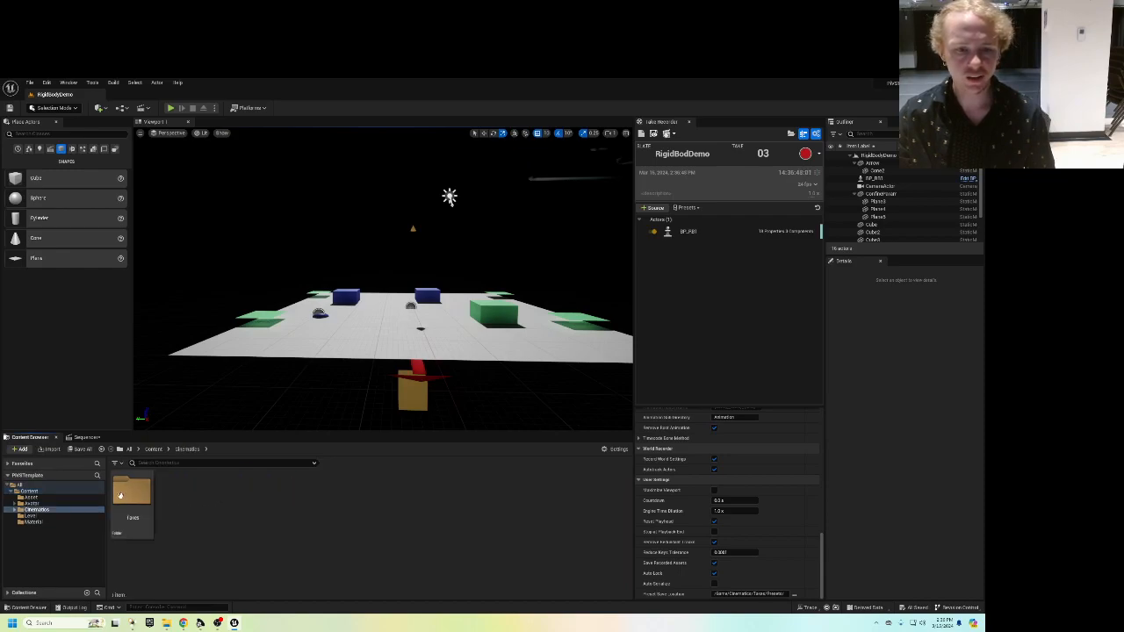
pyautogui.doubleClick(130, 493)
pyautogui.doubleClick(129, 494)
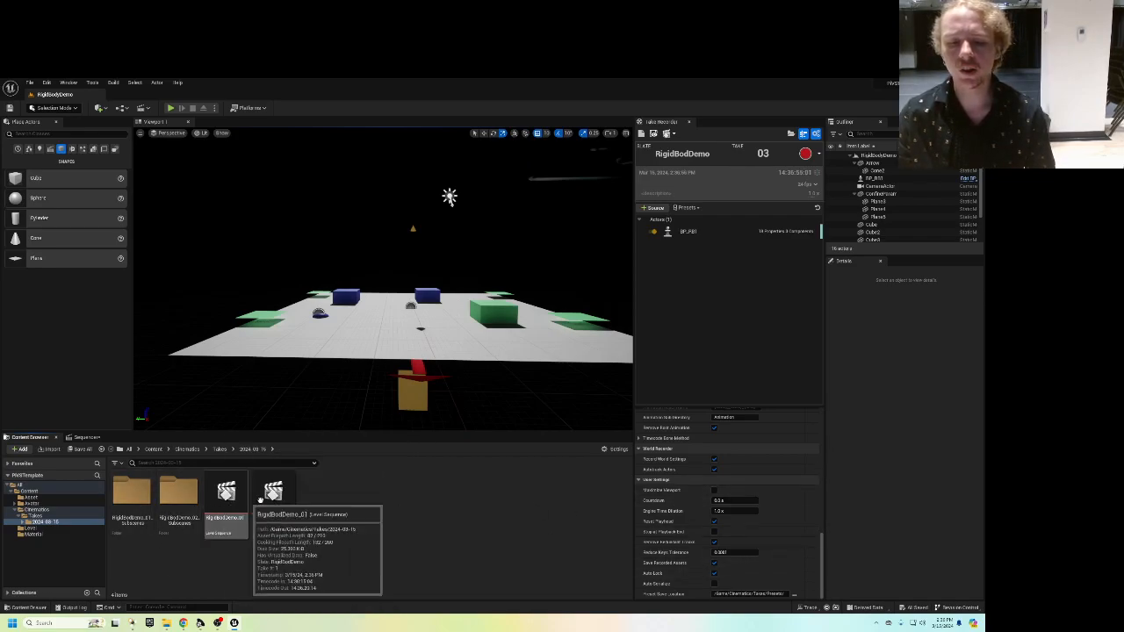
pyautogui.doubleClick(136, 502)
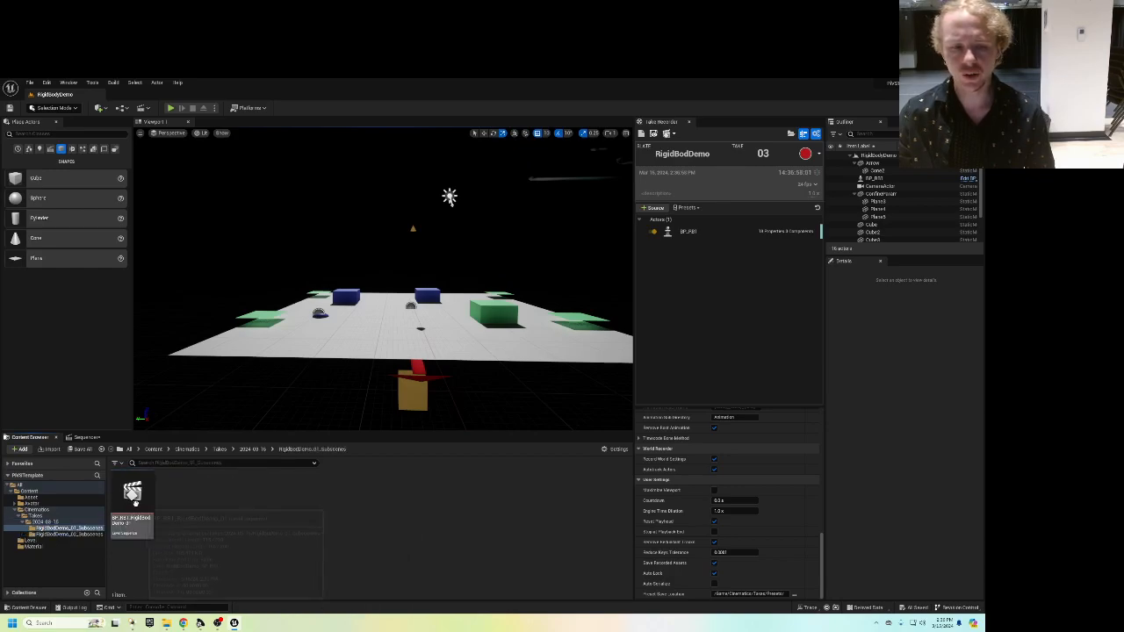
pyautogui.click(250, 449)
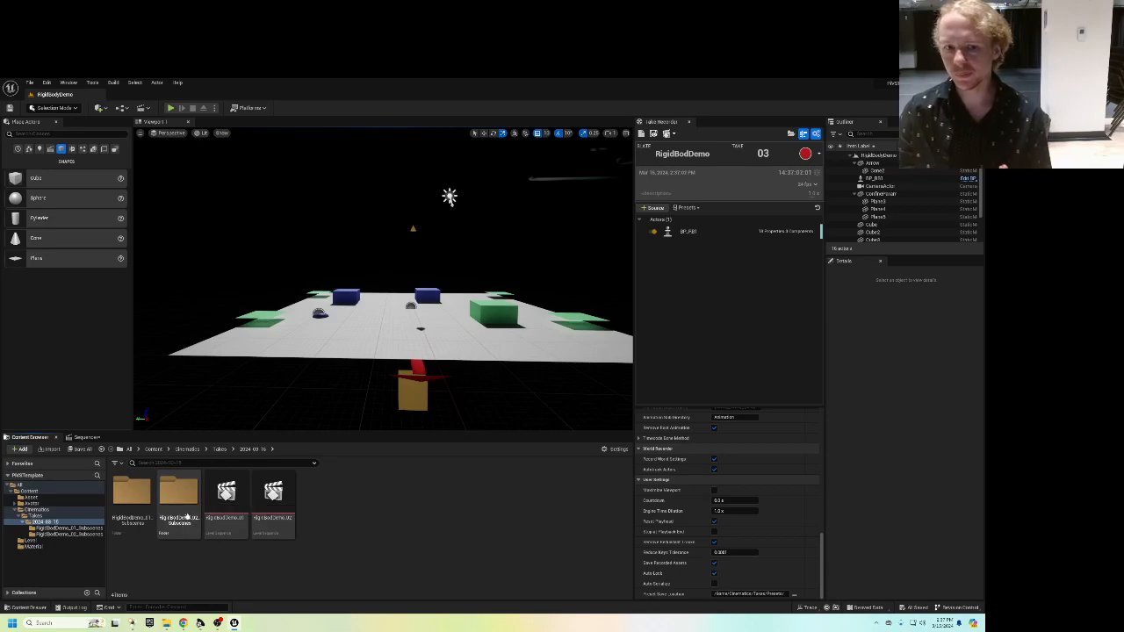
# Place the mixamoMawJLaygo_Anim animation from the Avatar folder on the white ground plane in the level.
pyautogui.click(152, 450)
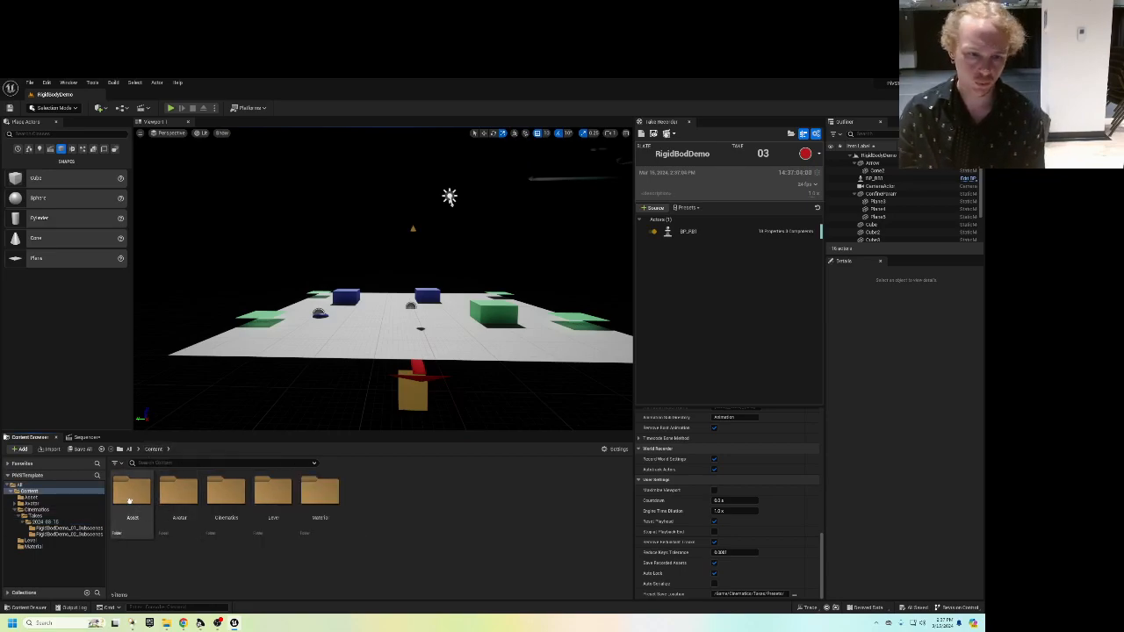
pyautogui.doubleClick(179, 492)
pyautogui.scroll(-1, 211, 548)
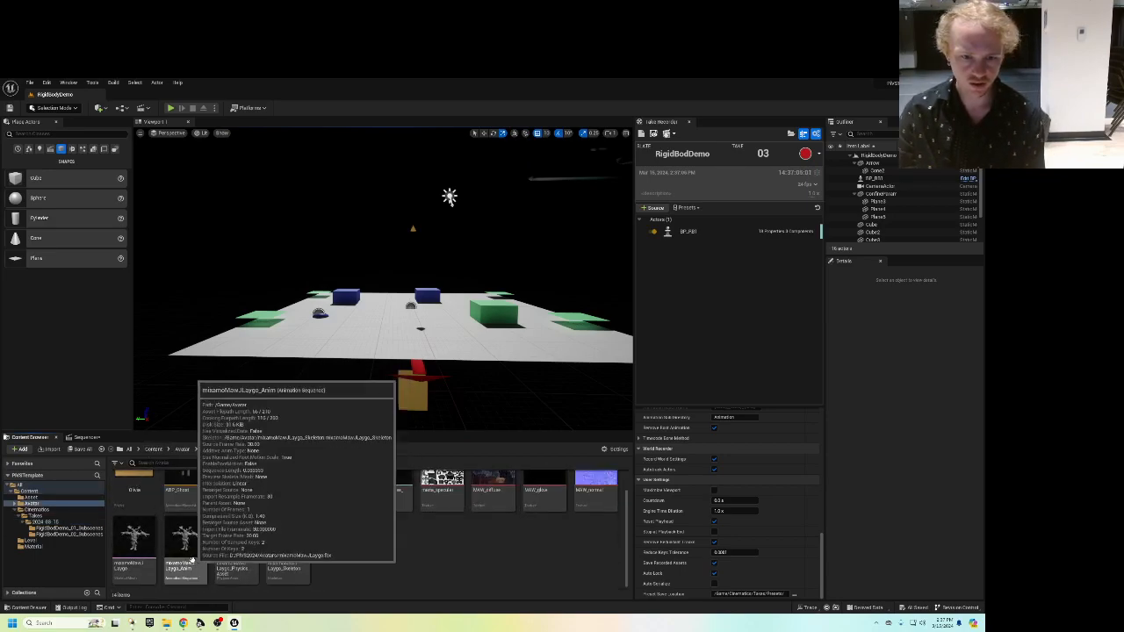
pyautogui.click(185, 561)
pyautogui.moveTo(185, 561); pyautogui.dragTo(362, 345)
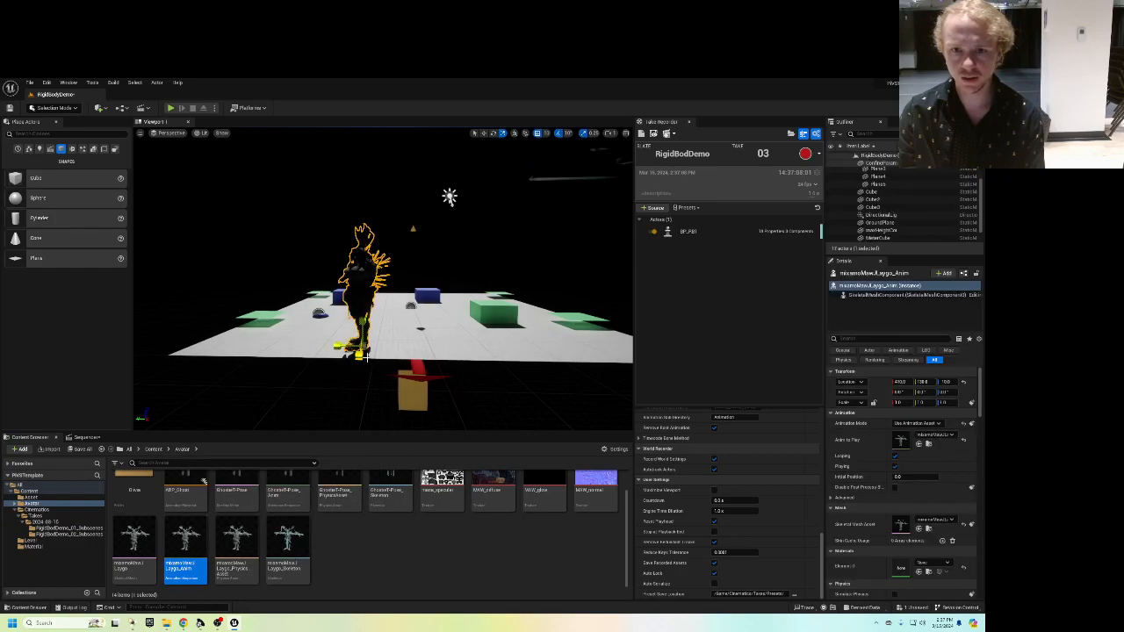
pyautogui.click(656, 209)
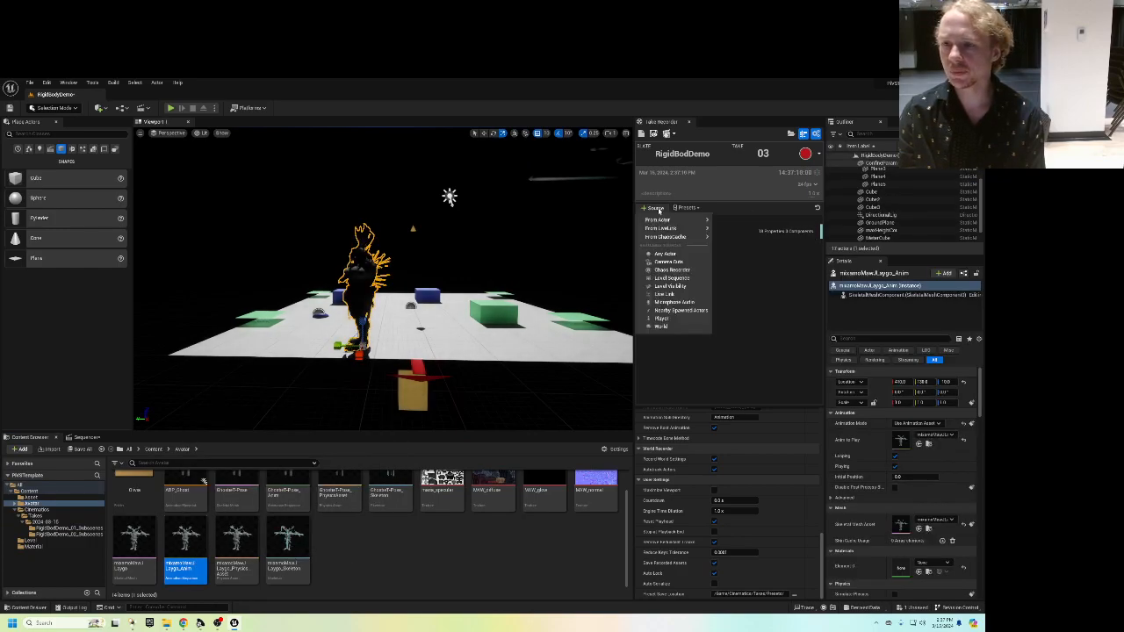
pyautogui.moveTo(681, 222)
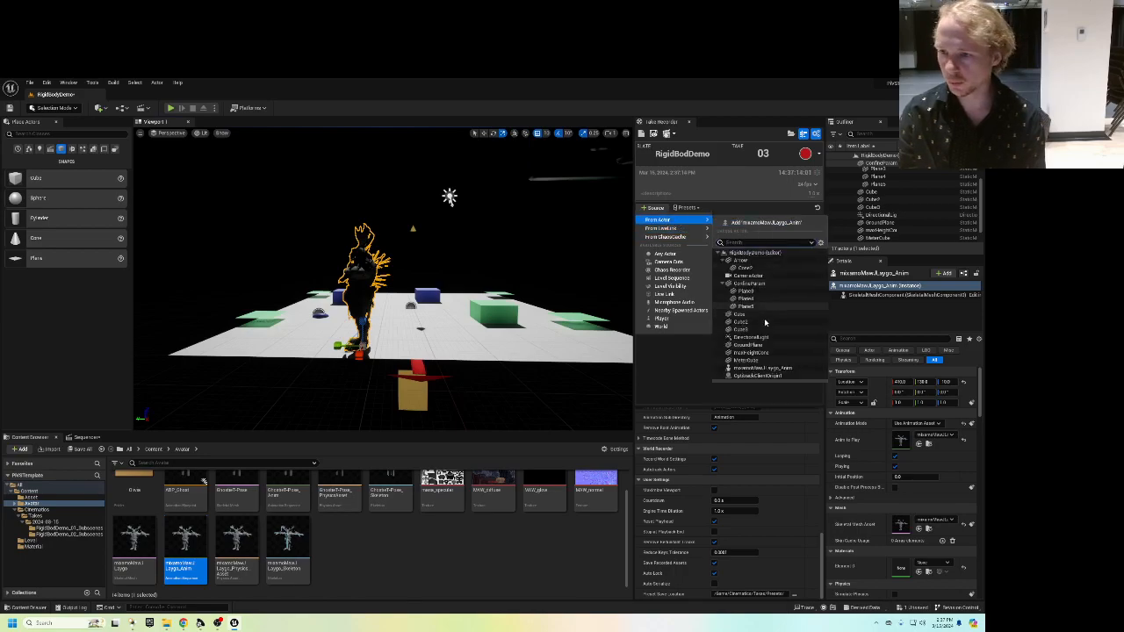
pyautogui.click(764, 375)
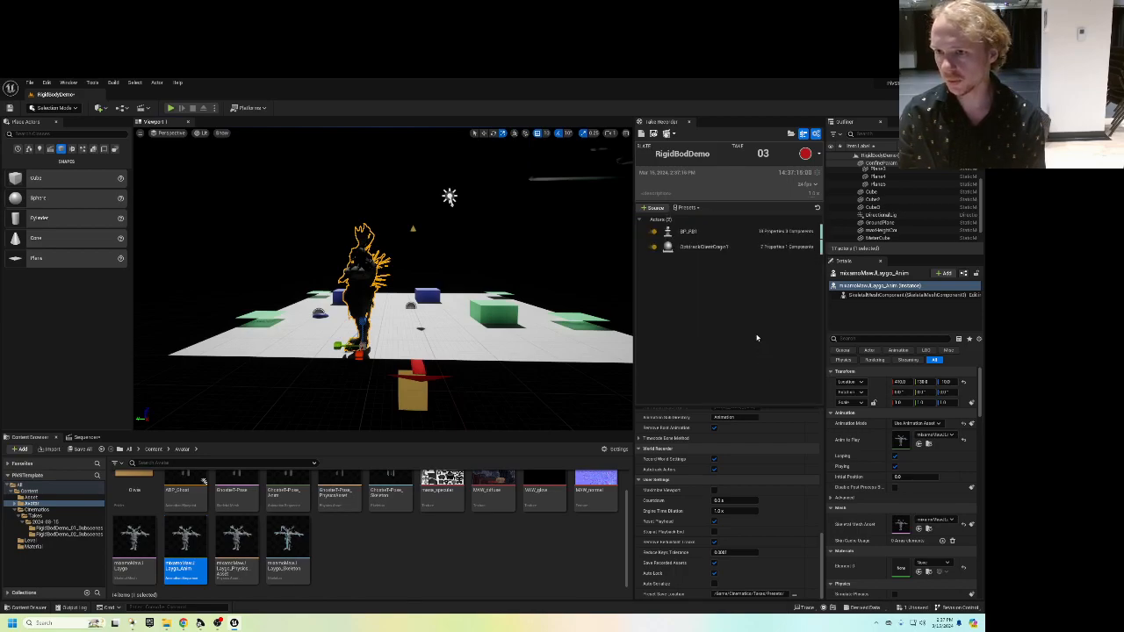
pyautogui.click(686, 248)
pyautogui.press('Delete')
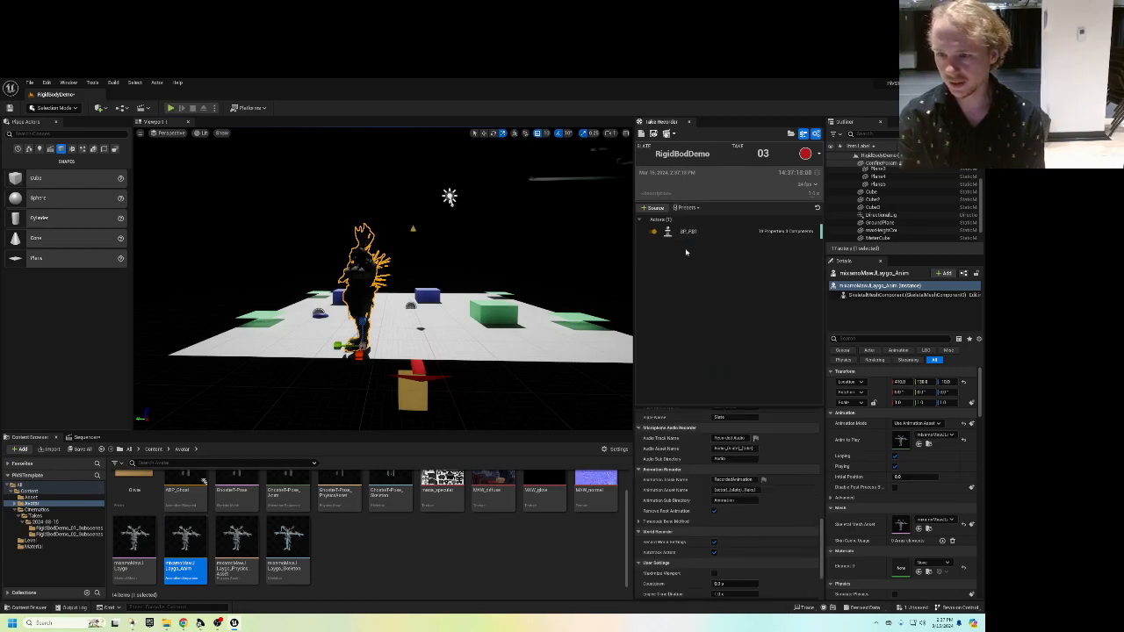
# Add the mixamoMawJLaygo_Anim actor as a recording source and disable the BP_RB1 source.
pyautogui.click(652, 209)
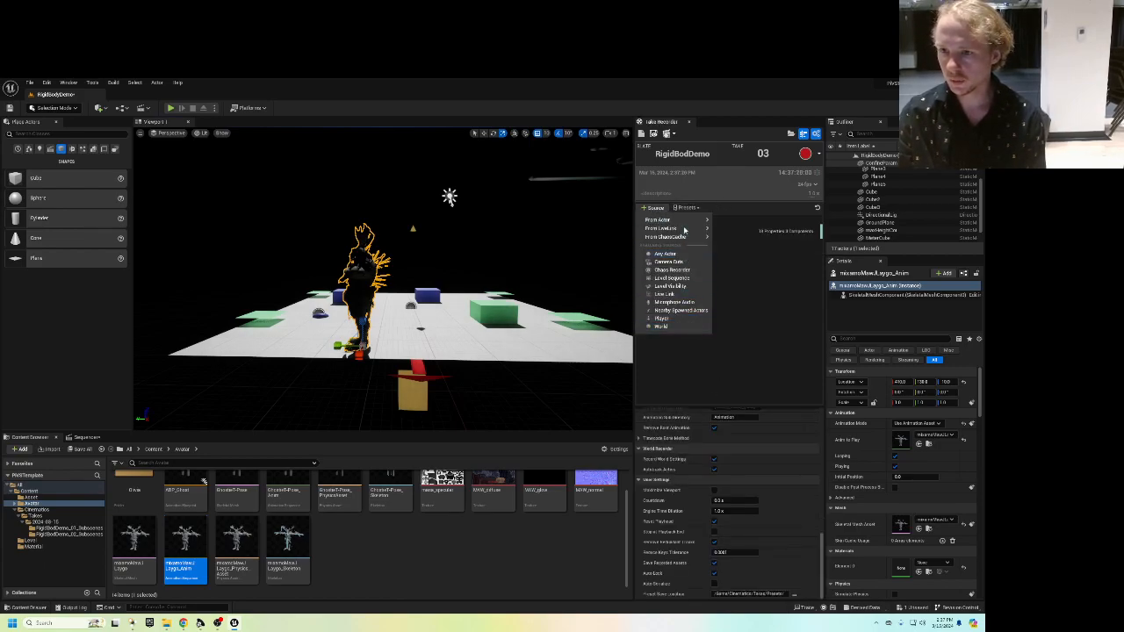
pyautogui.moveTo(669, 238)
pyautogui.moveTo(691, 220)
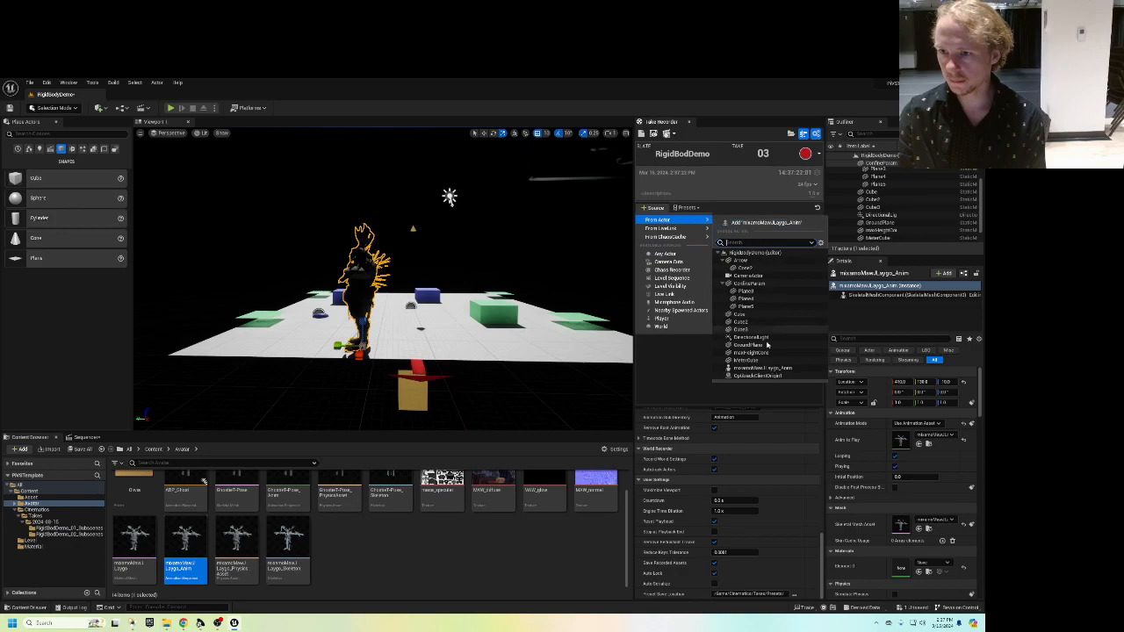
pyautogui.click(780, 369)
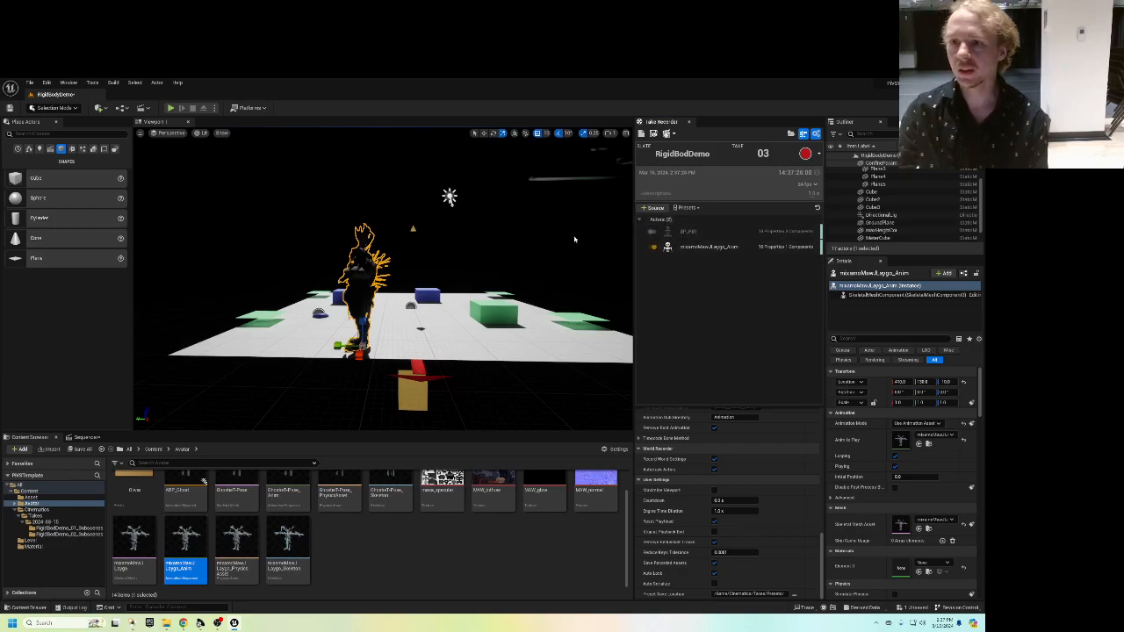
# Rename the Take Recorder slate to mixDemo.
pyautogui.click(672, 155)
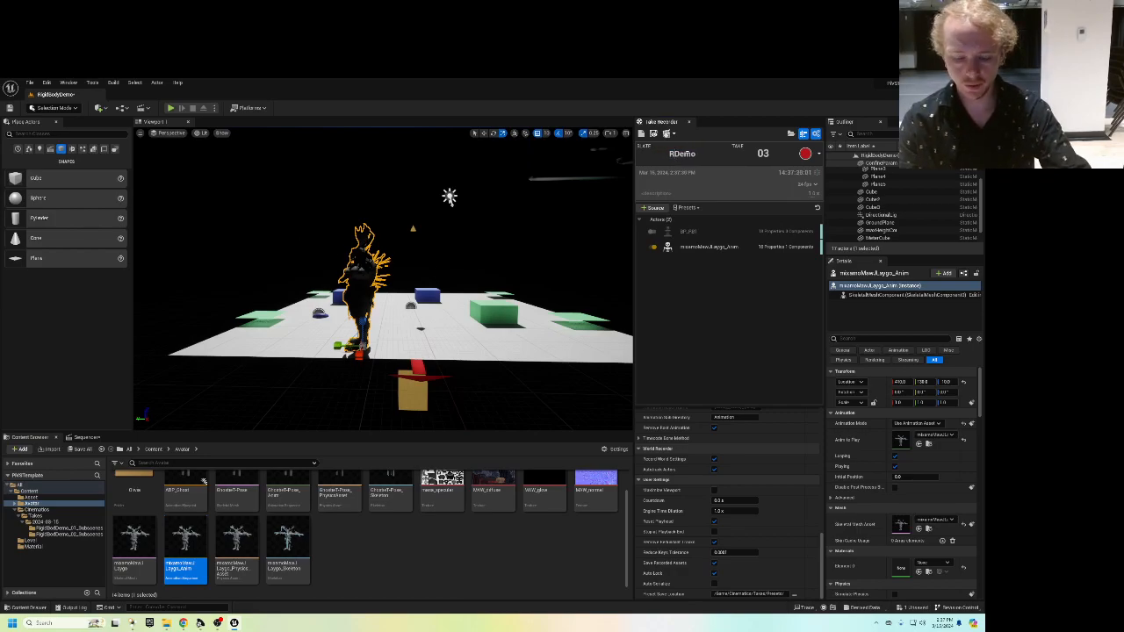
pyautogui.write('mix')
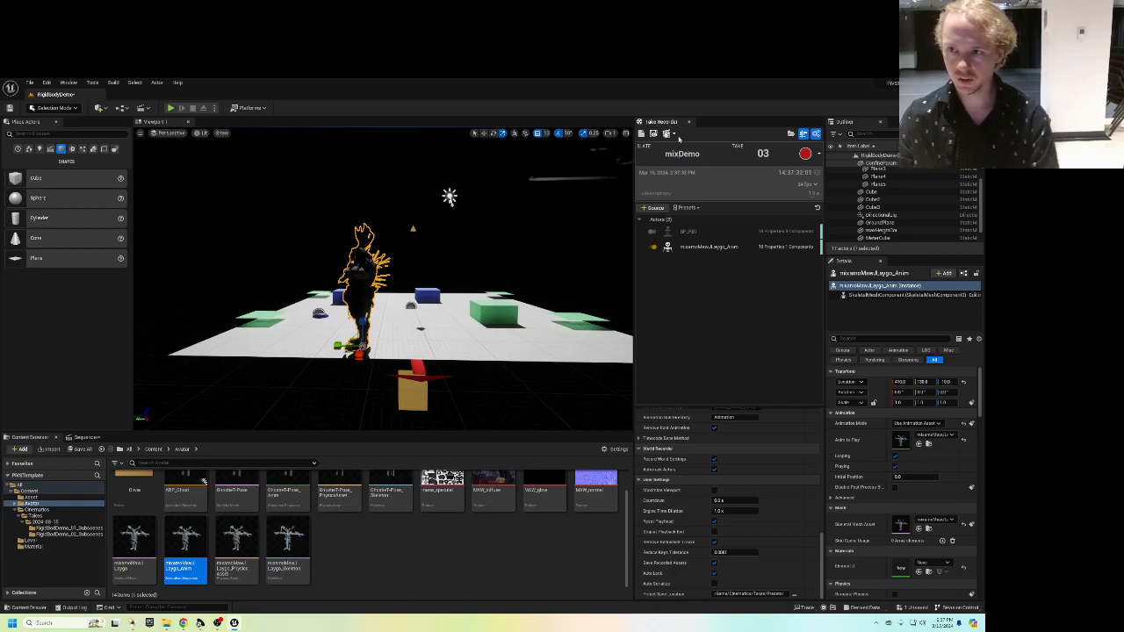
# Run the level to check whether the placed character's animation plays, and stop the simulation.
pyautogui.click(169, 108)
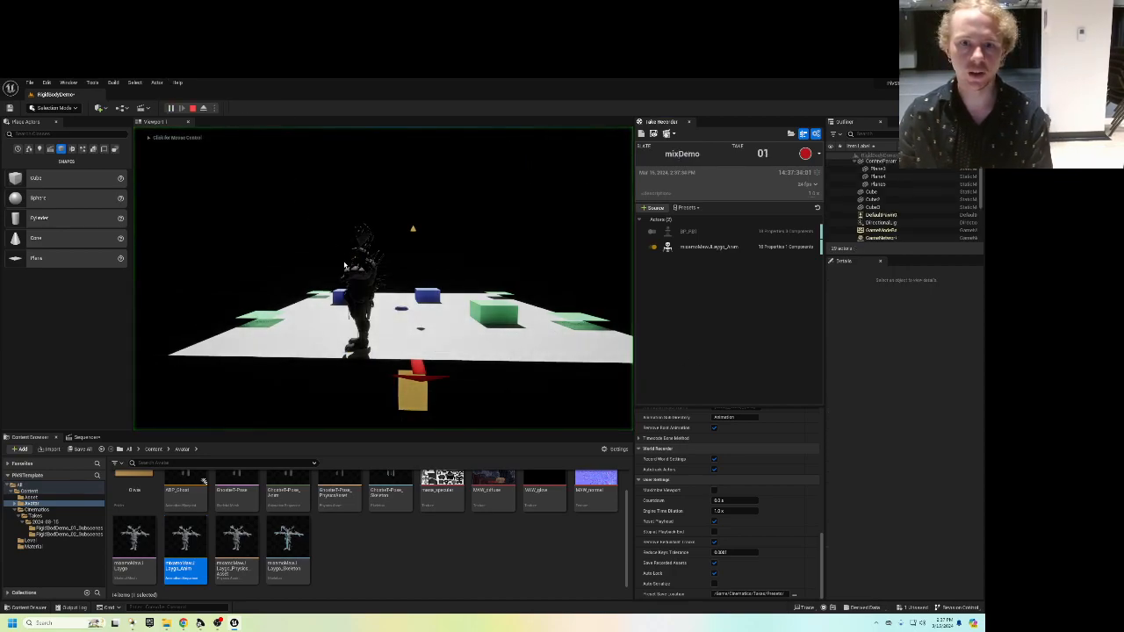
pyautogui.click(202, 108)
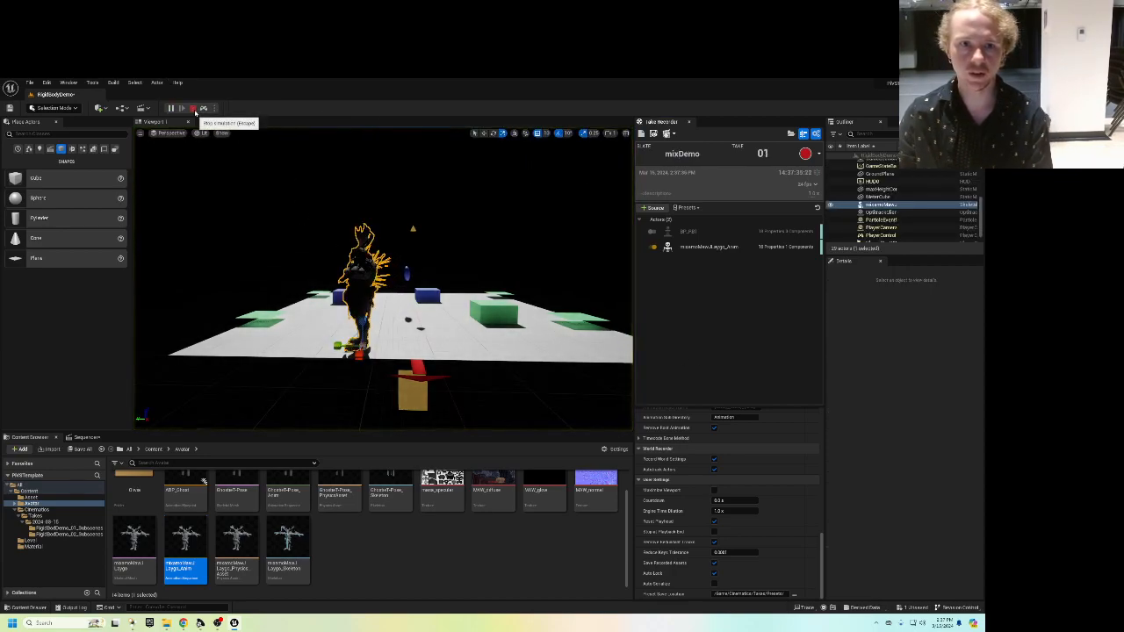
pyautogui.click(212, 108)
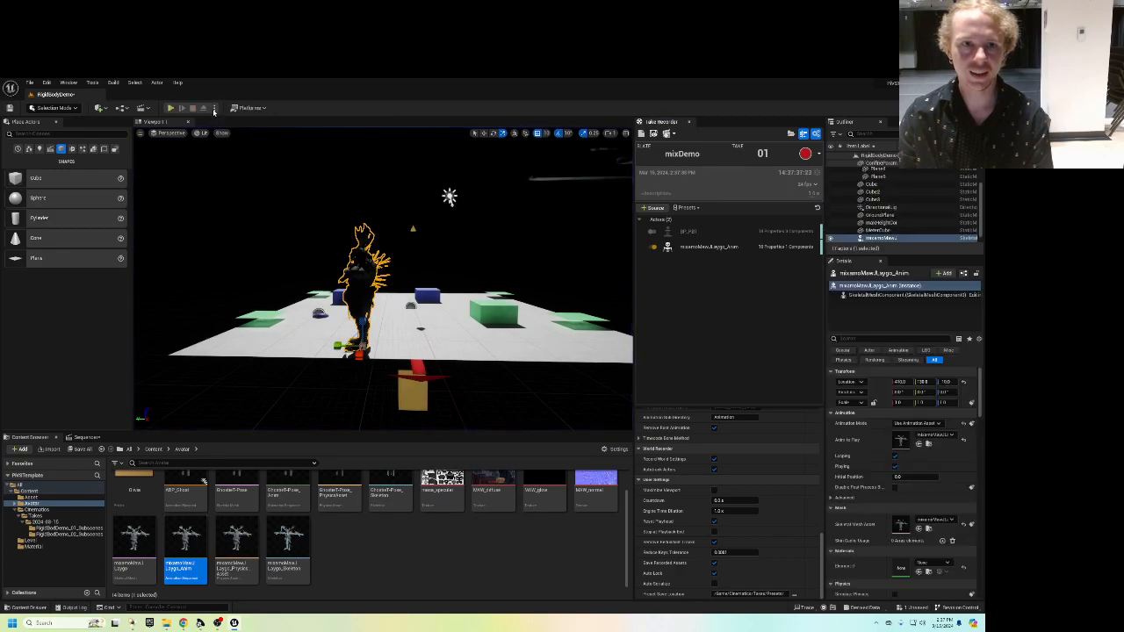
pyautogui.click(213, 110)
# Examine the animation, mesh, material and physics properties of the mixamoMawJLaygo_Anim actor.
pyautogui.click(366, 282)
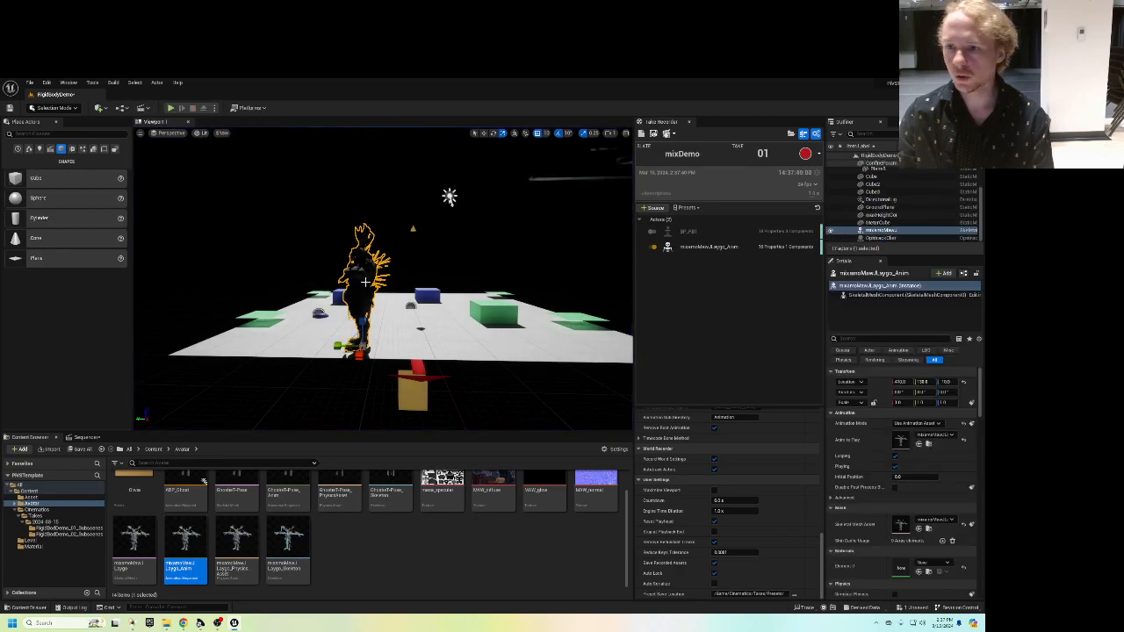
pyautogui.scroll(-3, 917, 499)
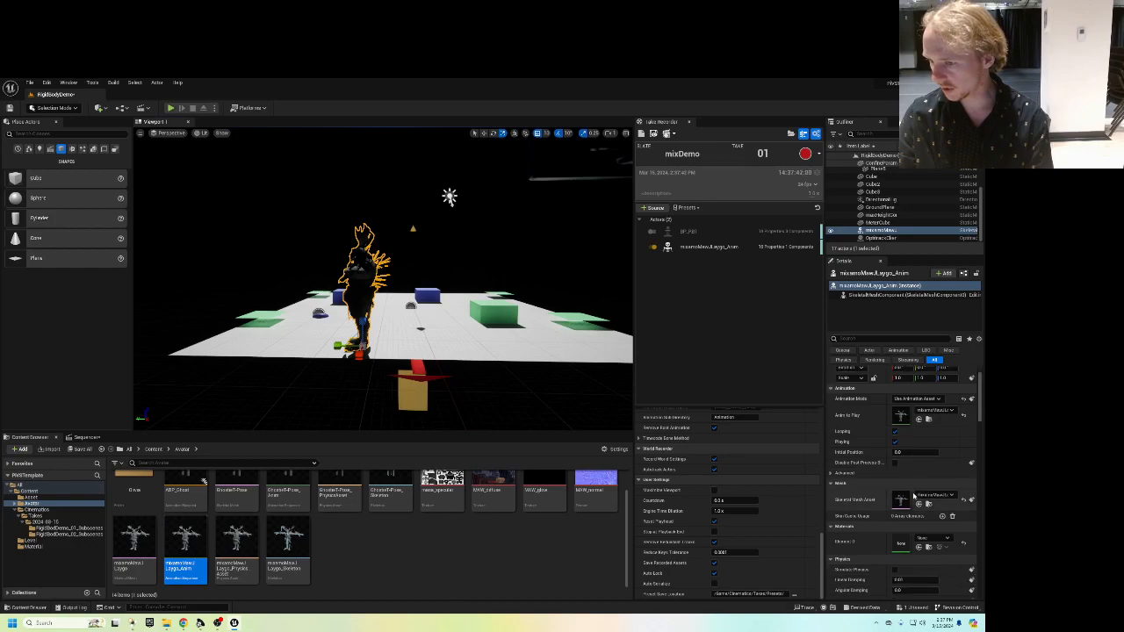
pyautogui.scroll(-3, 913, 497)
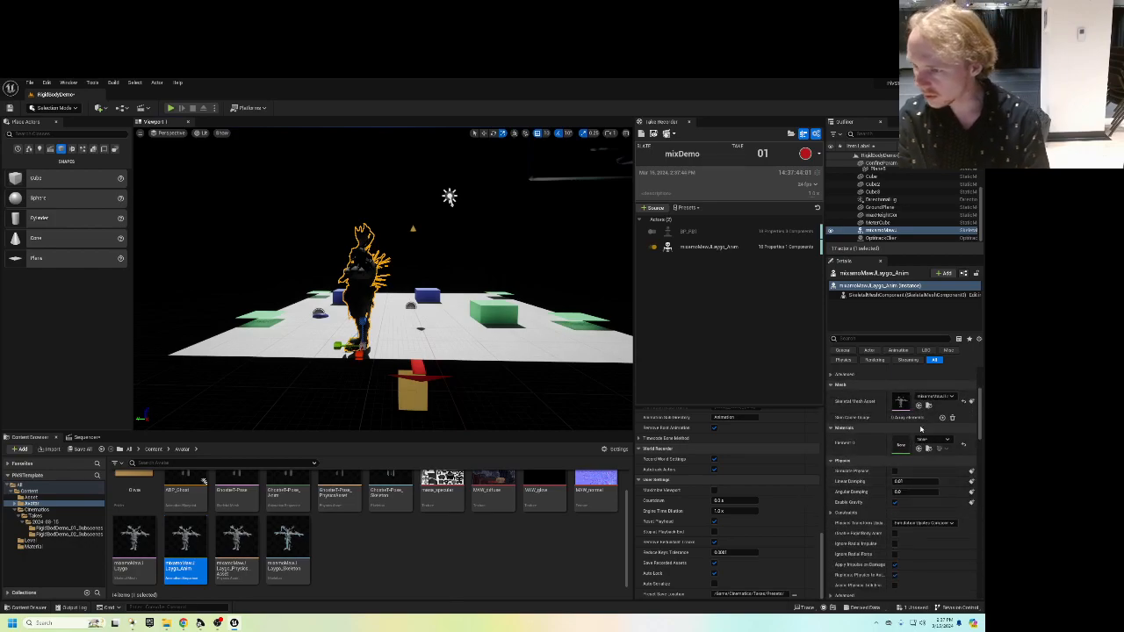
pyautogui.scroll(-6, 915, 456)
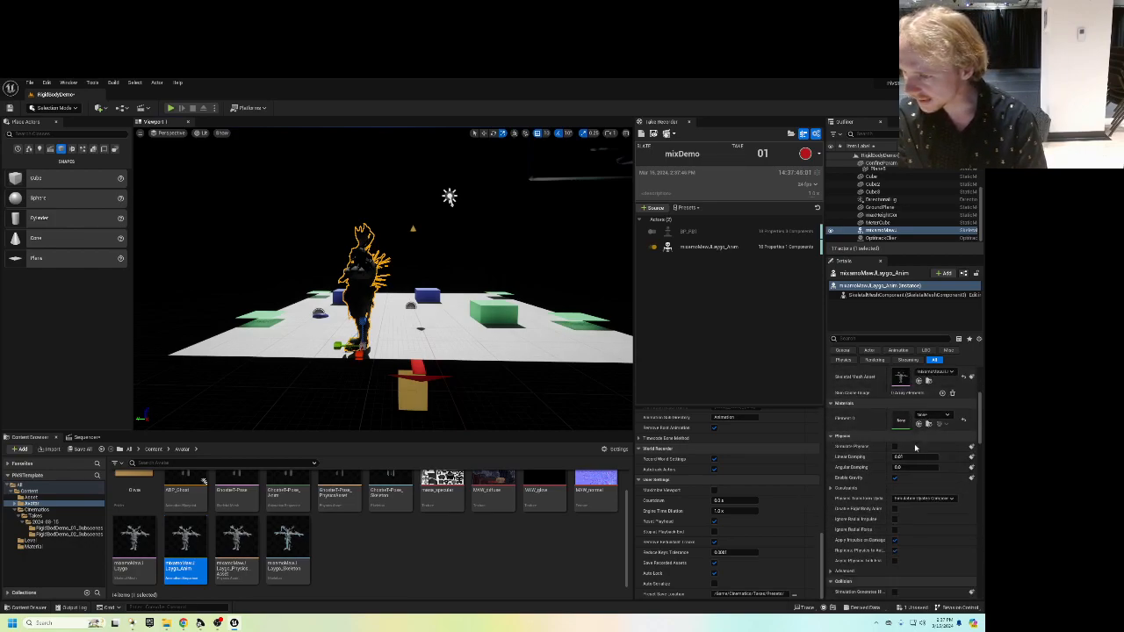
pyautogui.scroll(5, 918, 444)
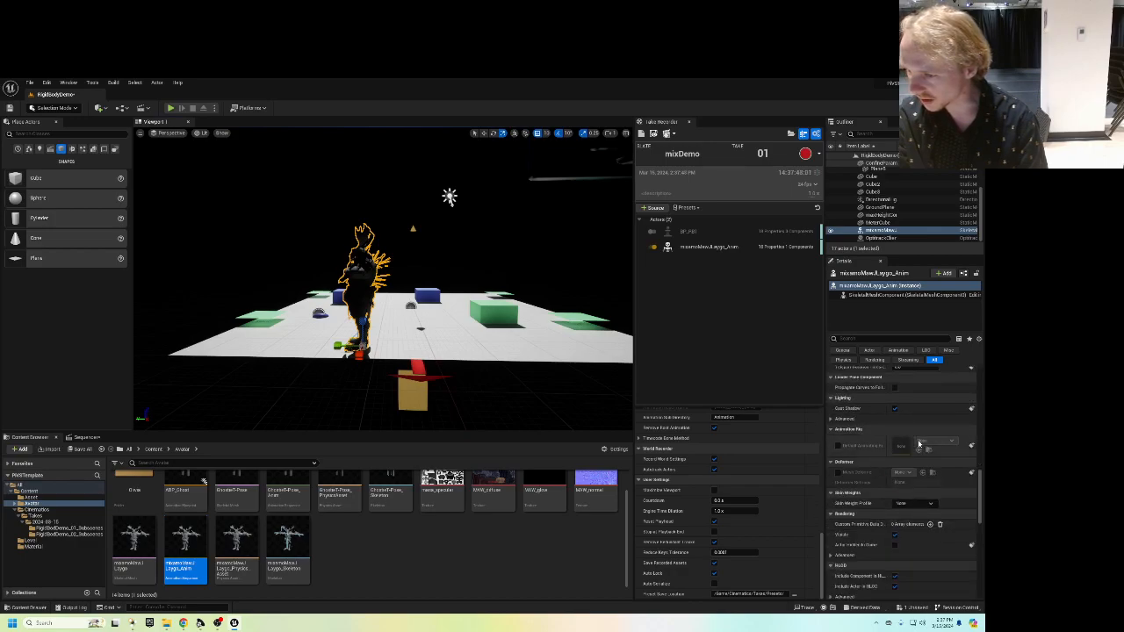
pyautogui.scroll(10, 916, 446)
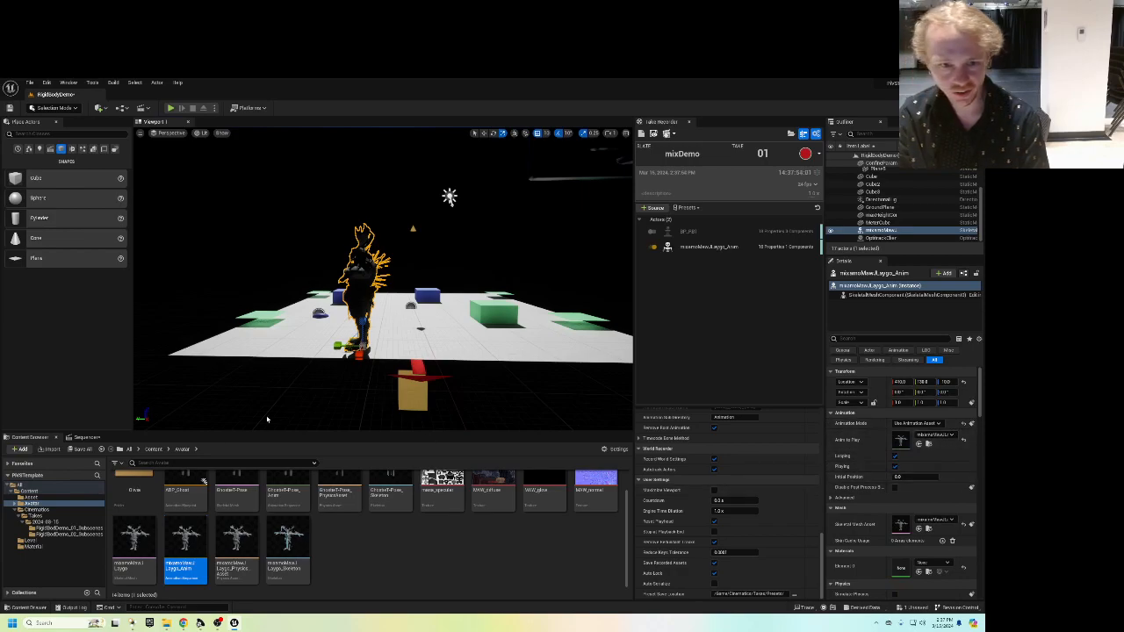
# Place the mixamoSittingLaughing_Olivia animation from Avatar/Olivia/Animations on the ground plane and delete the mixamoMawJLaygo_Anim actor.
pyautogui.scroll(1, 325, 545)
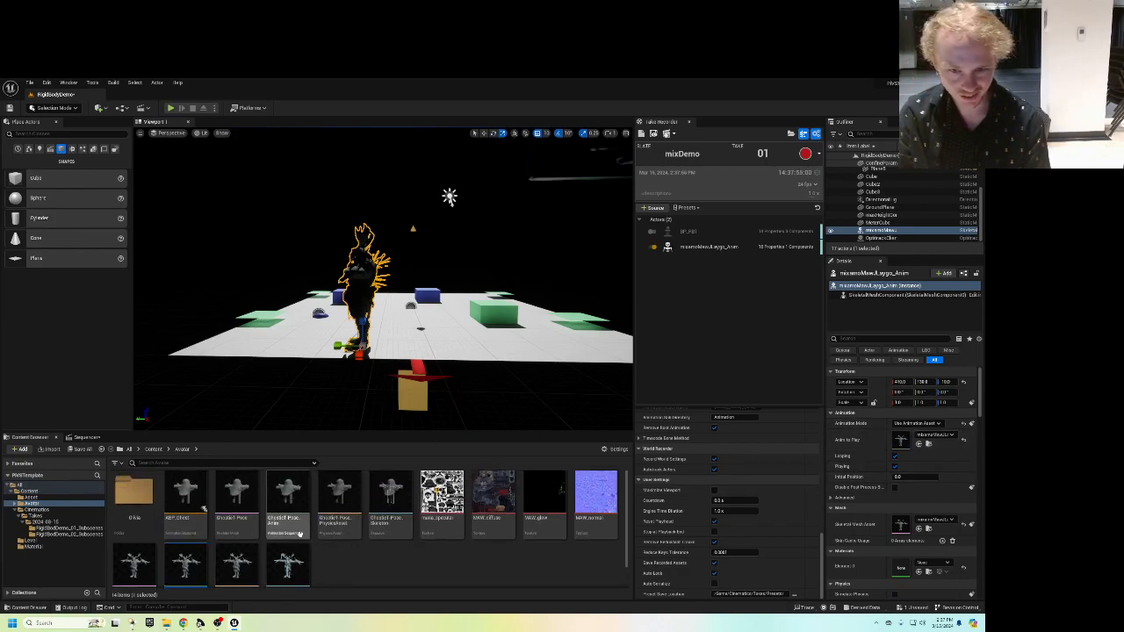
pyautogui.doubleClick(144, 494)
pyautogui.scroll(-1, 146, 498)
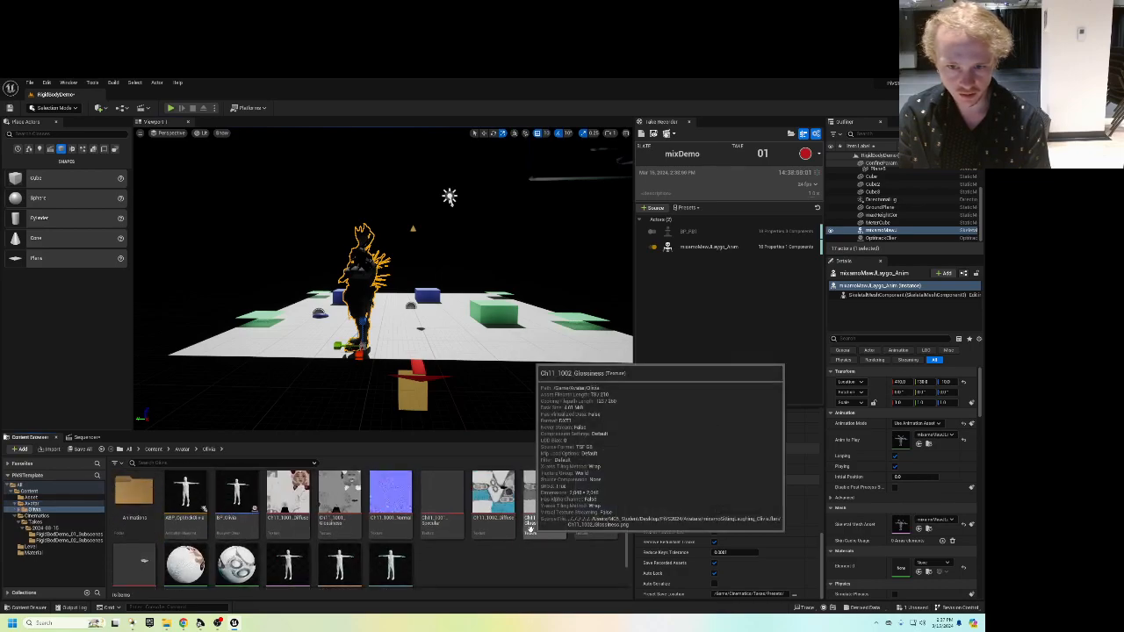
pyautogui.doubleClick(133, 483)
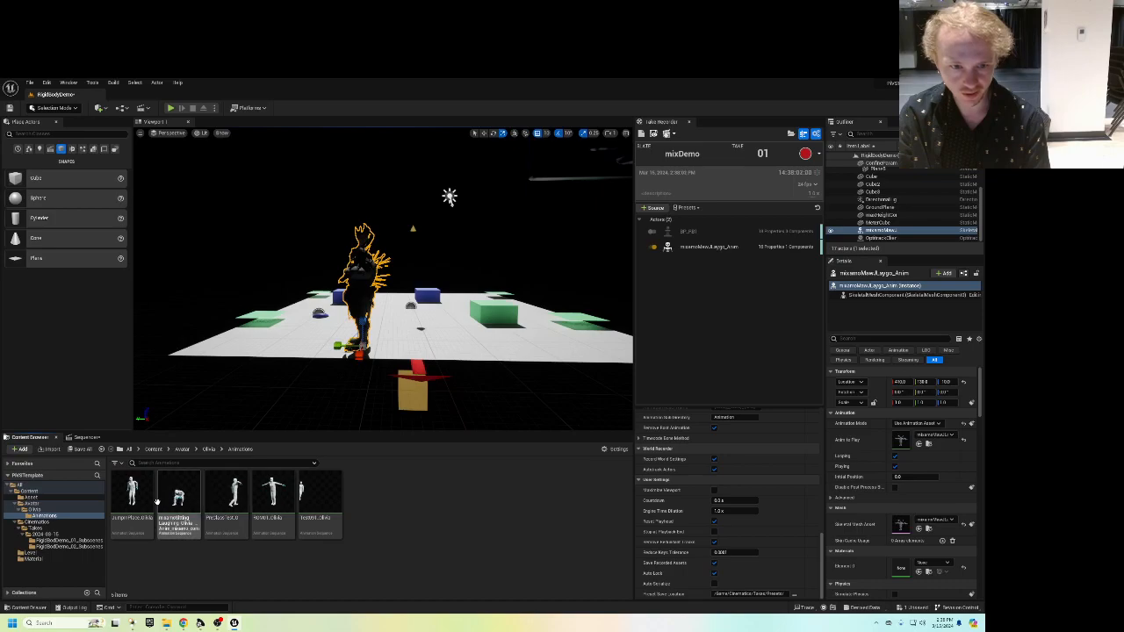
pyautogui.moveTo(178, 498); pyautogui.dragTo(315, 341)
pyautogui.click(369, 294)
pyautogui.press('Delete')
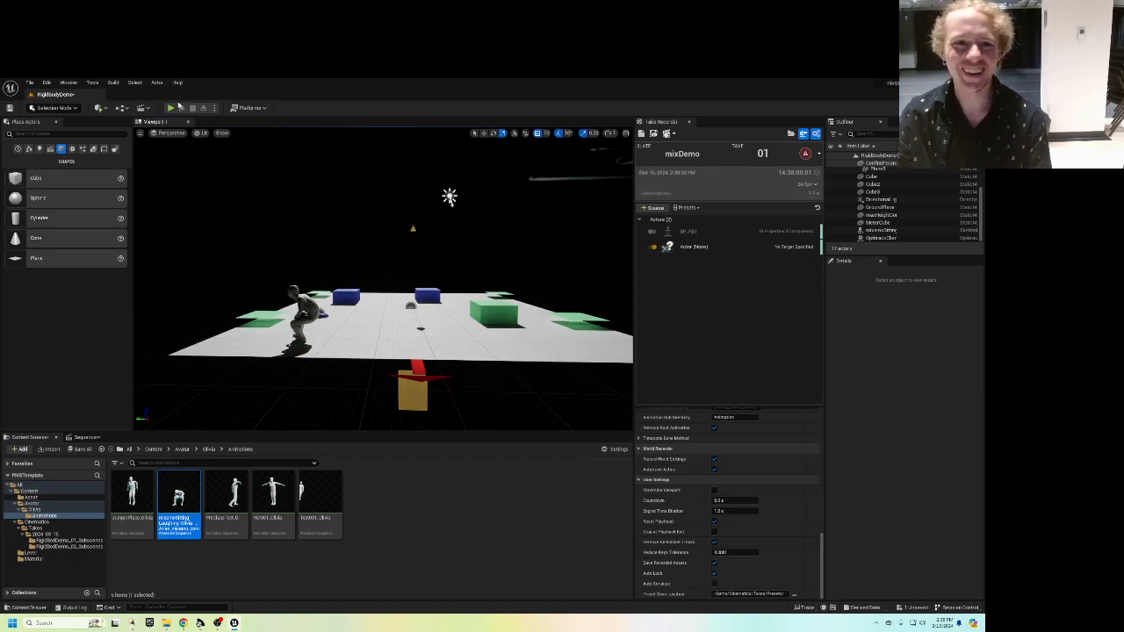
# Run the level to check the new character's animation and remove the Take Recorder source without a target.
pyautogui.click(171, 107)
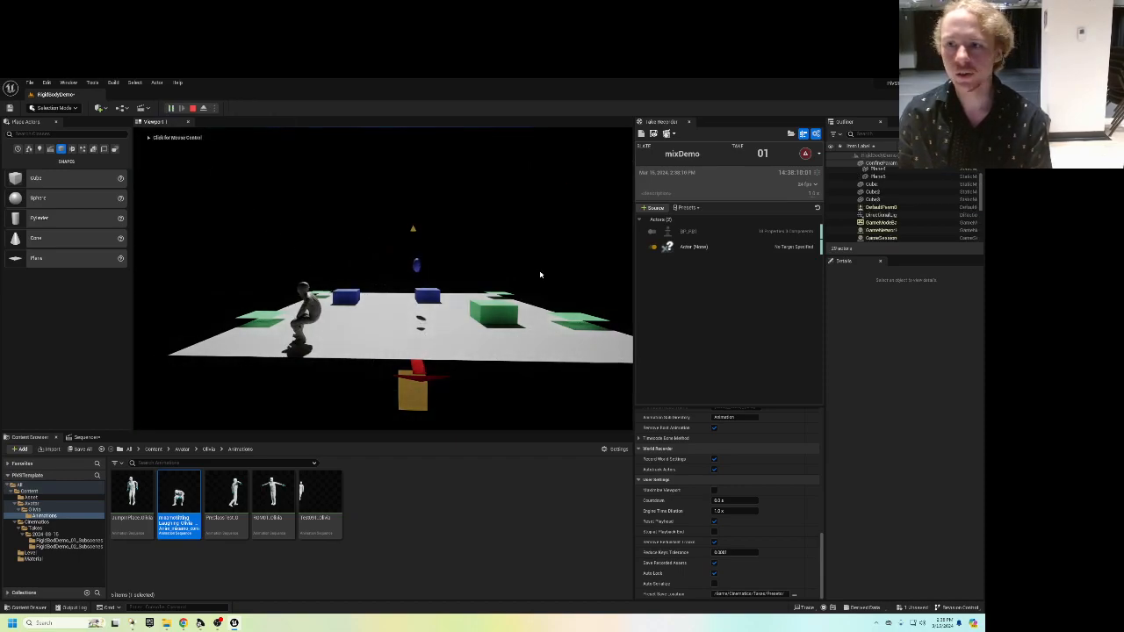
pyautogui.click(692, 249)
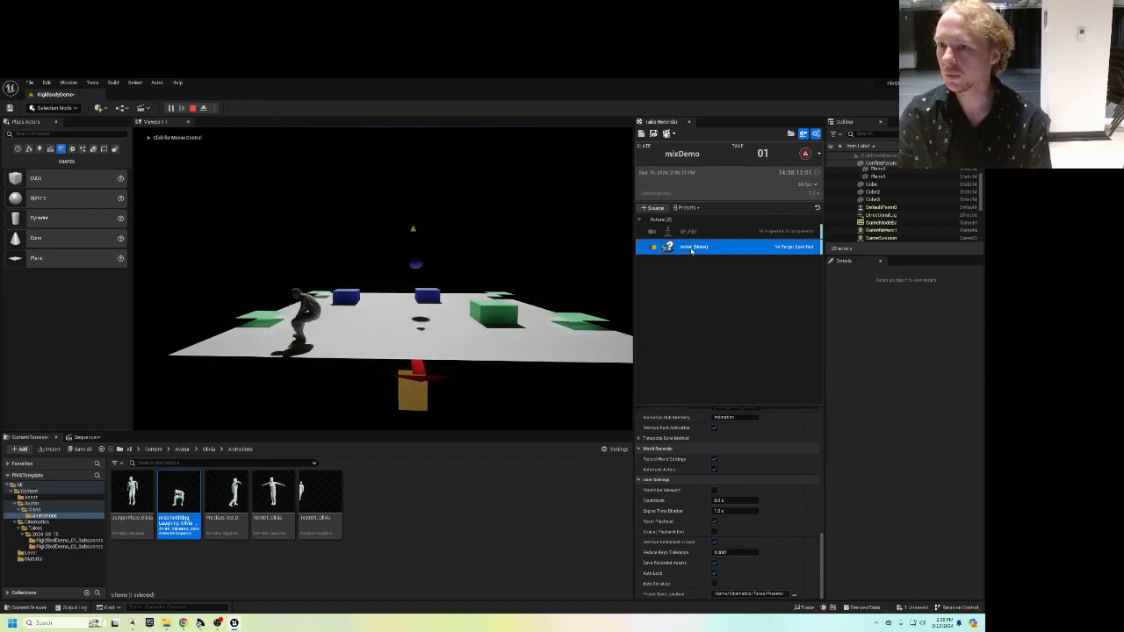
pyautogui.press('Delete')
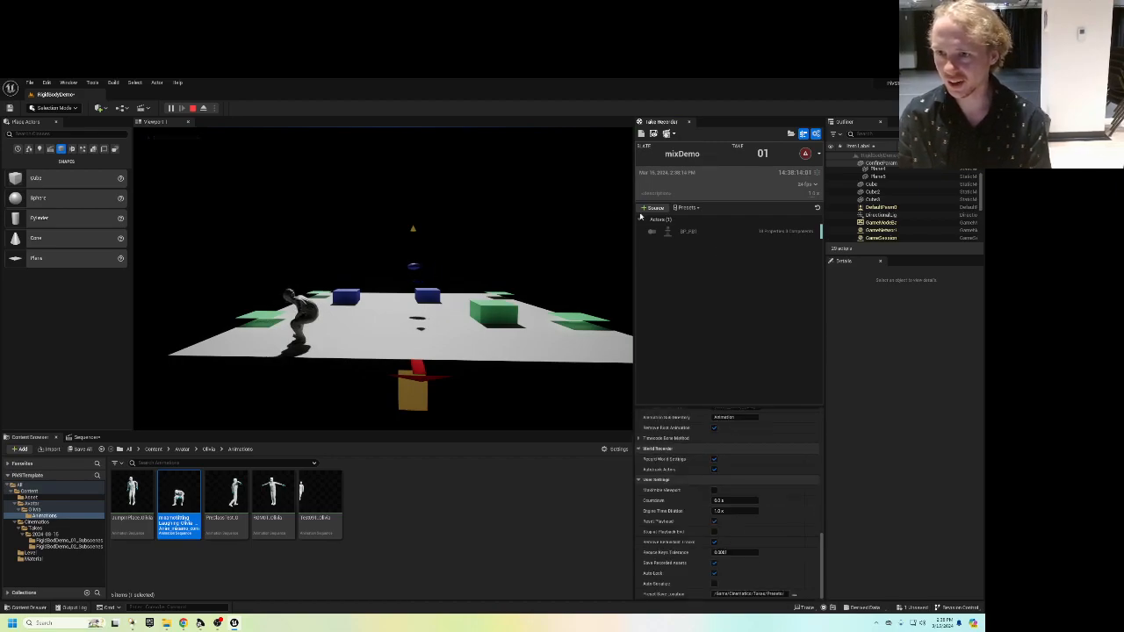
# Stop the simulation and add the mixamoSittingLaughing_Olivia_Anim_mixamo_com actor as a recording source.
pyautogui.click(651, 208)
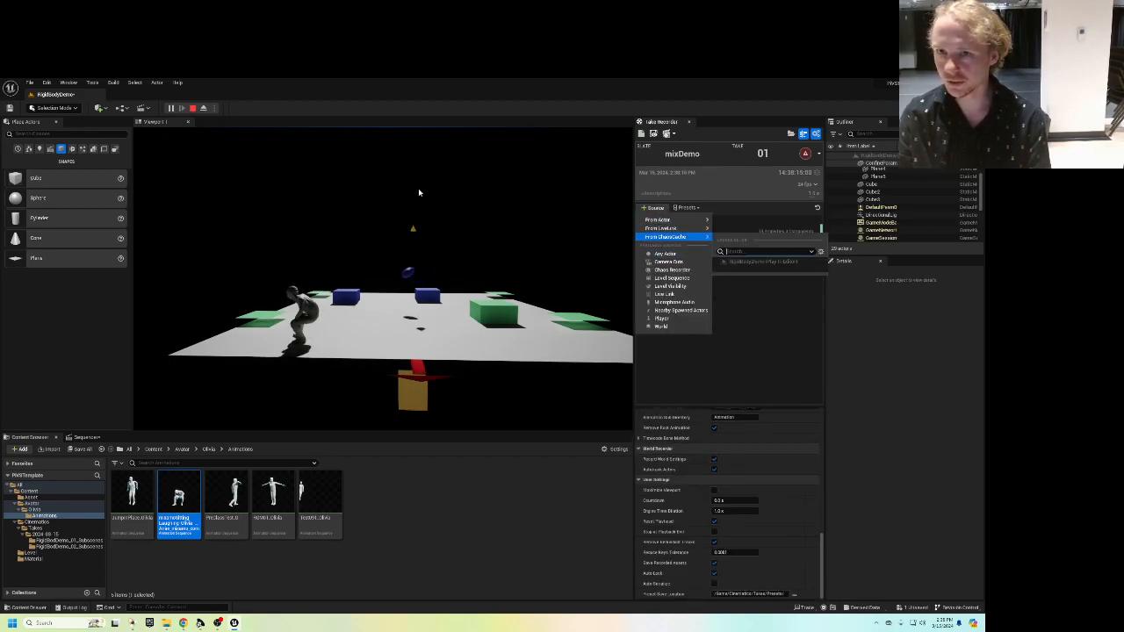
pyautogui.click(192, 108)
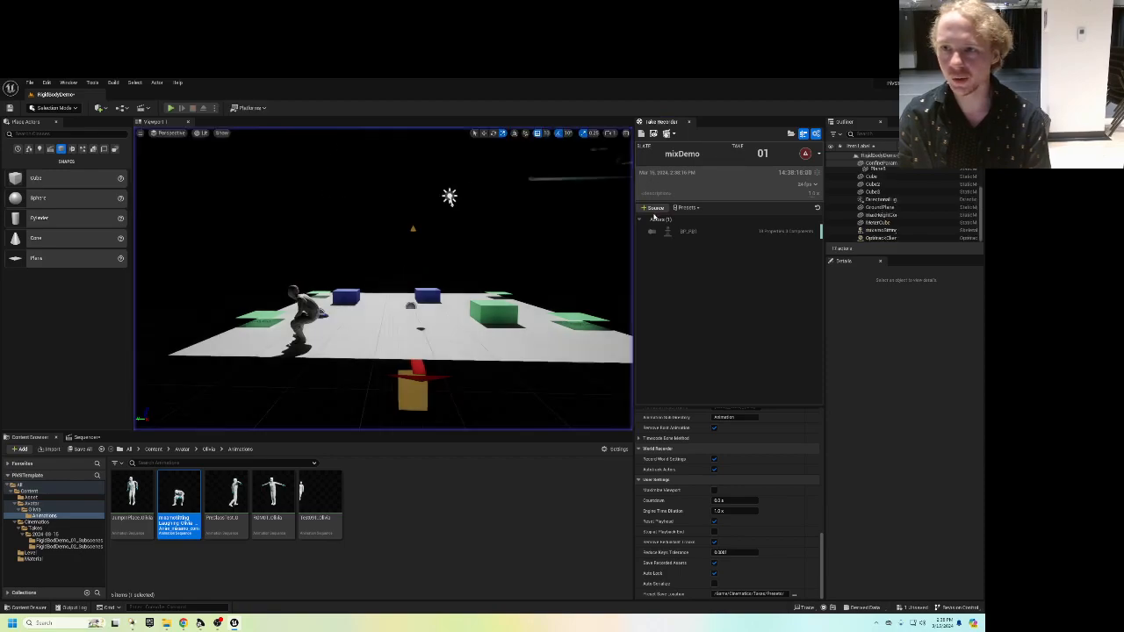
pyautogui.click(653, 208)
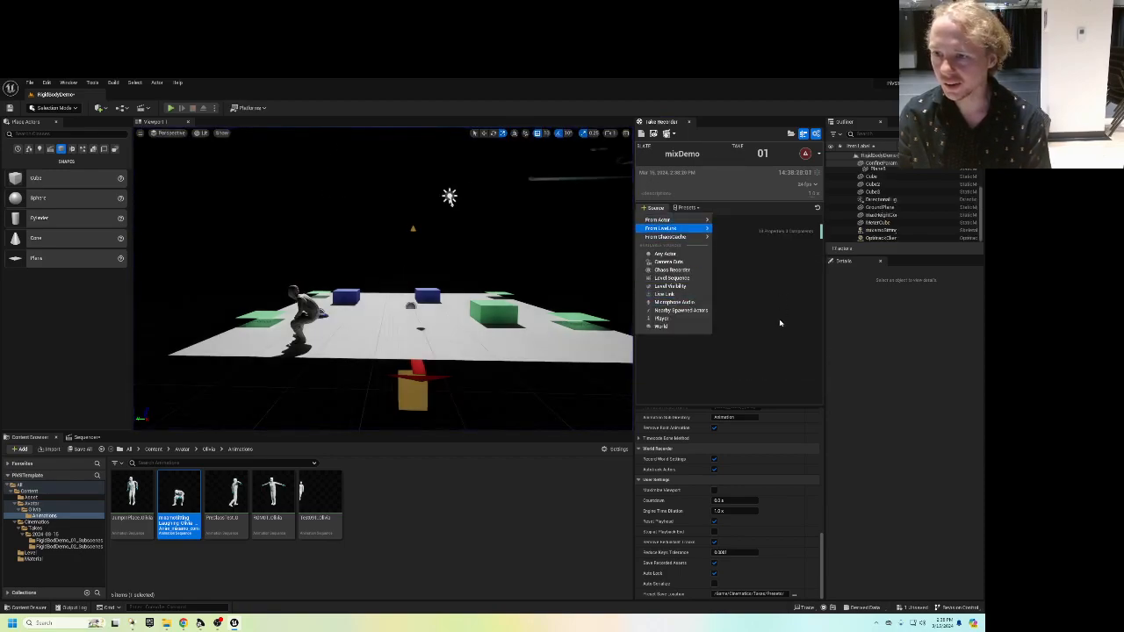
pyautogui.moveTo(693, 221)
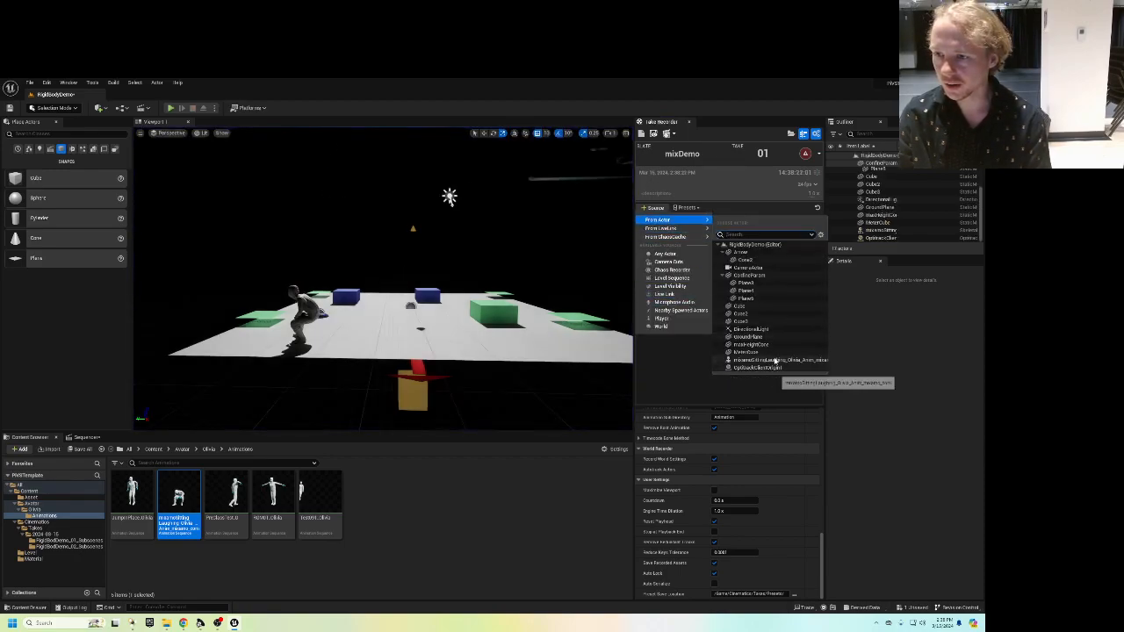
pyautogui.click(772, 365)
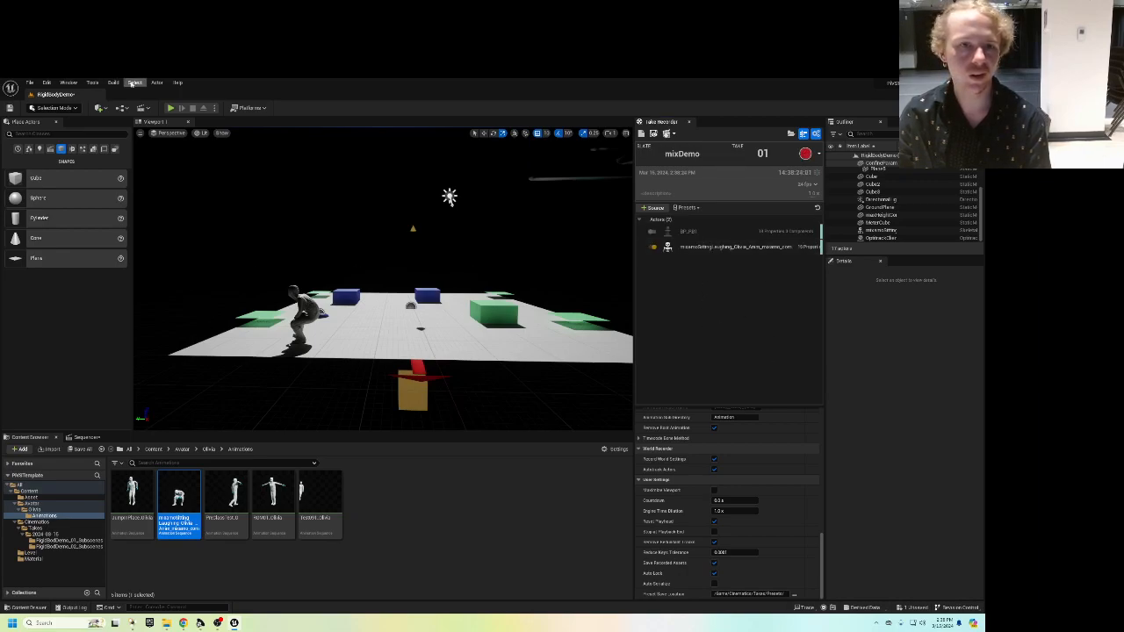
# Run the level and record take 01 of the mixDemo slate, stopping after a few seconds.
pyautogui.click(170, 107)
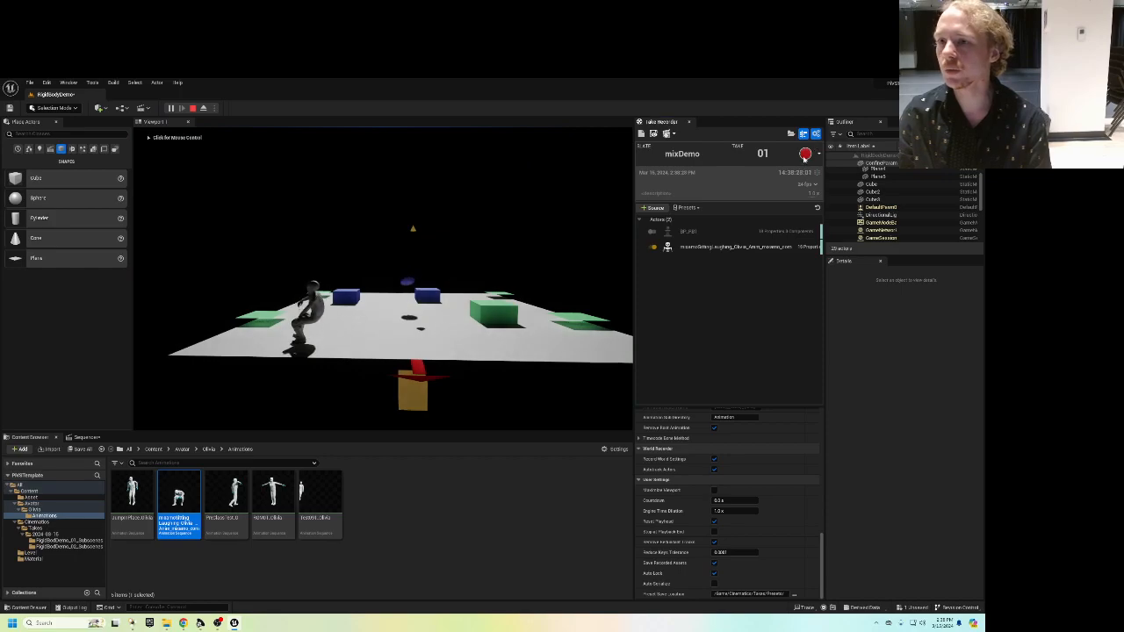
pyautogui.click(804, 154)
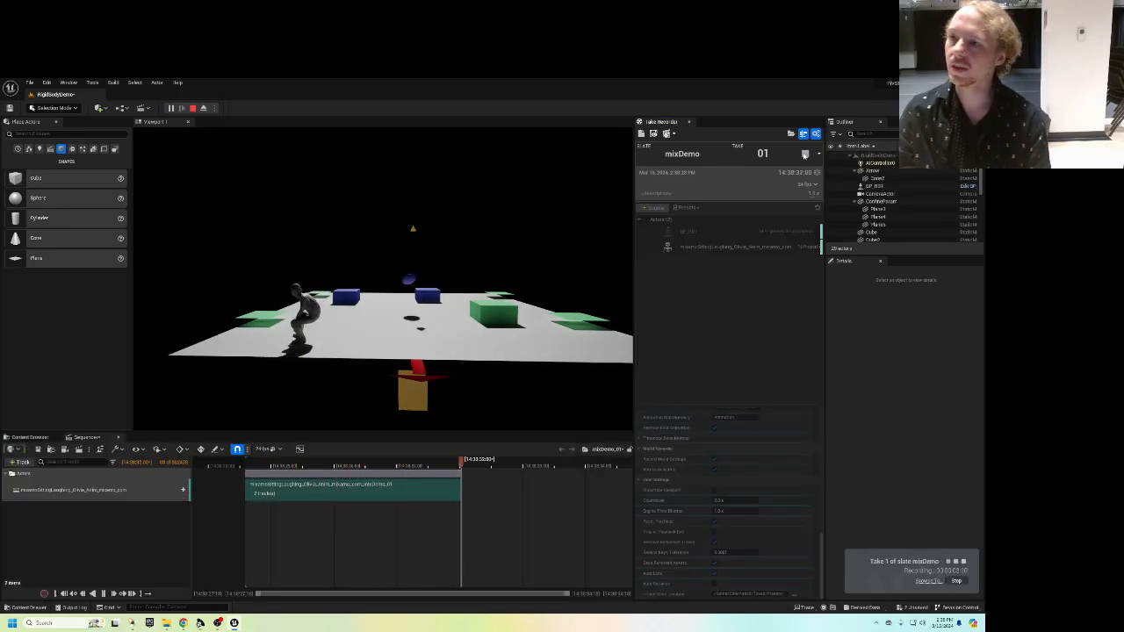
pyautogui.click(804, 154)
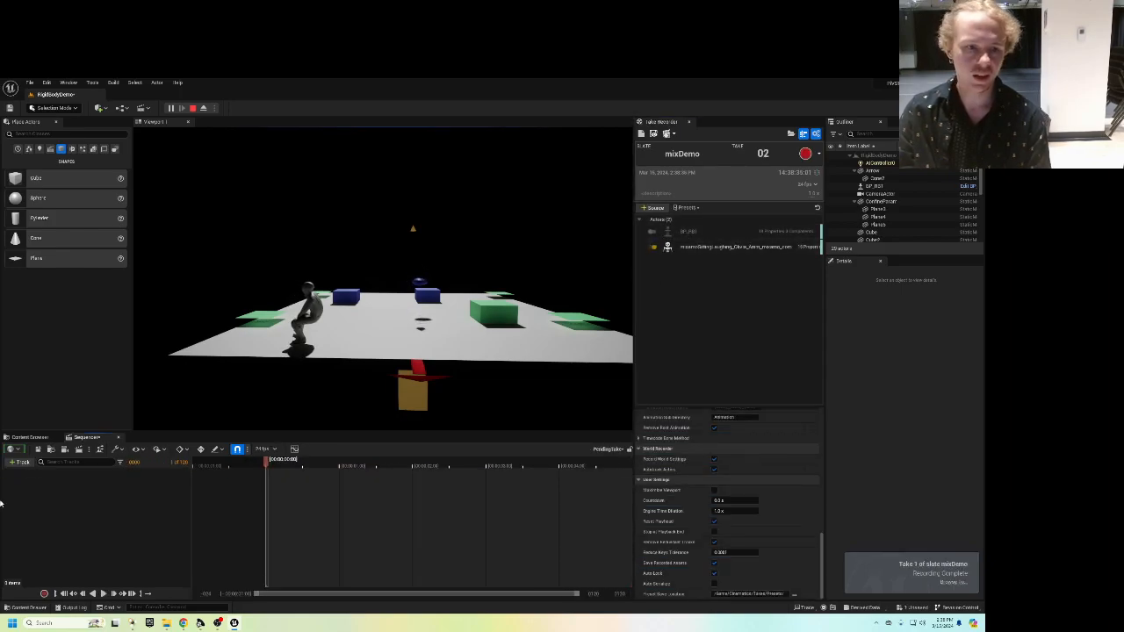
# Examine the recorded mixDemo_01 subscenes in the dated folder under Cinematics/Takes, and return to the dated folder.
pyautogui.click(28, 436)
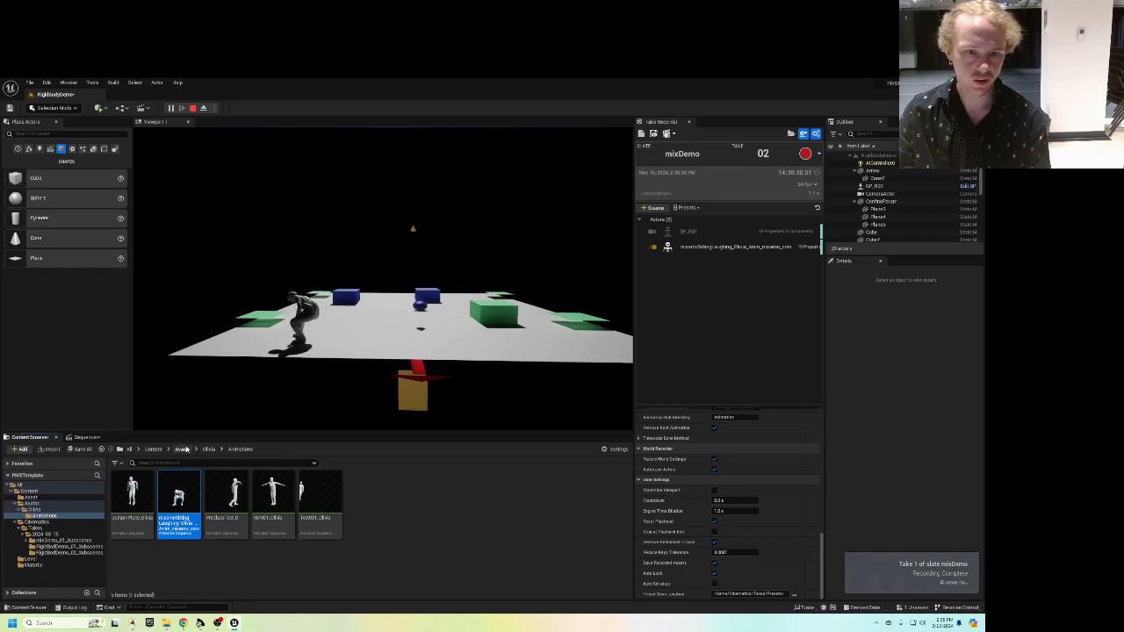
pyautogui.click(182, 448)
pyautogui.click(151, 449)
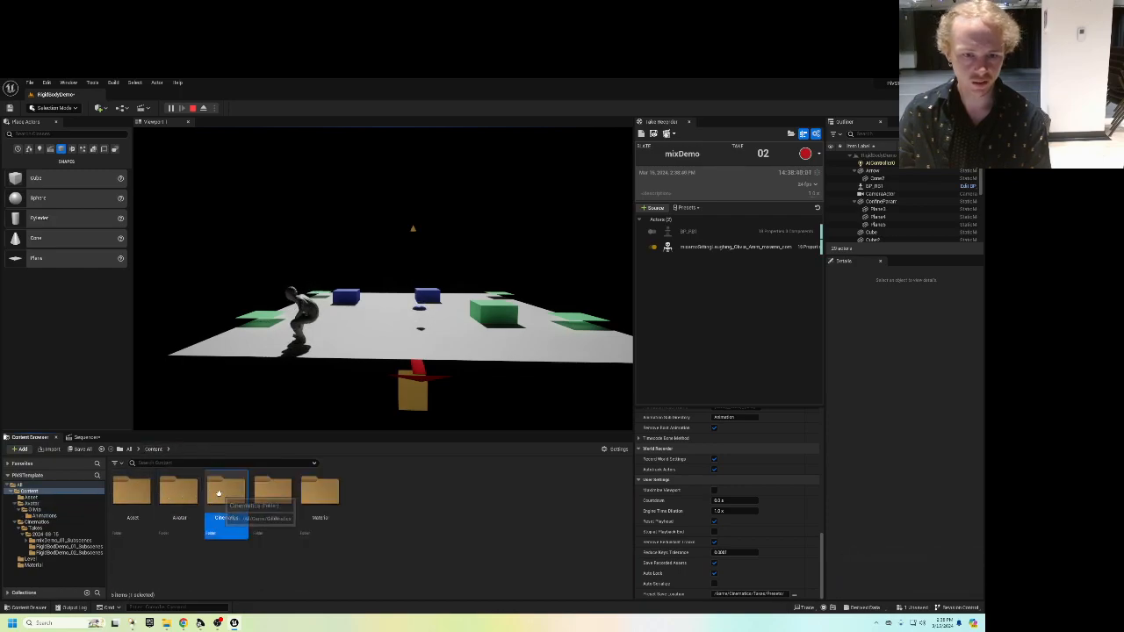
pyautogui.doubleClick(226, 494)
pyautogui.doubleClick(132, 492)
pyautogui.doubleClick(138, 492)
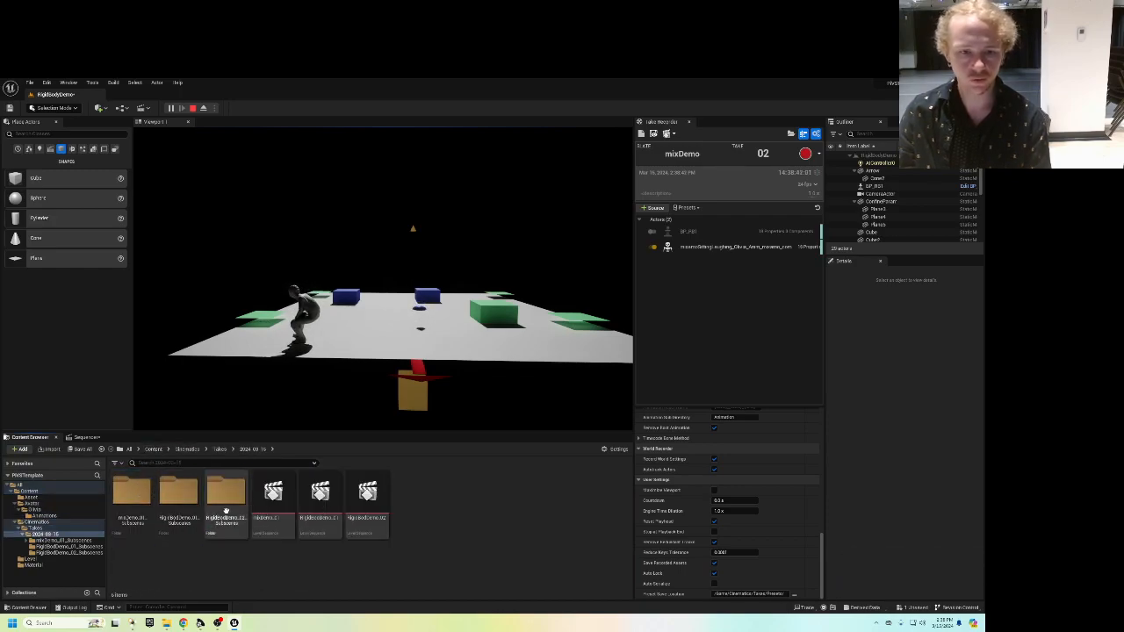
pyautogui.doubleClick(129, 496)
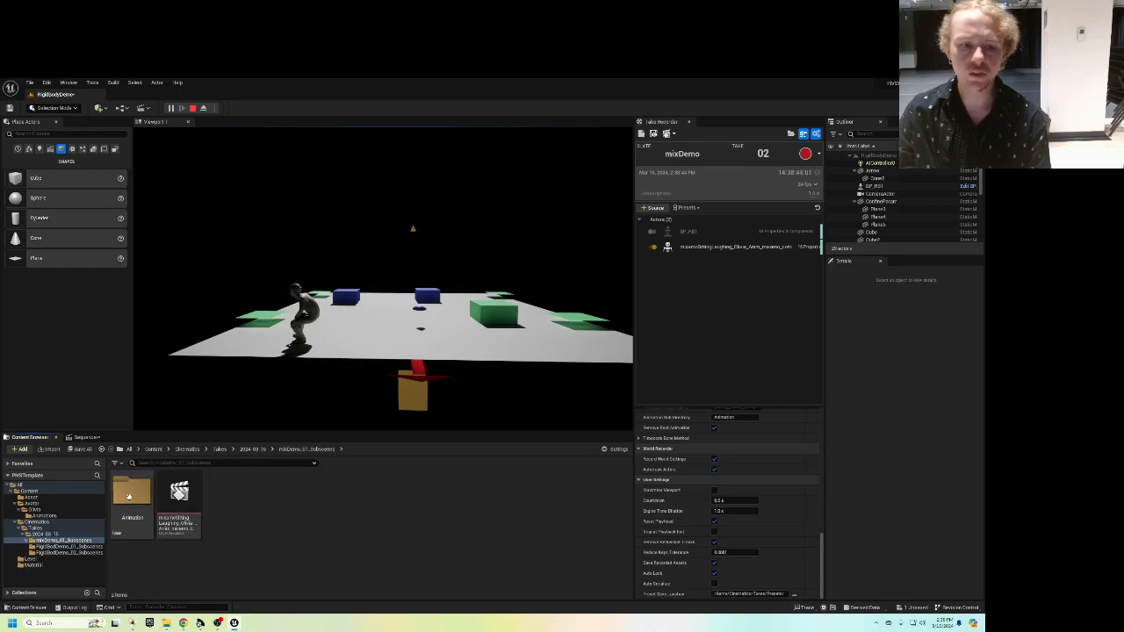
pyautogui.click(249, 448)
# Open the BP_RB1 sequence from the RigidBodDemo_01 subscenes, expand the OptitrackRigidBody transform track and scrub through its keys.
pyautogui.doubleClick(178, 493)
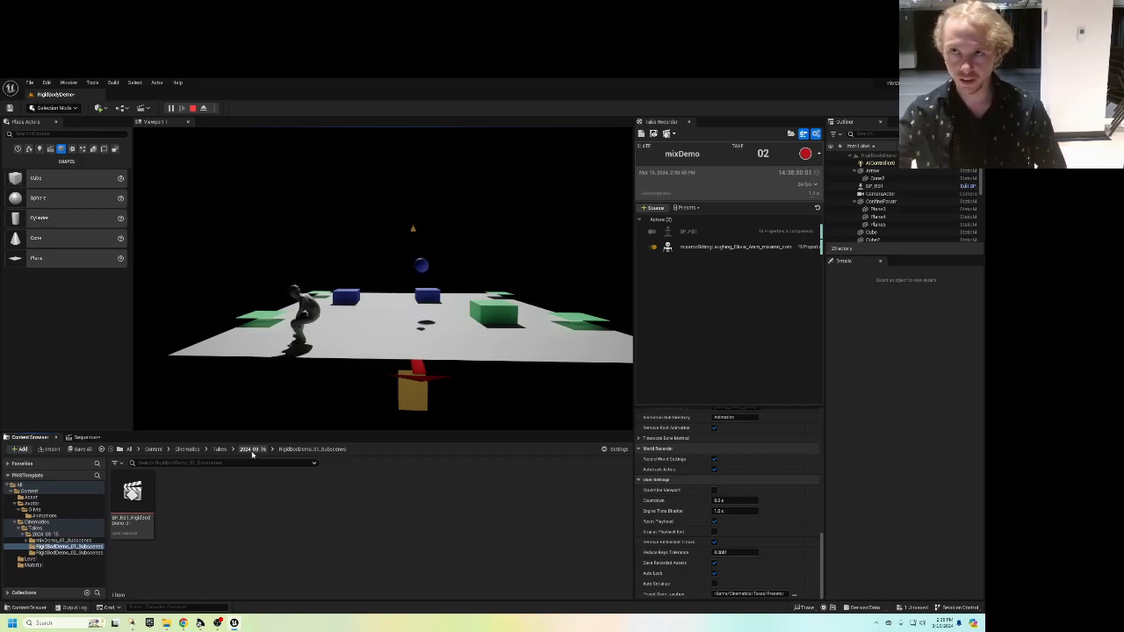
pyautogui.doubleClick(132, 493)
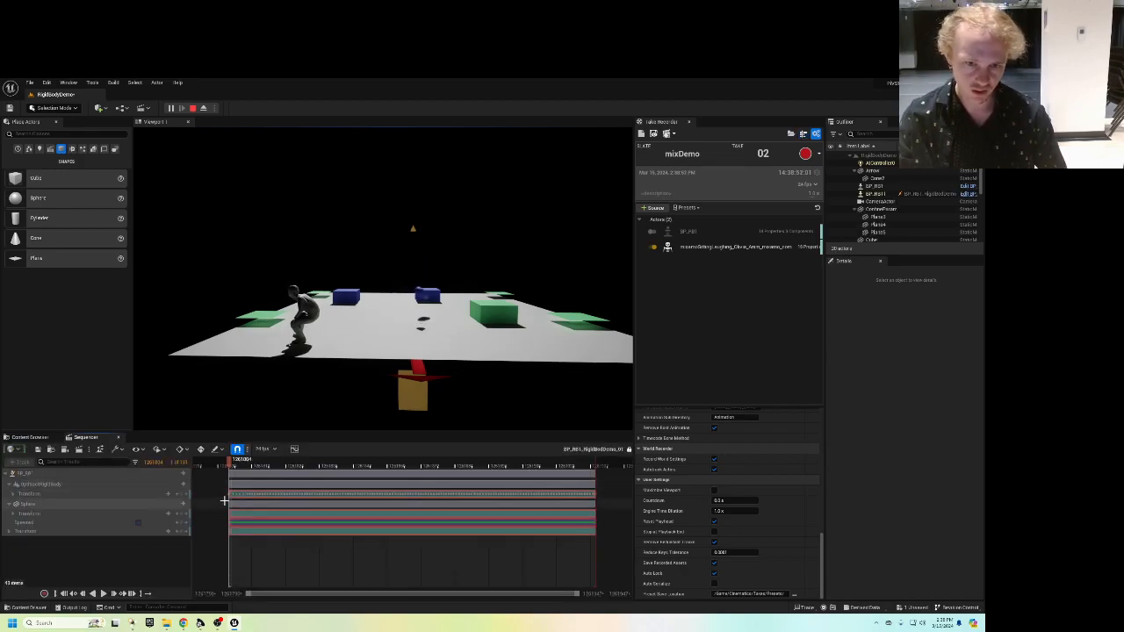
pyautogui.click(31, 494)
pyautogui.moveTo(237, 460); pyautogui.dragTo(427, 461)
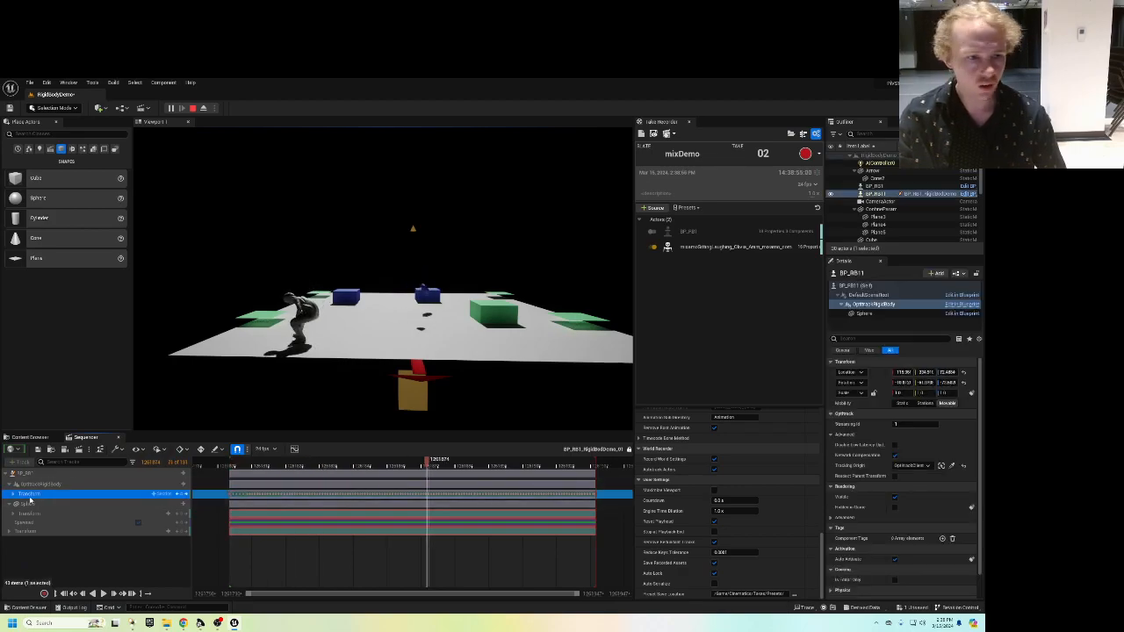
pyautogui.click(15, 494)
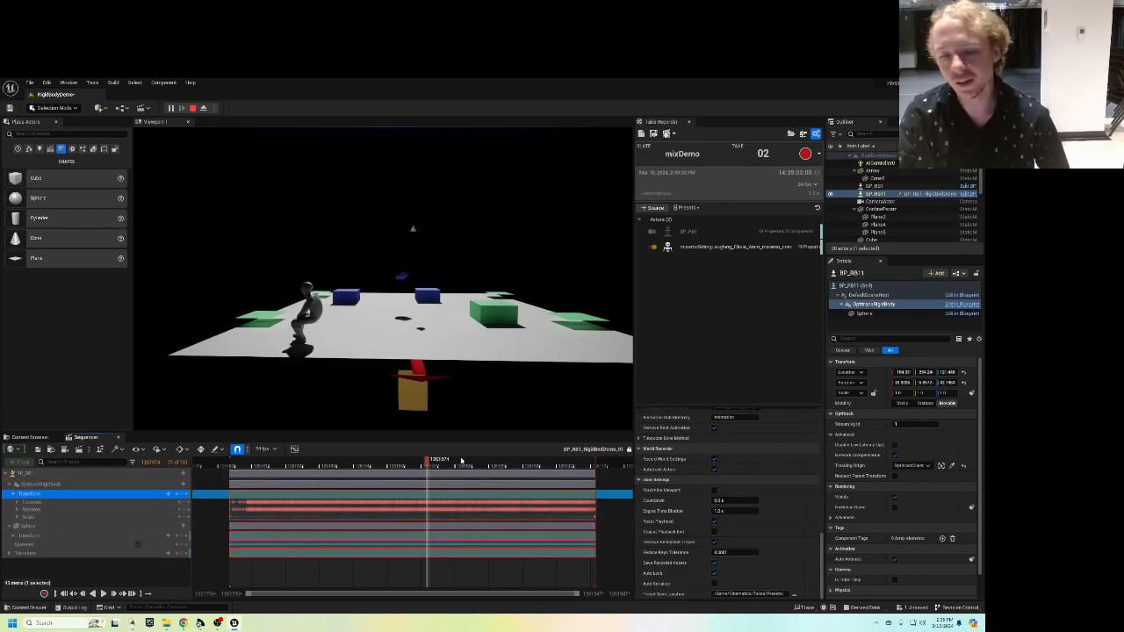
pyautogui.moveTo(427, 459); pyautogui.dragTo(376, 482)
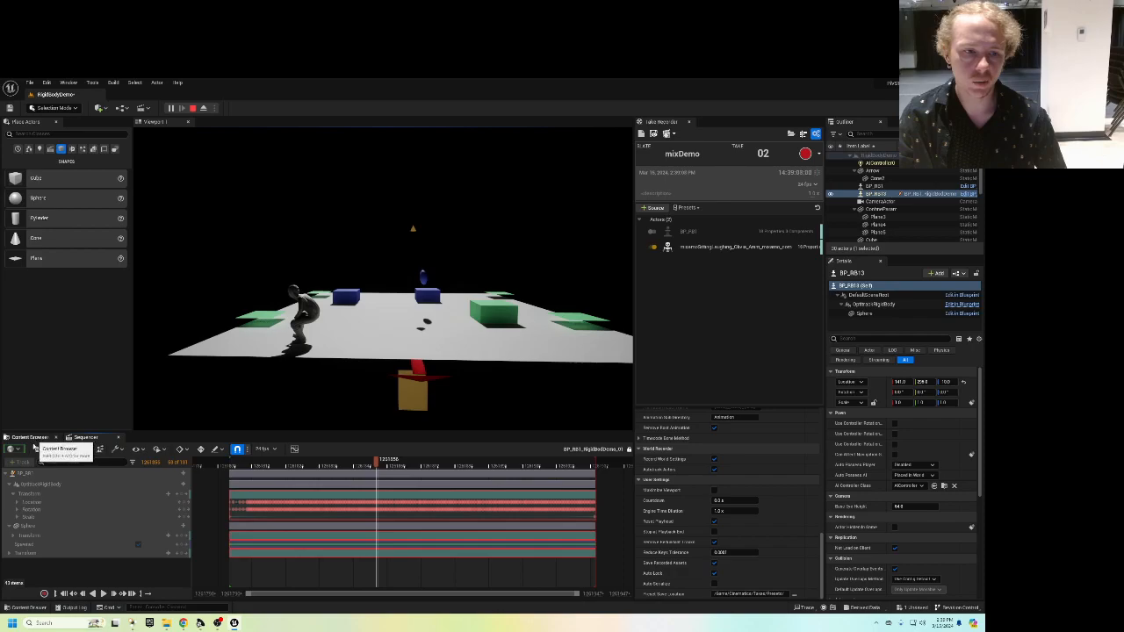
# Place the BP_RB1_RigidBodDemo_01 level sequence from the subscenes folder into the level.
pyautogui.click(31, 436)
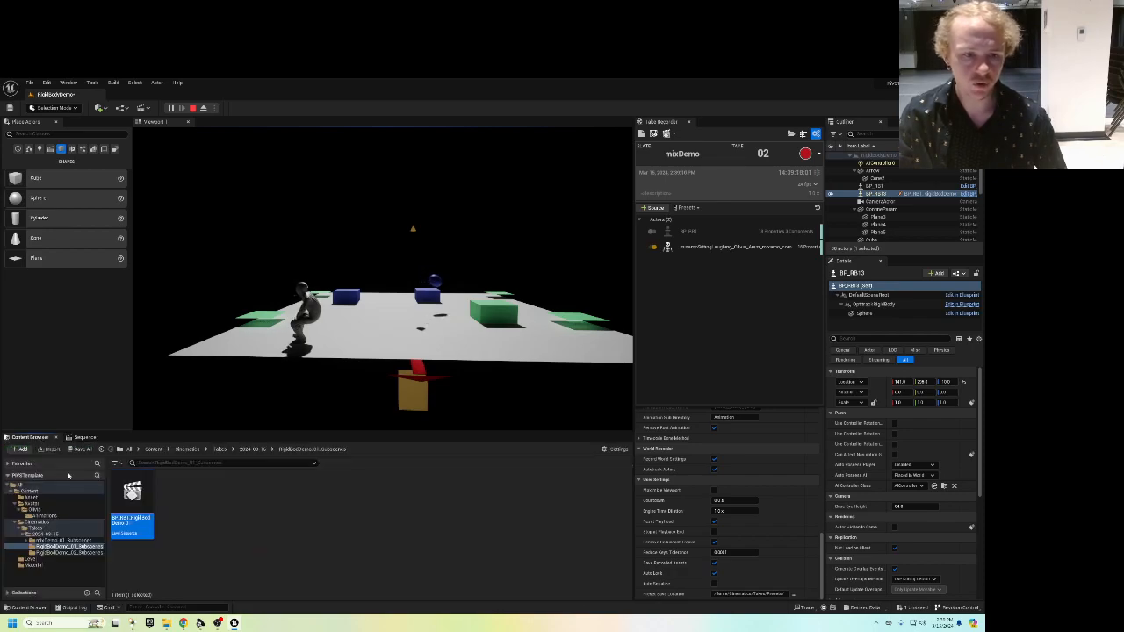
pyautogui.moveTo(385, 331); pyautogui.dragTo(384, 331)
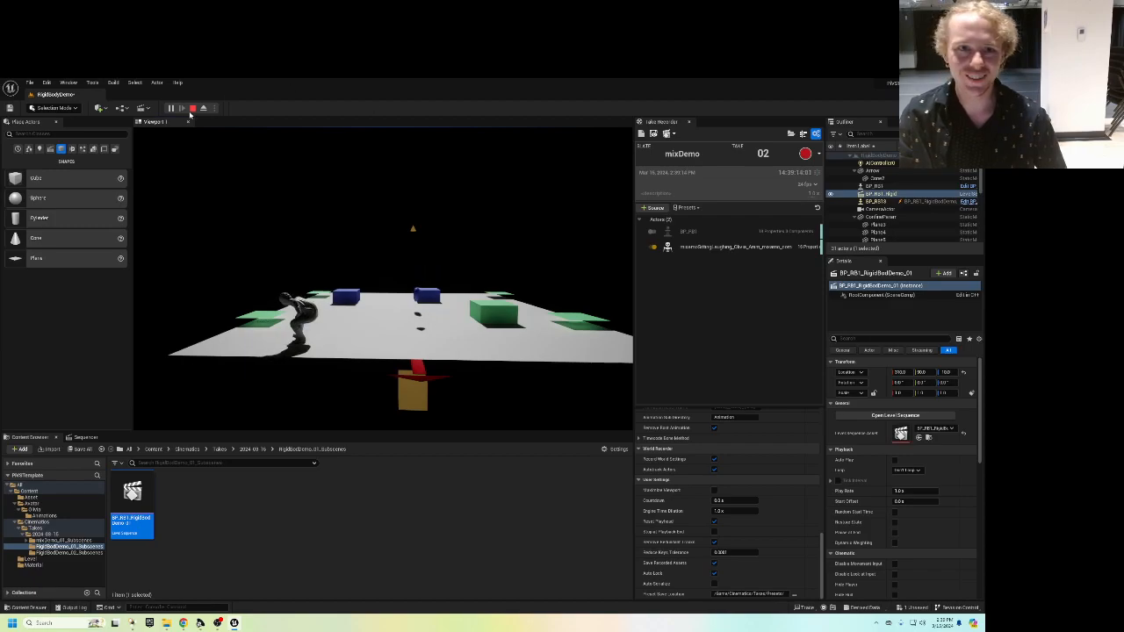
# Stop the running level and delete the sequence-spawned BP_RB1 actor from the Outliner.
pyautogui.press('Escape')
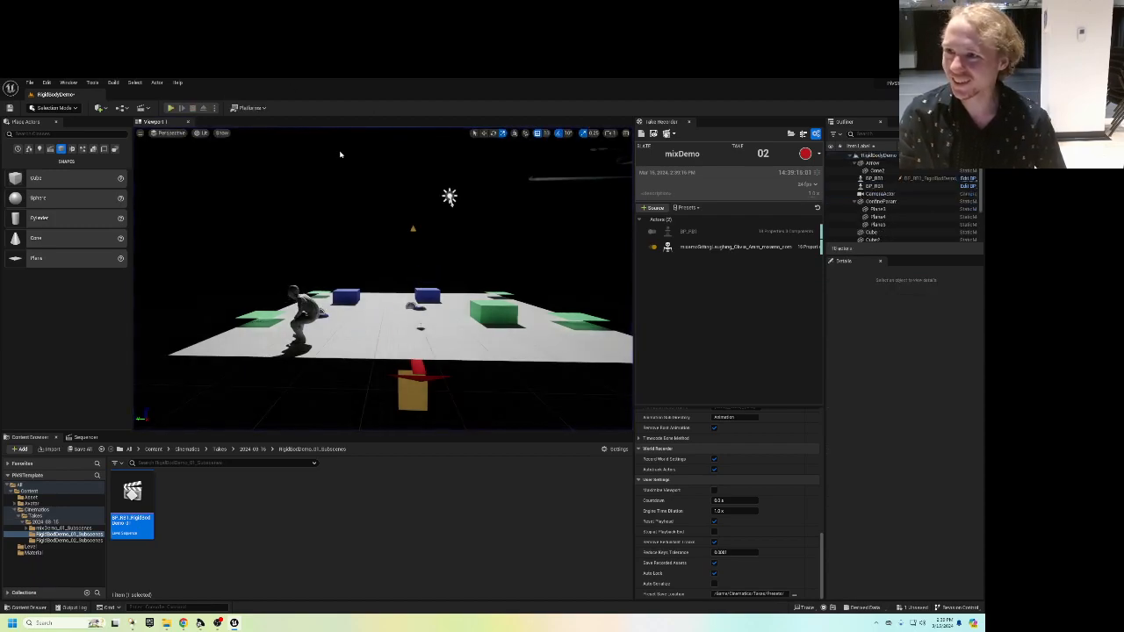
pyautogui.click(885, 179)
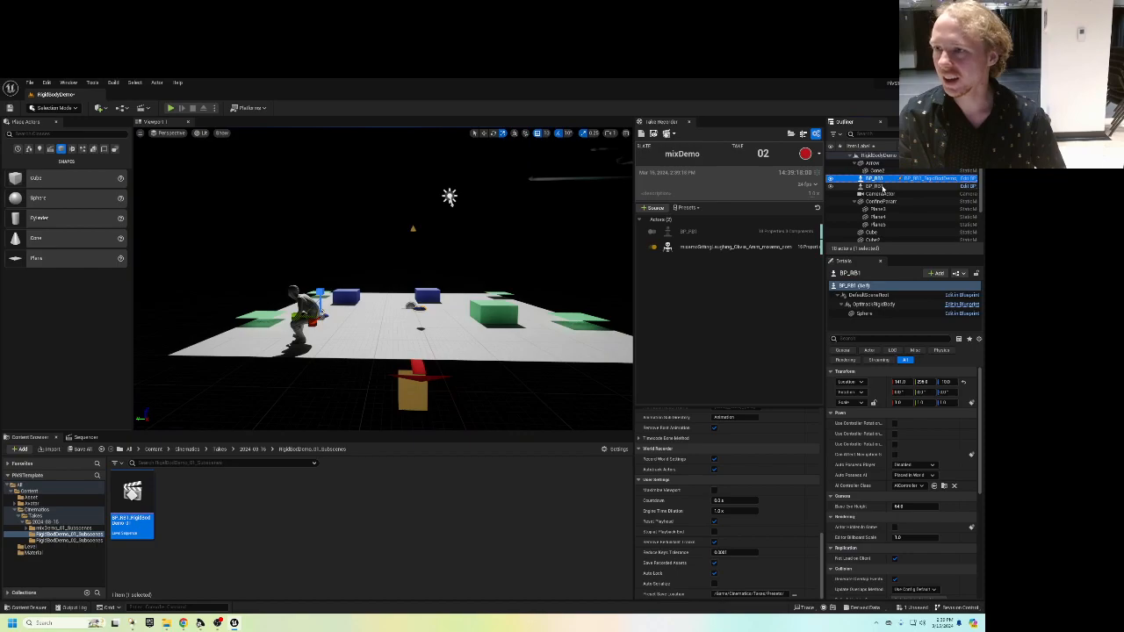
pyautogui.press('Delete')
pyautogui.scroll(-1, 874, 202)
pyautogui.scroll(2, 878, 227)
pyautogui.scroll(-3, 878, 219)
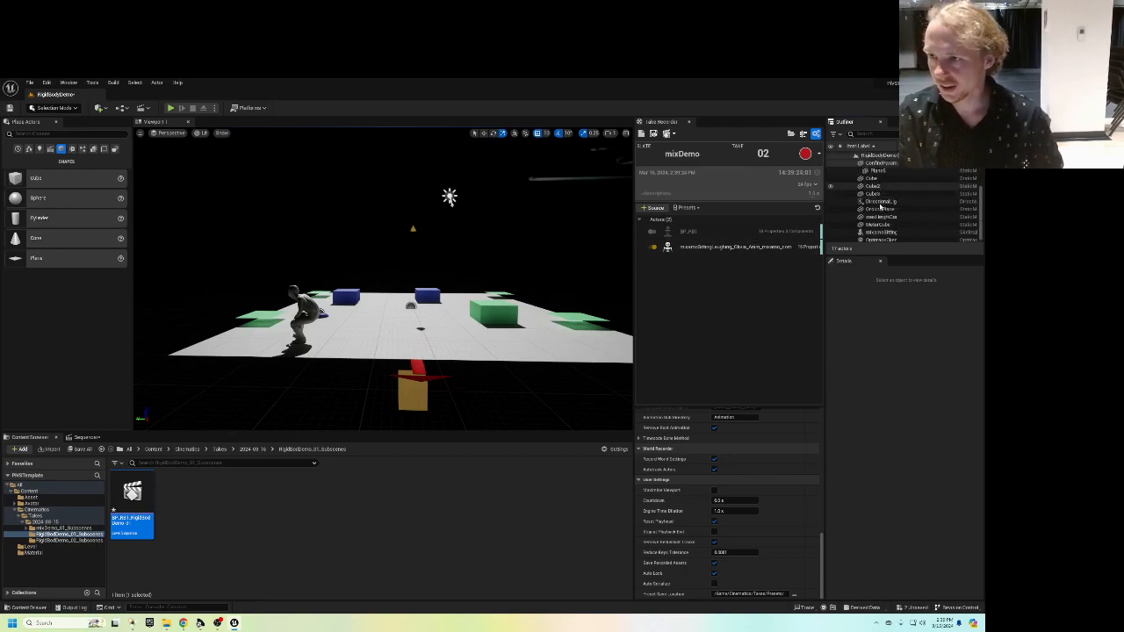
pyautogui.scroll(3, 878, 211)
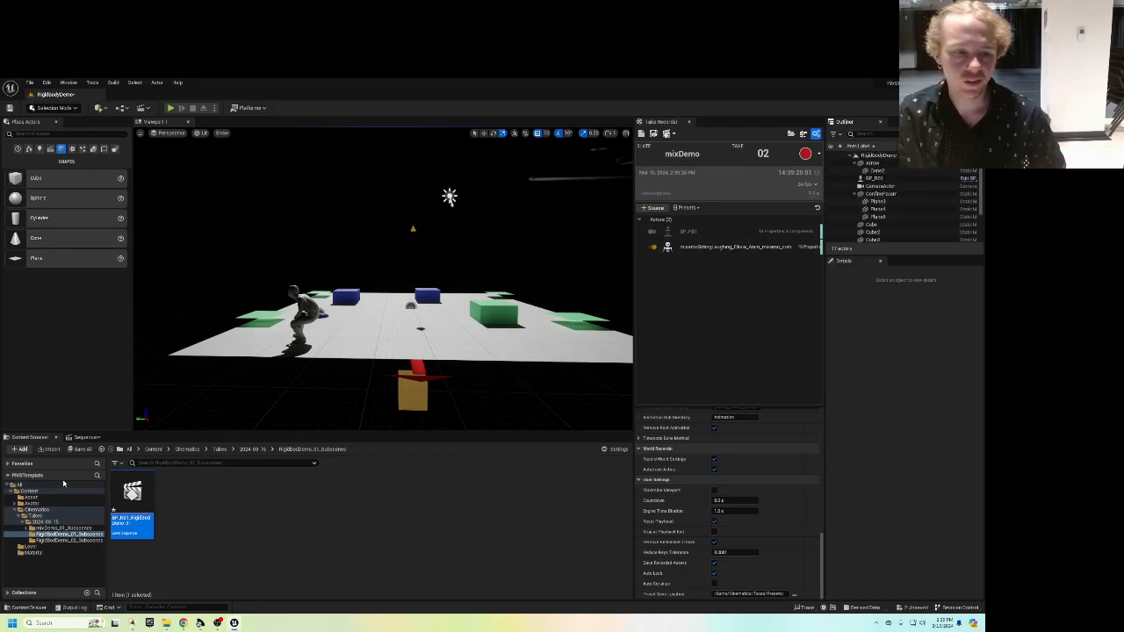
# Place the BP_RB1_RigidBodDemo_01 level sequence on the floor in front of the large green box and enable its Auto Play.
pyautogui.moveTo(131, 496); pyautogui.dragTo(368, 335)
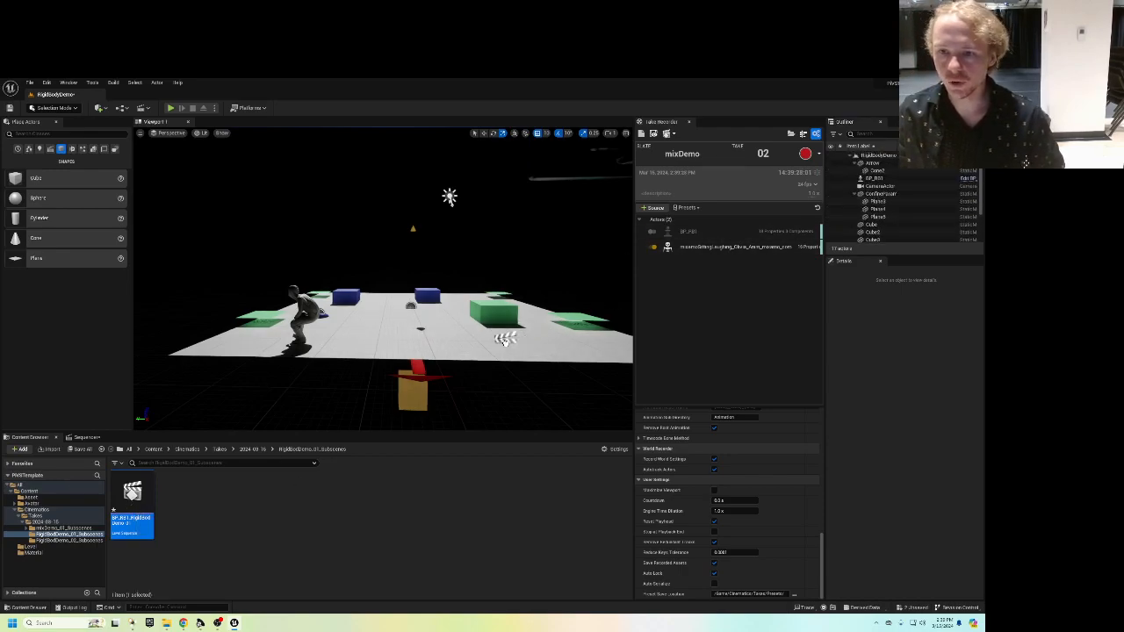
pyautogui.moveTo(506, 340); pyautogui.dragTo(504, 342)
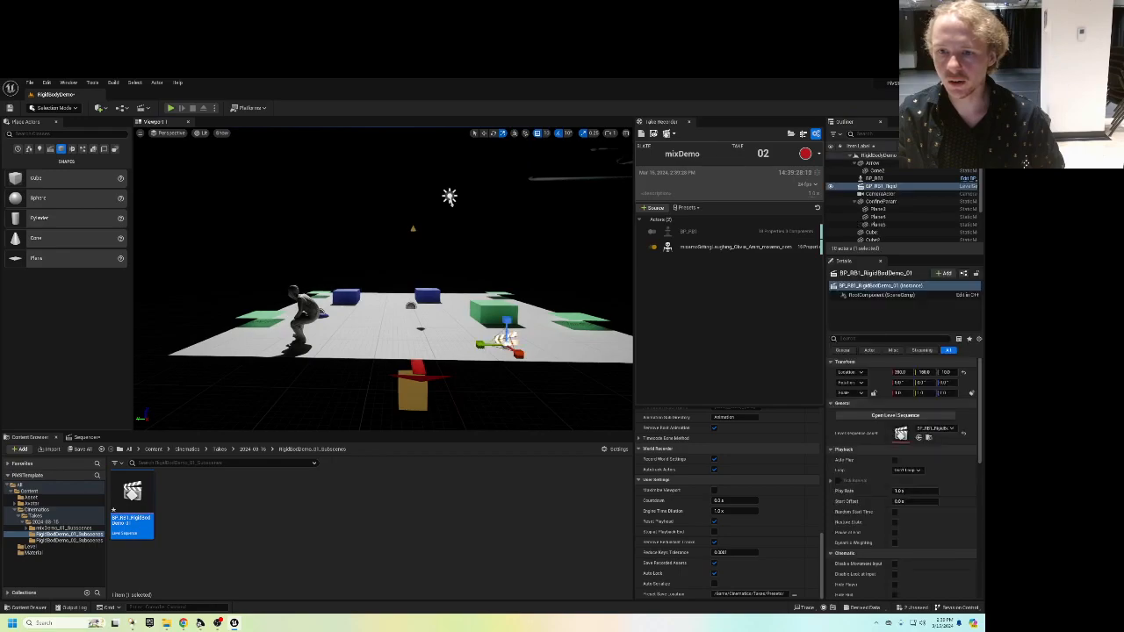
pyautogui.click(894, 460)
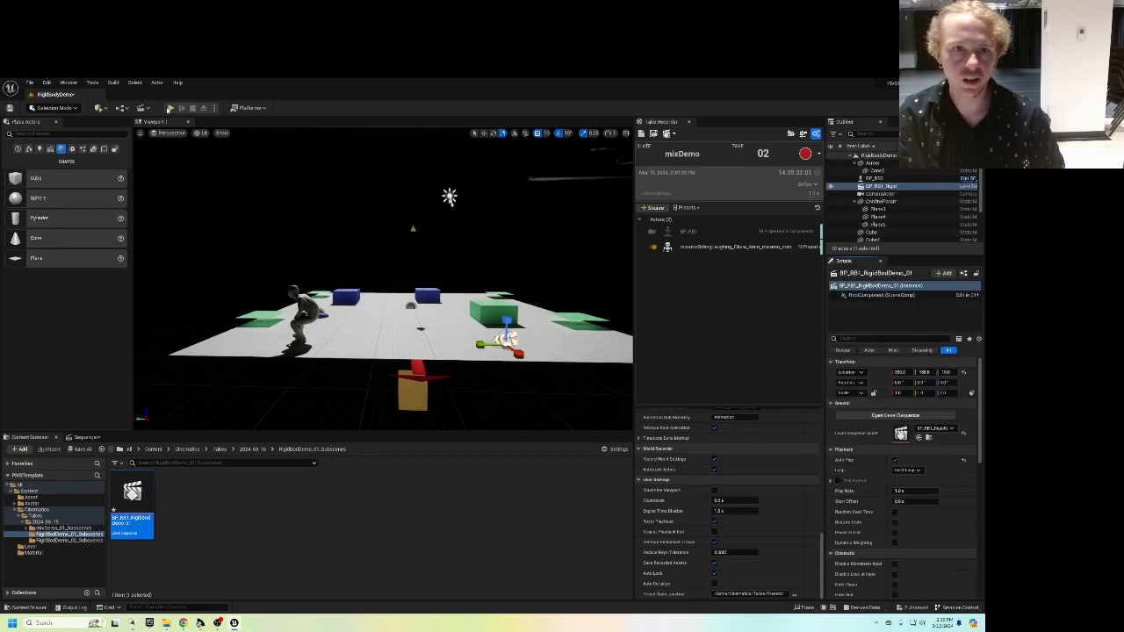
# Check the rigid-body playback in Motive, return to Unreal Editor and run the level.
pyautogui.click(131, 623)
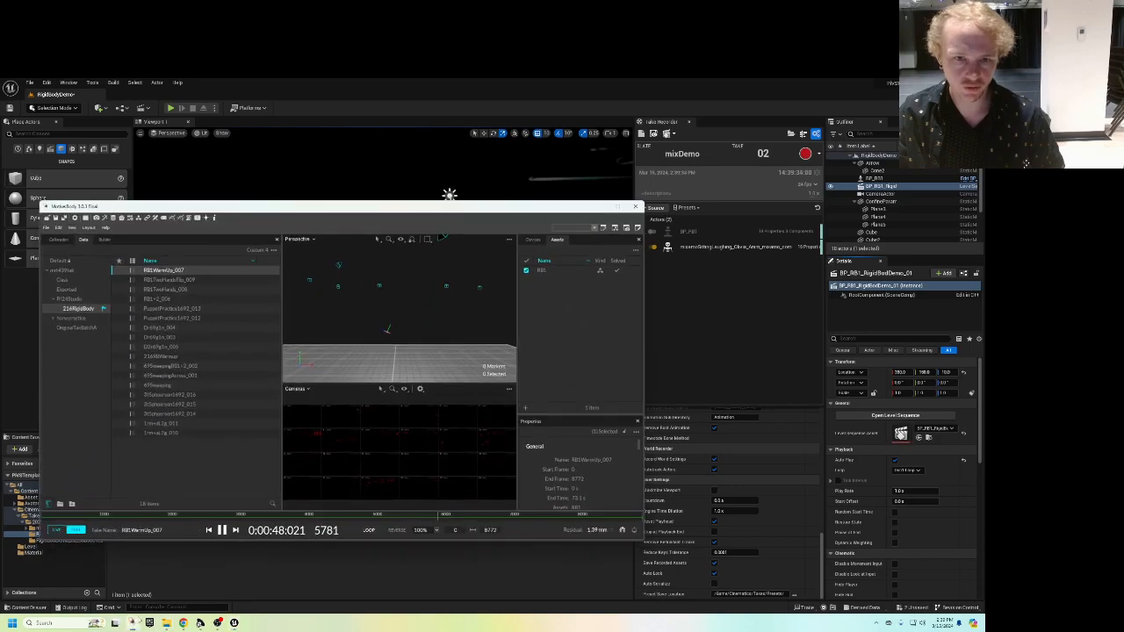
pyautogui.click(245, 586)
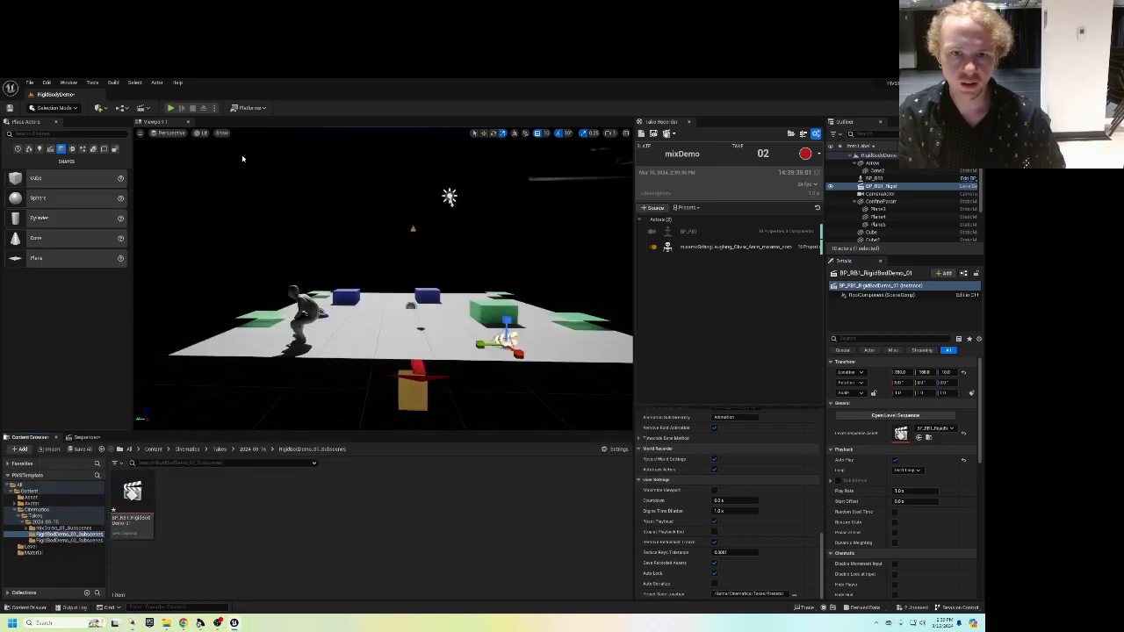
pyautogui.click(172, 108)
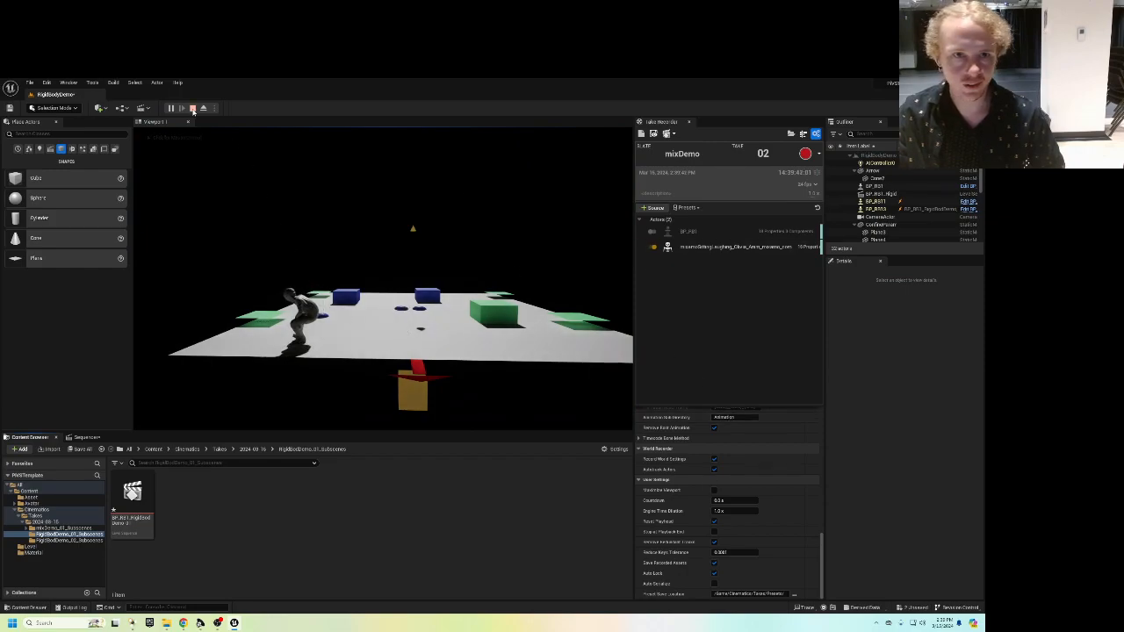
# Open the BP_RB1_RigidBodDemo_01 sequence, scrub through its timeline and play it back.
pyautogui.doubleClick(132, 493)
pyautogui.moveTo(377, 461); pyautogui.dragTo(329, 460)
pyautogui.click(103, 593)
pyautogui.click(103, 593)
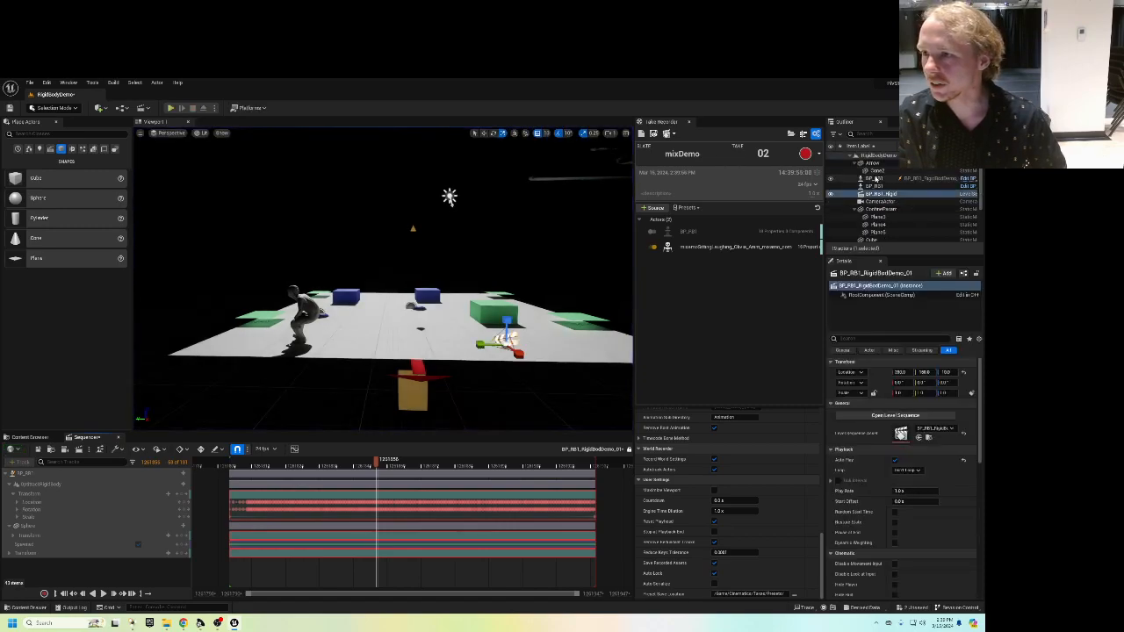
# Set the placed BP_RB1_RigidBodDemo_01 sequence to loop indefinitely and delete the sequence-spawned BP_RB1 actor.
pyautogui.click(875, 179)
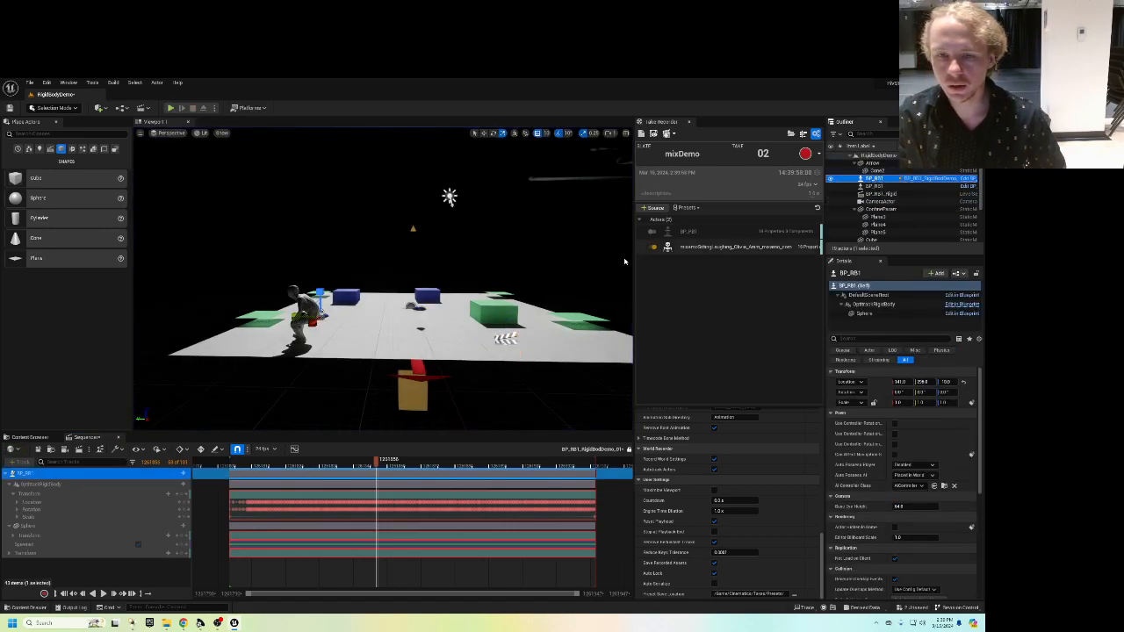
pyautogui.click(893, 194)
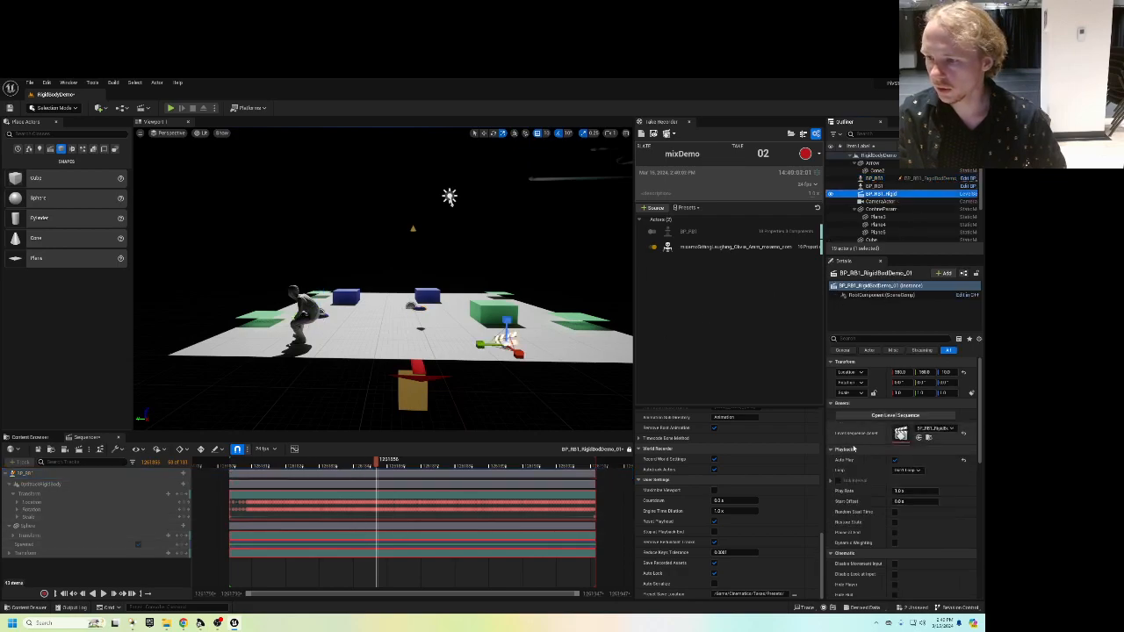
pyautogui.click(907, 470)
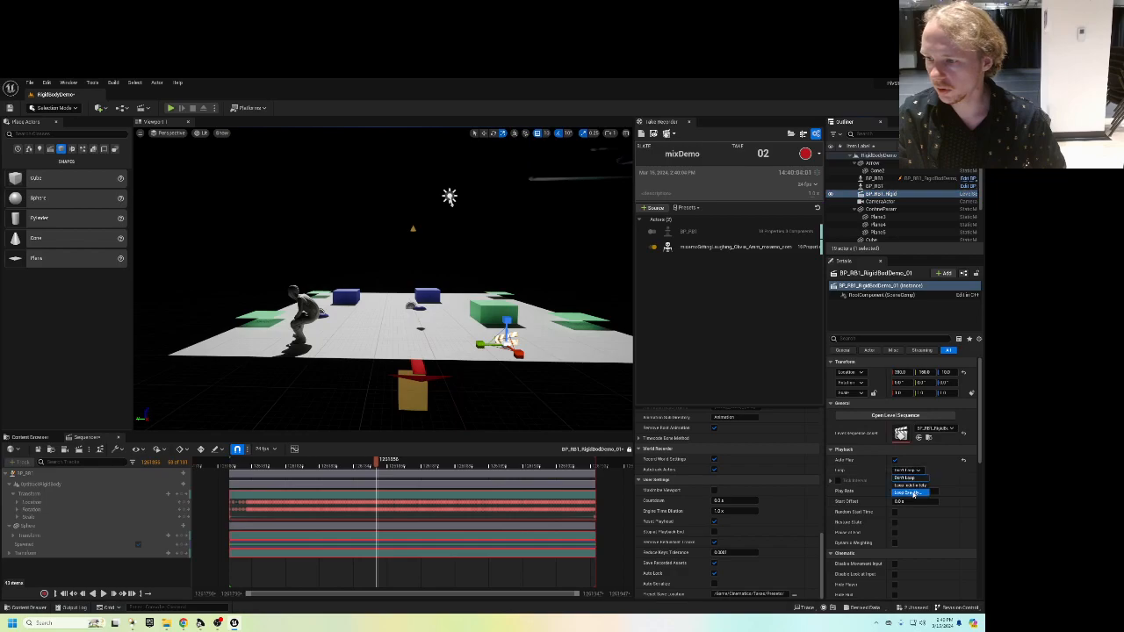
pyautogui.click(919, 484)
pyautogui.click(875, 179)
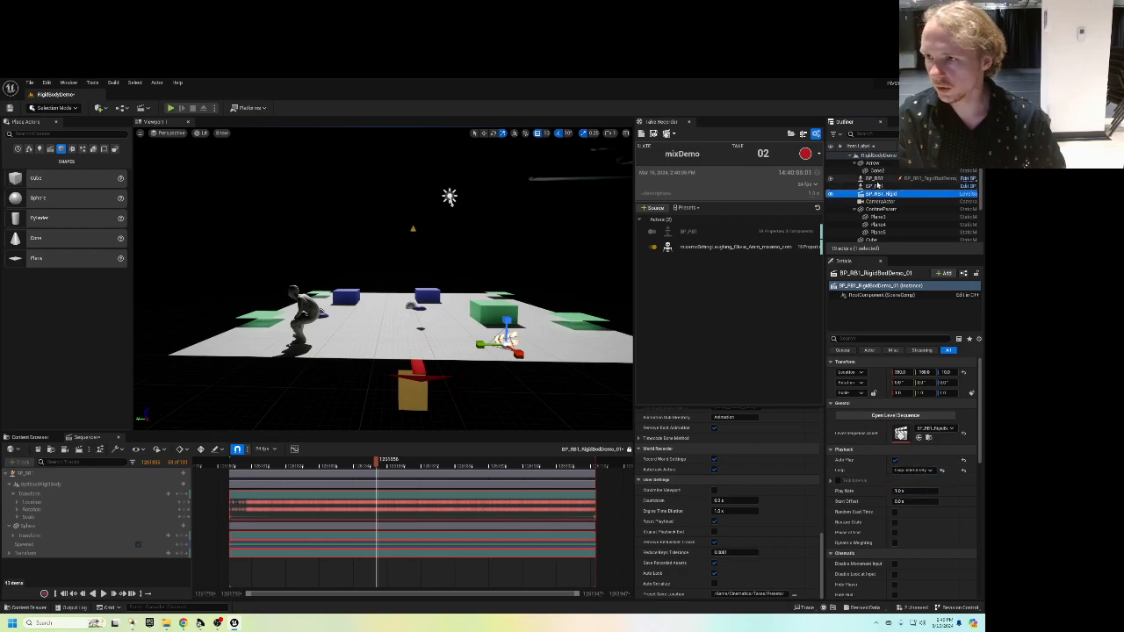
pyautogui.press('Delete')
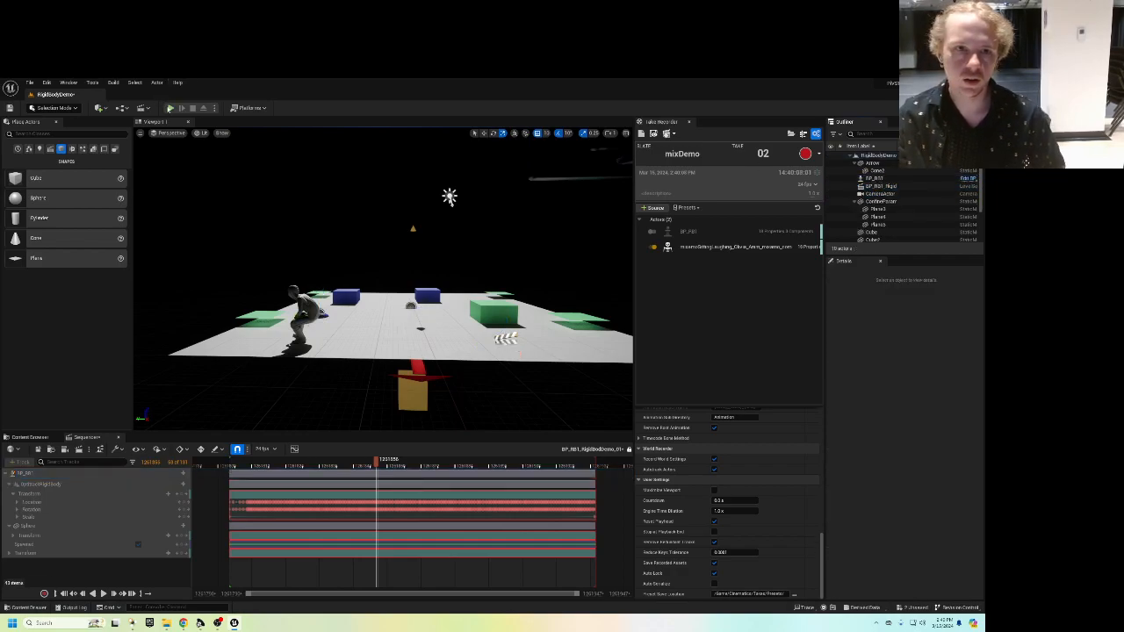
# Run the level, close the Sequencer during the run, and stop the level.
pyautogui.click(169, 108)
pyautogui.moveTo(376, 465); pyautogui.dragTo(331, 465)
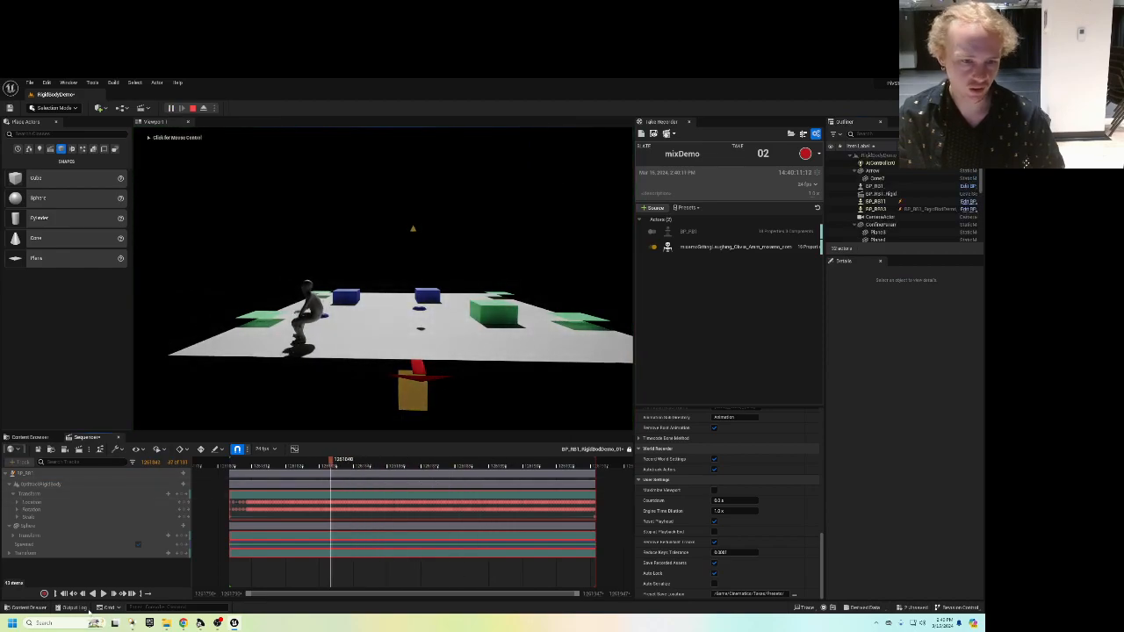
pyautogui.click(119, 436)
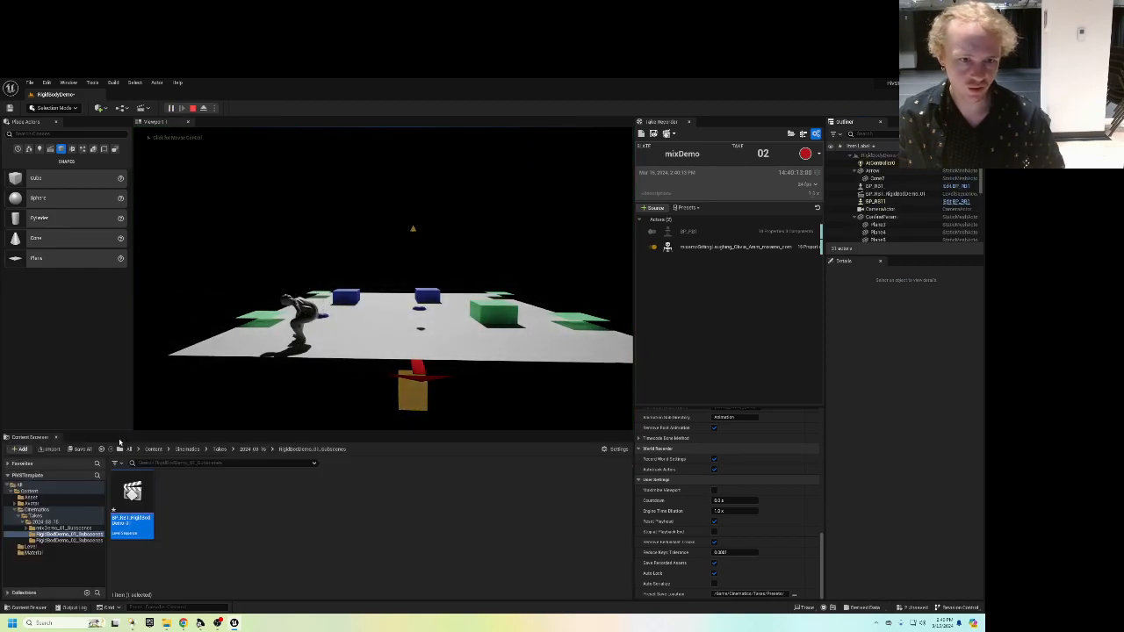
pyautogui.click(193, 108)
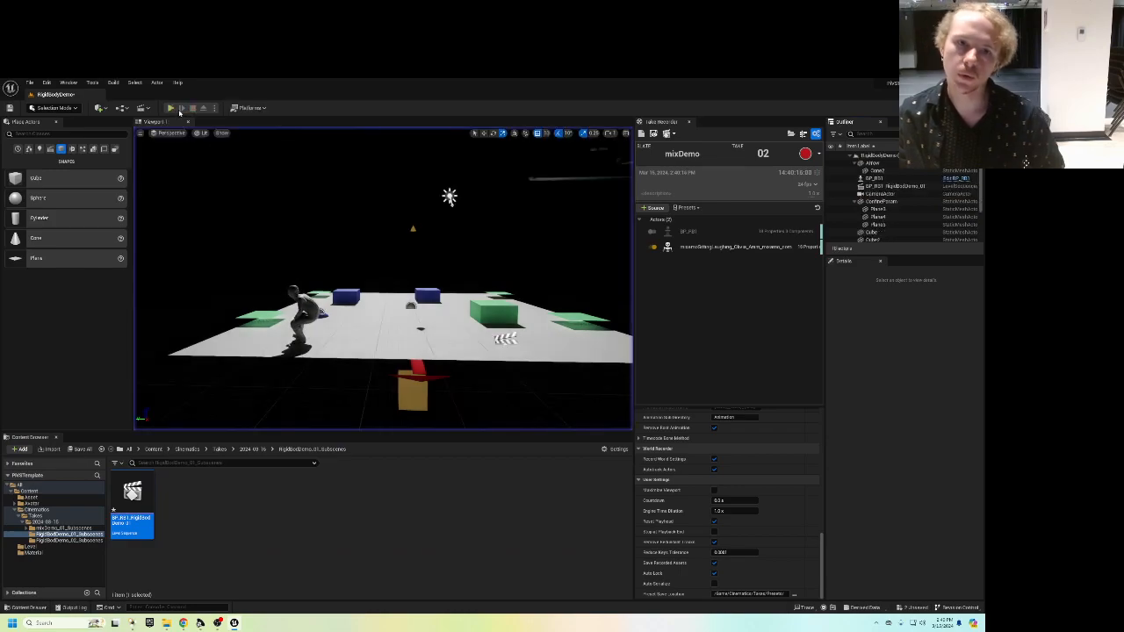
# Run the level again and examine the playback settings of the placed BP_RB1_RigidBodDemo_01 sequence.
pyautogui.click(171, 108)
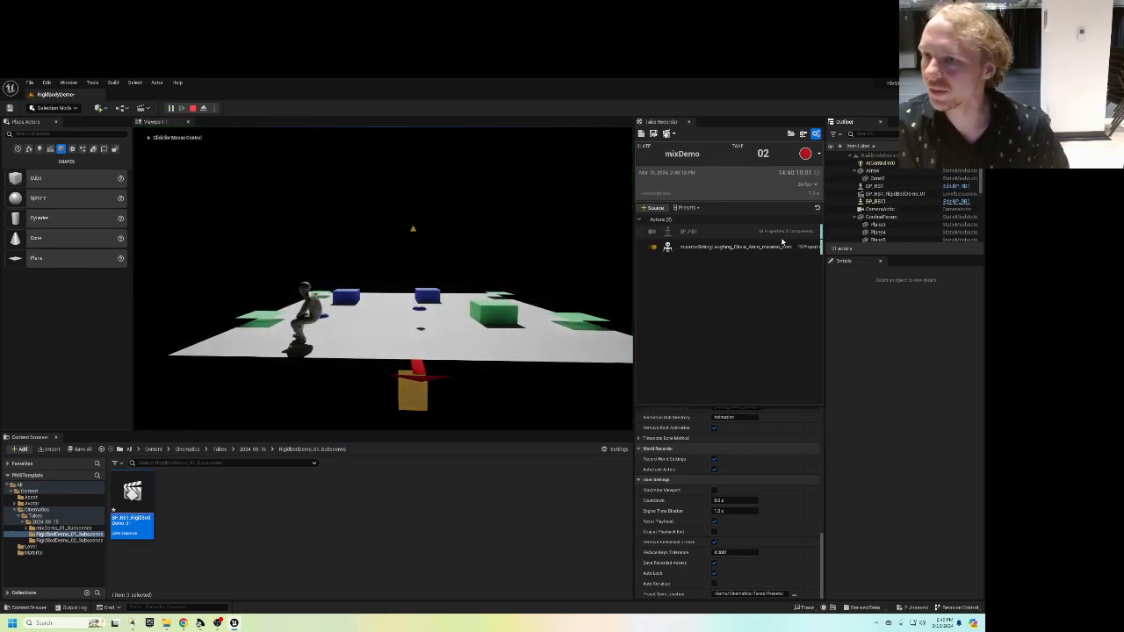
pyautogui.click(895, 193)
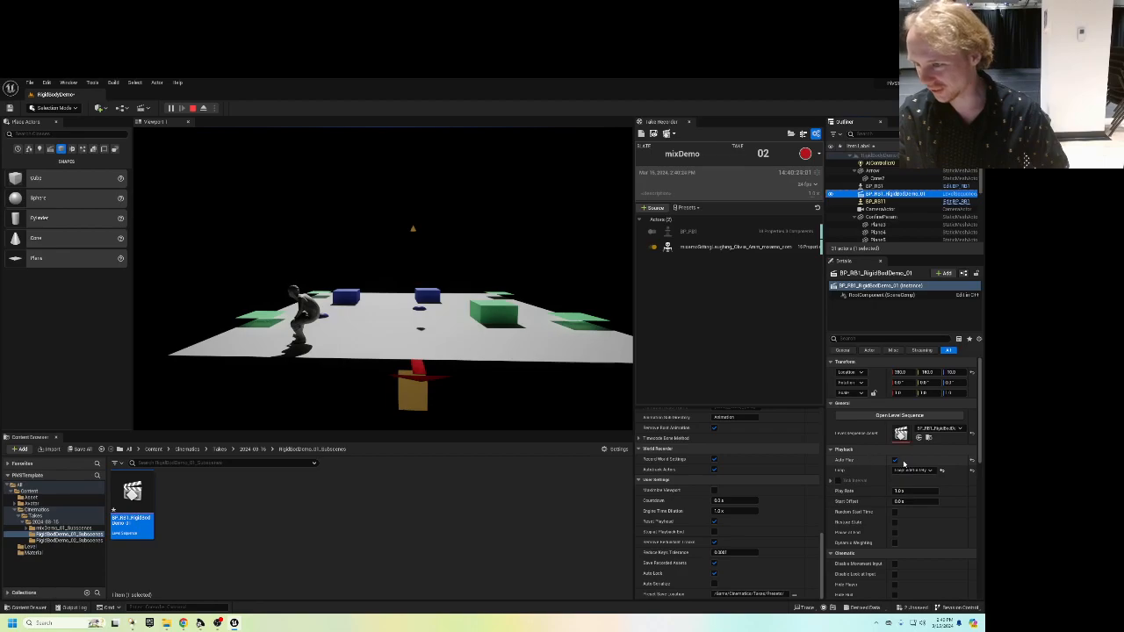
pyautogui.scroll(-1, 883, 484)
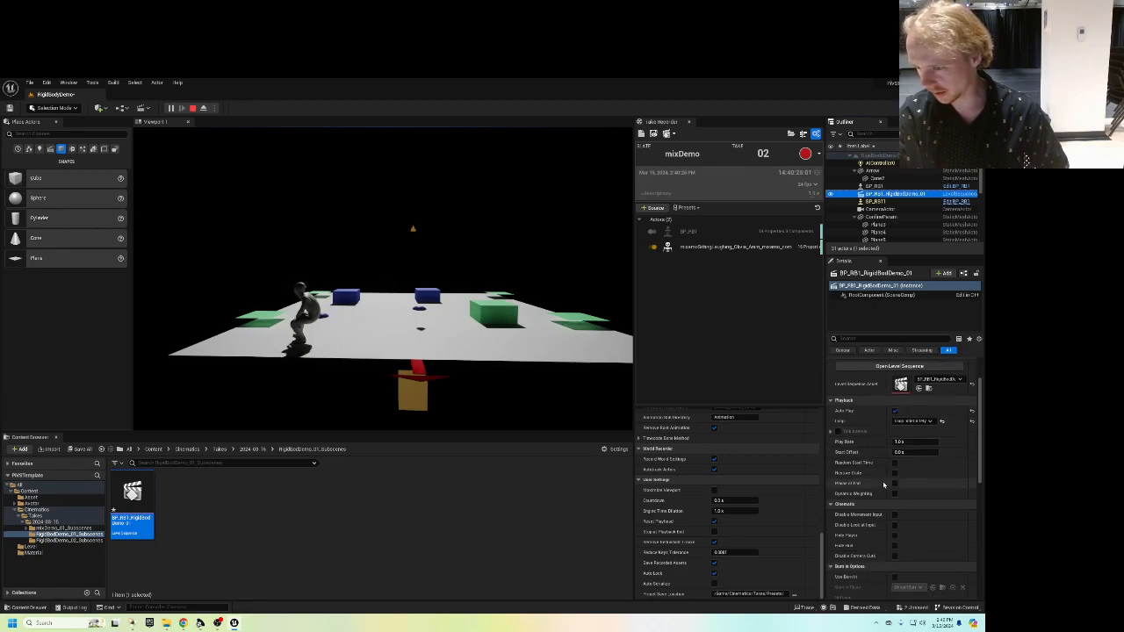
pyautogui.scroll(-1, 883, 485)
pyautogui.scroll(1, 883, 485)
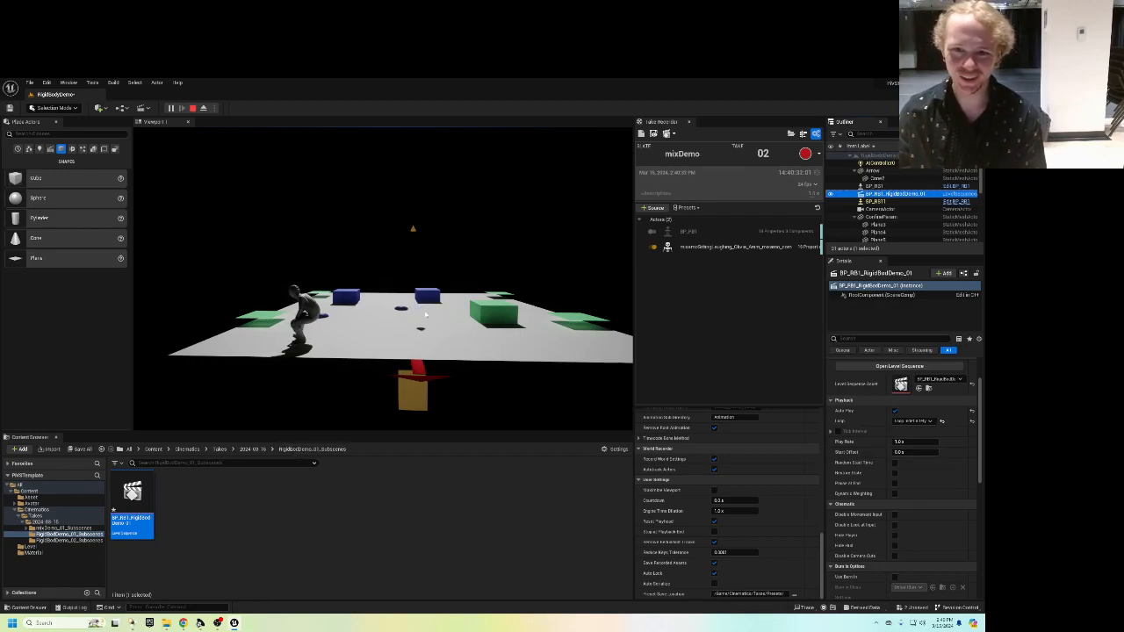
# Open the RigidBodDemo_02 subscenes folder, and stop the level to delete the placed BP_RB1_RigidBodDemo_01 sequence.
pyautogui.click(253, 448)
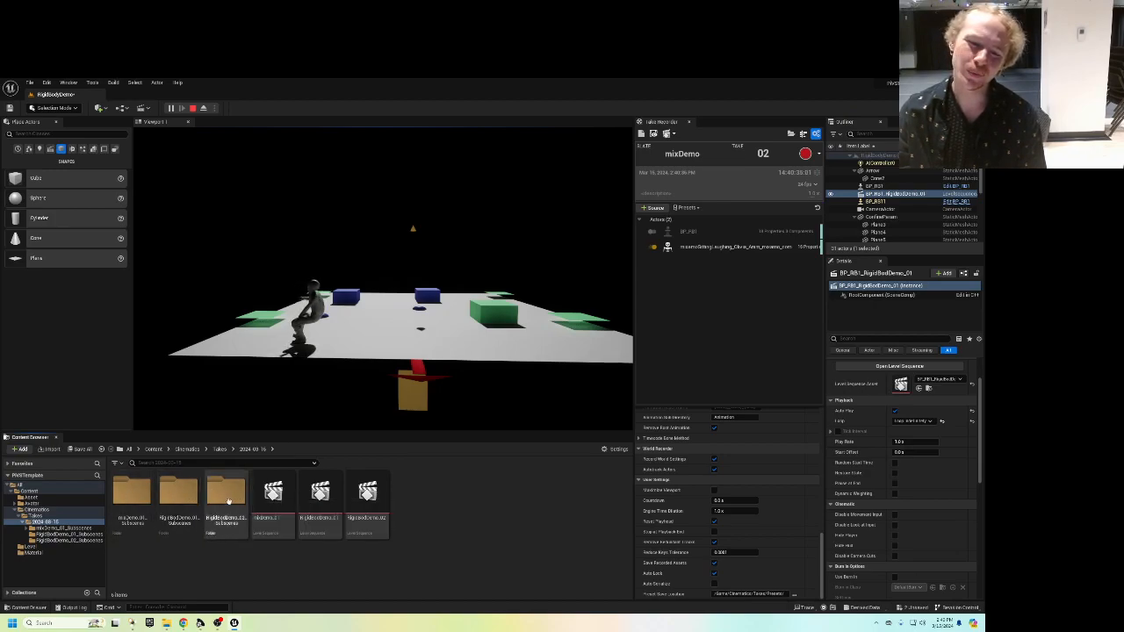
pyautogui.doubleClick(226, 490)
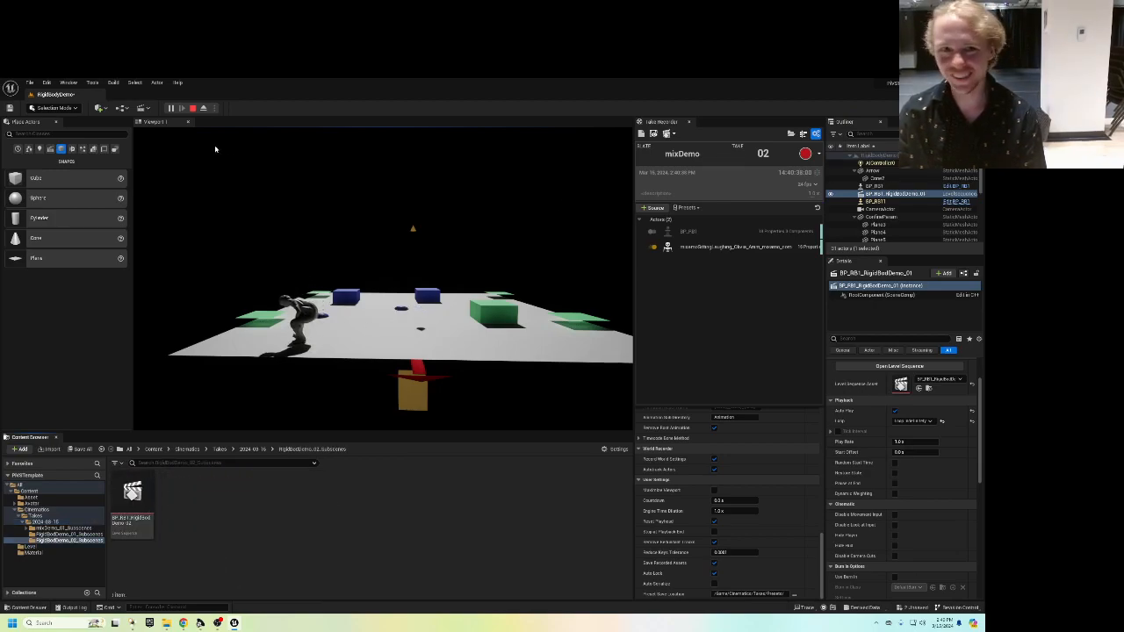
pyautogui.click(191, 109)
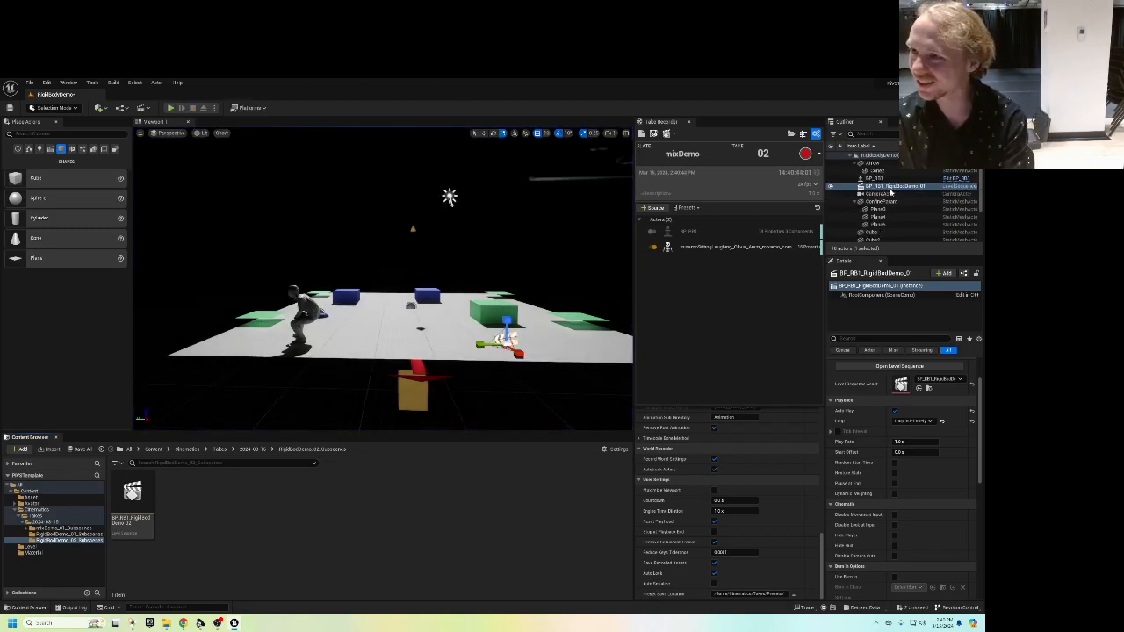
pyautogui.press('Delete')
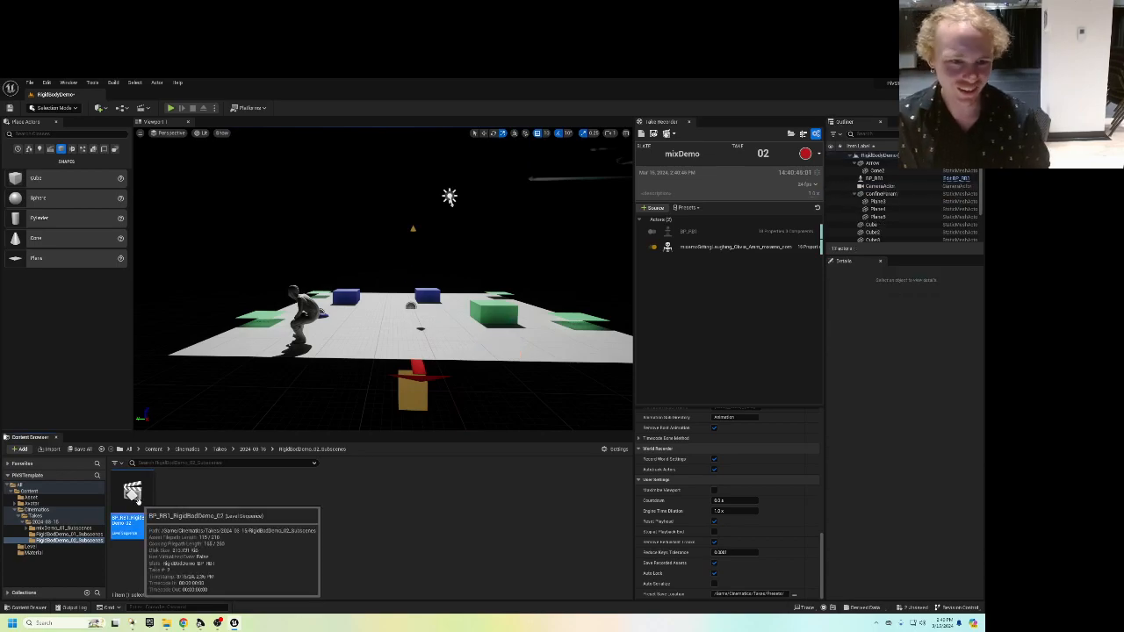
# Open the BP_RB1_RigidBodDemo_02 sequence and scrub through its recorded motion.
pyautogui.doubleClick(132, 496)
pyautogui.moveTo(351, 462); pyautogui.dragTo(412, 465)
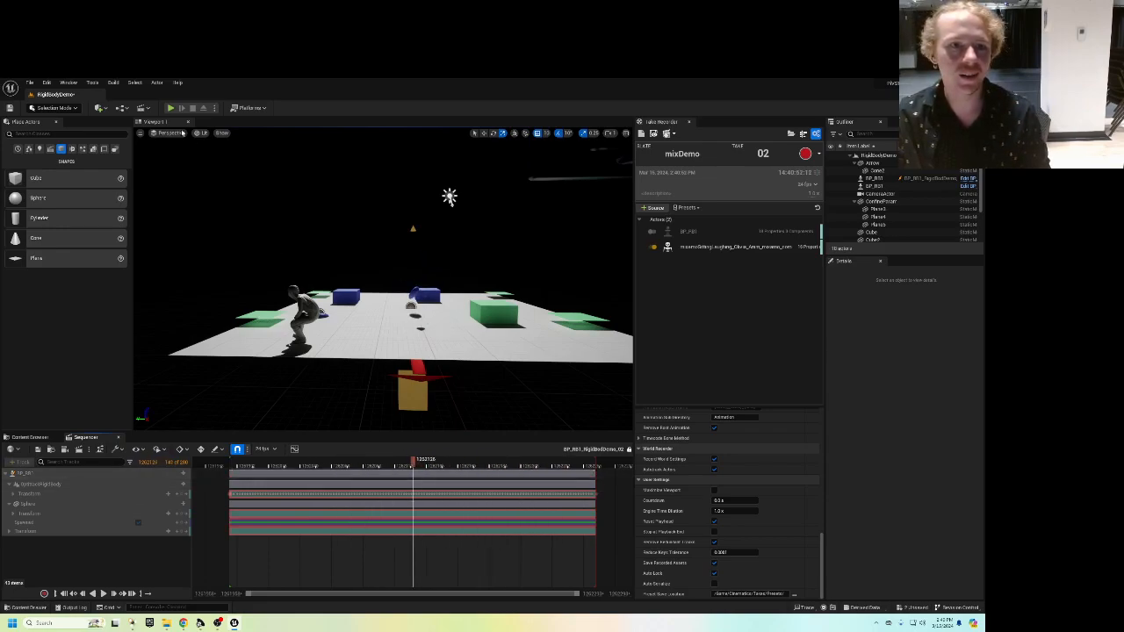
# Place the BP_RB1_RigidBodDemo_02 level sequence near the middle of the floor and enable its Auto Play.
pyautogui.click(33, 437)
pyautogui.click(422, 318)
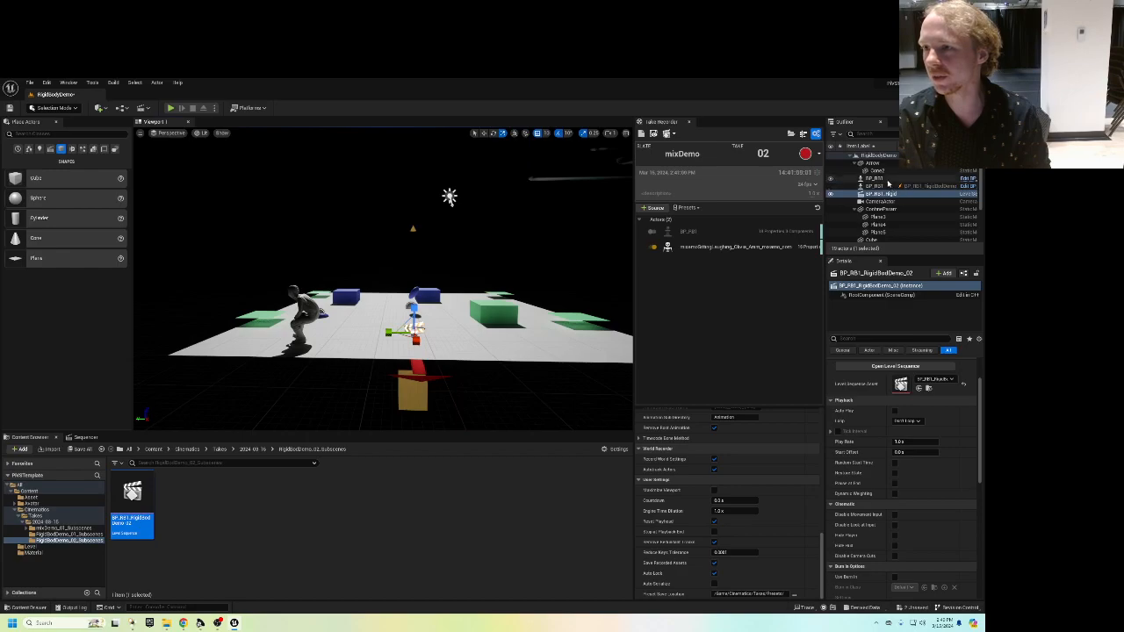
pyautogui.click(894, 411)
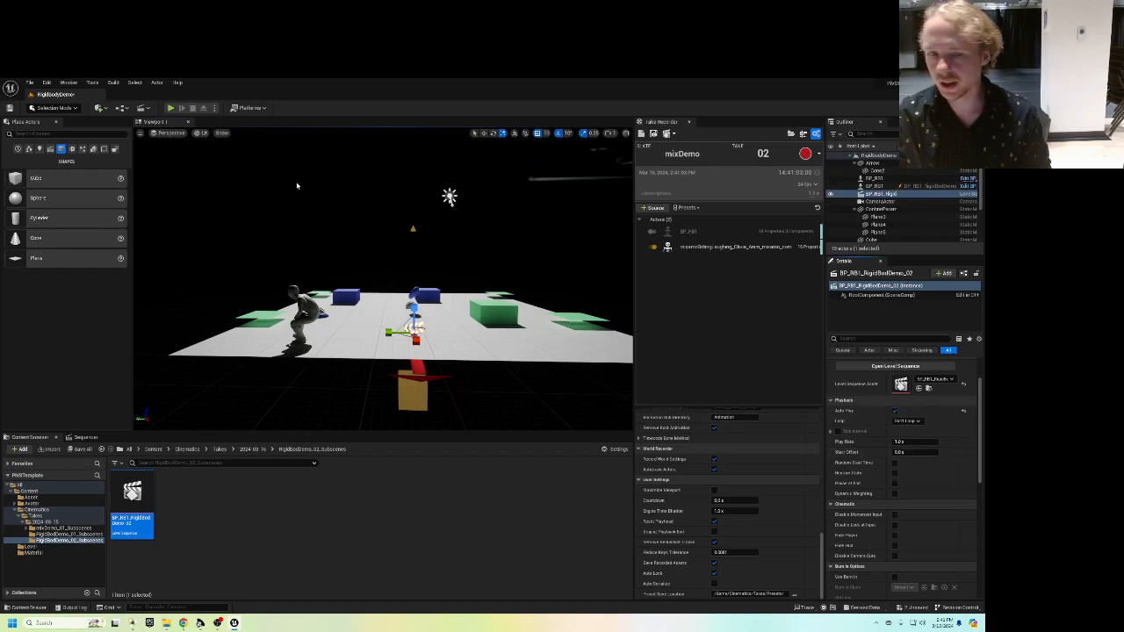
# Test-run the level briefly and inspect the placed take 02 sequence and its spawned BP_RB1 actor.
pyautogui.click(171, 108)
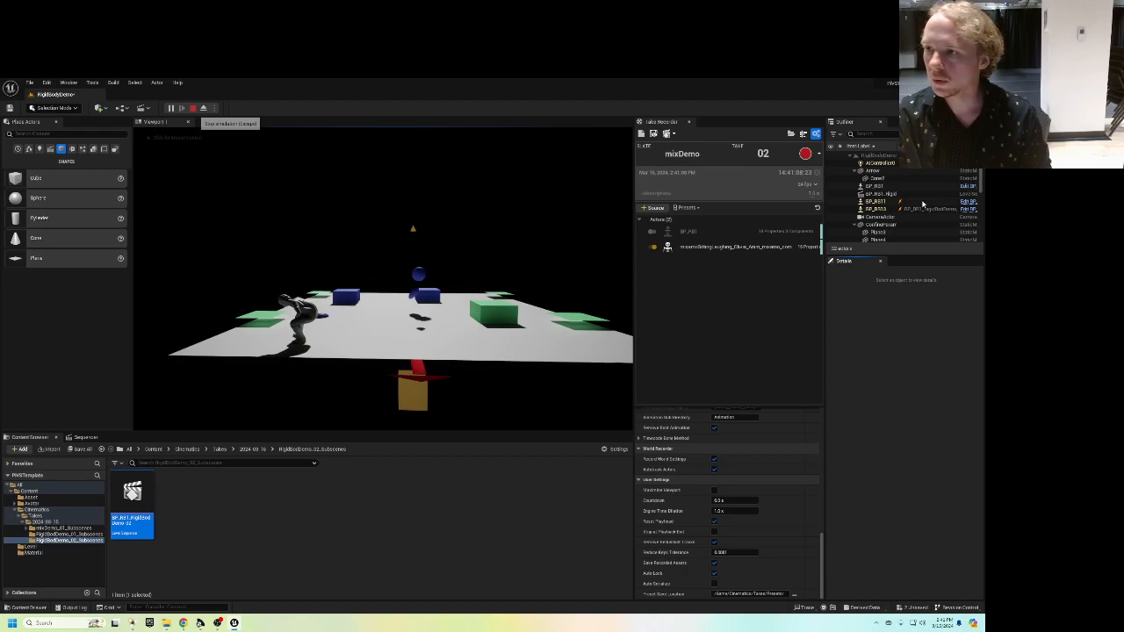
pyautogui.press('Escape')
pyautogui.click(878, 193)
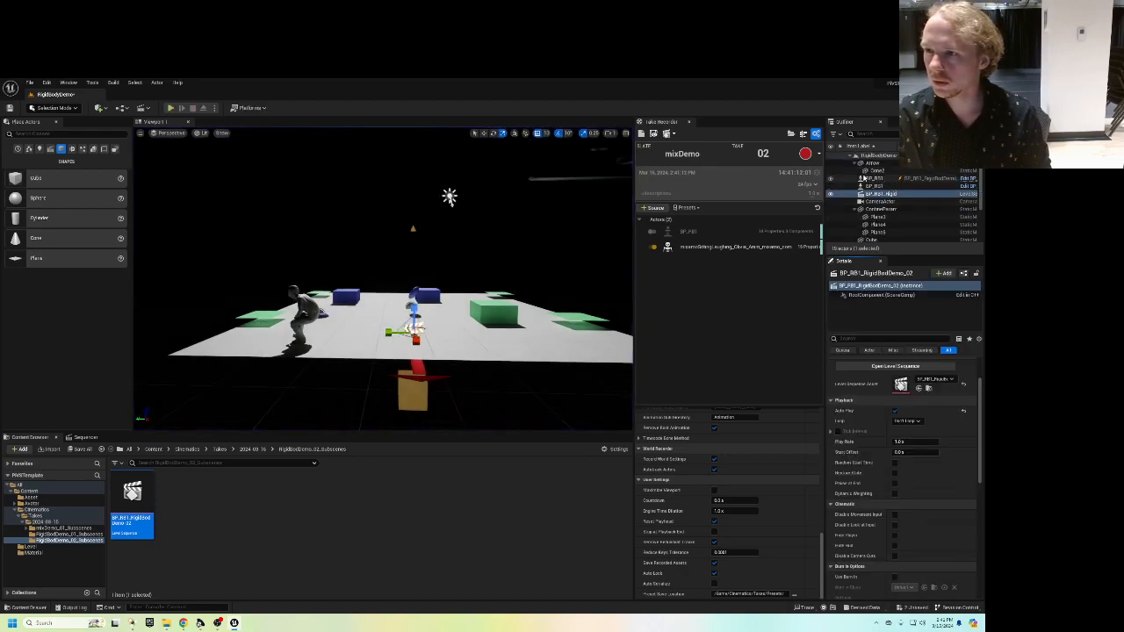
pyautogui.click(869, 178)
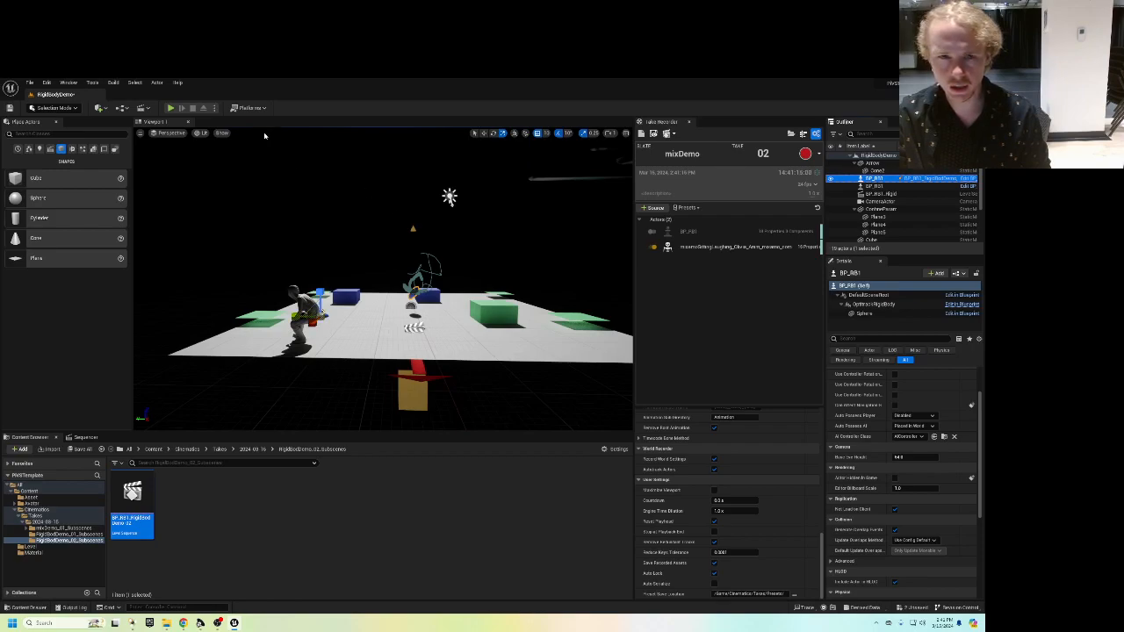
# Run the level and close the Sequencer to watch take 02 play back on its own.
pyautogui.click(171, 107)
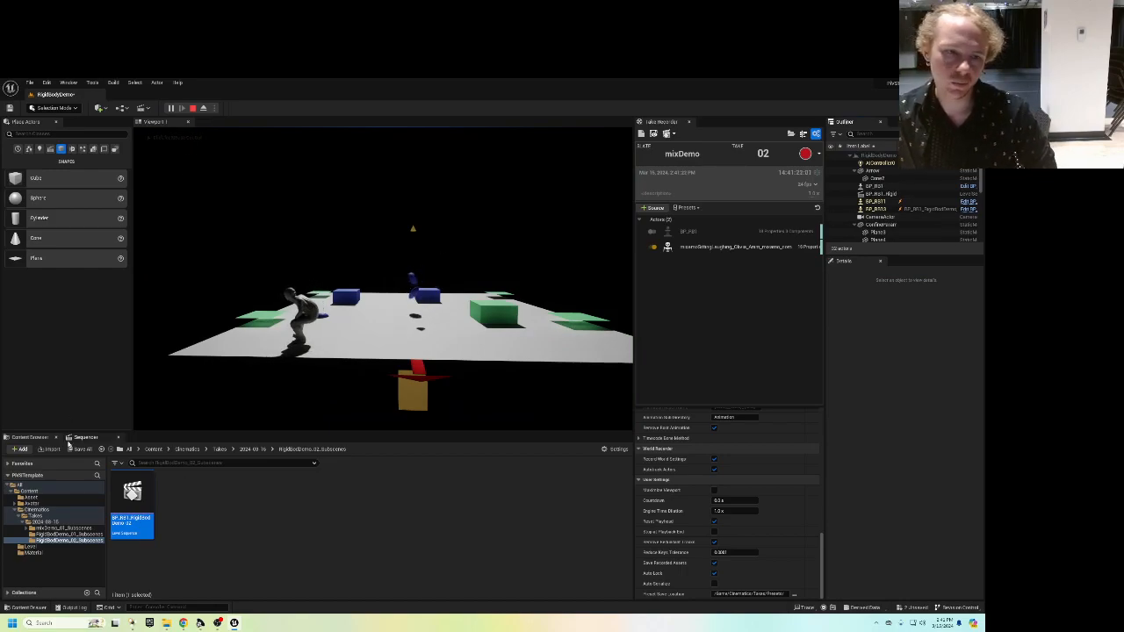
pyautogui.click(107, 437)
pyautogui.click(120, 438)
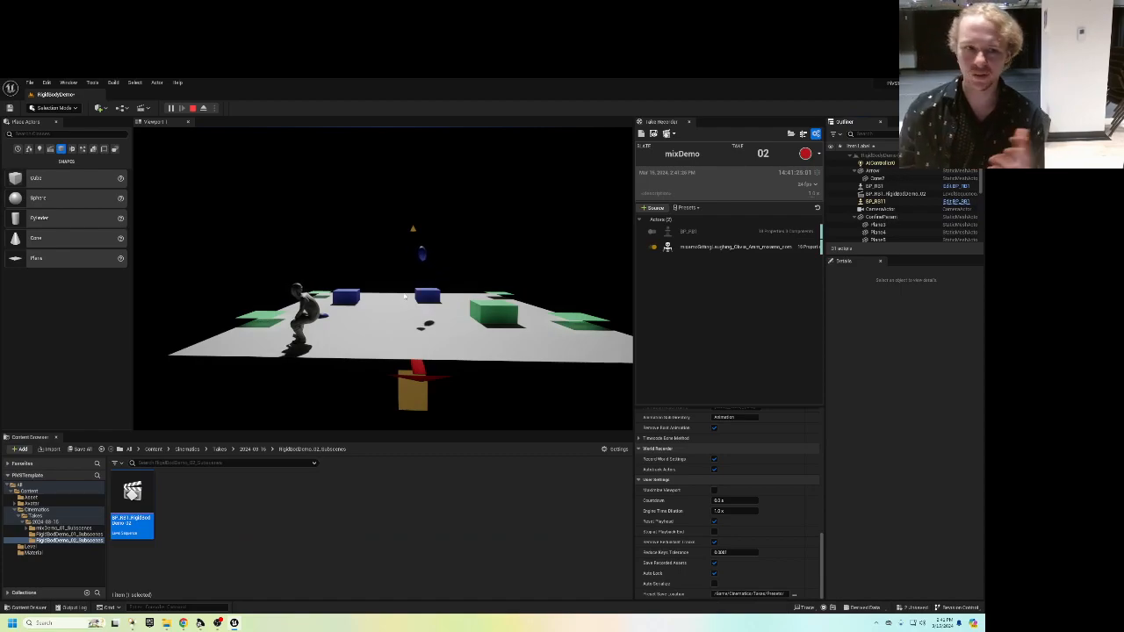
# Scrub the BP_RB1_RigidBodDemo_02 sequence while the level runs, restart the run, and close the Sequencer.
pyautogui.doubleClick(143, 485)
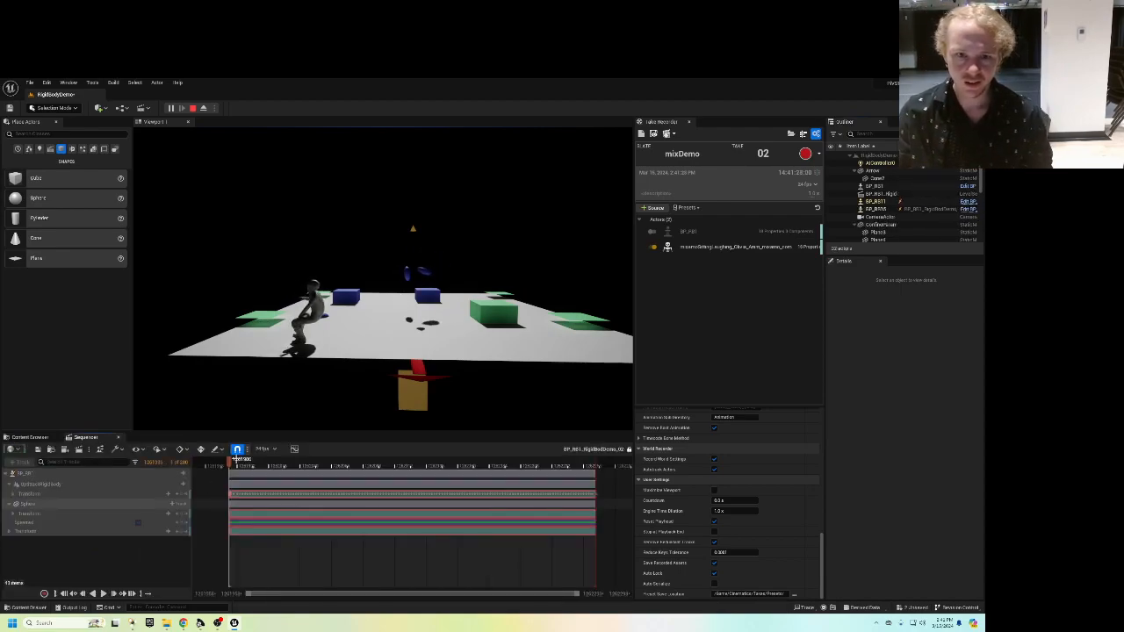
pyautogui.moveTo(237, 465); pyautogui.dragTo(357, 481)
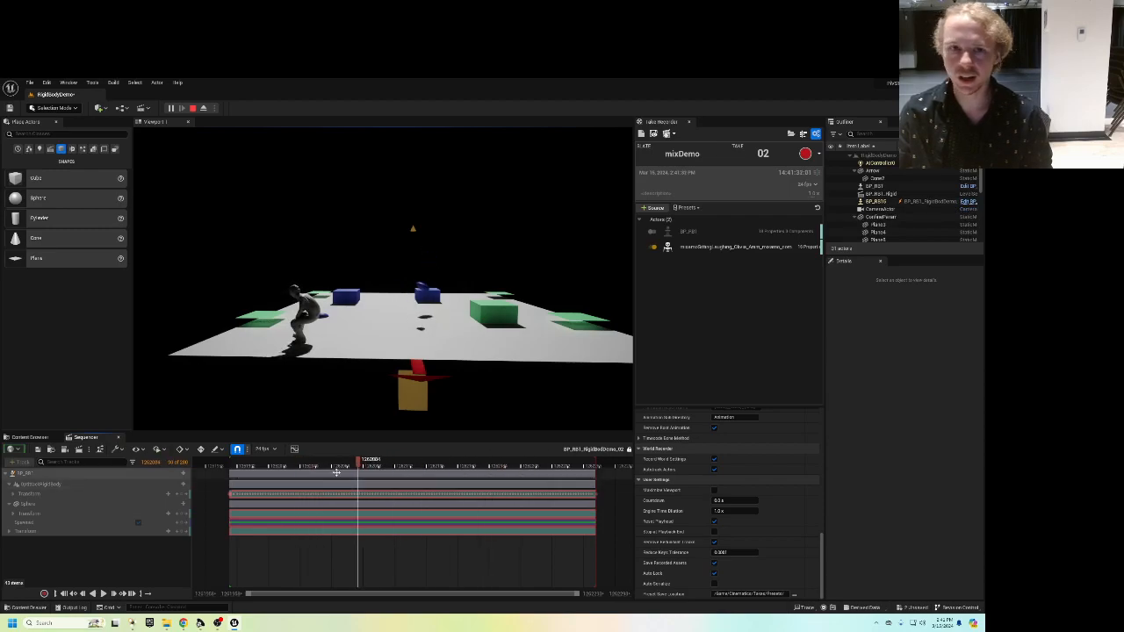
pyautogui.click(203, 108)
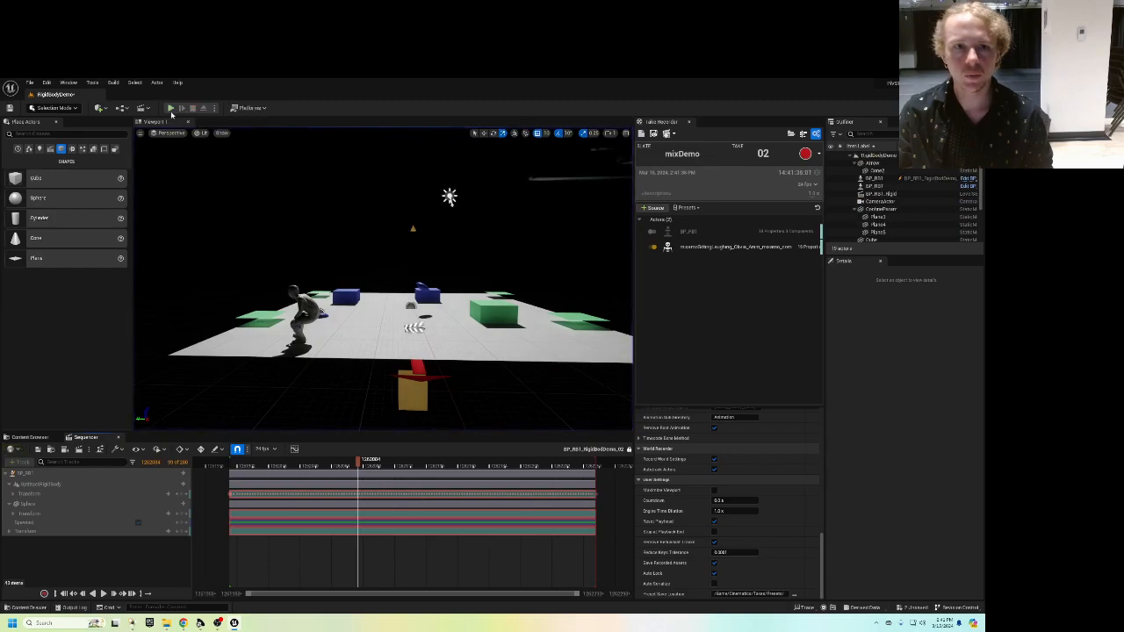
pyautogui.click(202, 108)
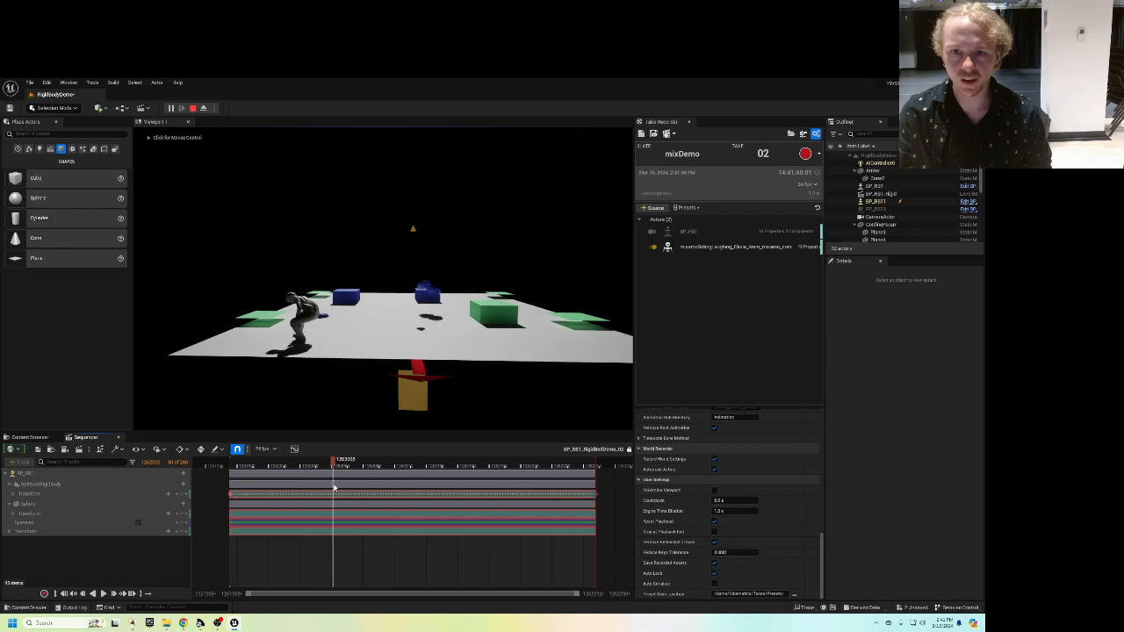
pyautogui.click(119, 437)
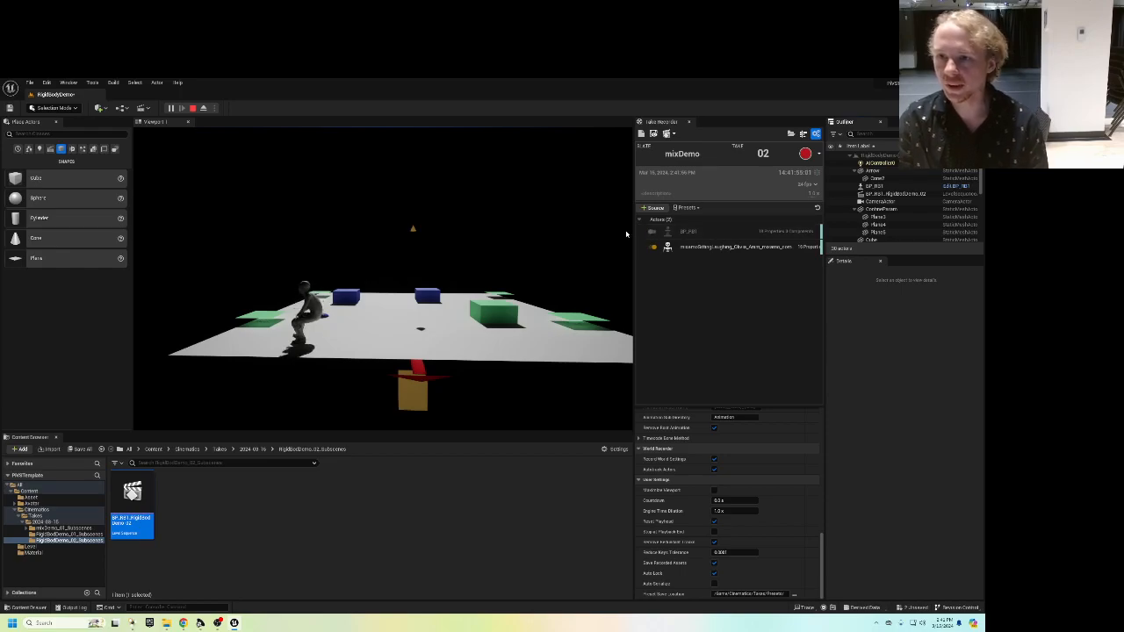
# Disable both the BP_RB1 and mixamo character sources in Take Recorder and stop the running level.
pyautogui.click(652, 232)
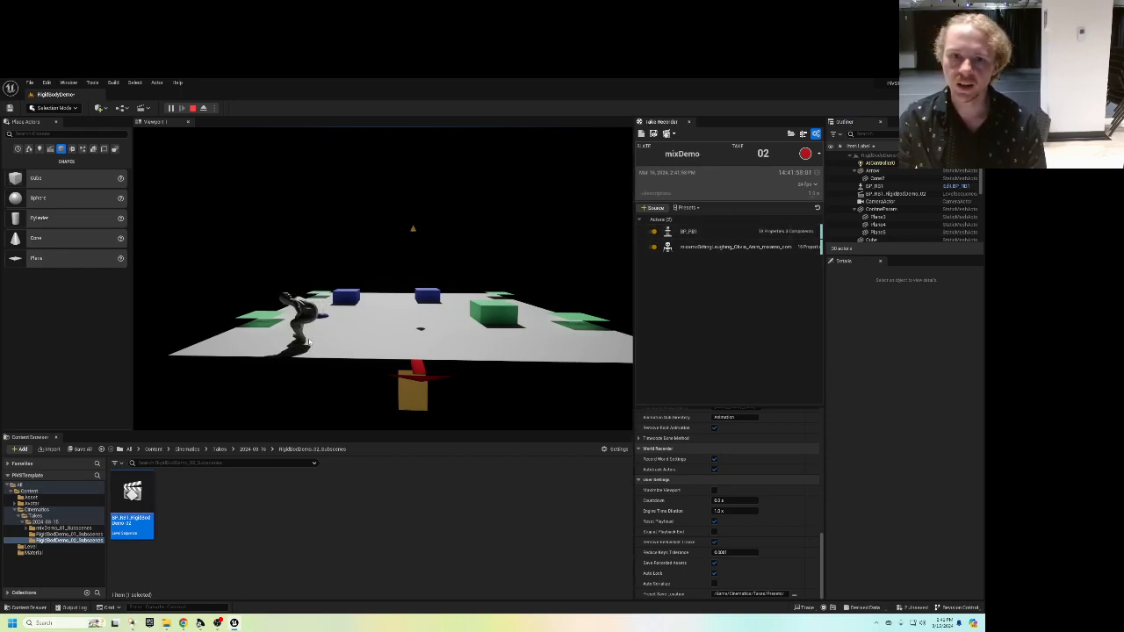
pyautogui.click(653, 235)
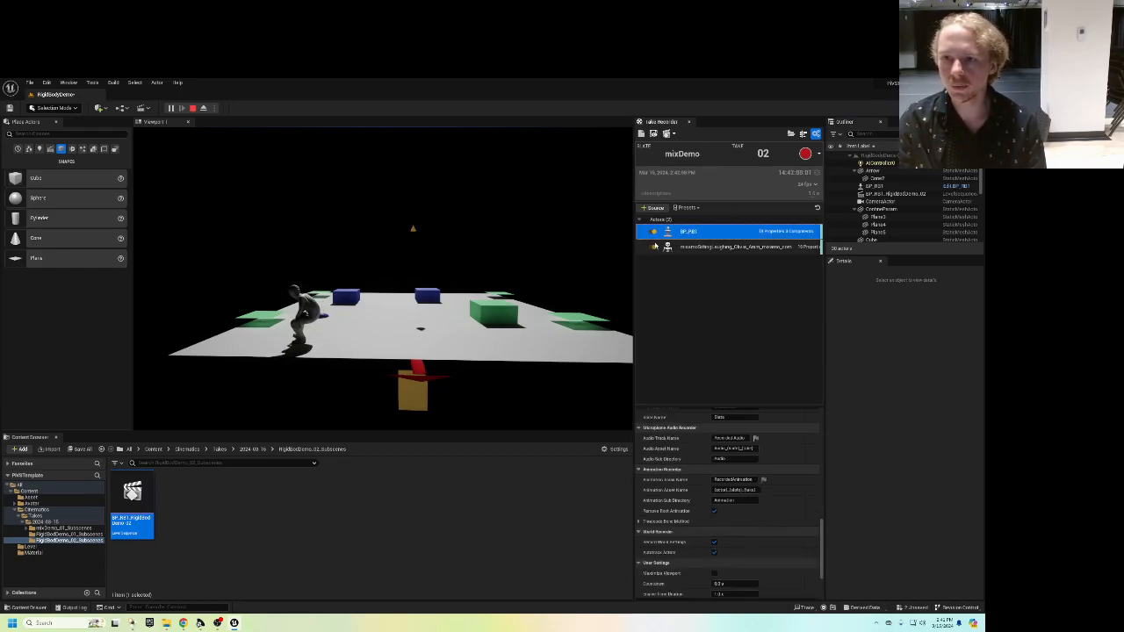
pyautogui.click(653, 247)
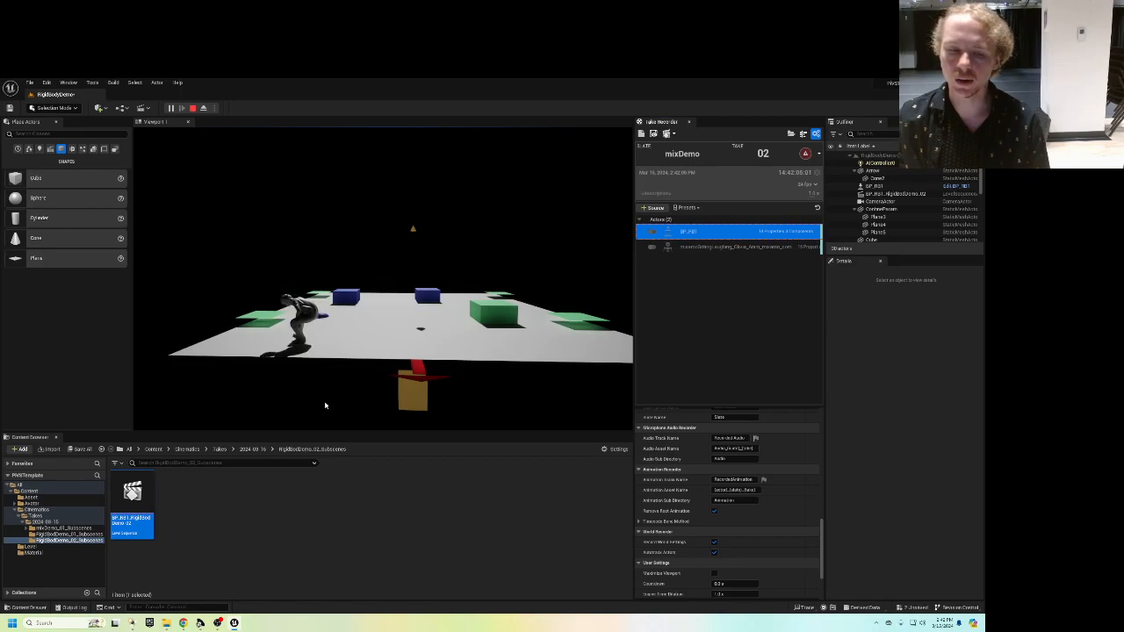
pyautogui.click(192, 108)
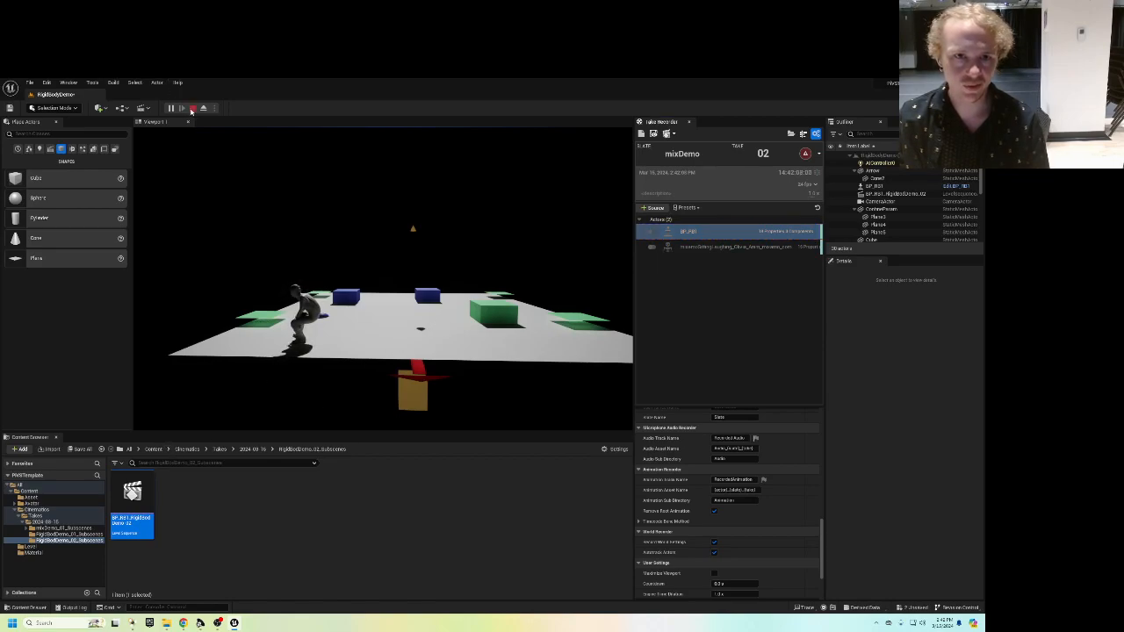
# Shrink the mixamo sitting-laughing character and move it to the left edge of the floor instead of deleting it.
pyautogui.click(303, 316)
pyautogui.press('Delete')
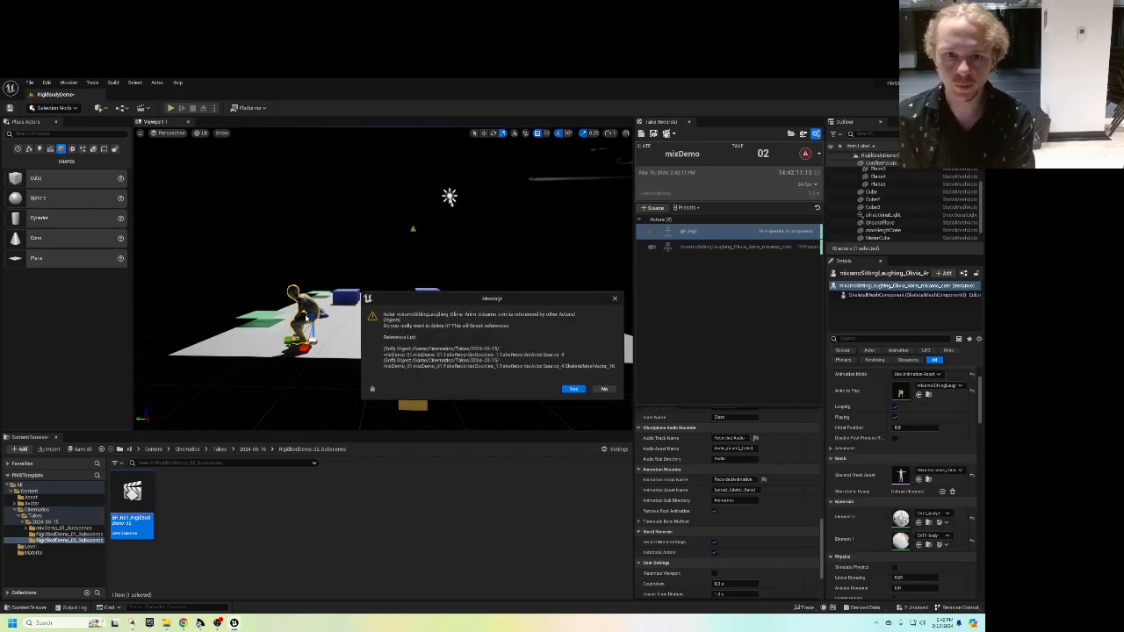
pyautogui.click(604, 388)
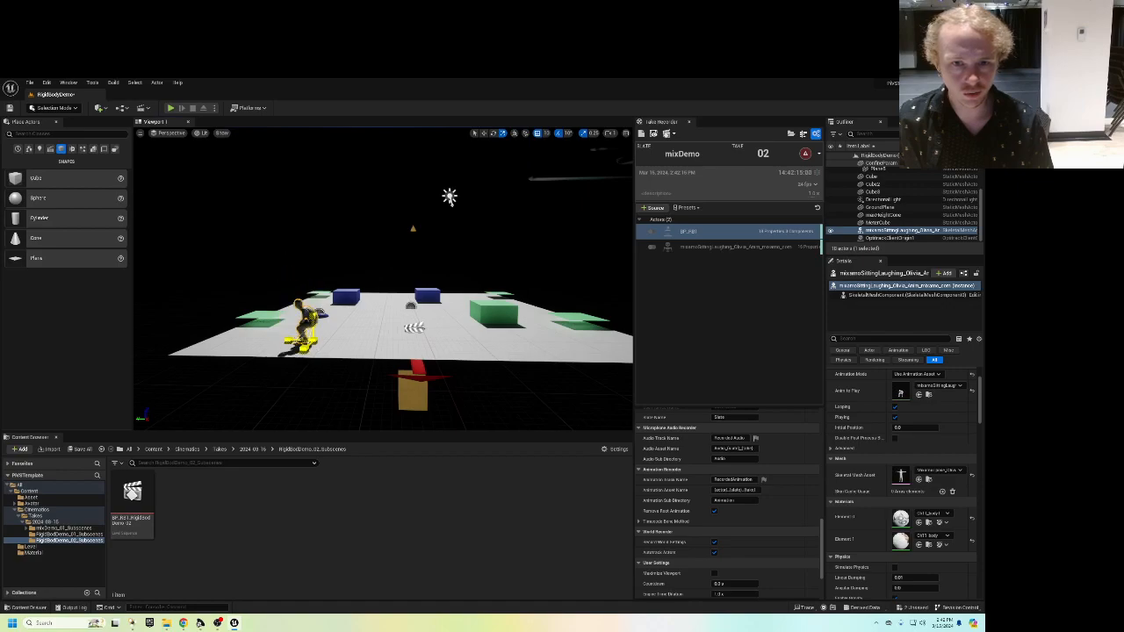
pyautogui.press('w')
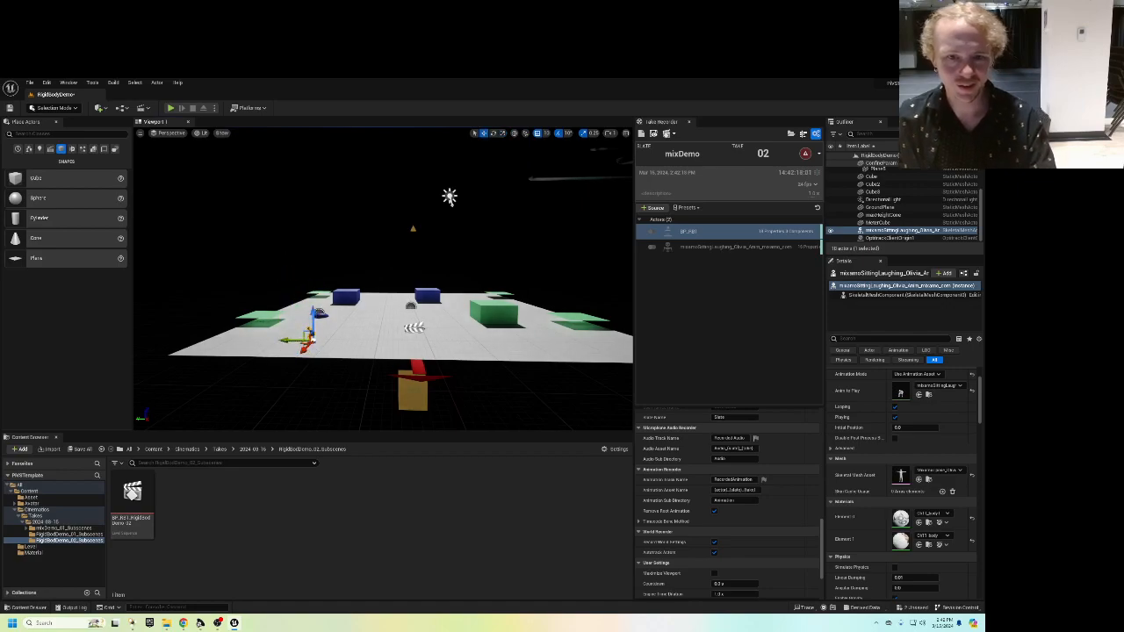
pyautogui.moveTo(298, 342); pyautogui.dragTo(230, 342)
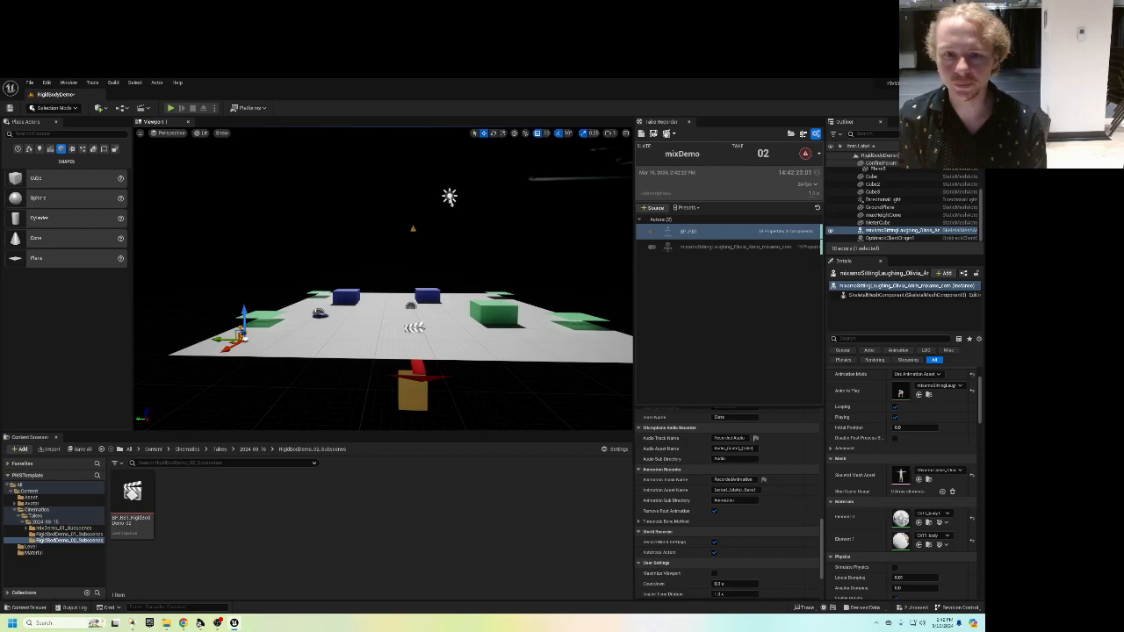
# Start playback of the RB1WarmUp_007 take in Motive, then switch back to Unreal Engine and briefly test-run the level.
pyautogui.click(318, 313)
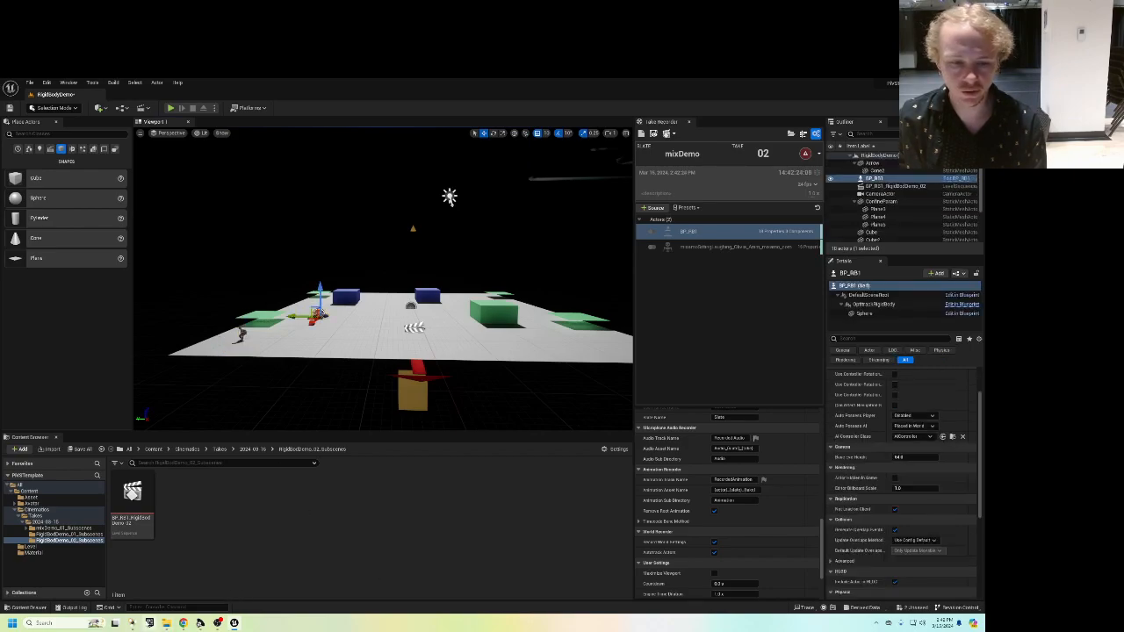
pyautogui.click(133, 623)
pyautogui.click(223, 530)
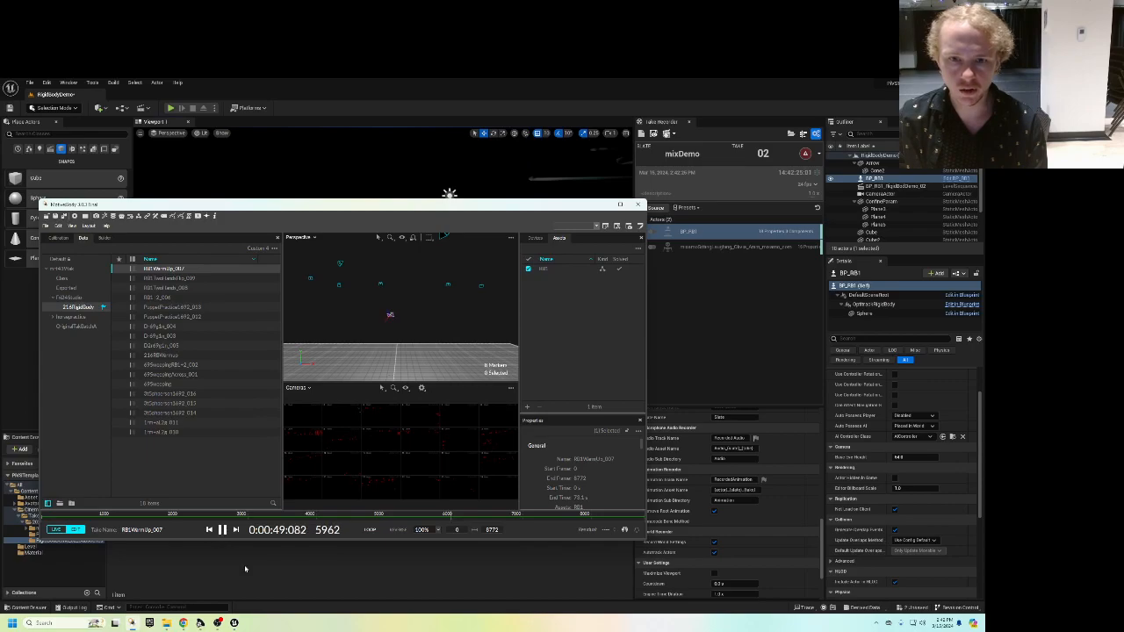
pyautogui.click(233, 623)
pyautogui.click(174, 108)
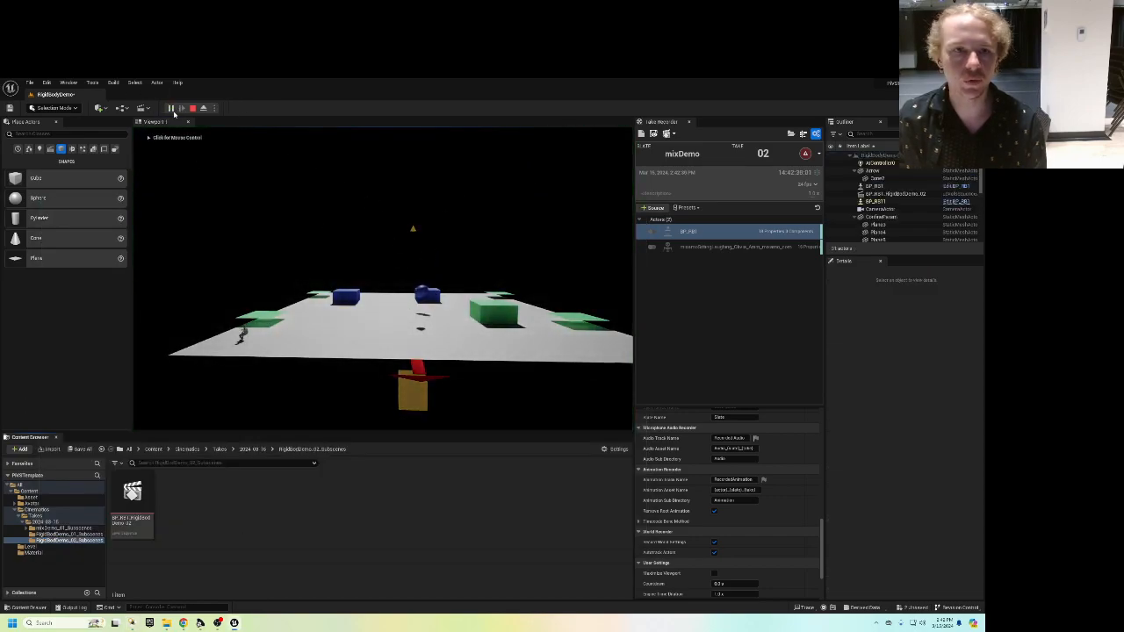
pyautogui.click(193, 108)
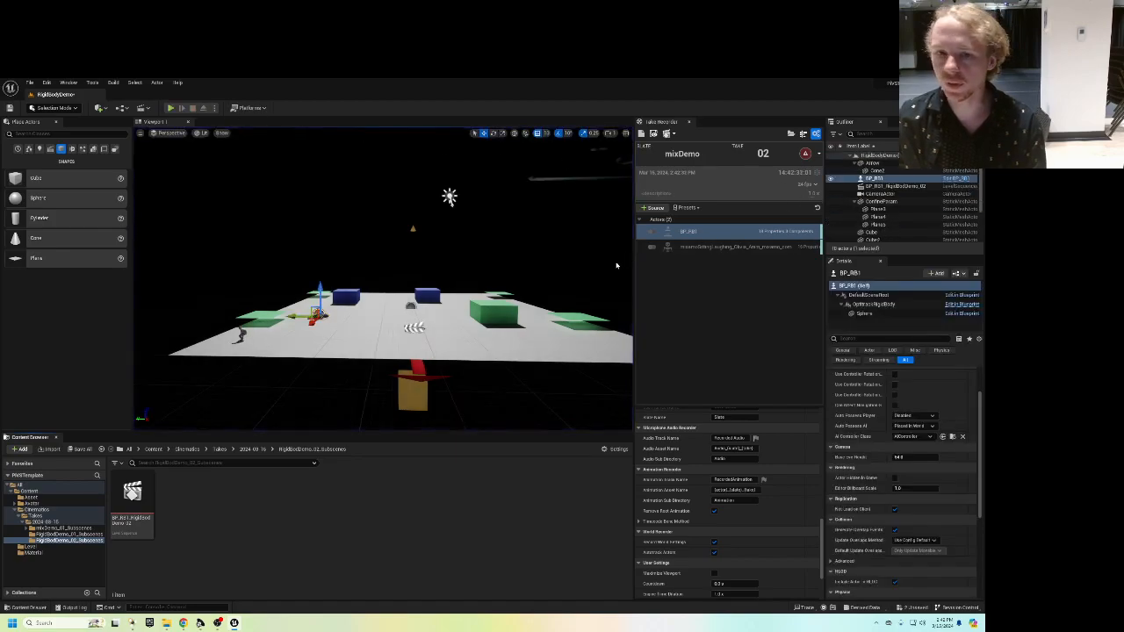
# Run the level, inspect the details of the BP_RB1_RigidBodDemo_02 level sequence actor, and stop the run.
pyautogui.click(170, 108)
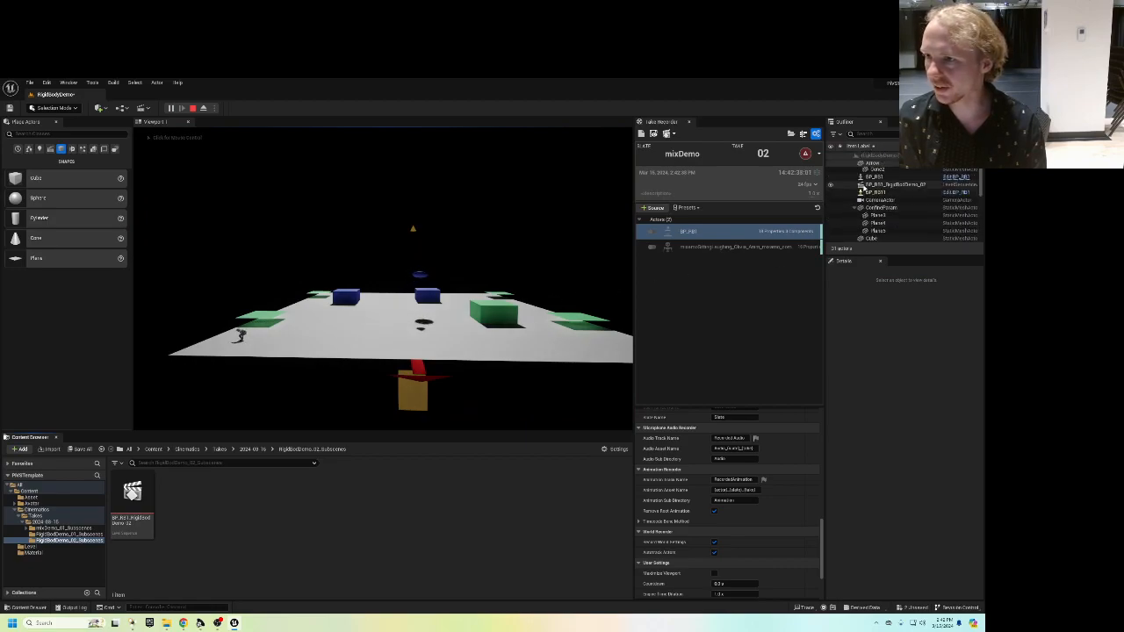
pyautogui.click(897, 186)
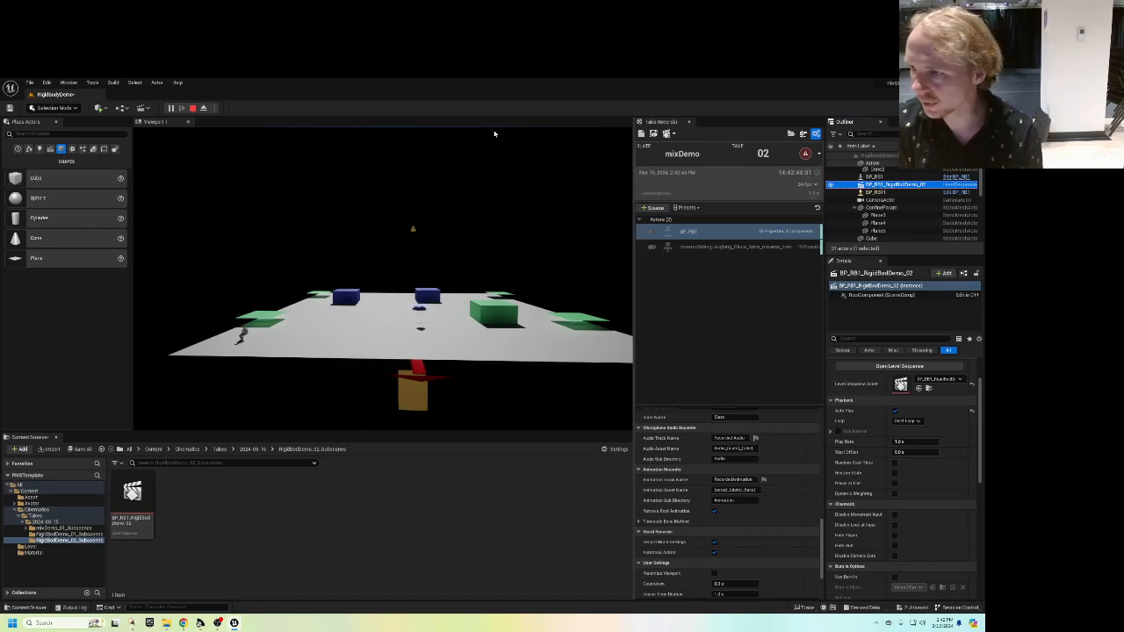
pyautogui.click(193, 108)
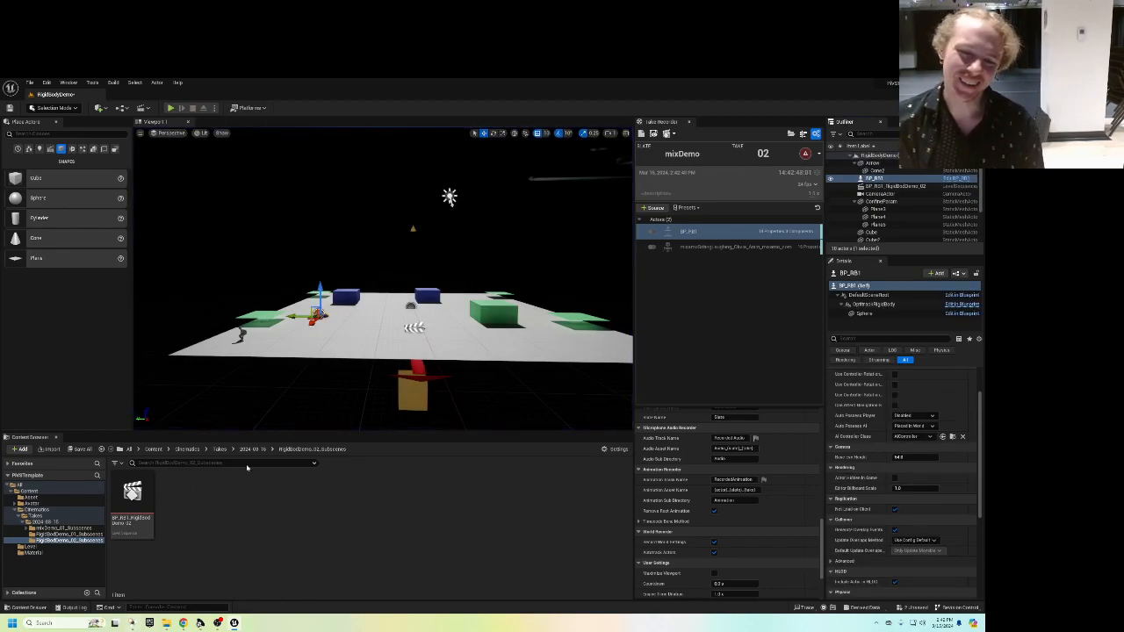
# Switch to Motive, browse the recorded takes, and load and play the two-rigid-body take RB1+2_006.
pyautogui.click(133, 621)
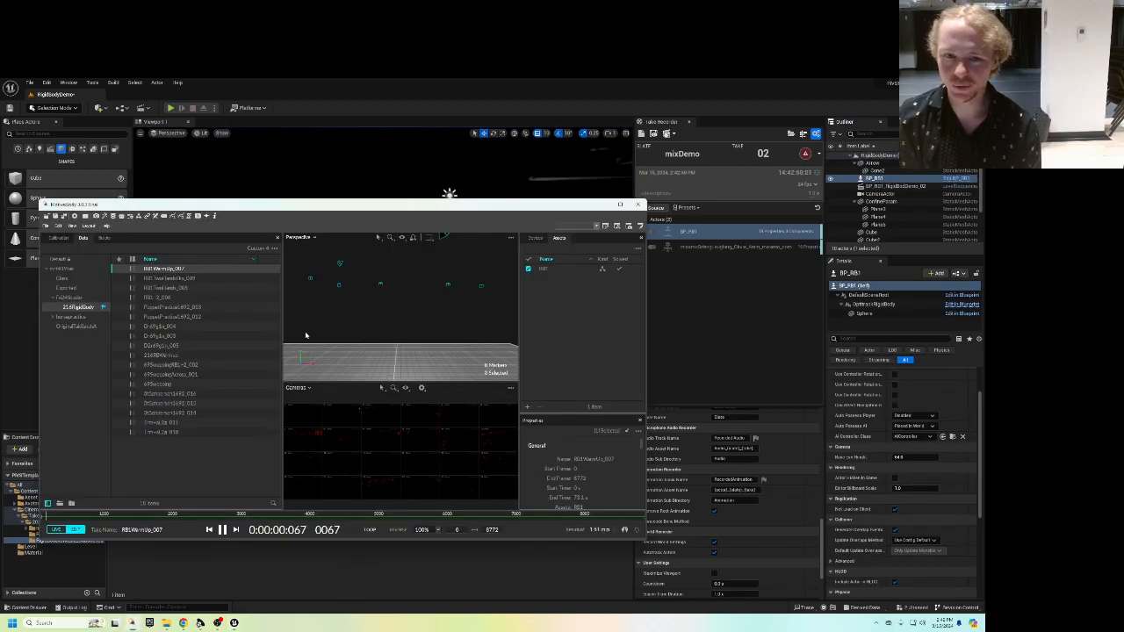
pyautogui.moveTo(383, 328); pyautogui.dragTo(400, 278, button='middle')
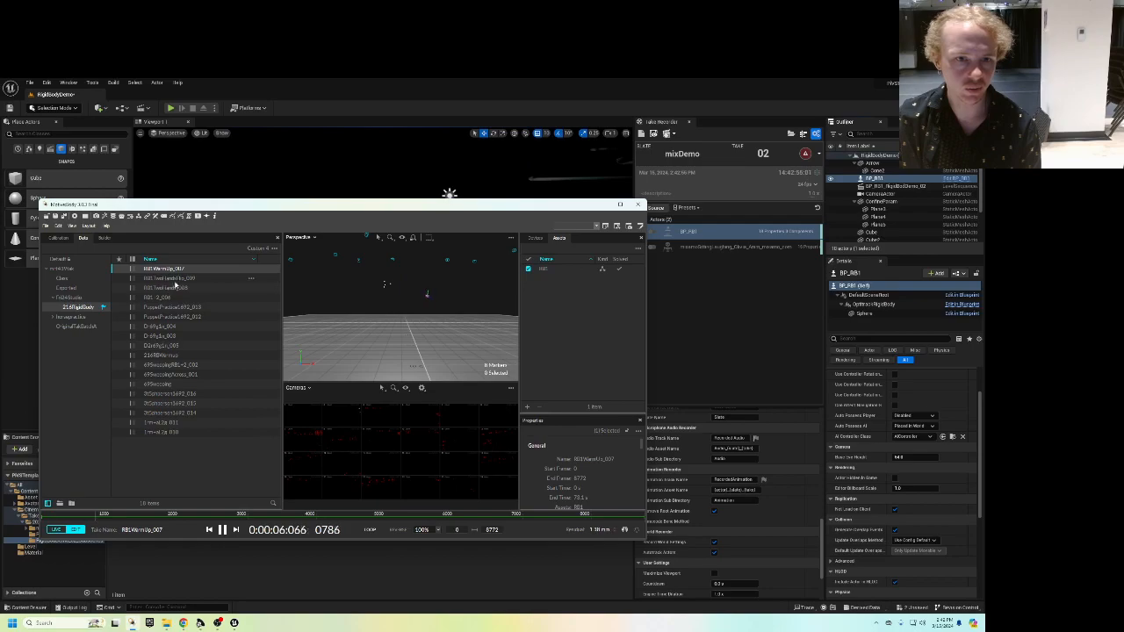
pyautogui.click(184, 279)
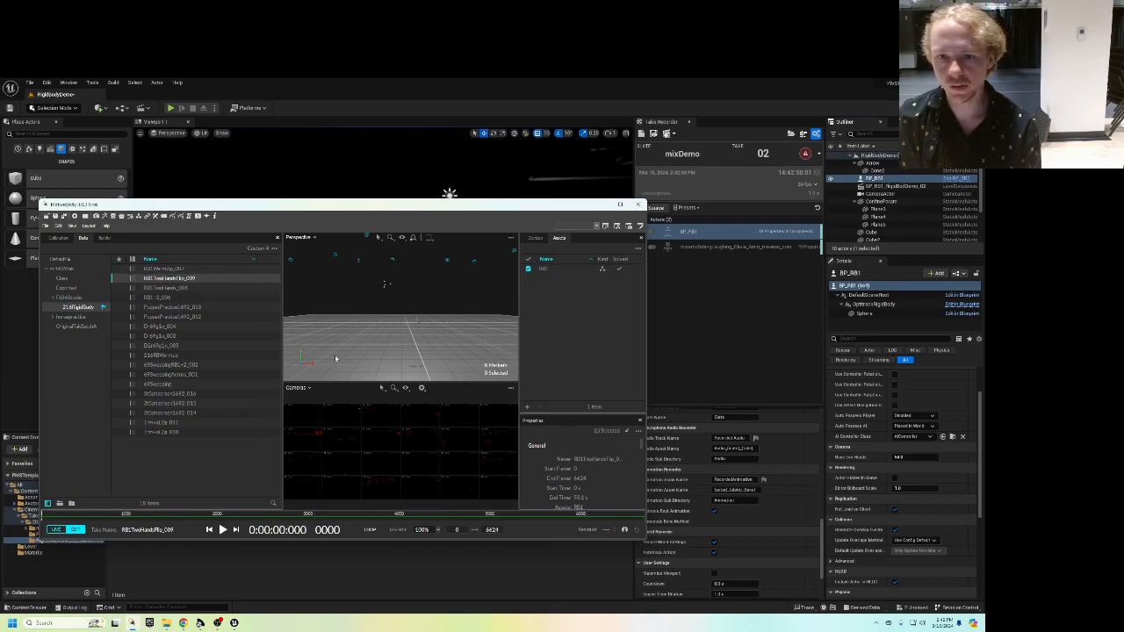
pyautogui.click(165, 299)
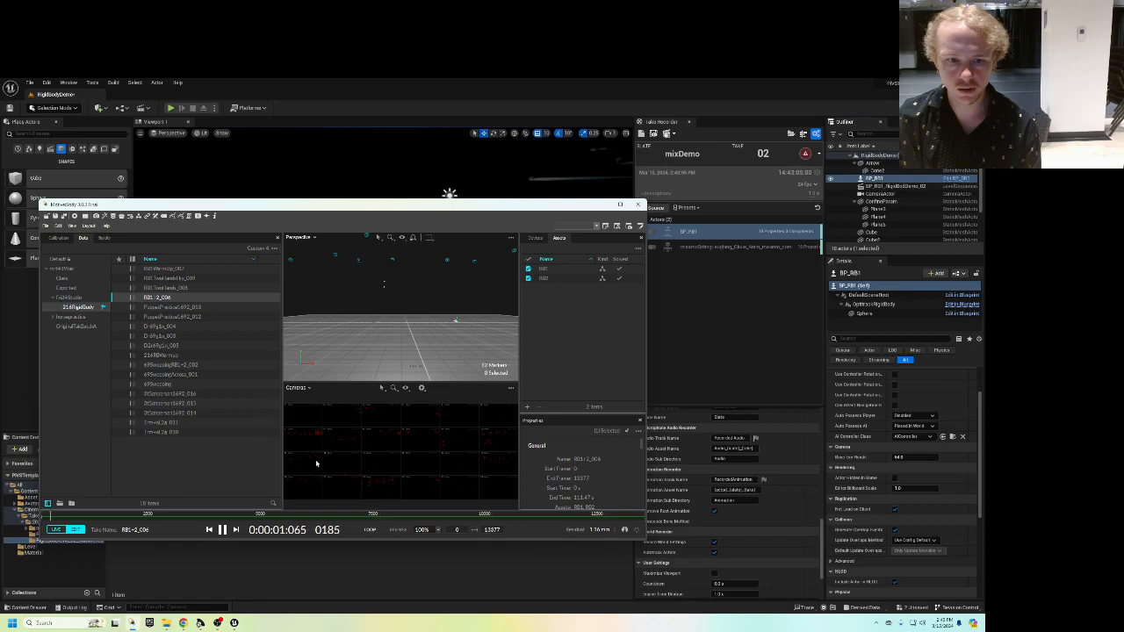
# Limit the RB1+2_006 playback range to about frames 4561 to 10464 and return to Unreal Engine.
pyautogui.moveTo(170, 518); pyautogui.dragTo(215, 523)
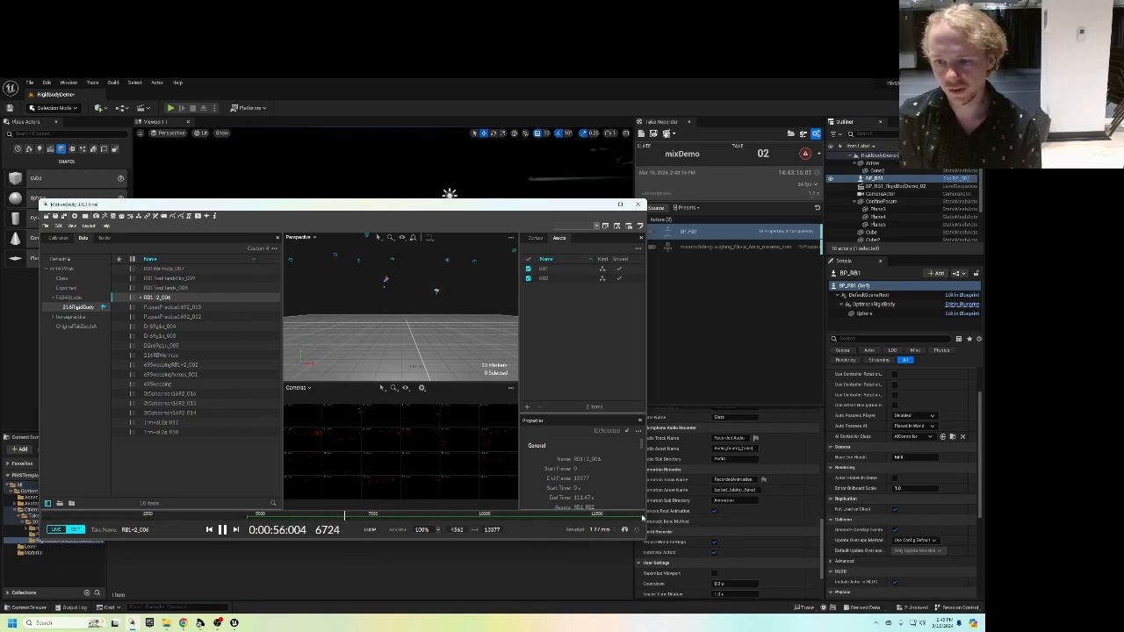
pyautogui.moveTo(634, 517); pyautogui.dragTo(493, 513)
pyautogui.click(767, 321)
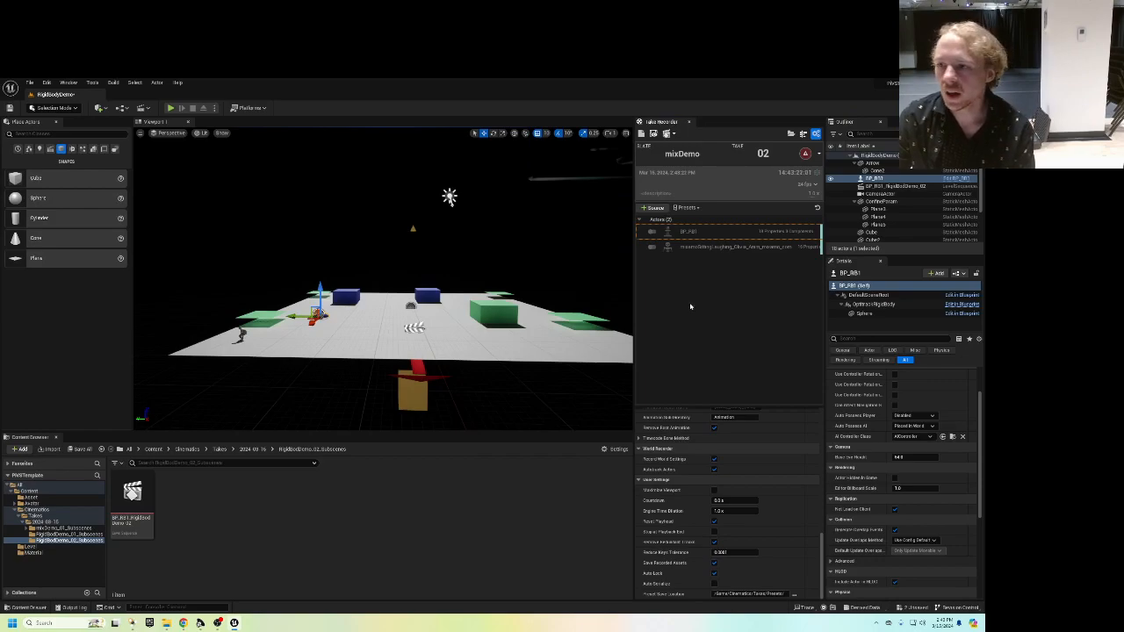
# Check the streaming IDs of the RB2 and RB1 rigid bodies in Motive, then return to Unreal Engine.
pyautogui.click(133, 623)
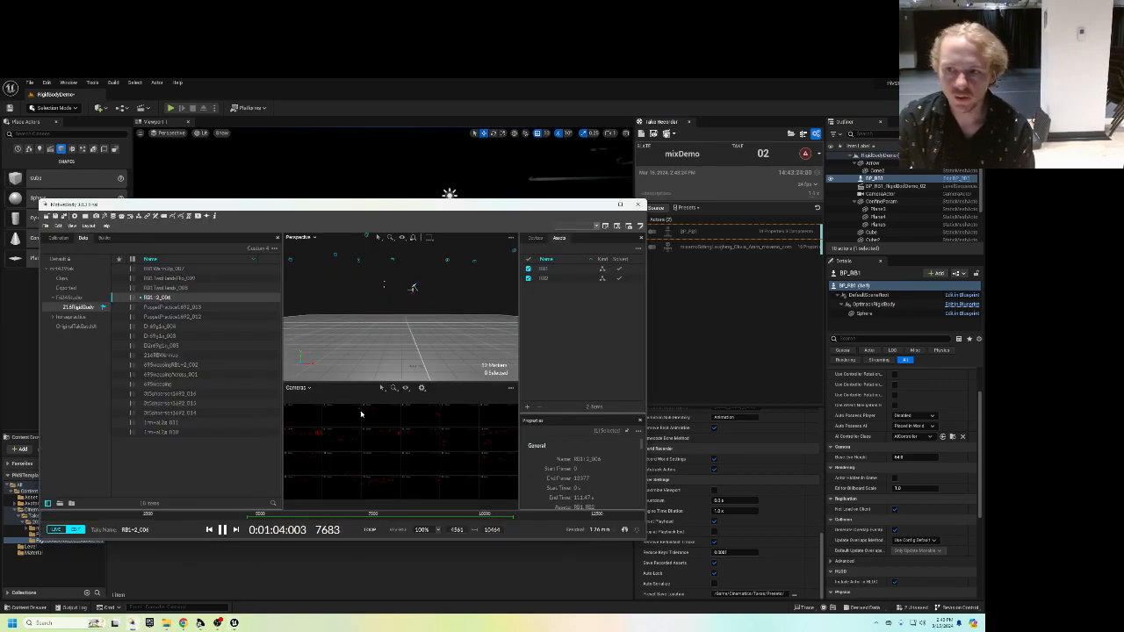
pyautogui.click(559, 278)
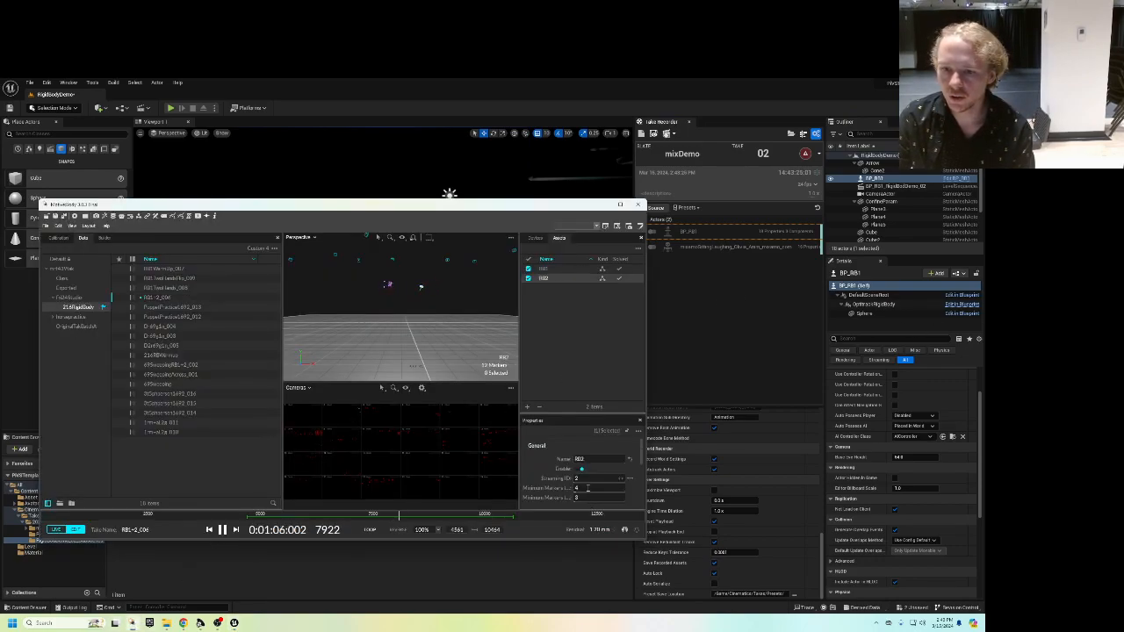
pyautogui.click(549, 268)
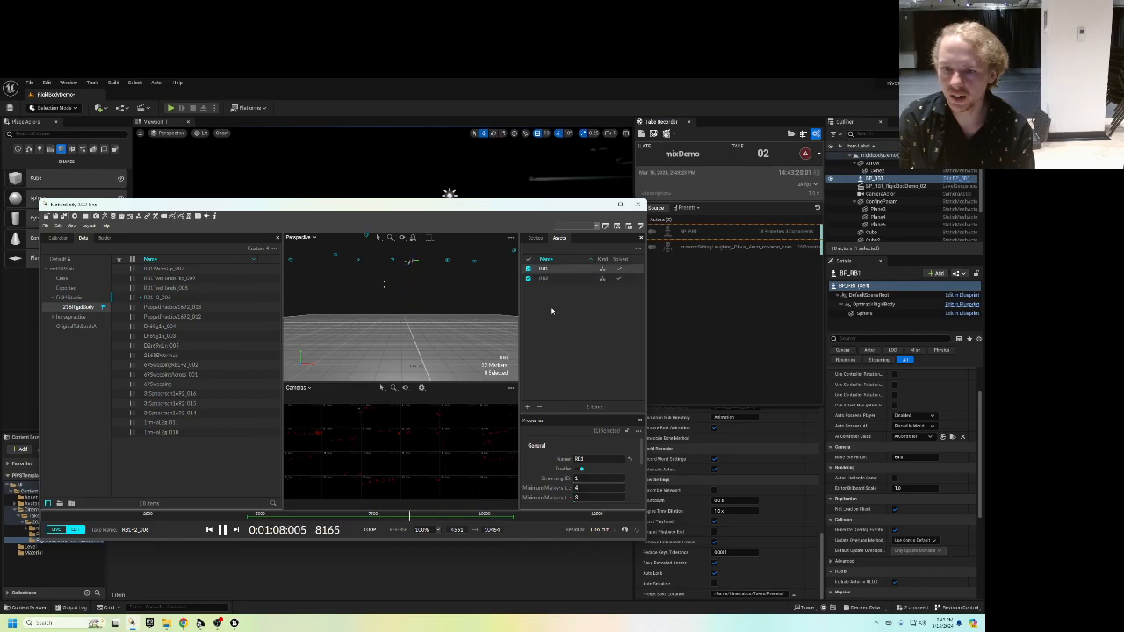
pyautogui.click(672, 342)
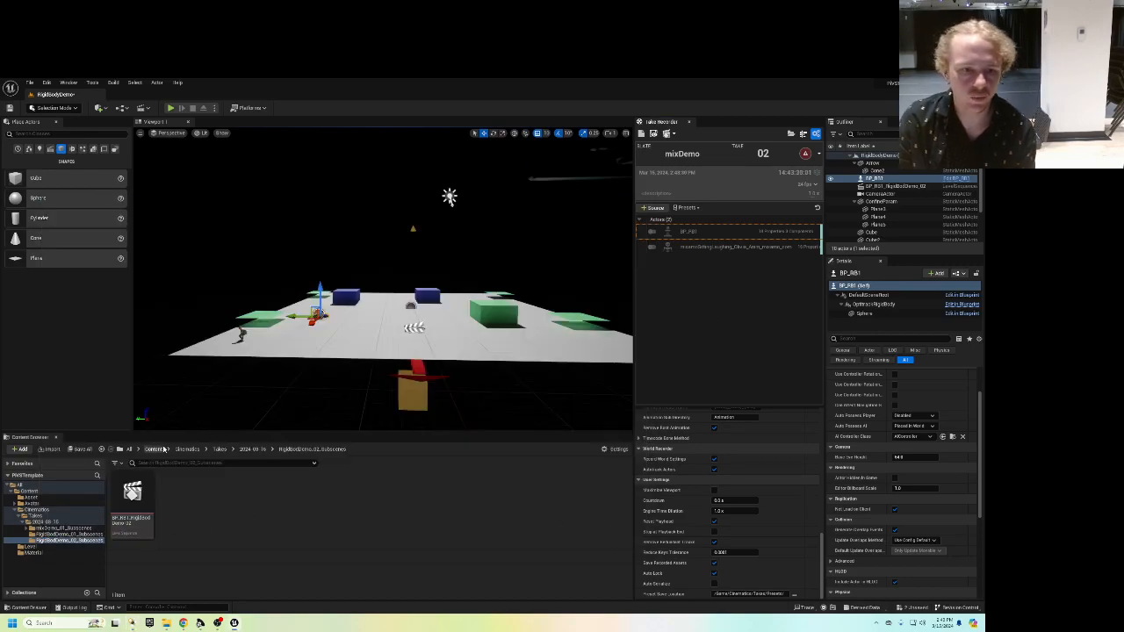
# Search the placeable actors for "op" and place an OptiTrack Rigid Body Actor near the middle of the floor.
pyautogui.click(129, 450)
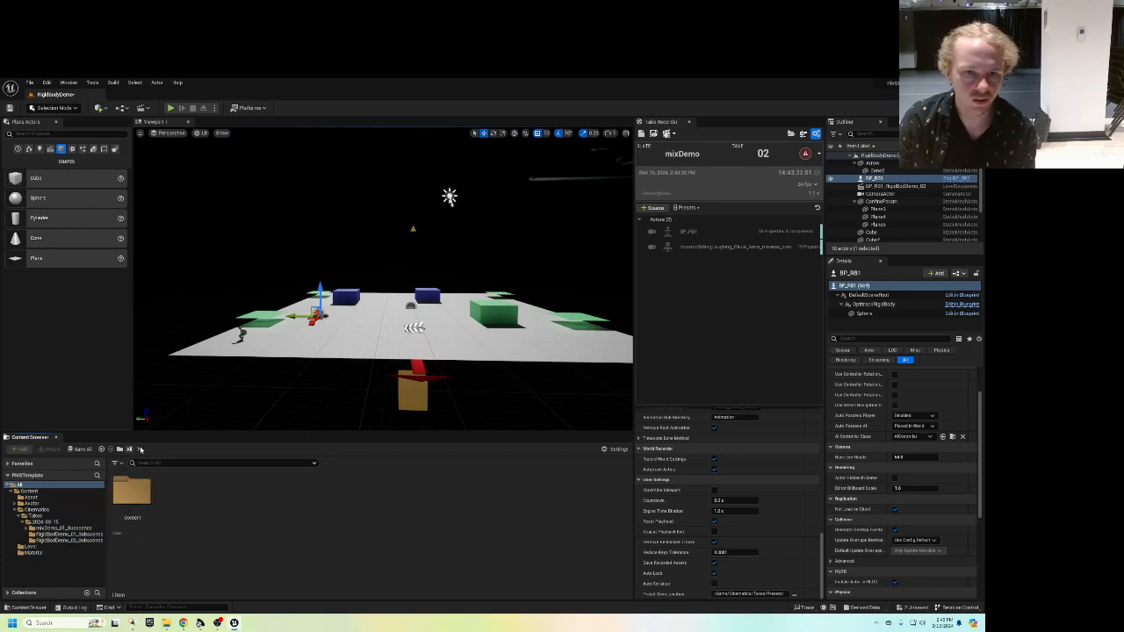
pyautogui.click(53, 133)
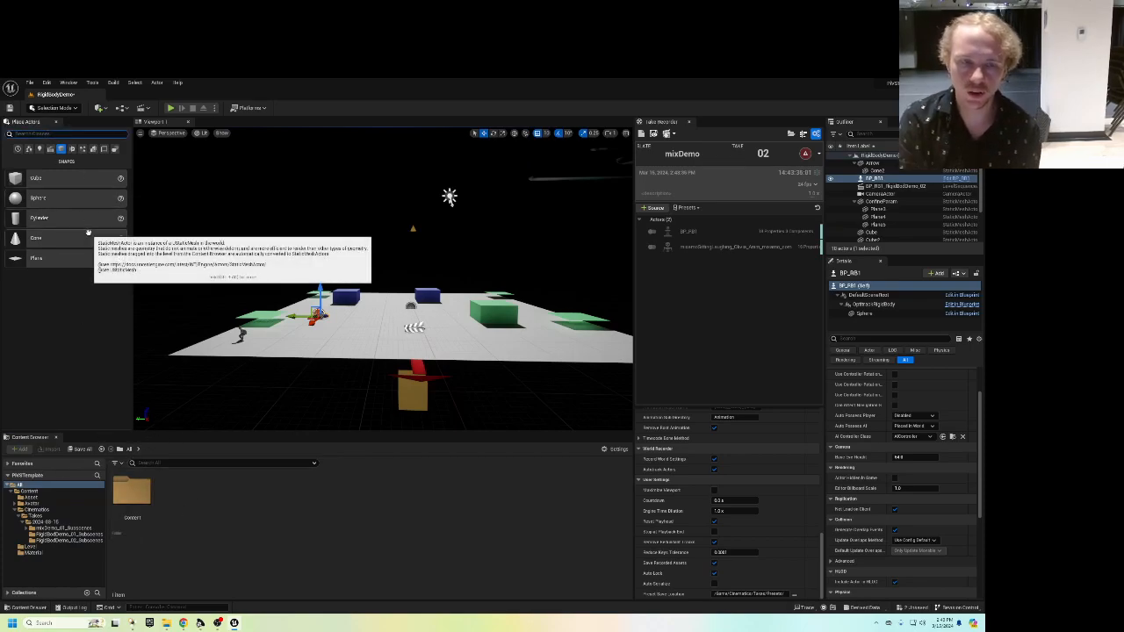
pyautogui.write('op')
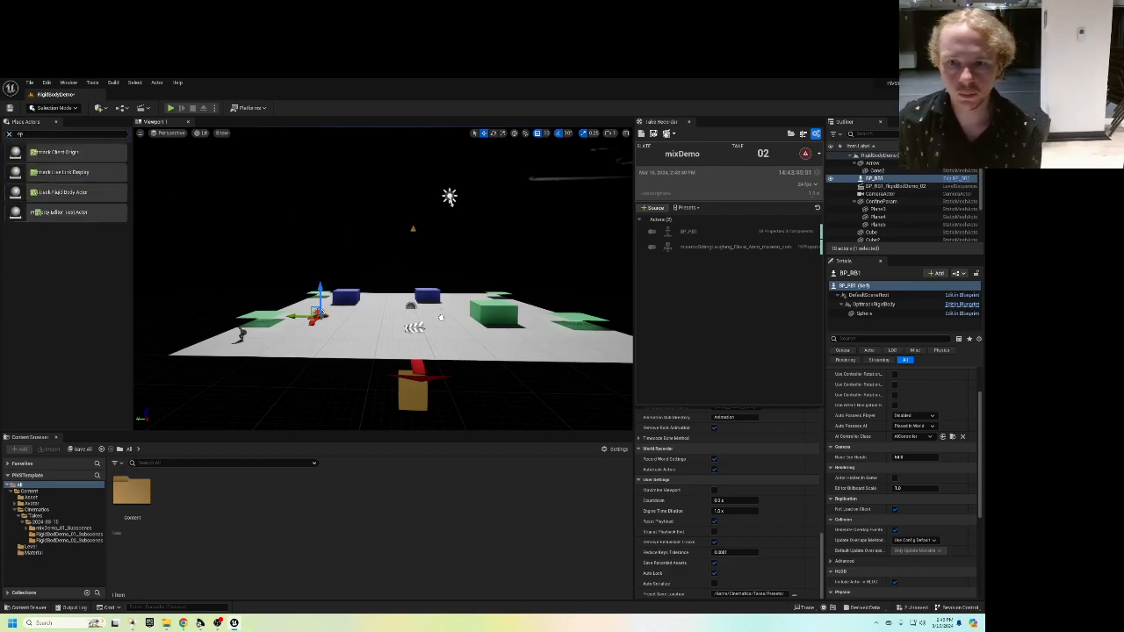
pyautogui.moveTo(441, 317); pyautogui.dragTo(441, 317)
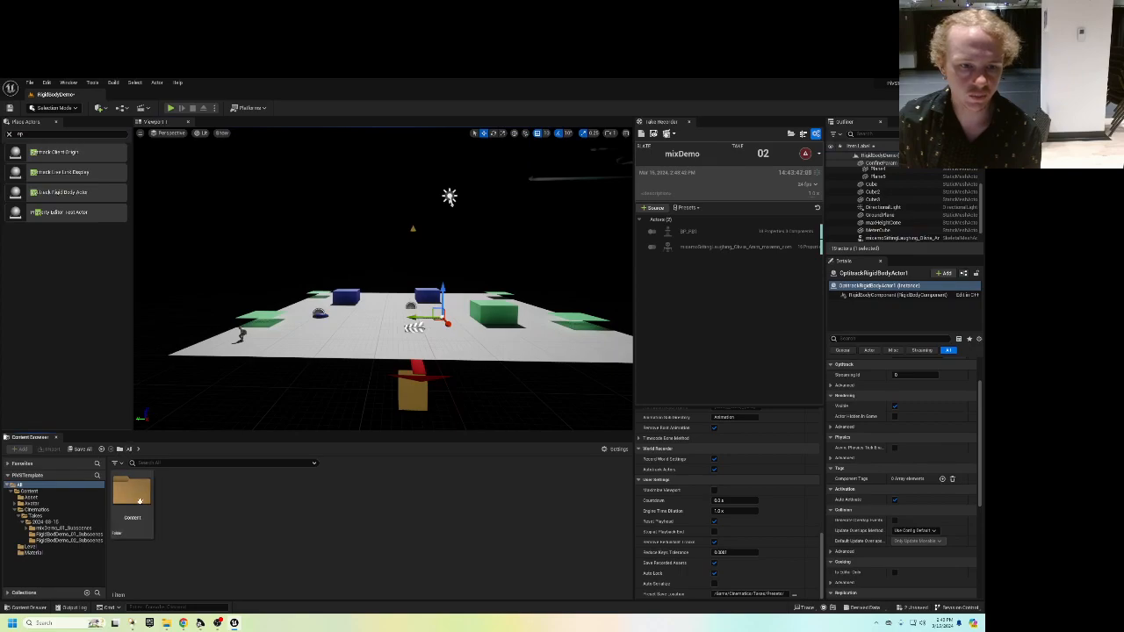
# Create a folder named violin inside the project's Content/Asset folder and open it.
pyautogui.doubleClick(139, 501)
pyautogui.doubleClick(134, 494)
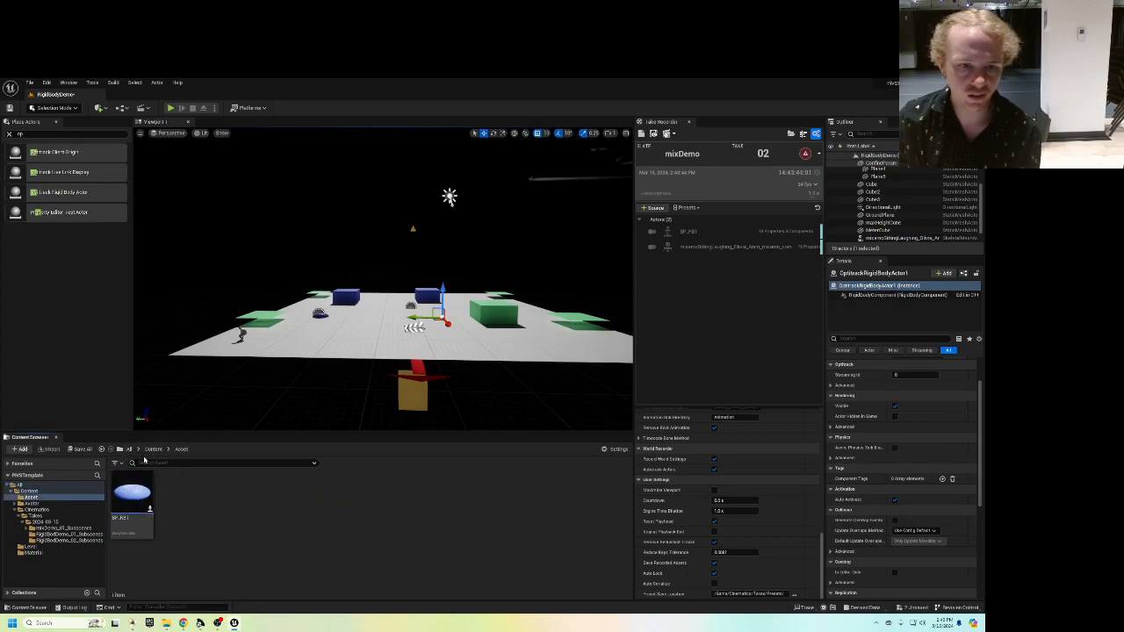
pyautogui.click(150, 449)
pyautogui.doubleClick(135, 491)
pyautogui.rightClick(228, 511)
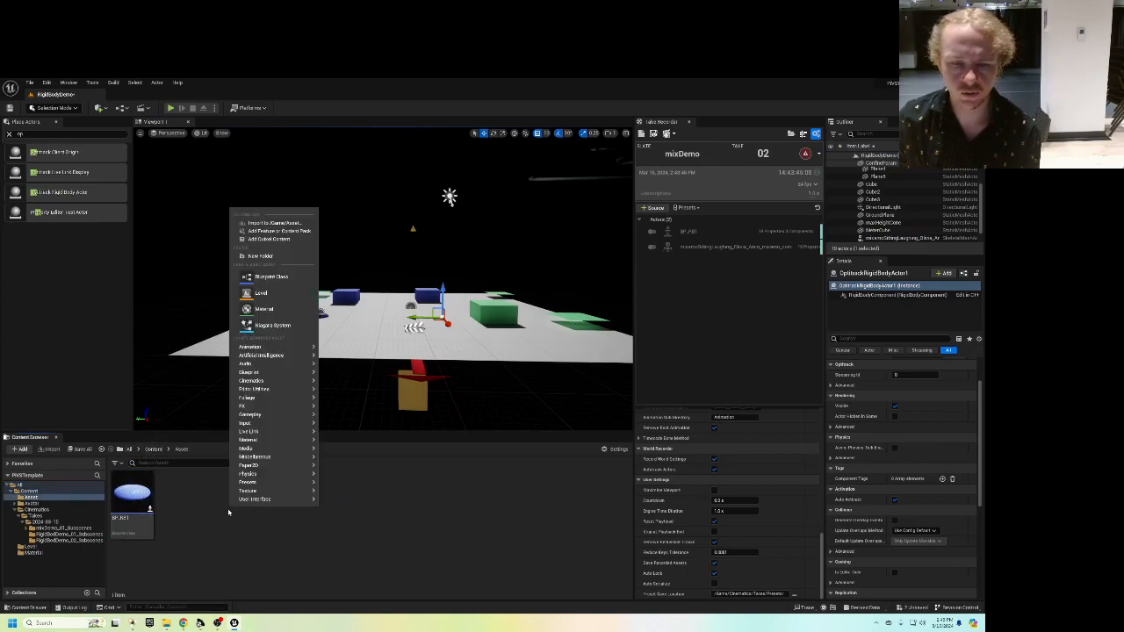
pyautogui.click(273, 257)
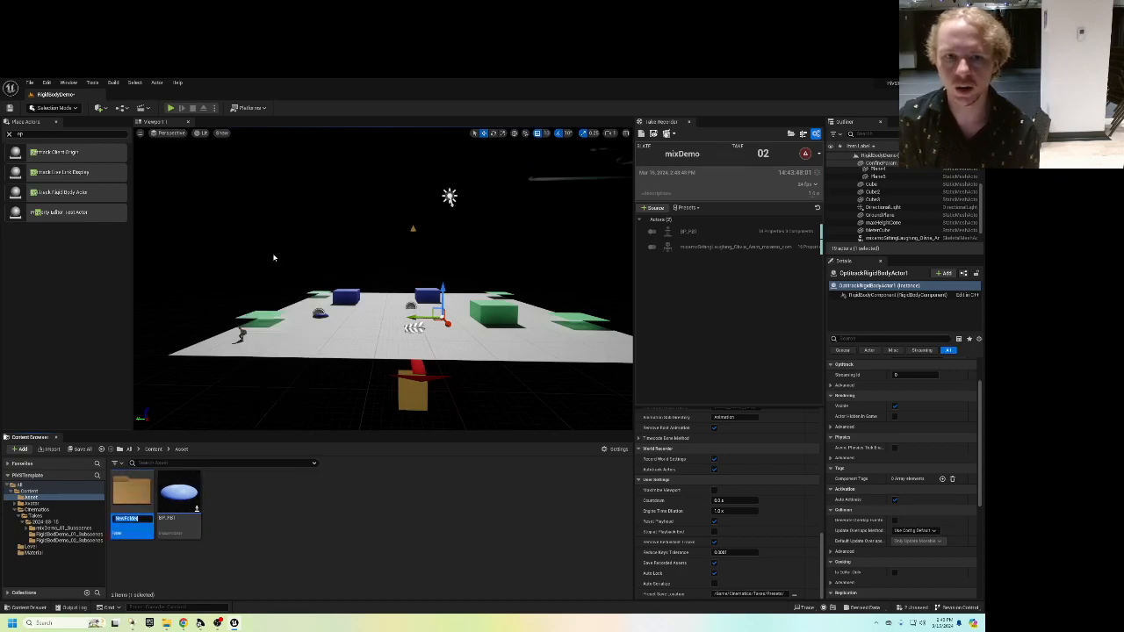
pyautogui.write('victi')
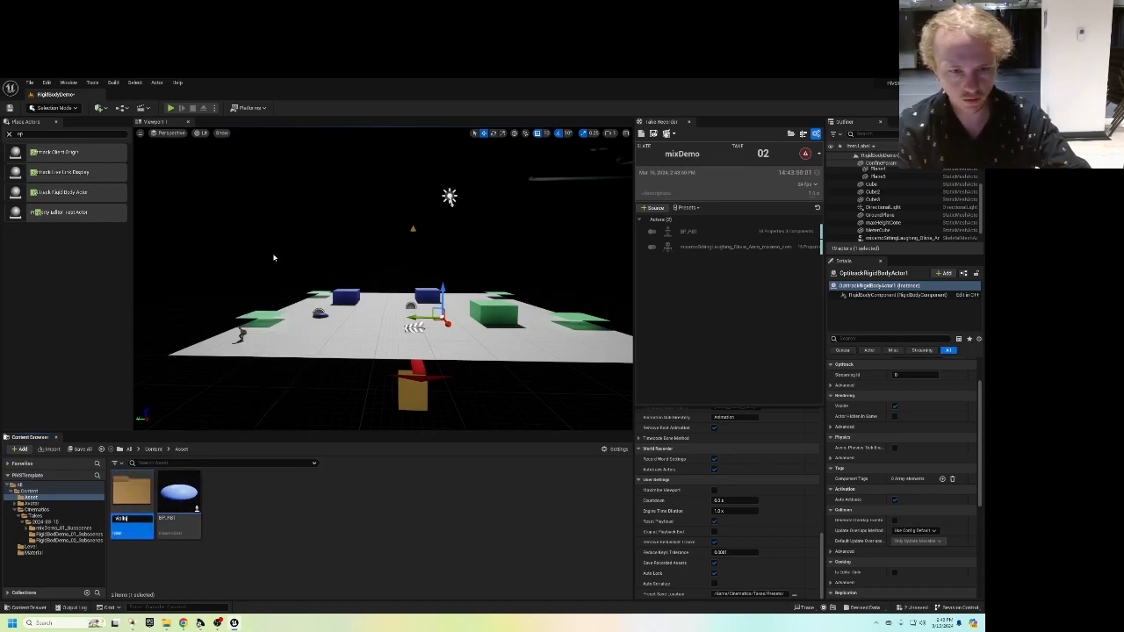
pyautogui.press('Return')
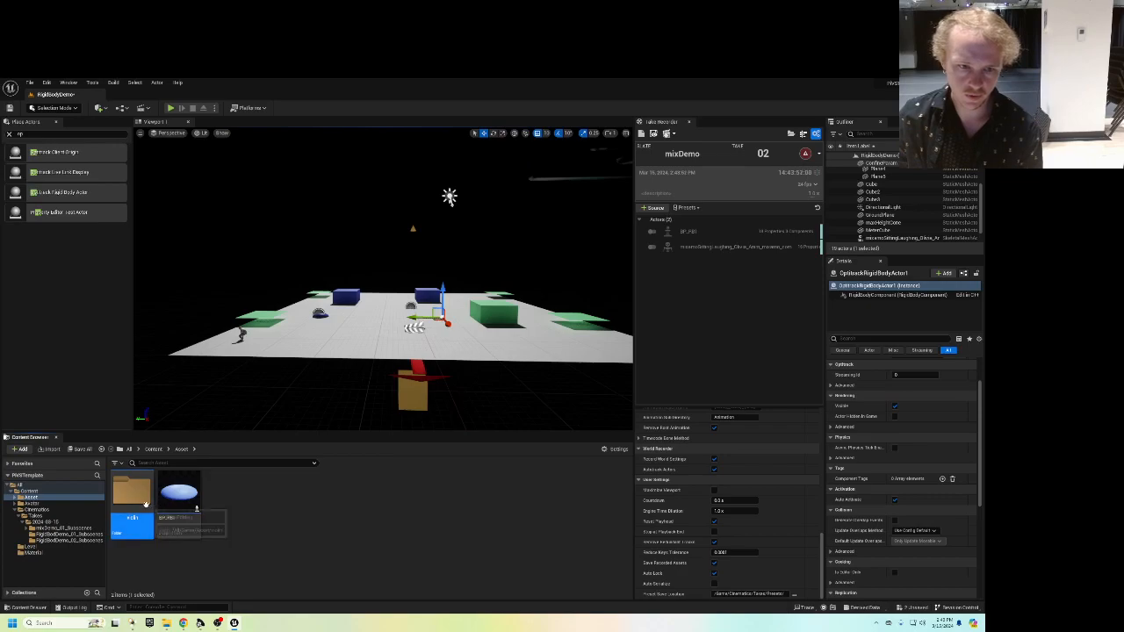
pyautogui.doubleClick(144, 502)
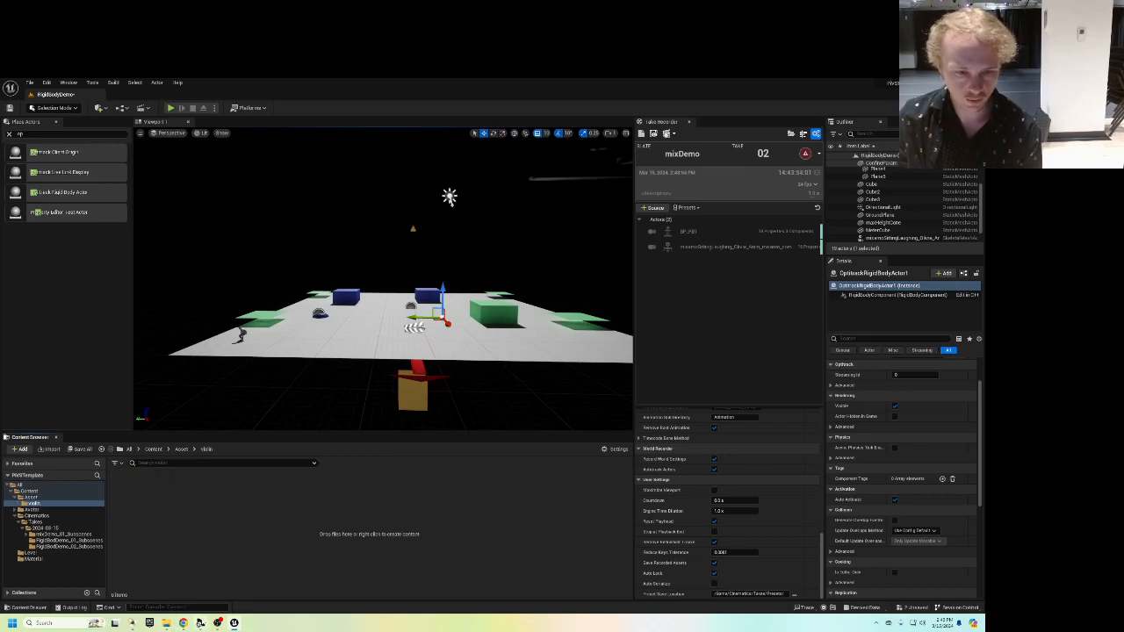
# Bring the metal chair model and its textures folder from the objects/chair/metal chair folder in File Explorer into the open violin folder.
pyautogui.click(166, 622)
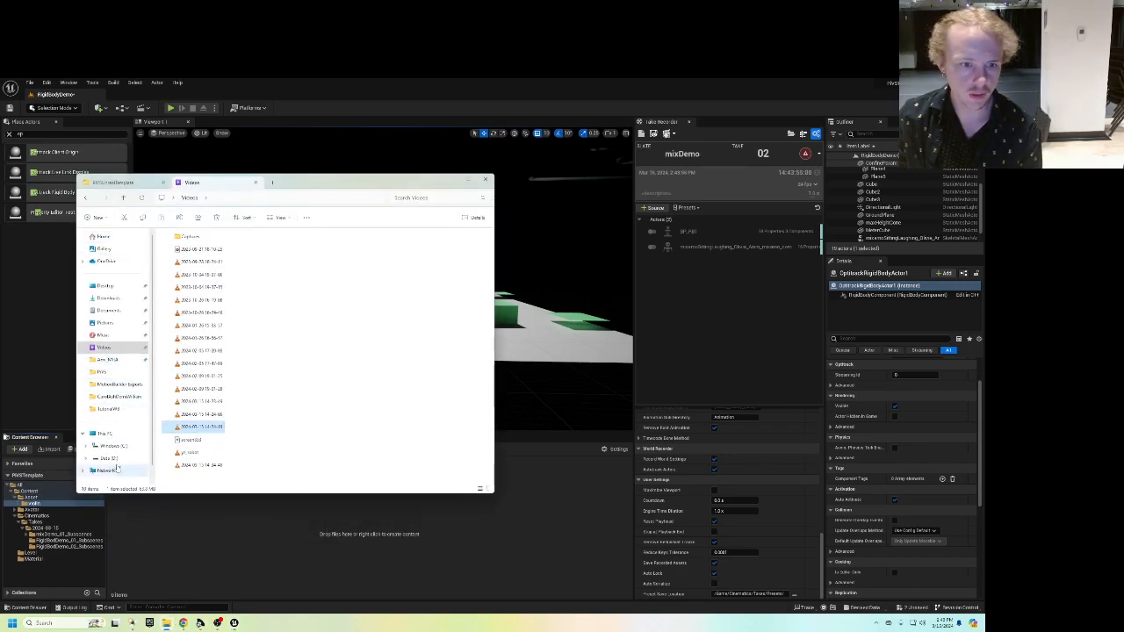
pyautogui.click(118, 182)
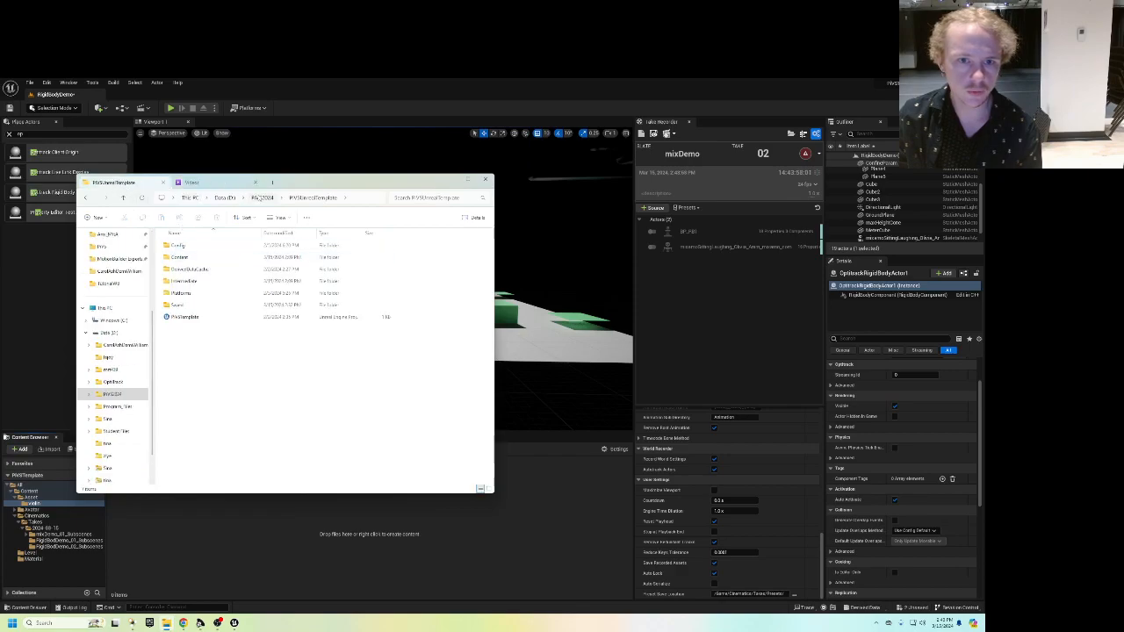
pyautogui.click(261, 198)
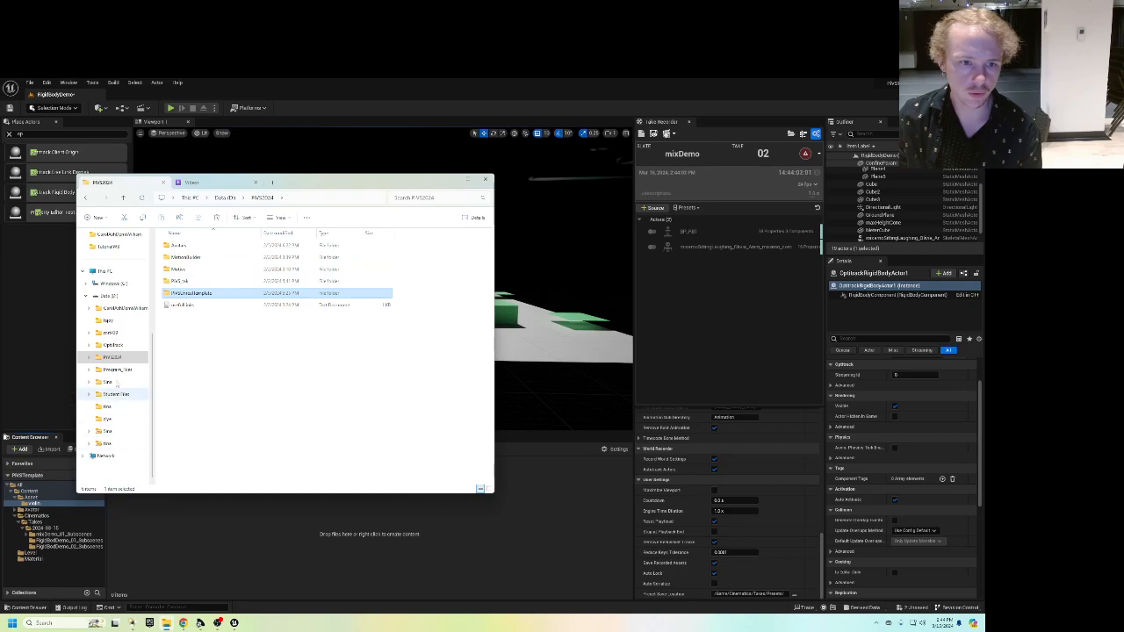
pyautogui.click(110, 368)
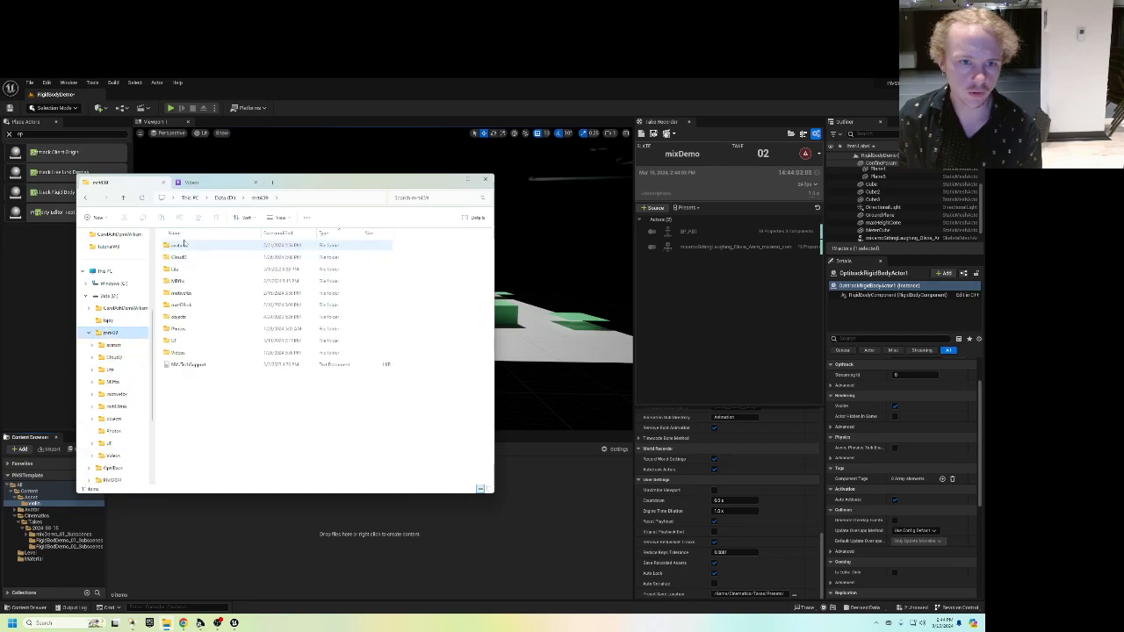
pyautogui.doubleClick(180, 317)
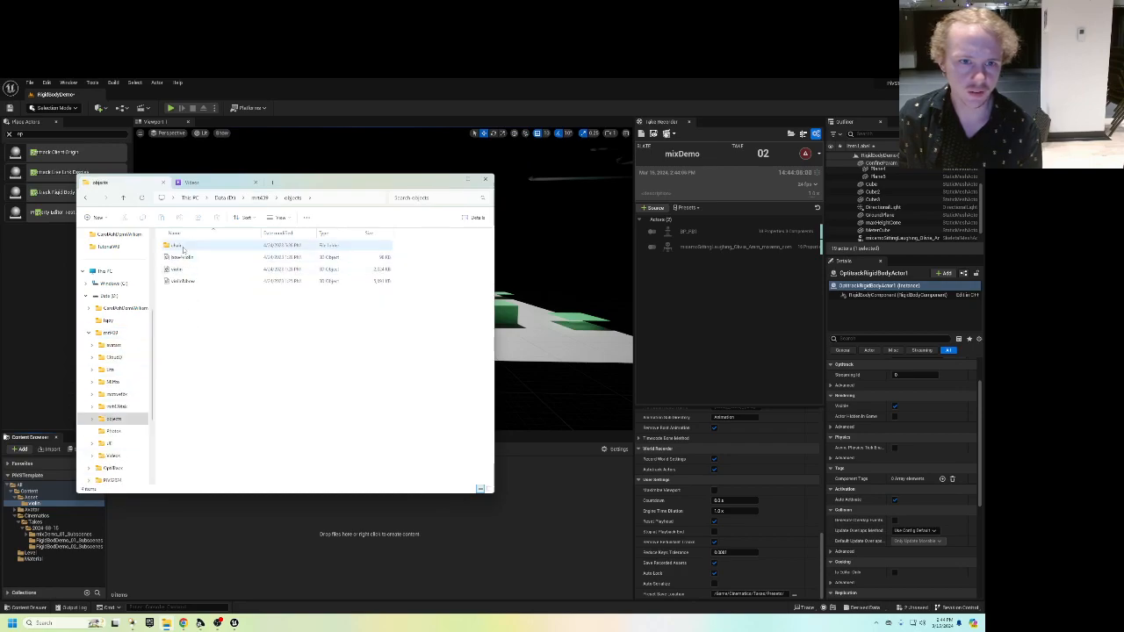
pyautogui.doubleClick(180, 248)
pyautogui.doubleClick(180, 248)
pyautogui.moveTo(179, 254)
pyautogui.mouseDown()
pyautogui.moveTo(219, 477)
pyautogui.moveTo(182, 262)
pyautogui.mouseUp()
pyautogui.click(179, 246)
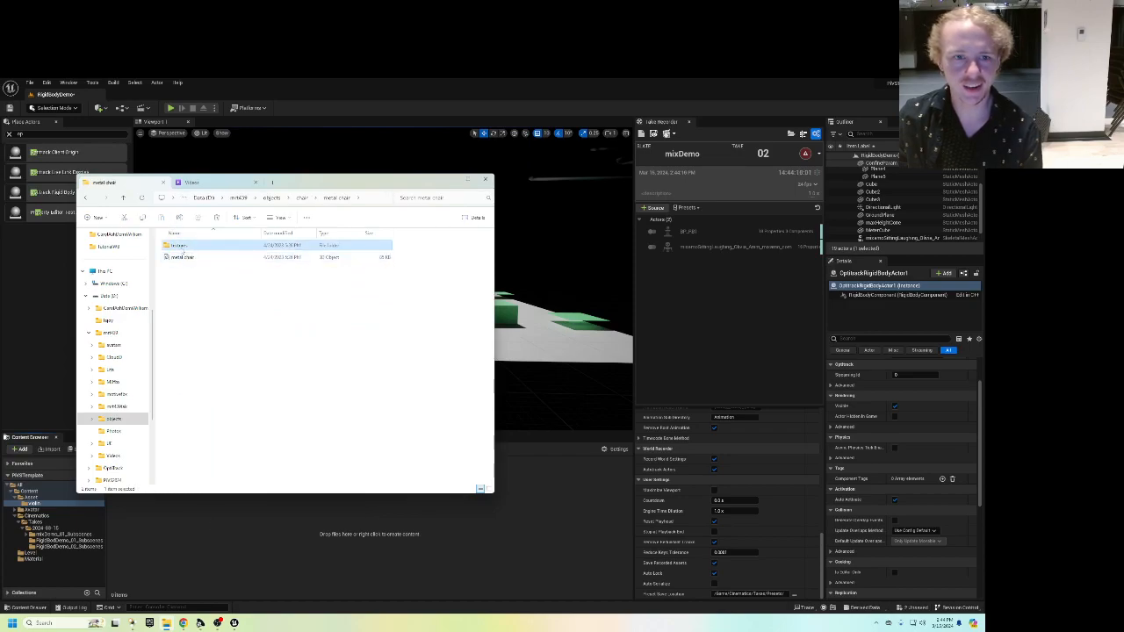
pyautogui.keyDown('shift'); pyautogui.click(179, 260); pyautogui.keyUp('shift')
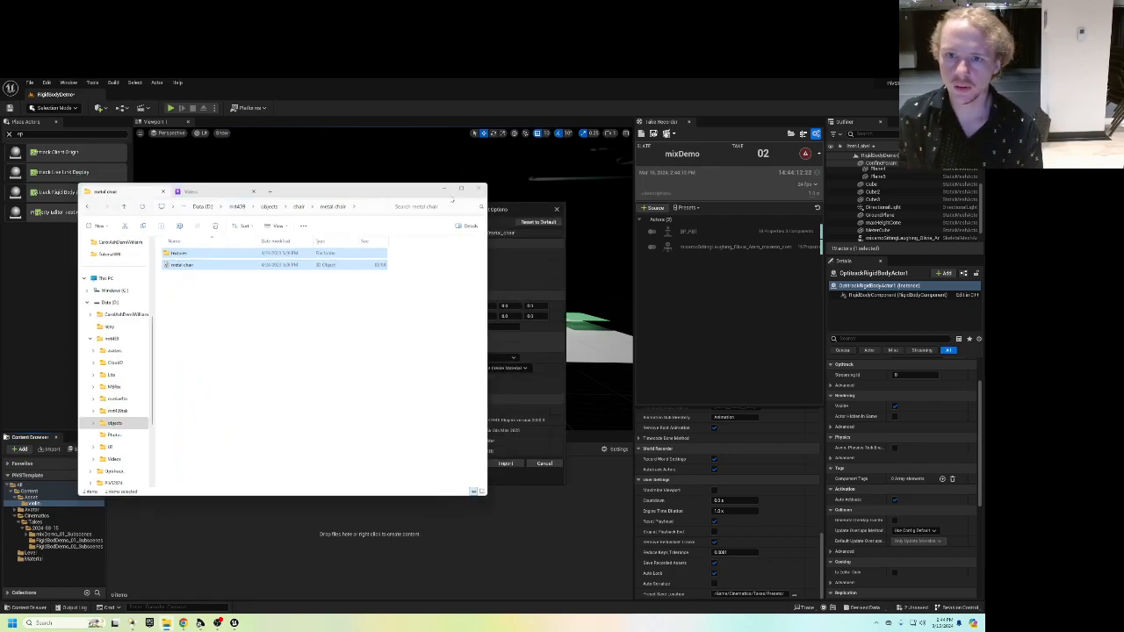
# Set the chair's FBX material import method to Create New Materials and import all the files.
pyautogui.click(509, 360)
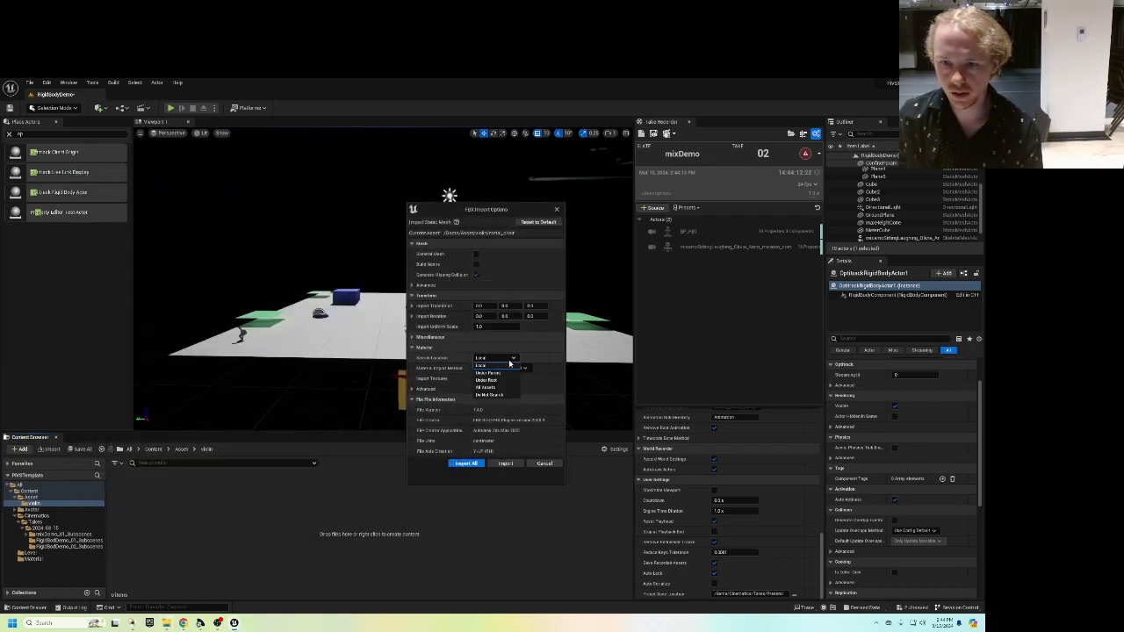
pyautogui.click(507, 365)
pyautogui.click(501, 368)
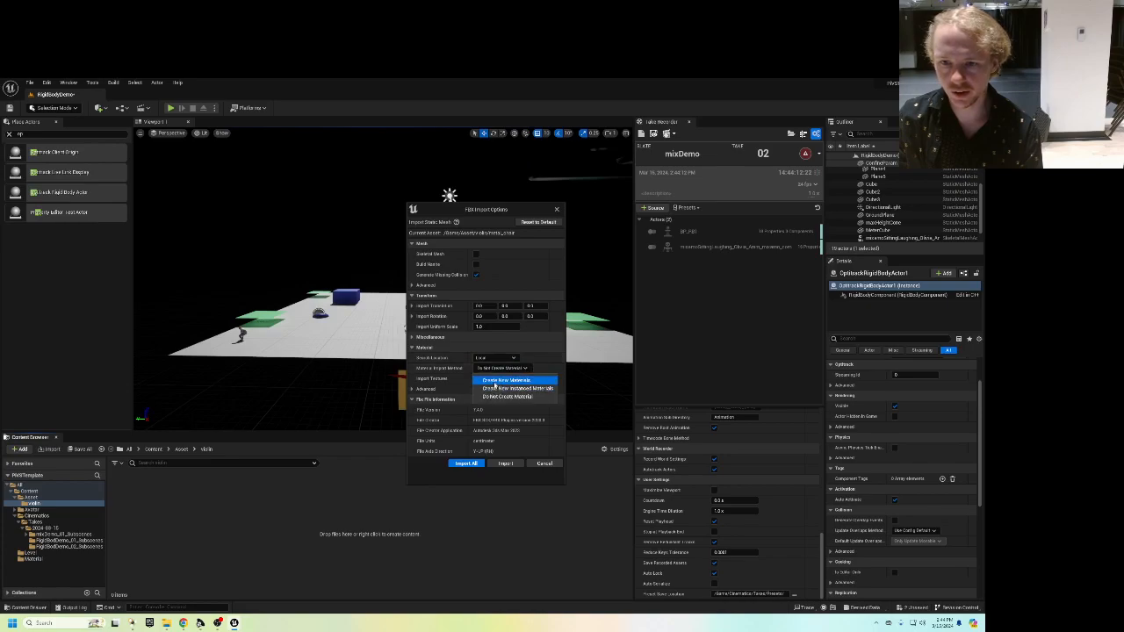
pyautogui.click(495, 381)
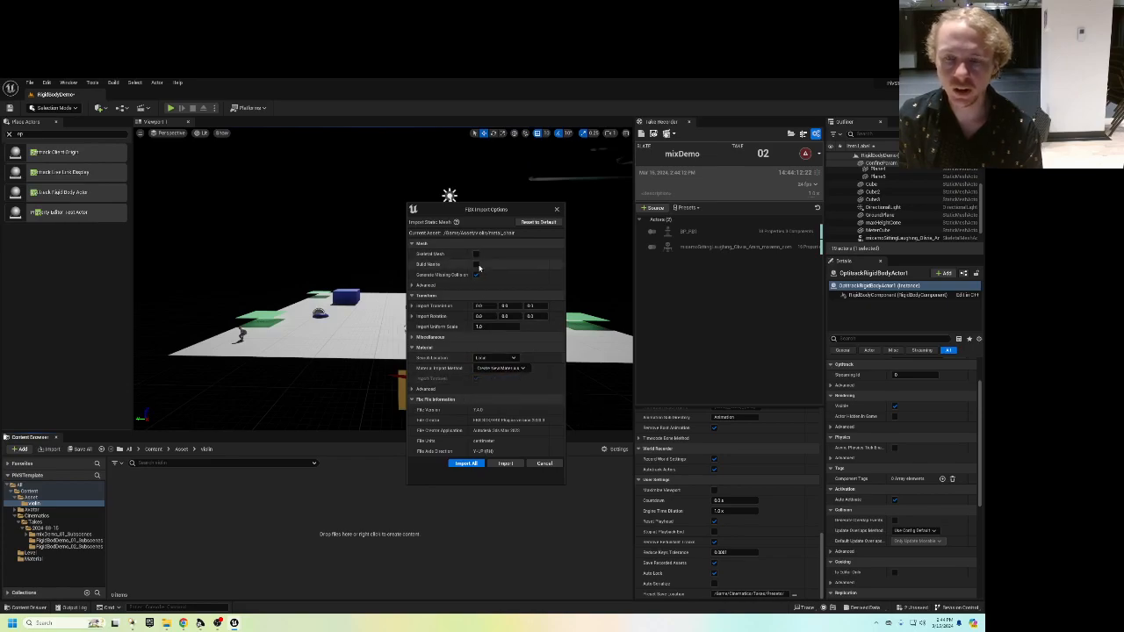
pyautogui.click(462, 464)
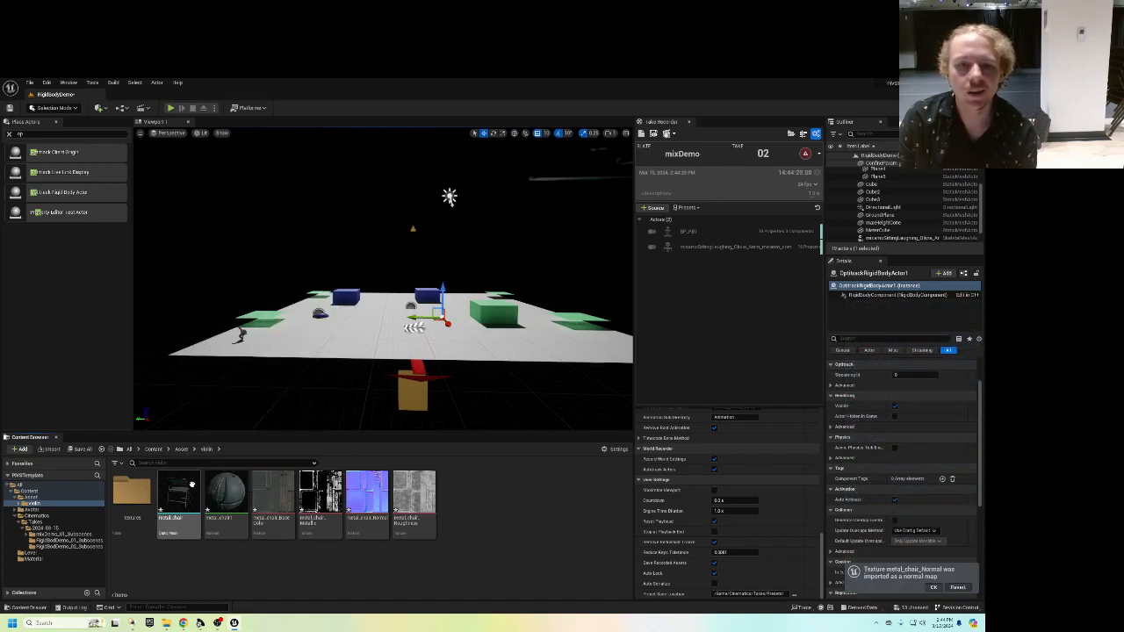
# Rename the OptitrackRigidBodyActor1 actor as RBChair2.
pyautogui.scroll(-2, 891, 213)
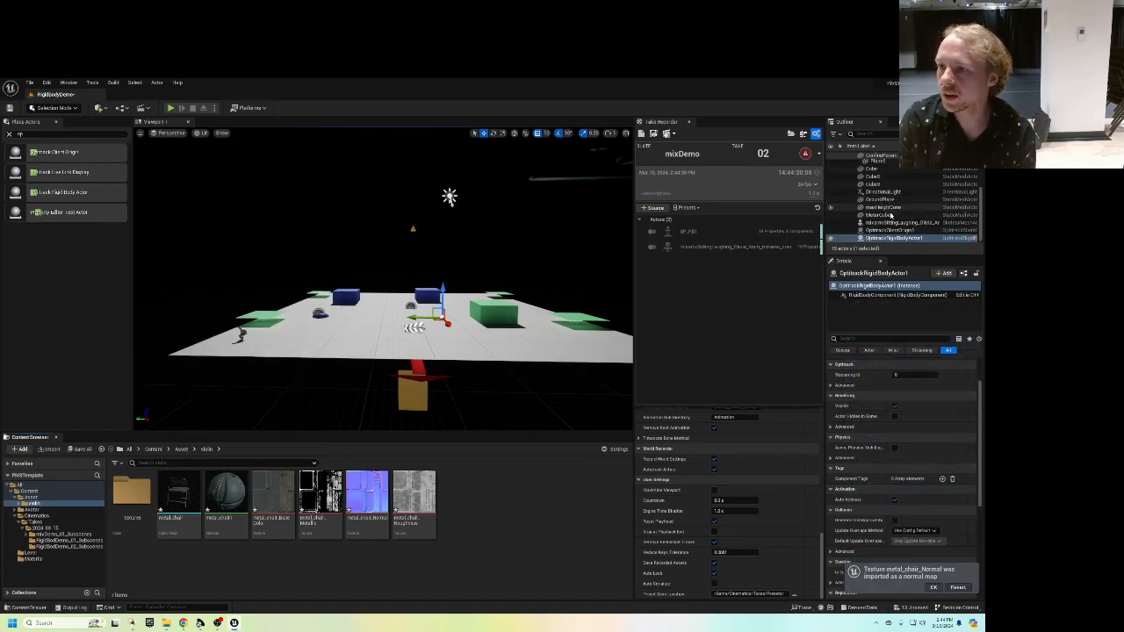
pyautogui.click(917, 239)
pyautogui.rightClick(918, 239)
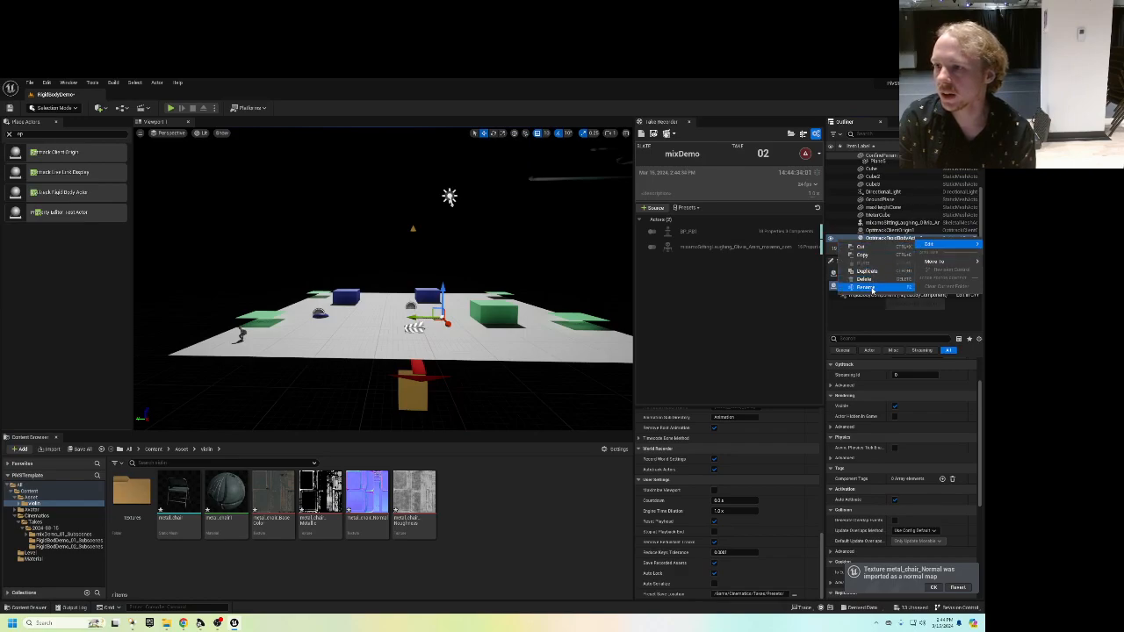
pyautogui.click(865, 287)
pyautogui.write('RBC')
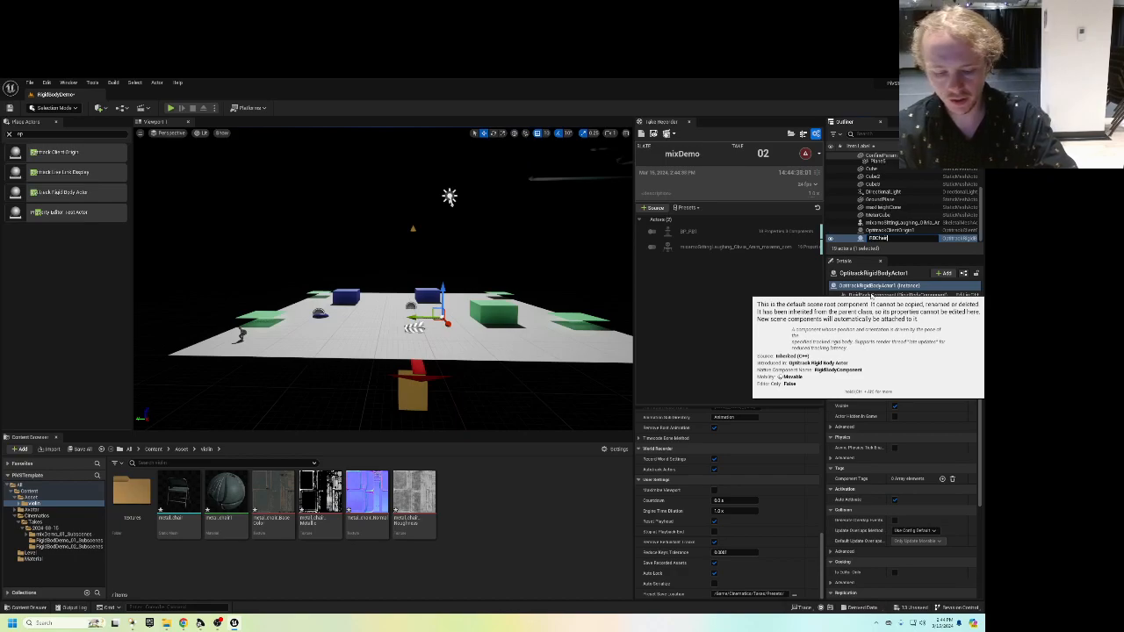
pyautogui.write('hair2')
pyautogui.press('Return')
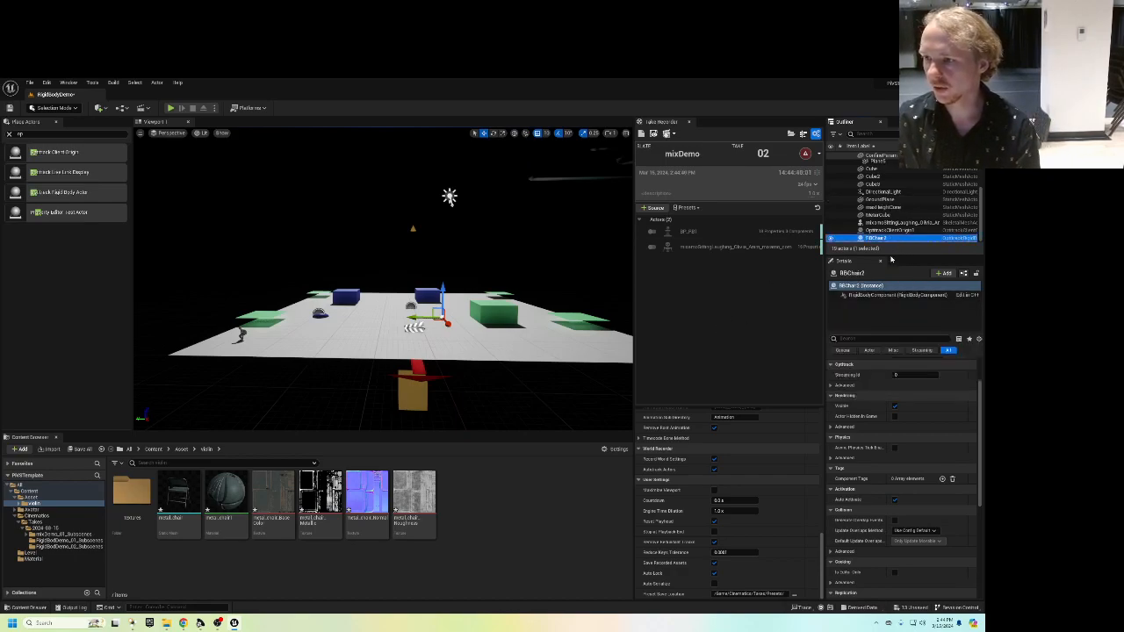
# Set RBChair2's streaming ID to 2, its tracking origin to OptitrackClientOrigin1, and turn off Hide on Invalid Definition.
pyautogui.click(906, 376)
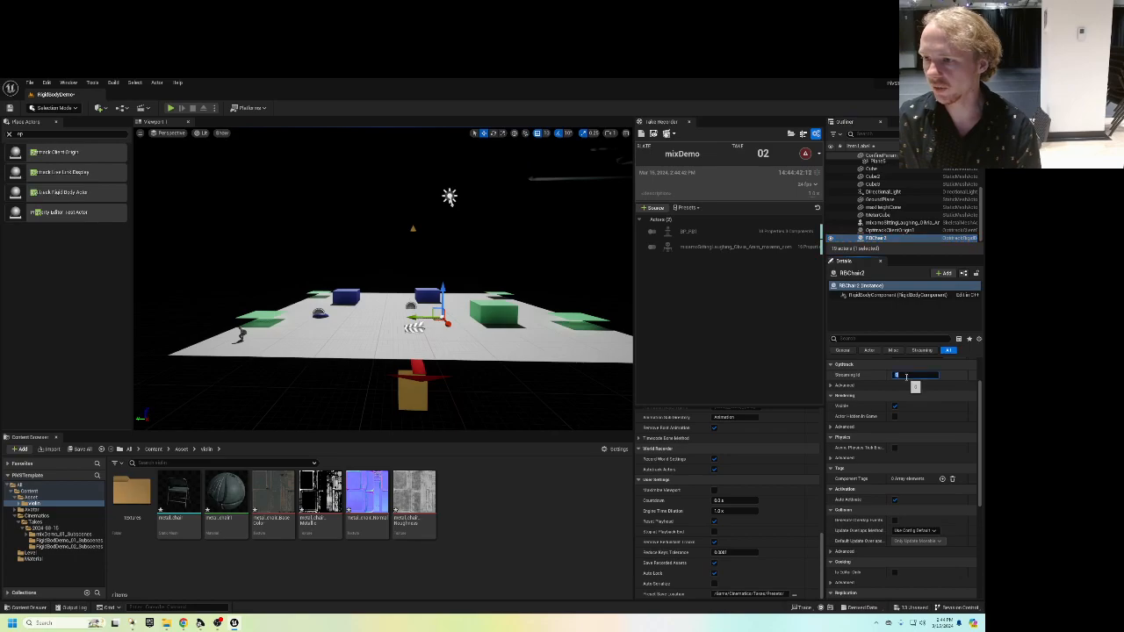
pyautogui.click(833, 385)
pyautogui.click(916, 427)
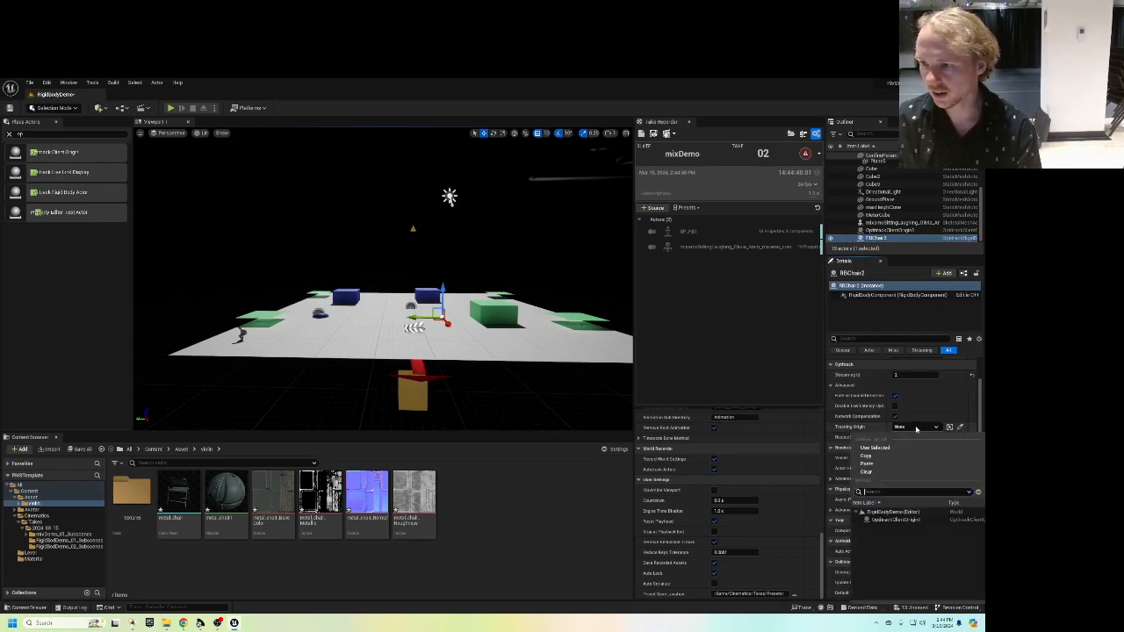
pyautogui.click(900, 522)
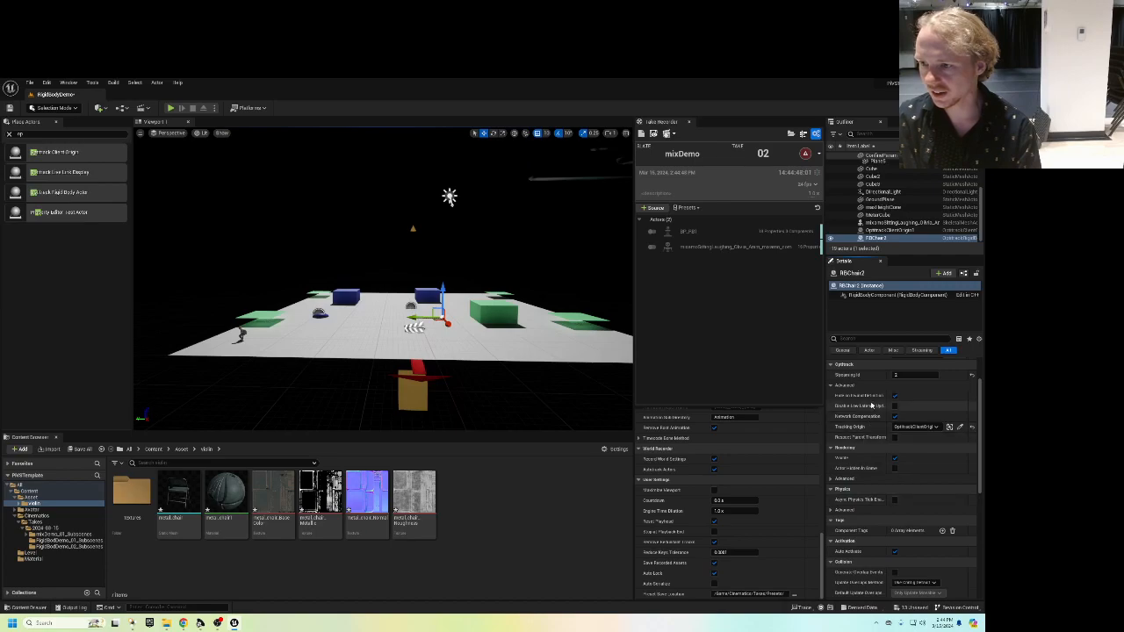
pyautogui.click(894, 396)
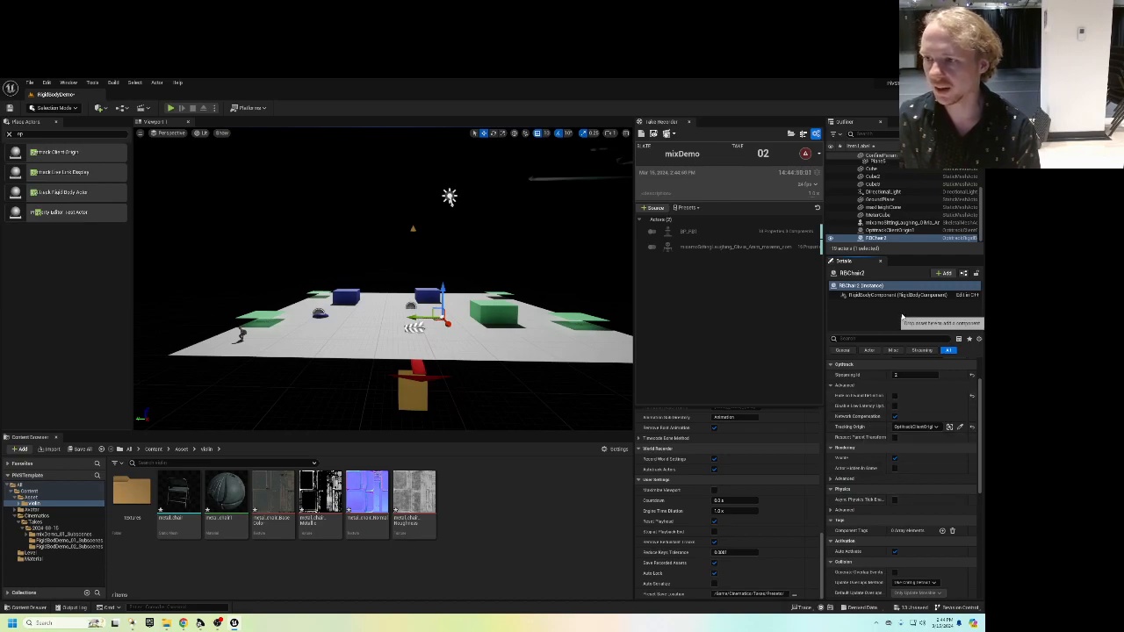
# Add a Static Mesh component to RBChair2 and assign the metal_chair mesh to it.
pyautogui.click(942, 277)
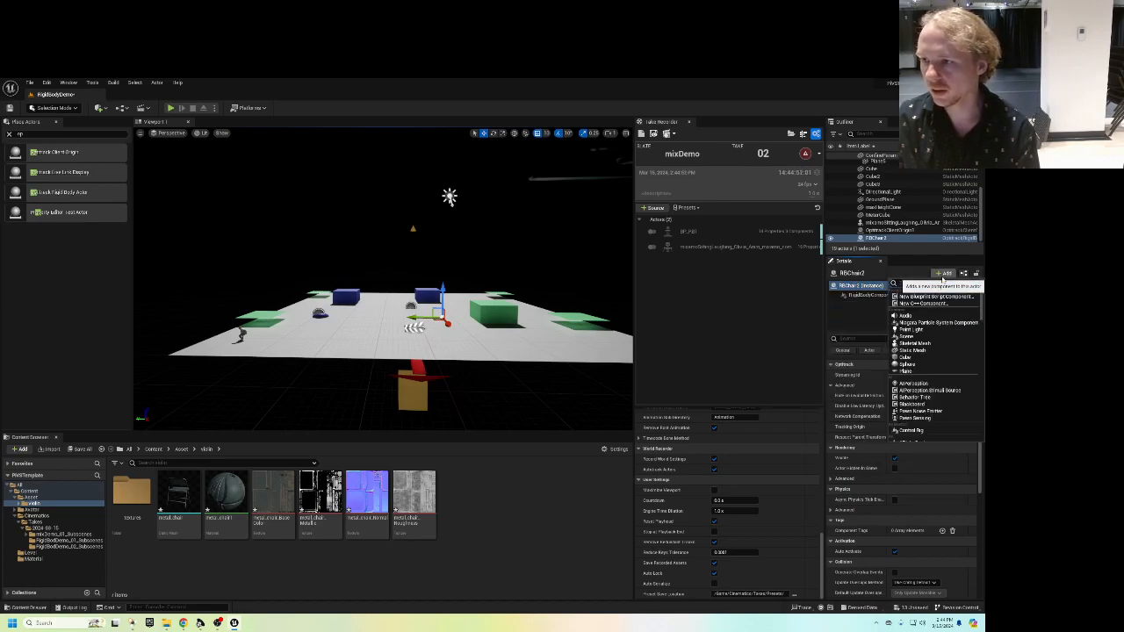
pyautogui.write('stat')
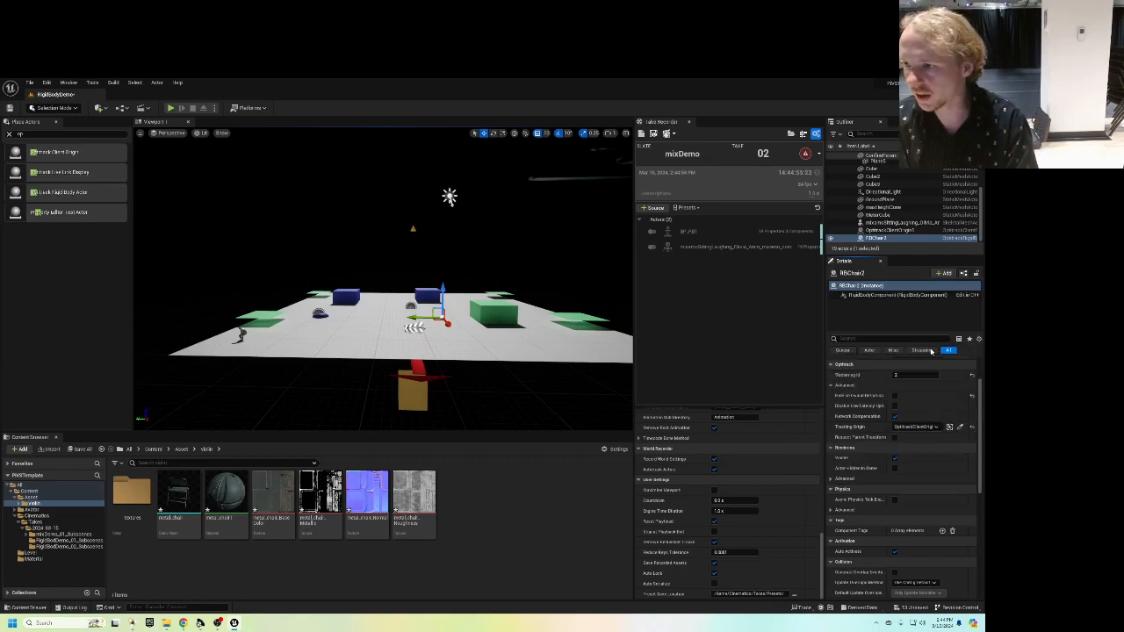
pyautogui.click(932, 351)
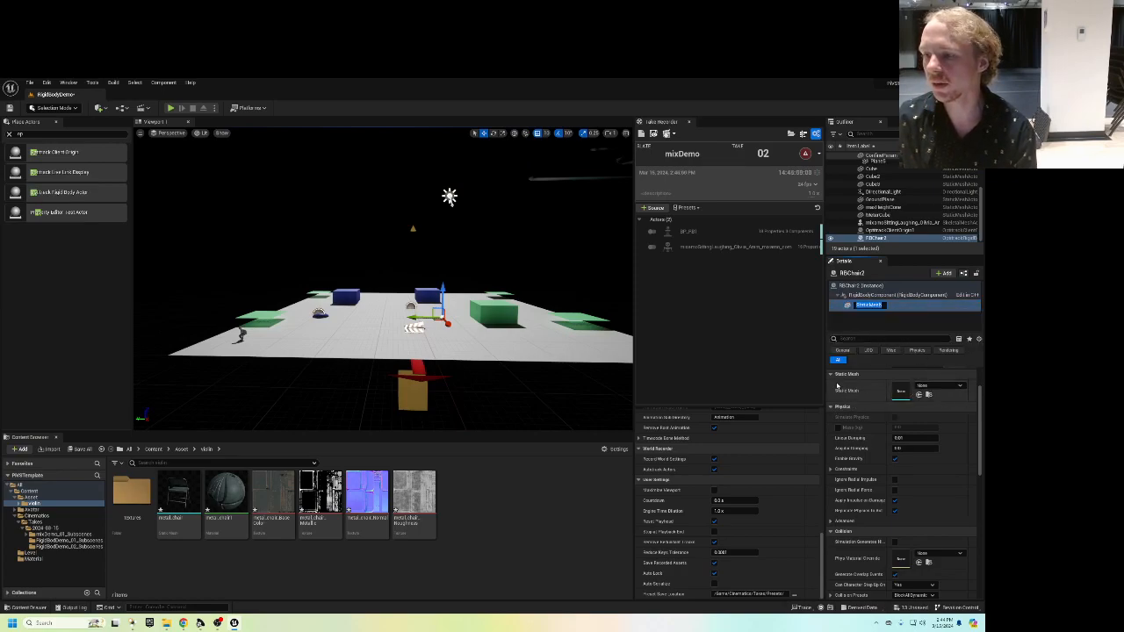
pyautogui.click(948, 389)
pyautogui.click(948, 388)
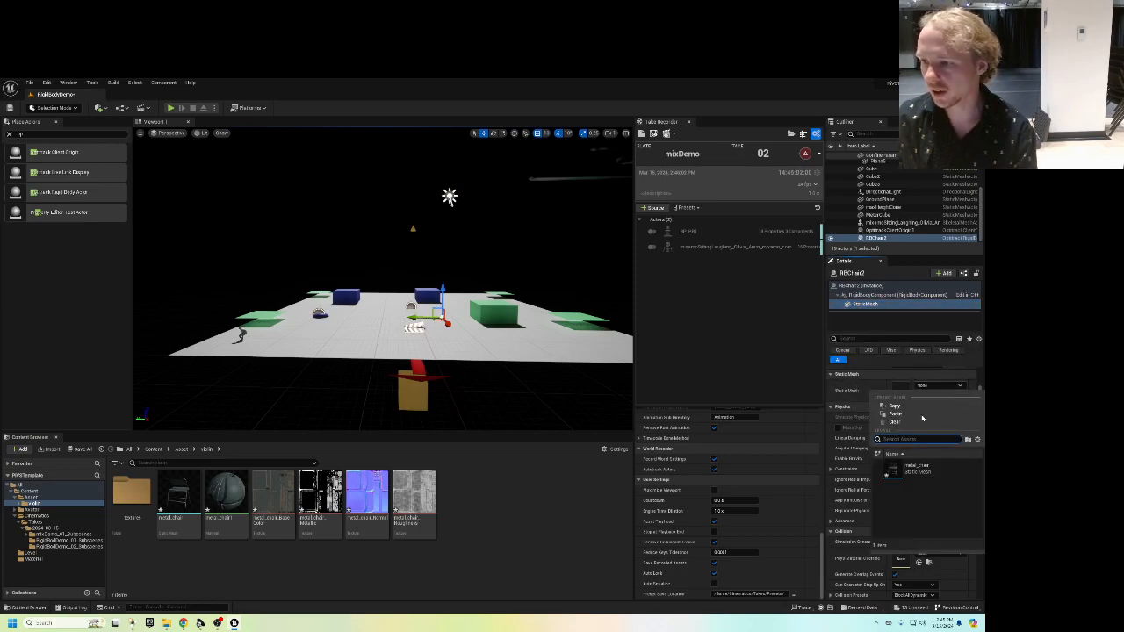
pyautogui.click(935, 469)
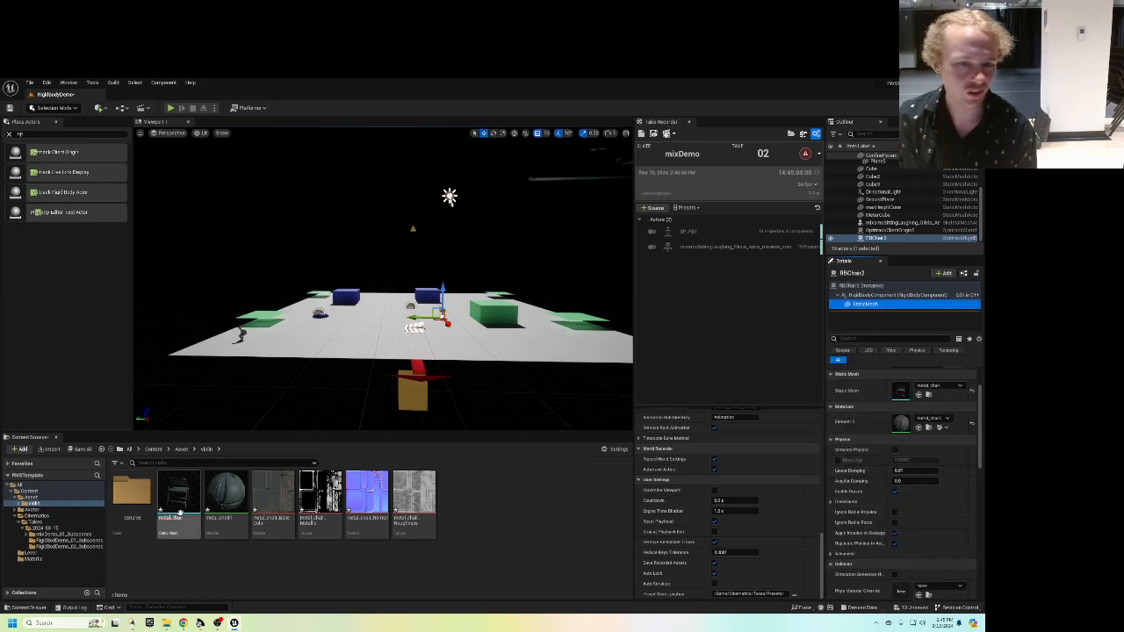
# Select the RBChair2 actor on the floor and scale it up uniformly to several times its size.
pyautogui.scroll(4, 516, 363)
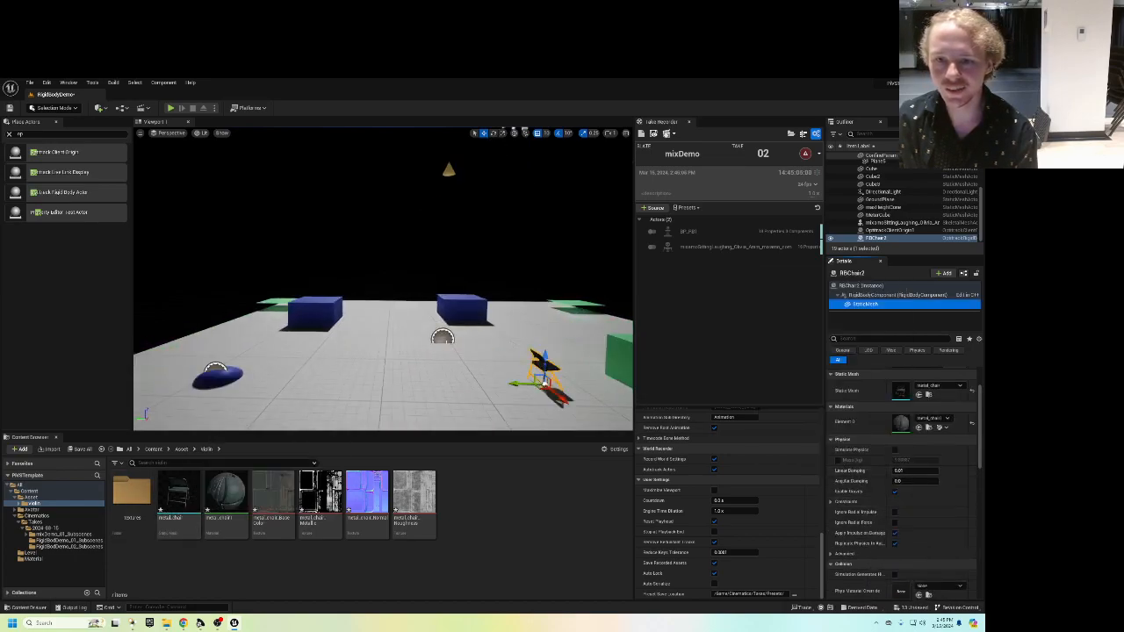
pyautogui.scroll(-1, 516, 362)
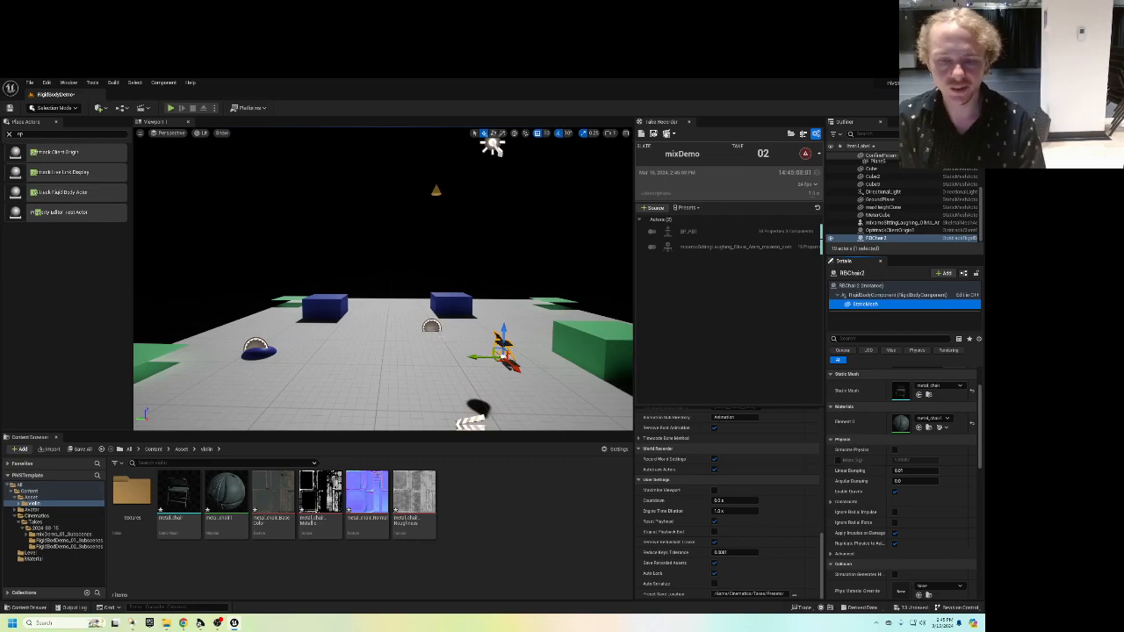
pyautogui.click(504, 358)
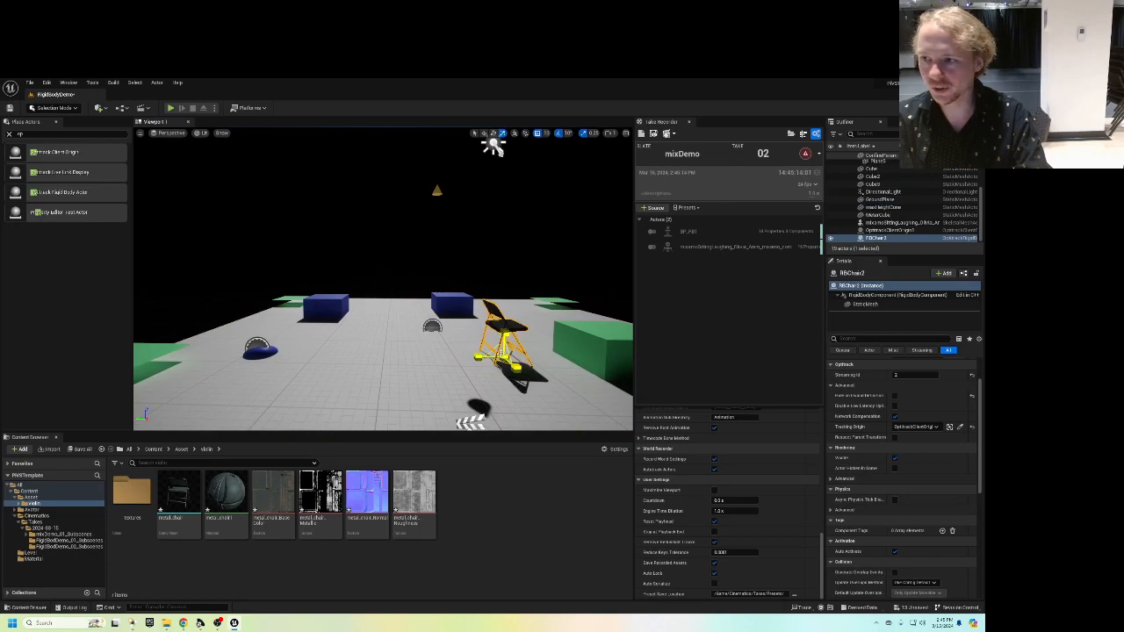
# Play the level to preview the streamed motion of both rigid bodies, and stop the playback.
pyautogui.click(170, 107)
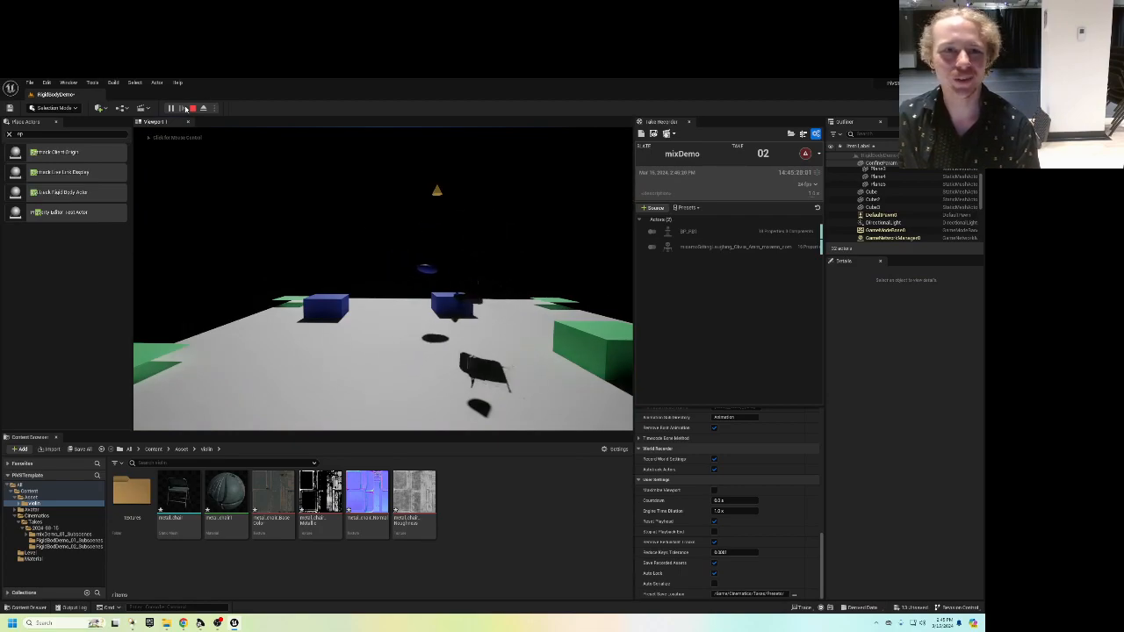
pyautogui.press('Escape')
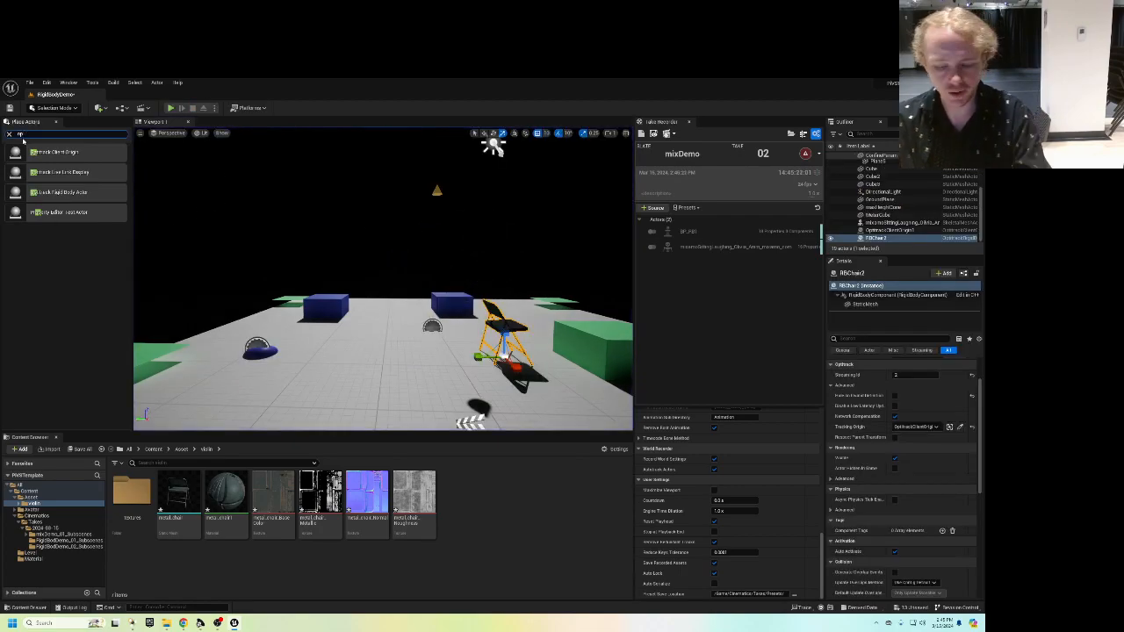
# Place a Sky Atmosphere actor in the level, and play the level briefly to preview both streamed rigid bodies under the sky.
pyautogui.write('at')
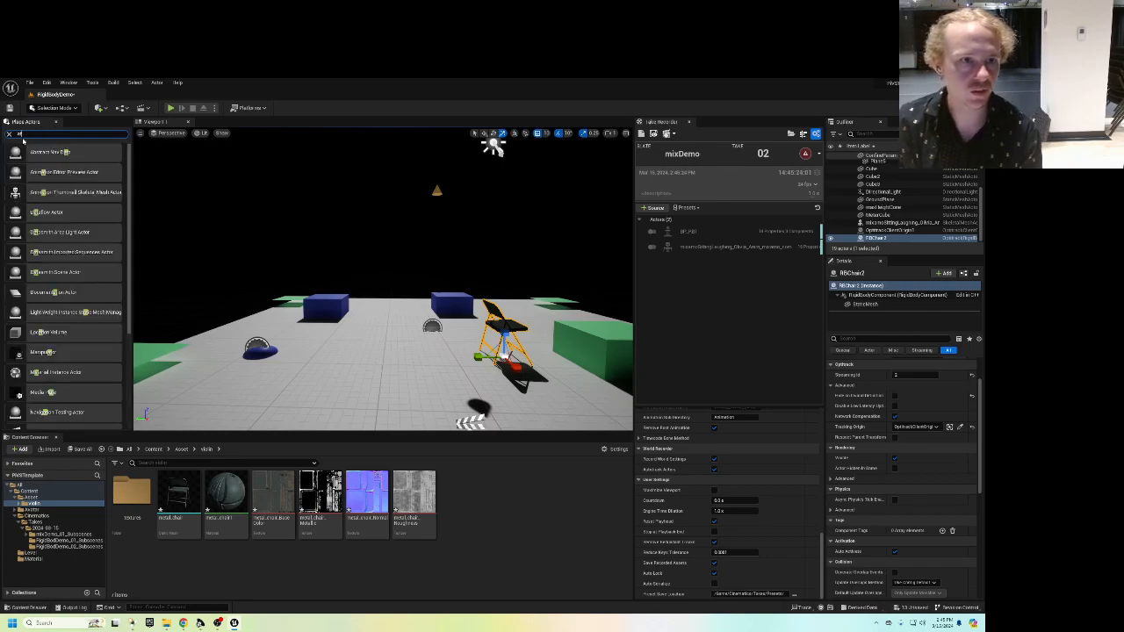
pyautogui.write('mo')
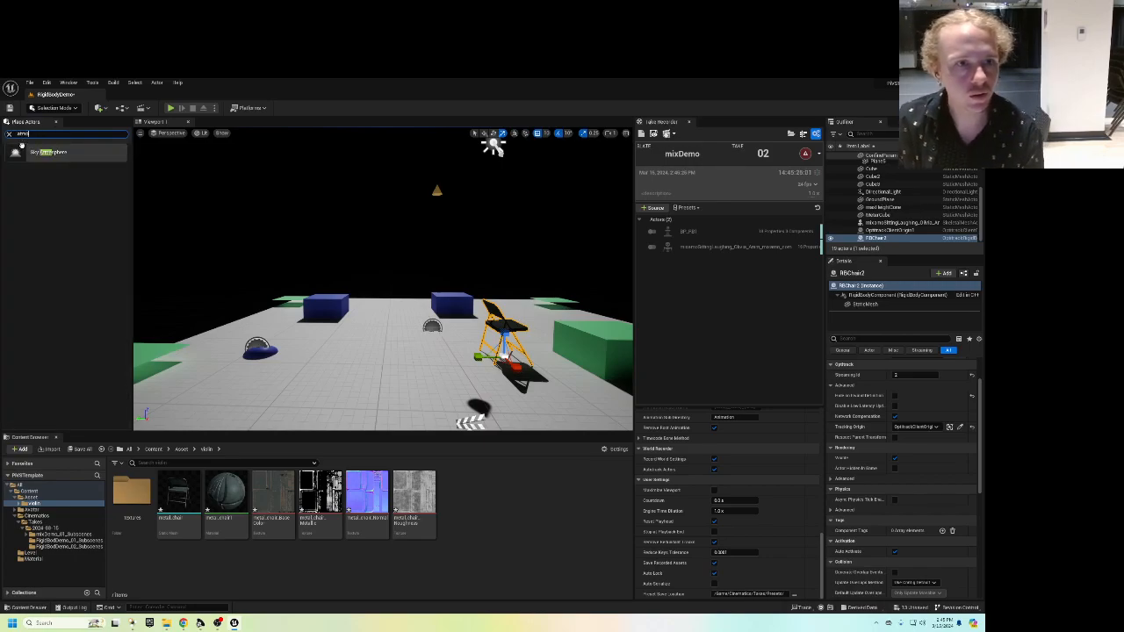
pyautogui.moveTo(28, 155); pyautogui.dragTo(181, 170)
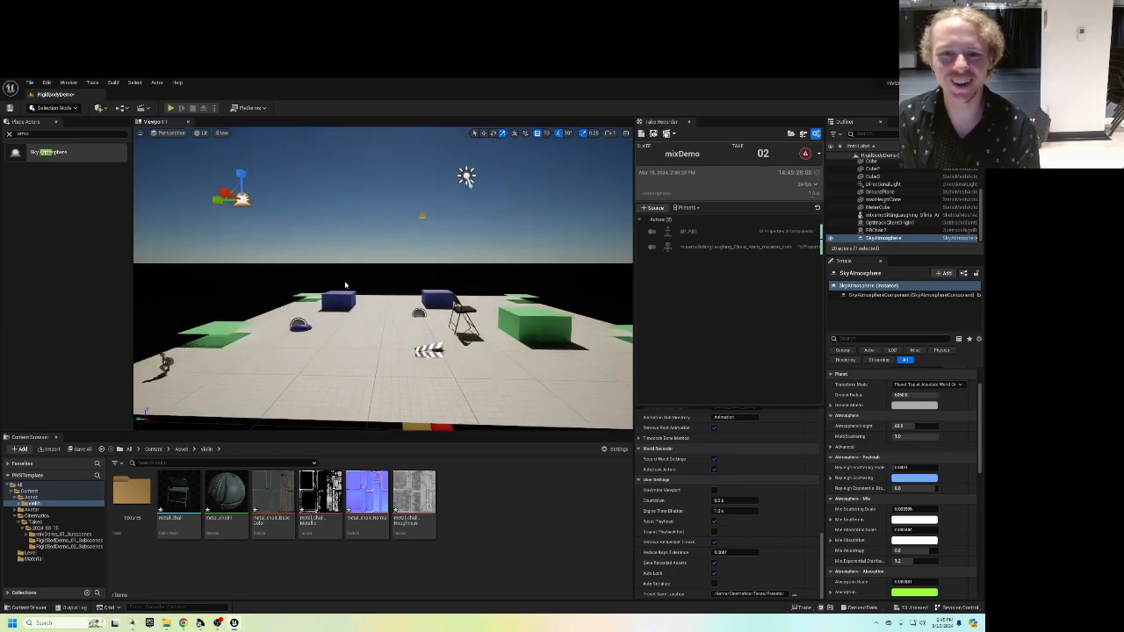
pyautogui.click(171, 108)
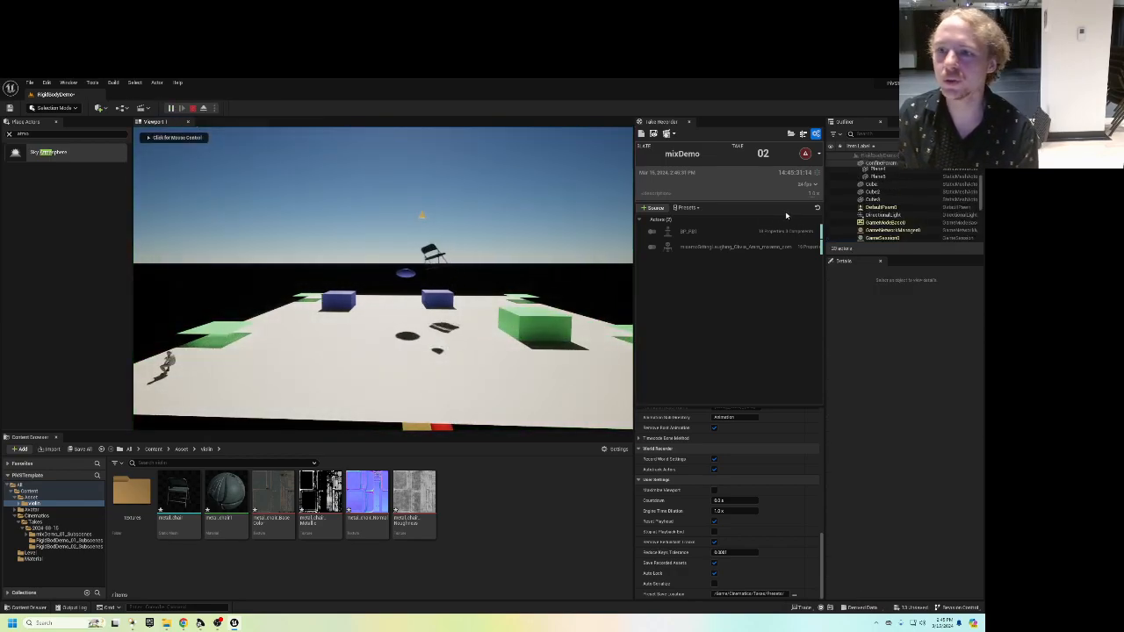
pyautogui.press('Escape')
# Add RBChair2 as an actor source in the Take Recorder and enable the BP_RB1 source for recording.
pyautogui.click(653, 208)
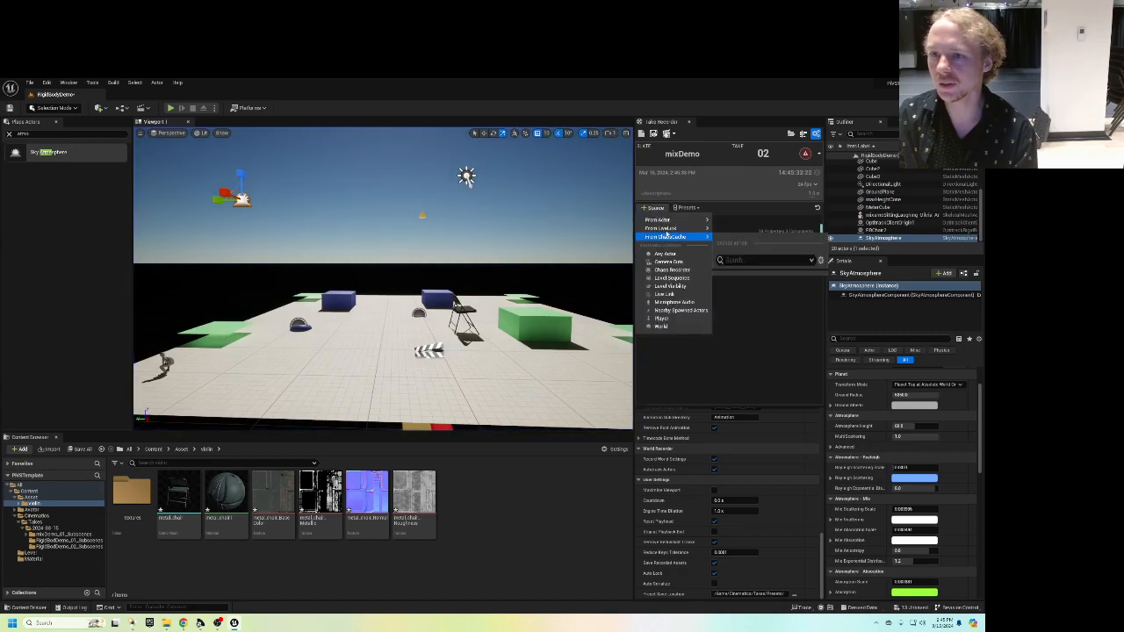
pyautogui.moveTo(672, 220)
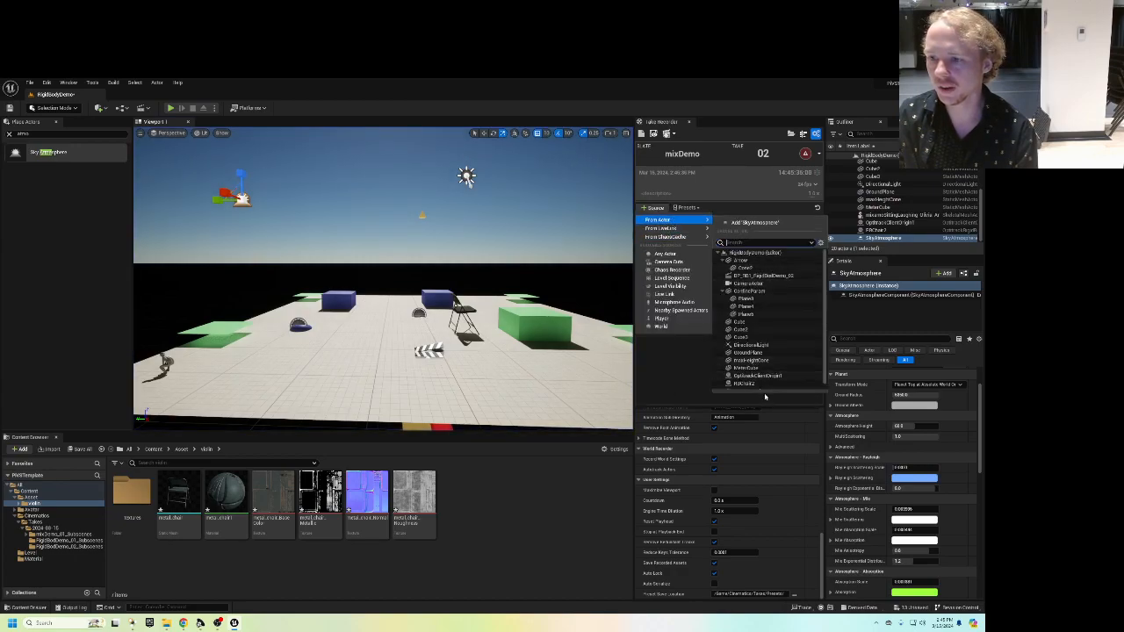
pyautogui.click(751, 384)
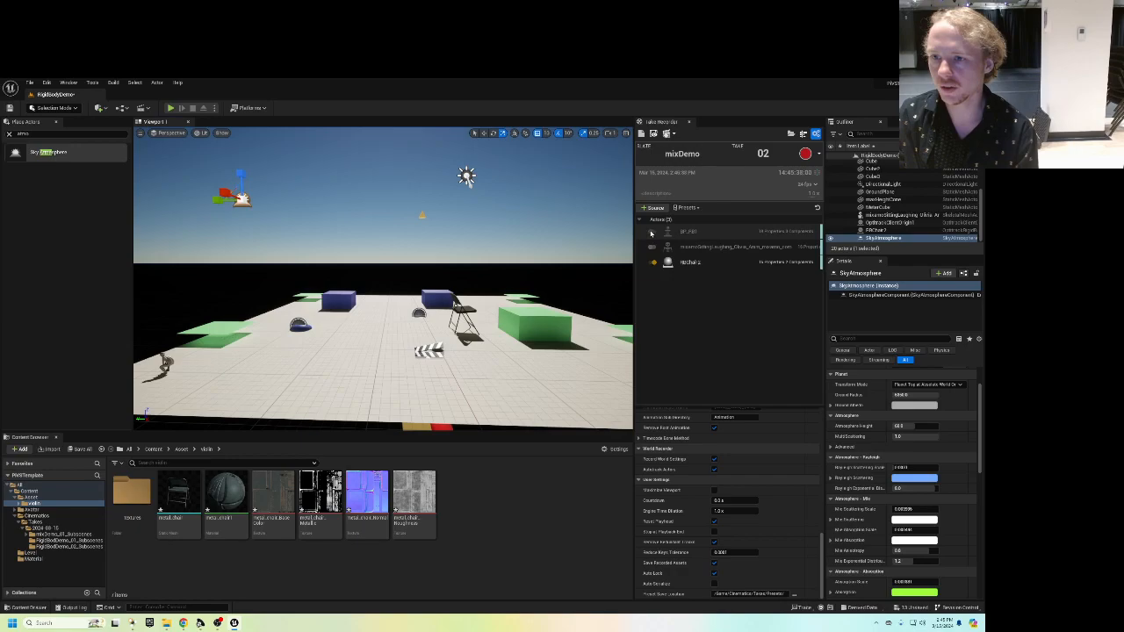
pyautogui.click(652, 232)
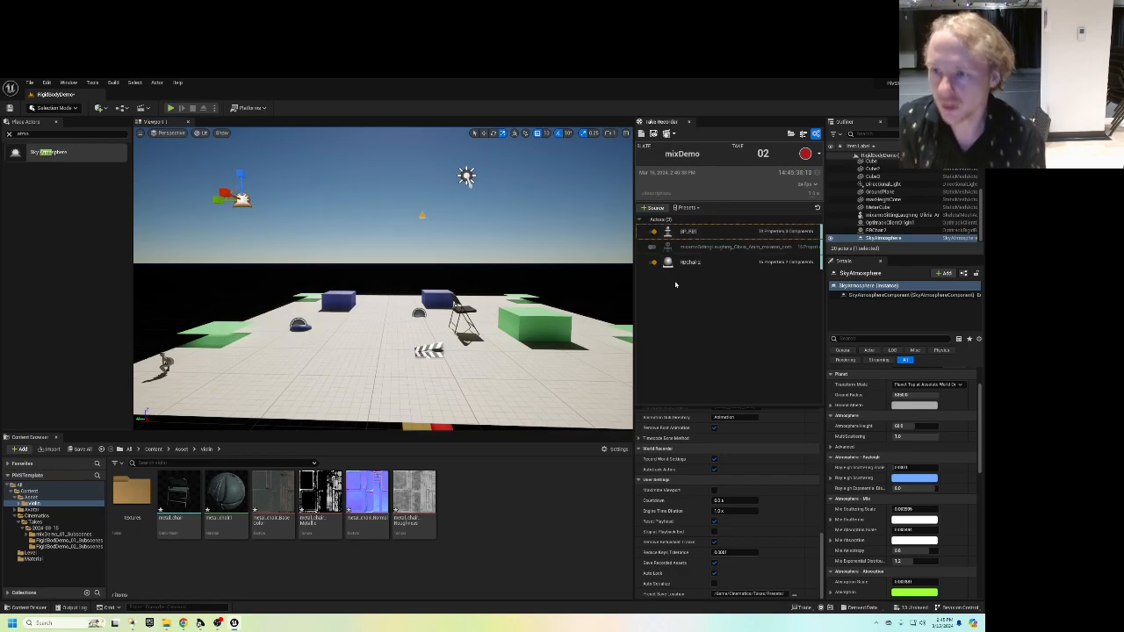
# Name the Take Recorder slate RB2getherDemo and record a short first take of both rigid bodies.
pyautogui.doubleClick(681, 156)
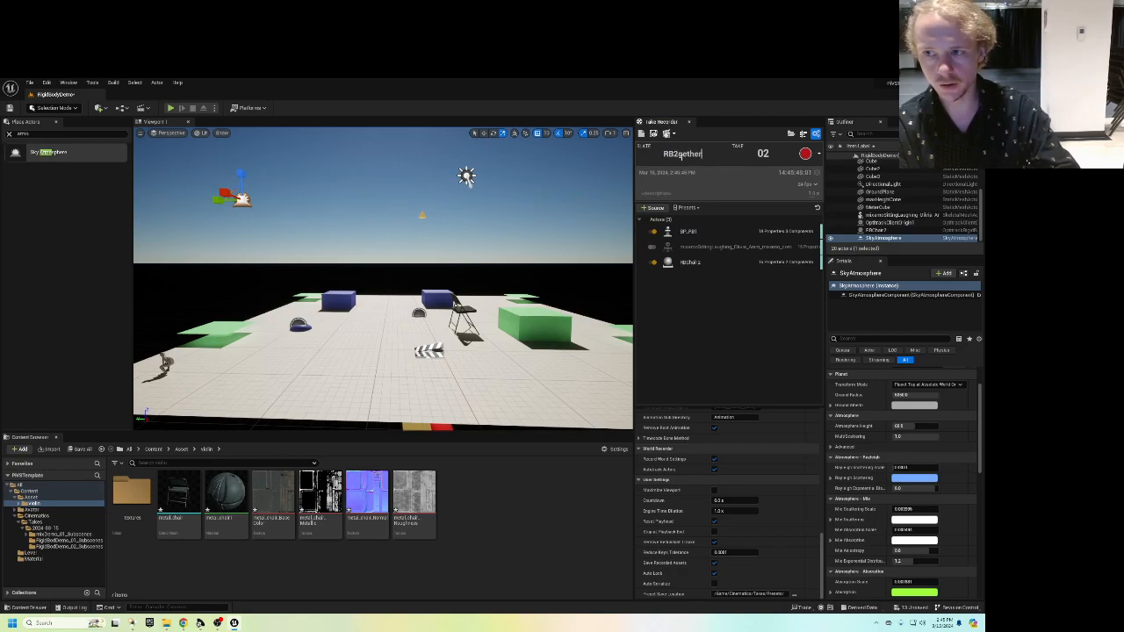
pyautogui.click(750, 282)
pyautogui.click(805, 155)
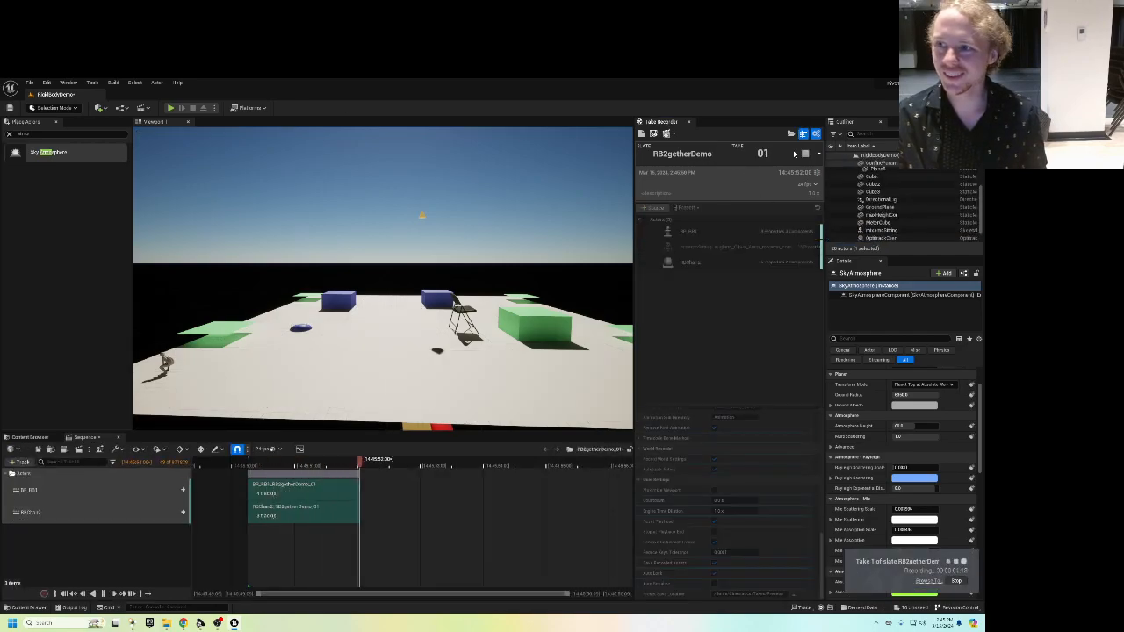
pyautogui.click(805, 154)
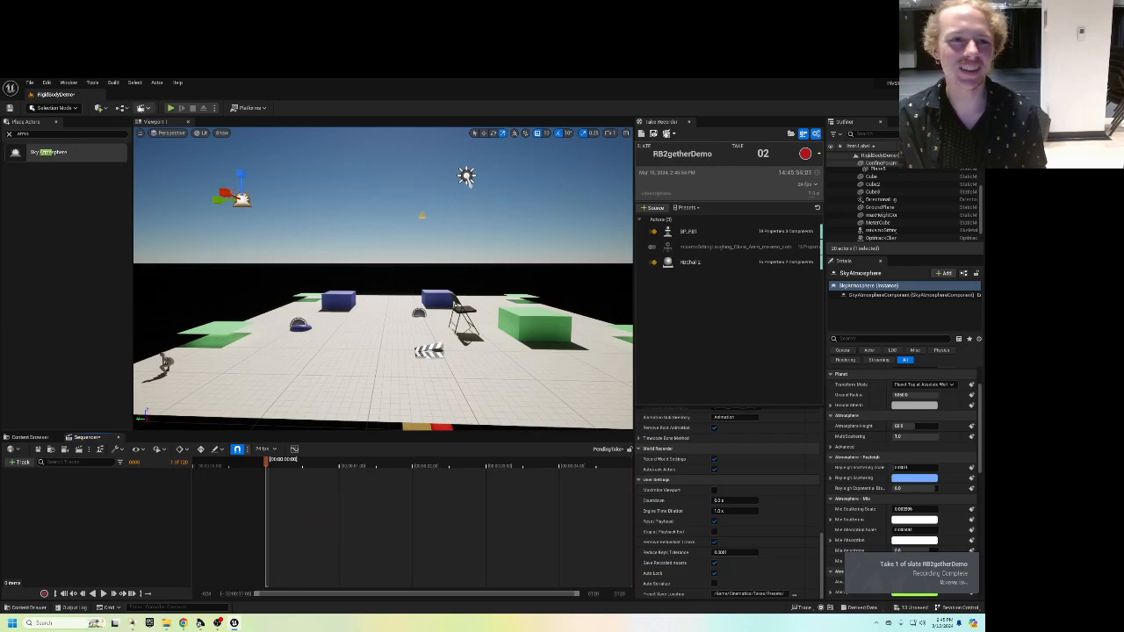
# Play the level and record a second RB2getherDemo take of the streamed rigid bodies, ending both the recording and the play session.
pyautogui.click(170, 107)
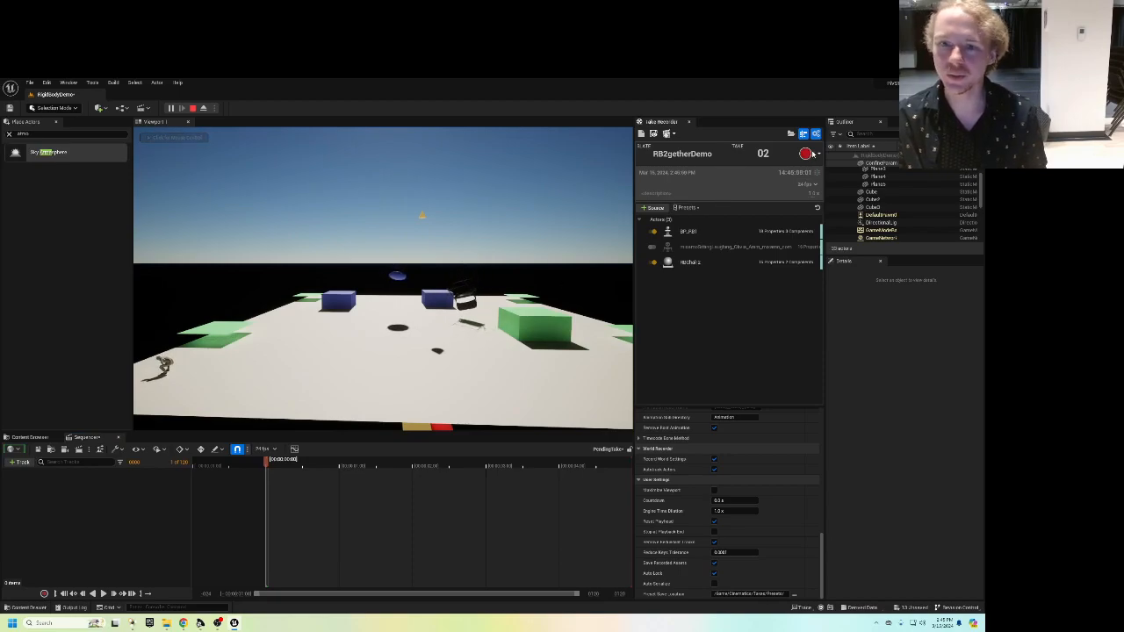
pyautogui.click(806, 155)
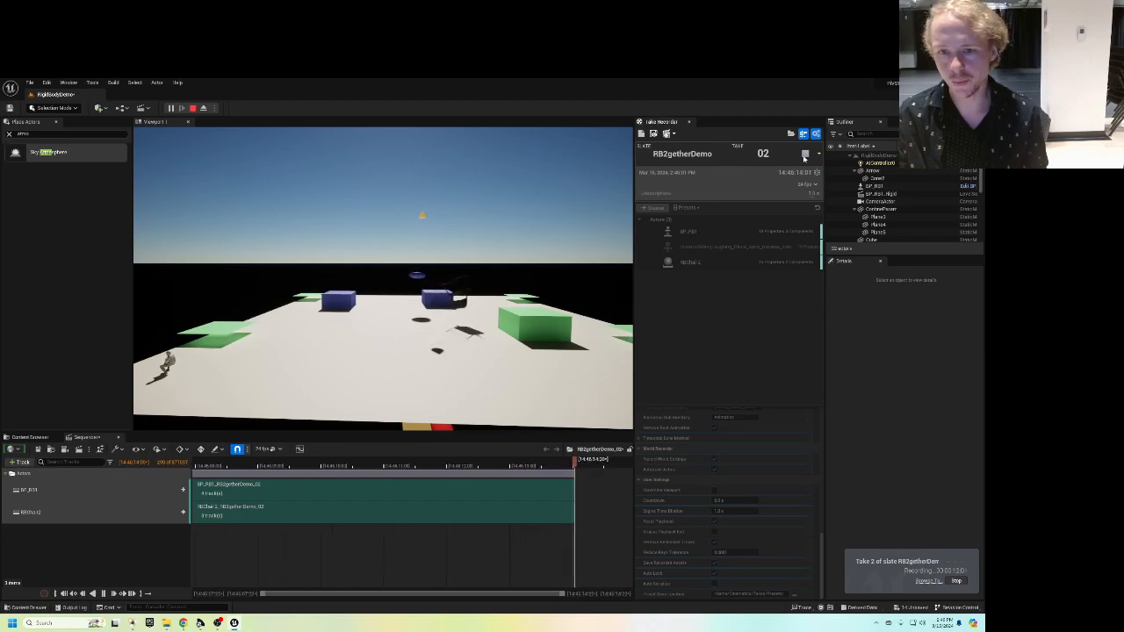
pyautogui.click(804, 154)
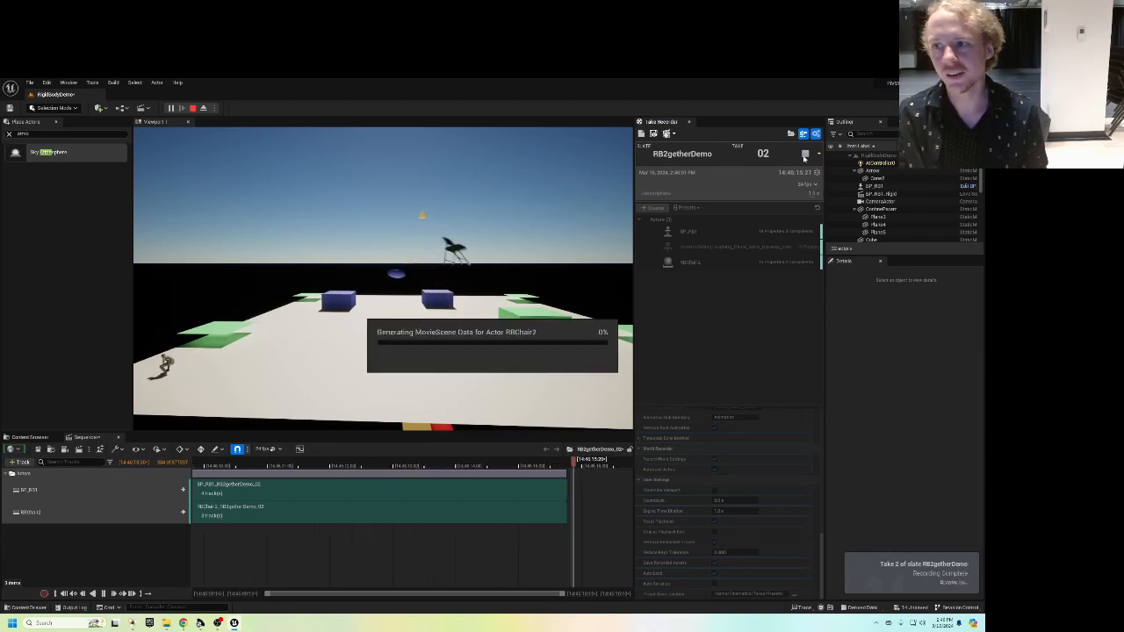
pyautogui.click(192, 108)
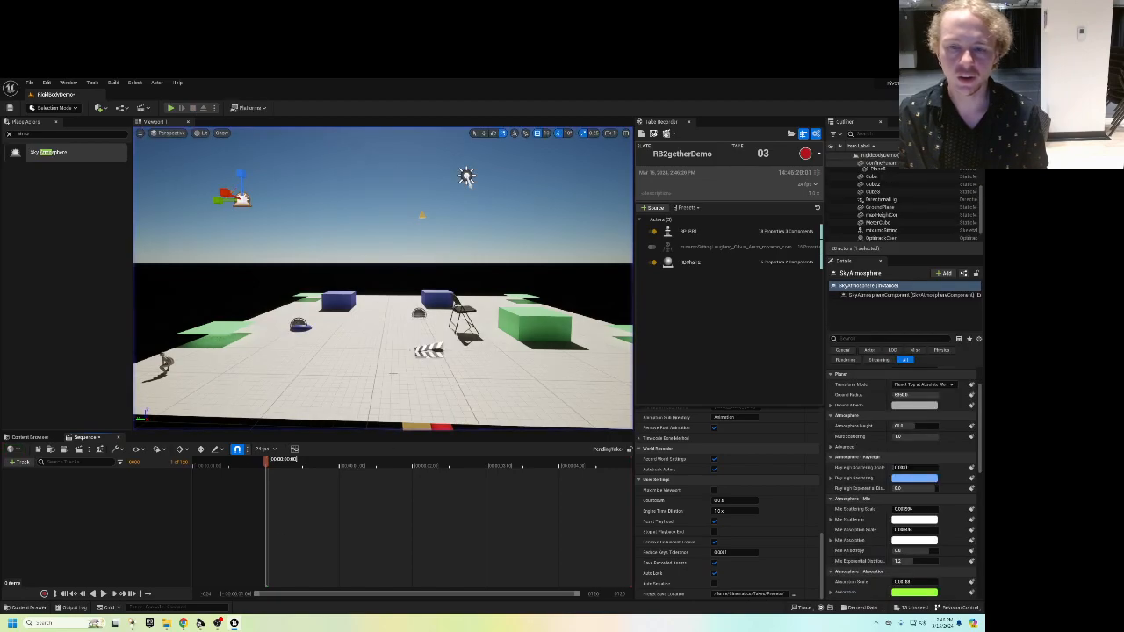
# Browse the project content to the dated recordings folder under Cinematics/Takes.
pyautogui.click(29, 437)
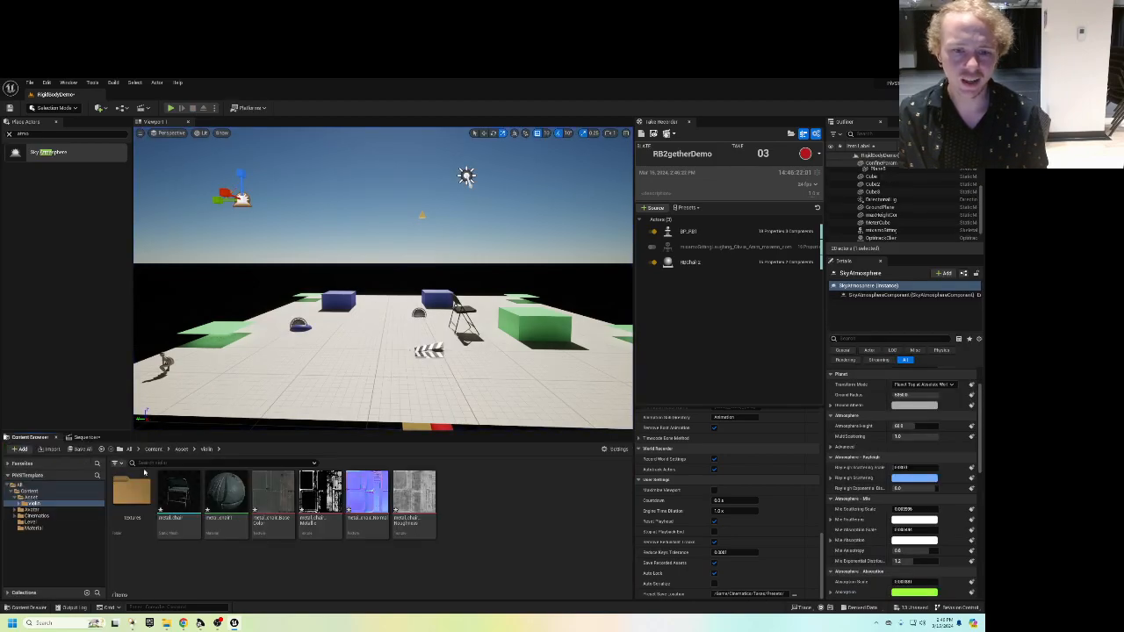
pyautogui.click(154, 450)
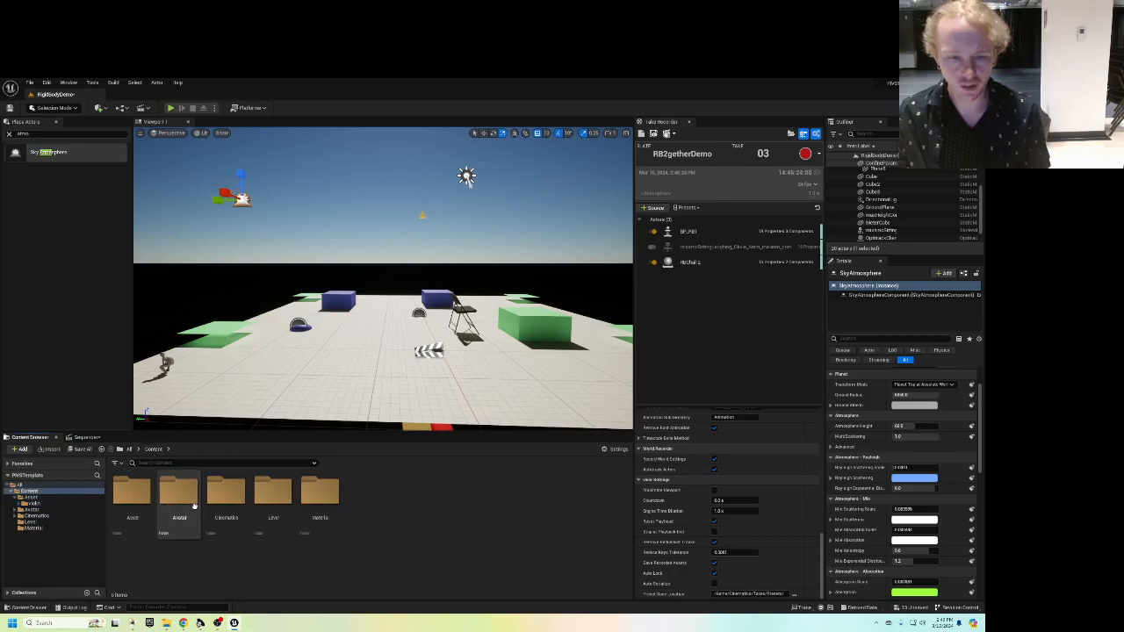
pyautogui.doubleClick(227, 494)
pyautogui.doubleClick(132, 492)
pyautogui.doubleClick(133, 490)
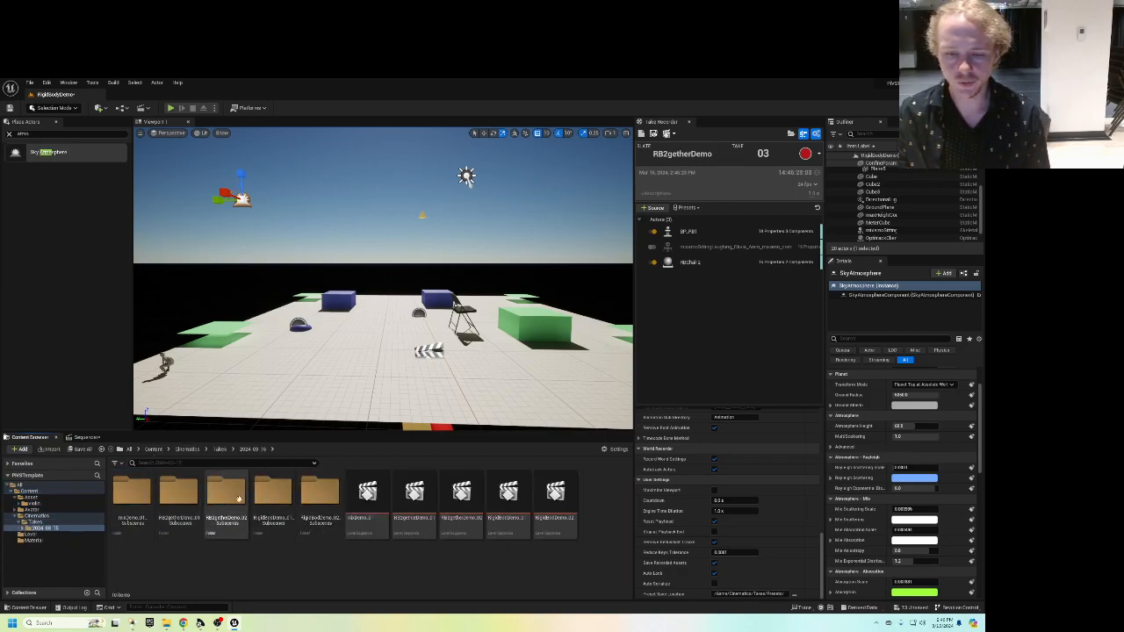
pyautogui.doubleClick(560, 497)
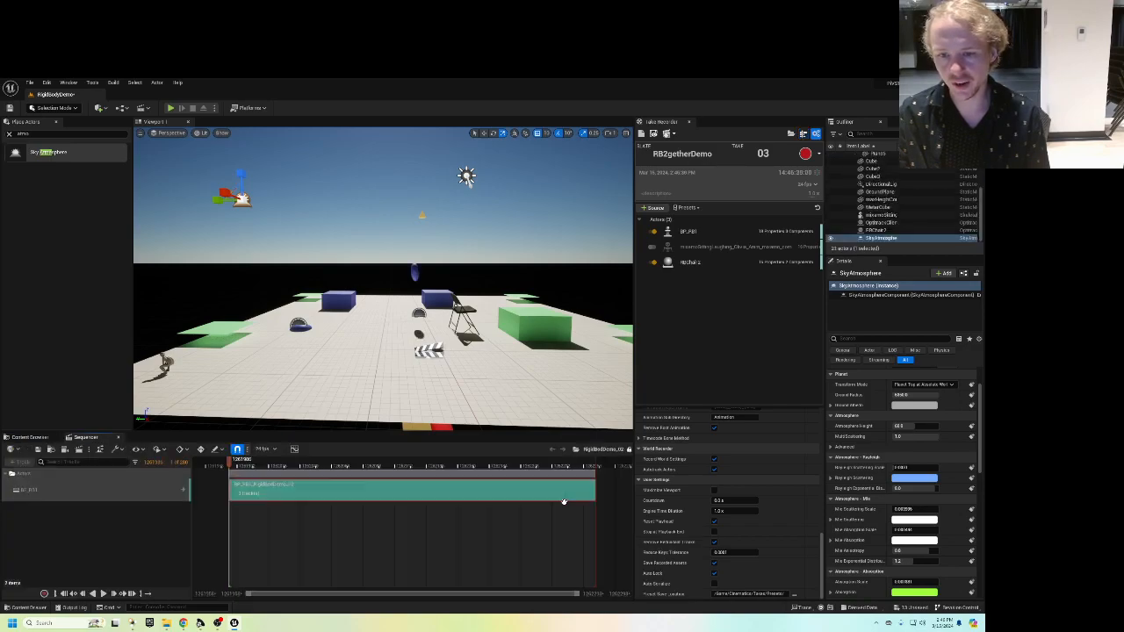
pyautogui.moveTo(229, 461); pyautogui.dragTo(201, 463)
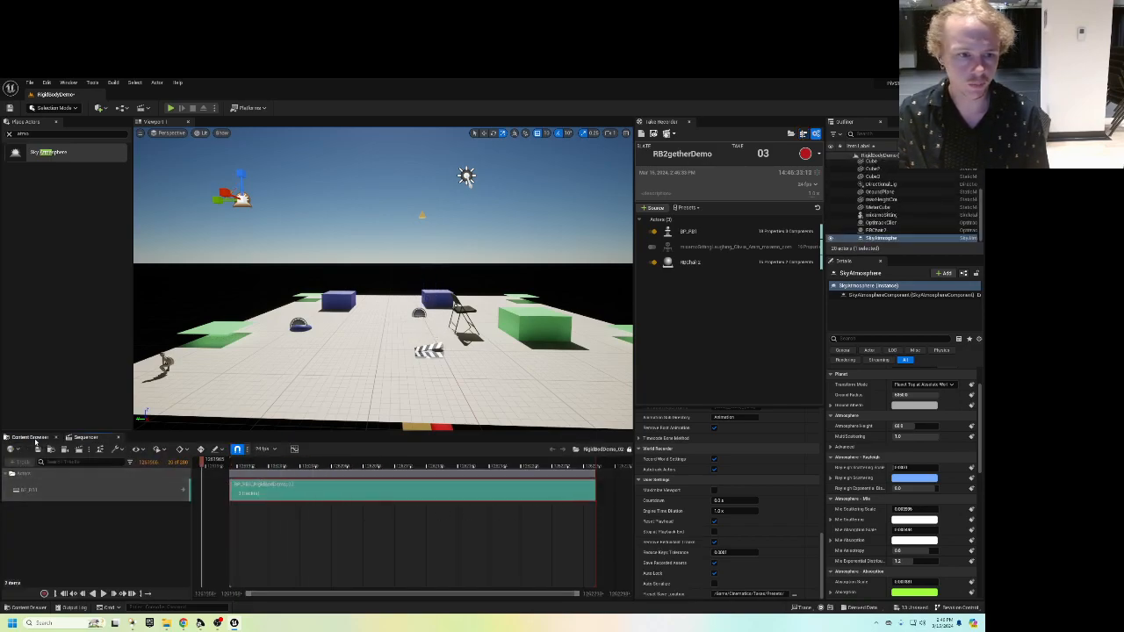
pyautogui.click(117, 439)
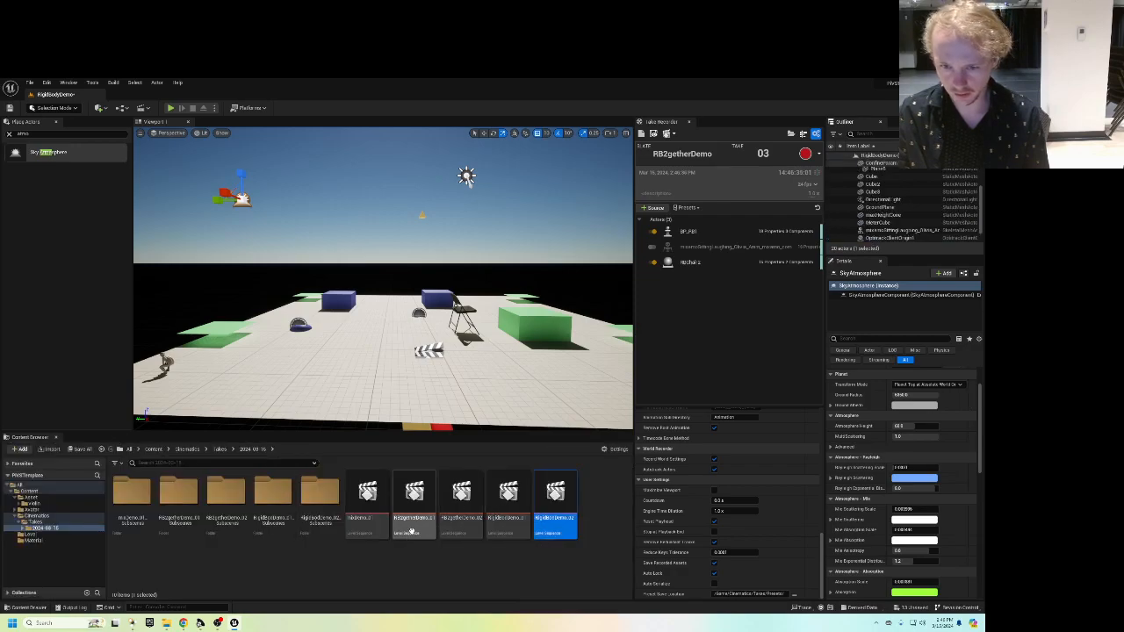
# Open the RB2getherDemo_02 take and scrub its recorded motion, do the same with its RBChair2 subscene, and close the sequence.
pyautogui.doubleClick(461, 497)
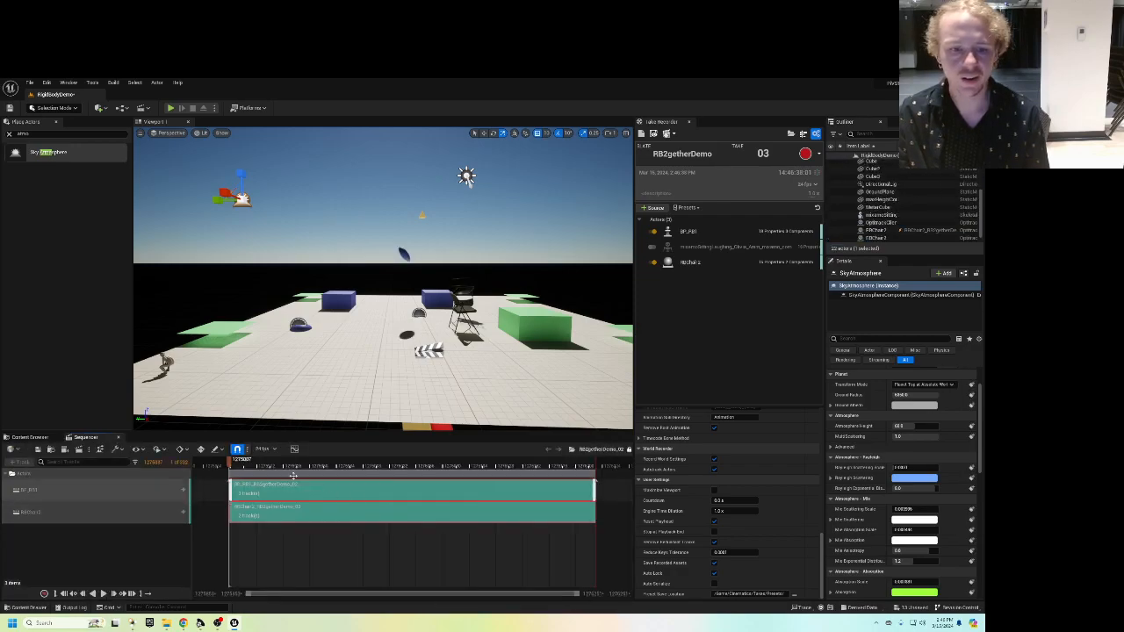
pyautogui.moveTo(235, 473); pyautogui.dragTo(439, 479)
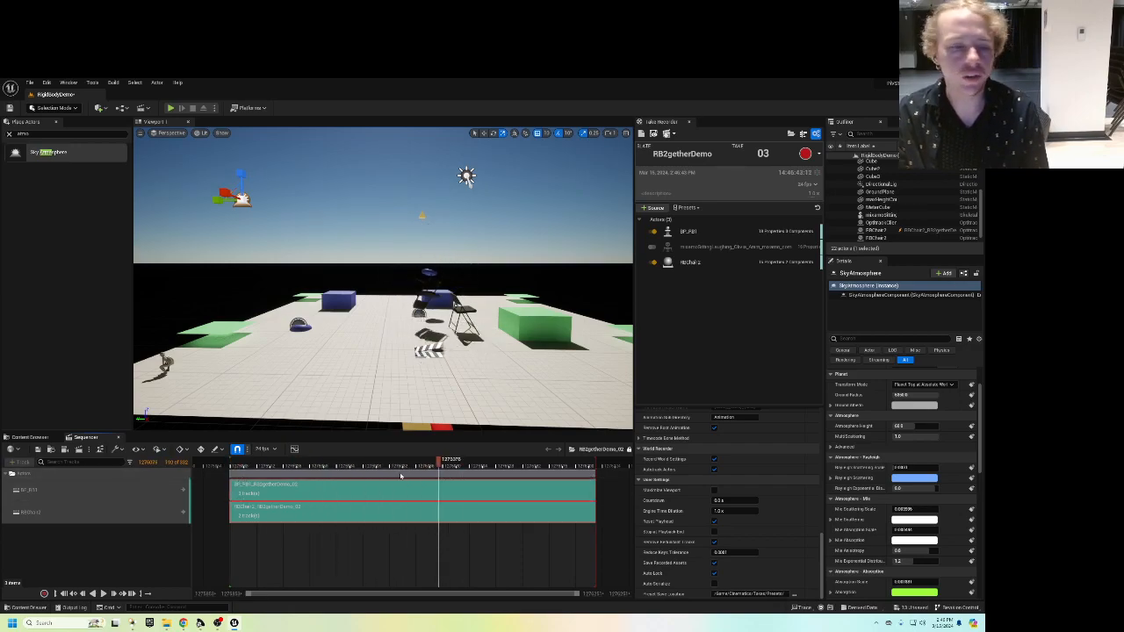
pyautogui.click(29, 436)
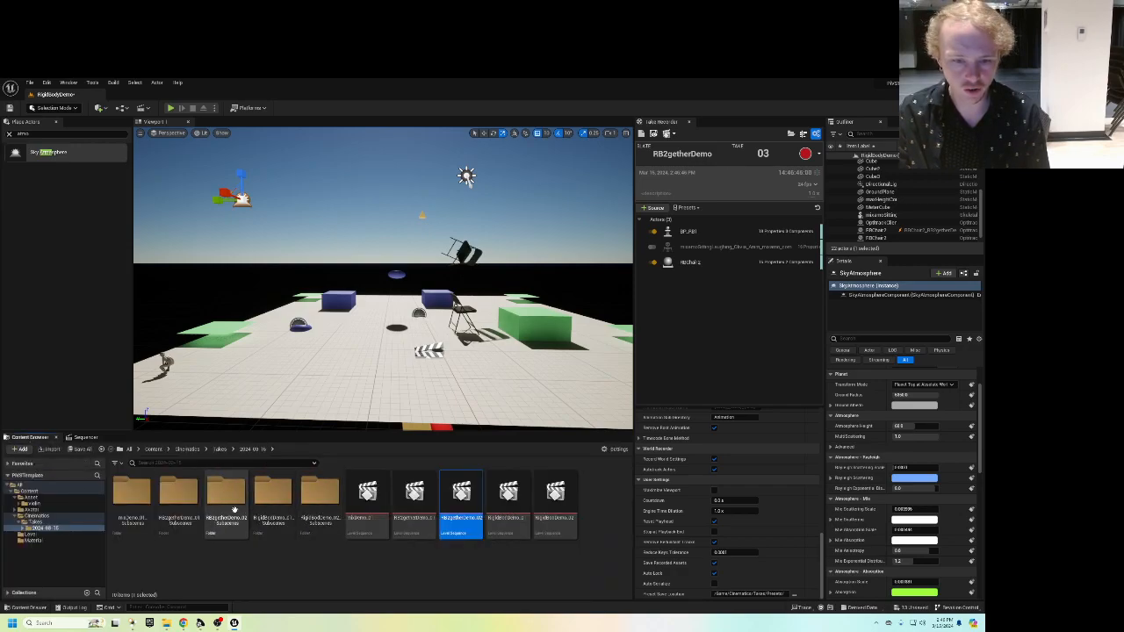
pyautogui.doubleClick(216, 508)
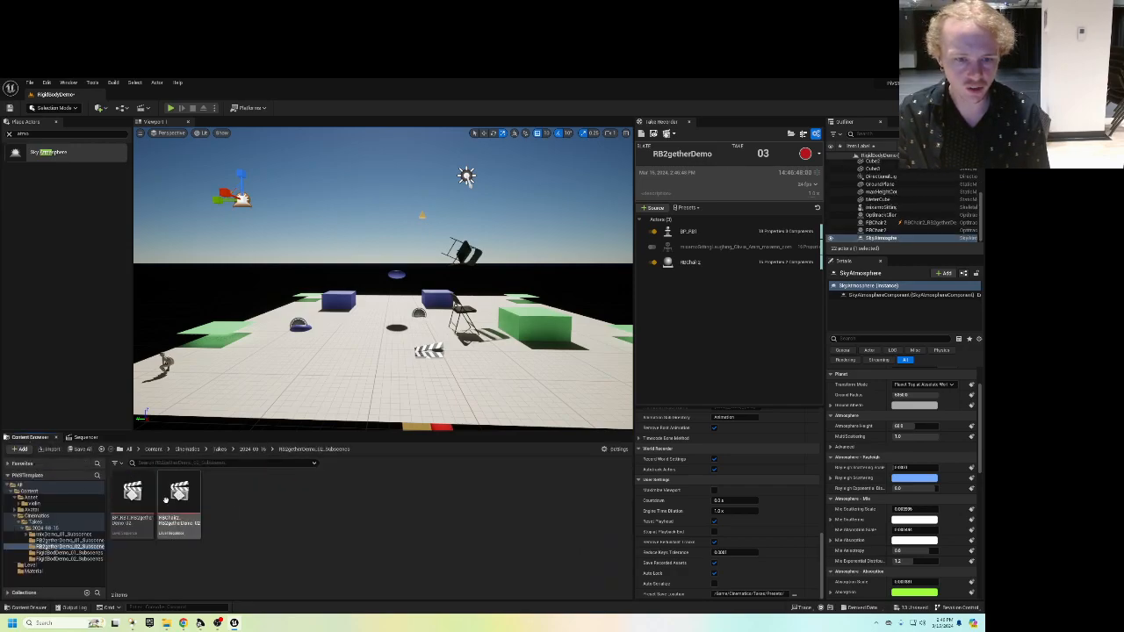
pyautogui.doubleClick(183, 498)
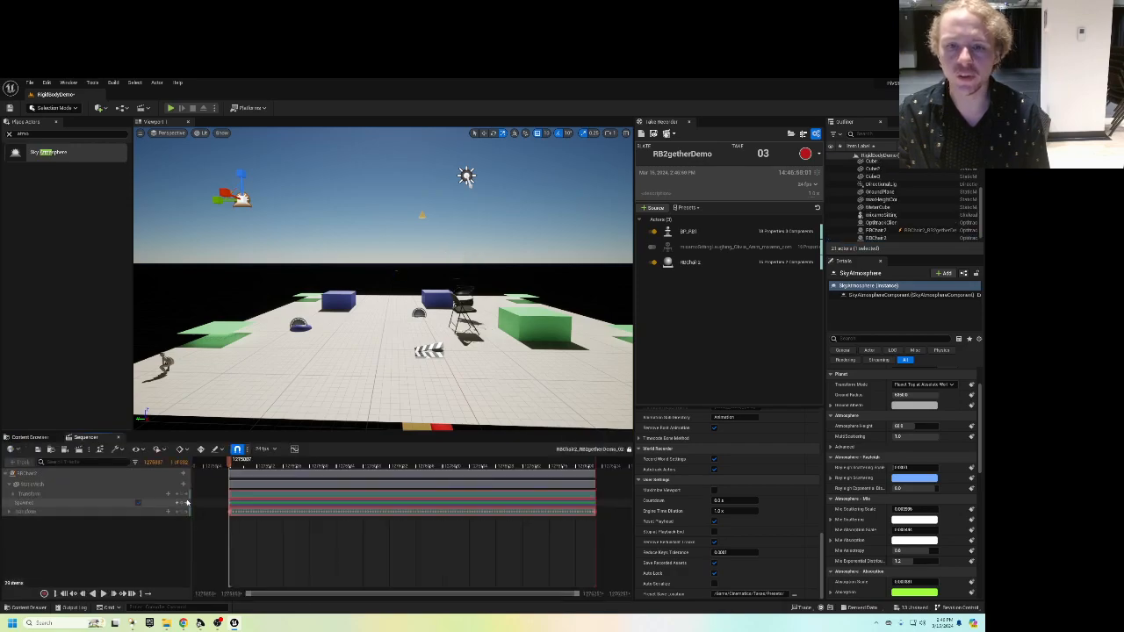
pyautogui.moveTo(232, 459); pyautogui.dragTo(252, 474)
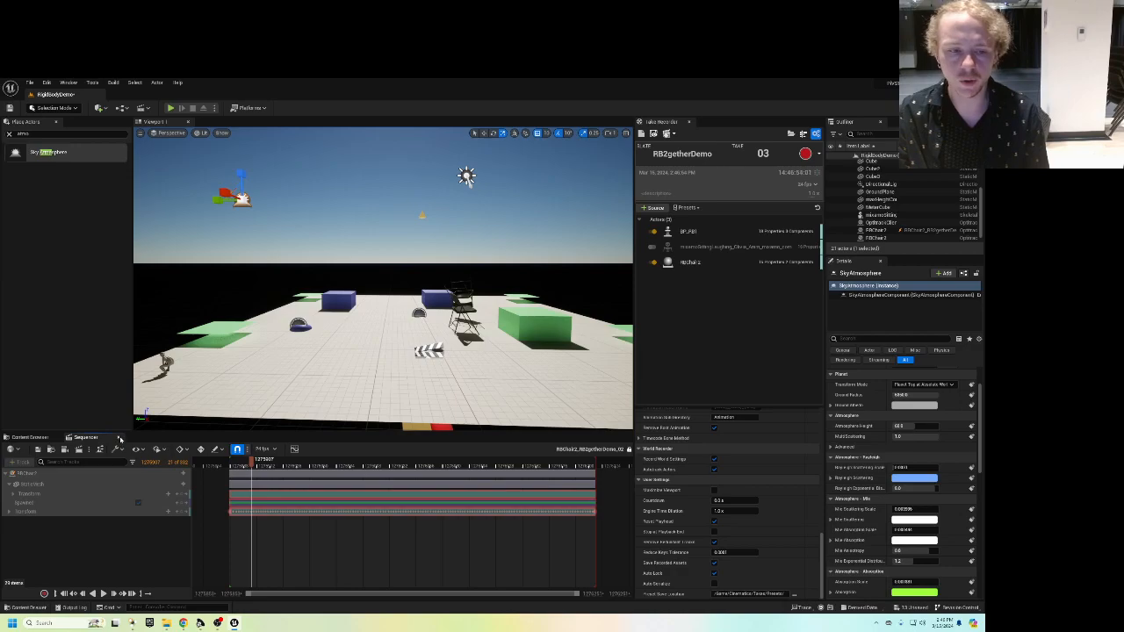
pyautogui.click(120, 438)
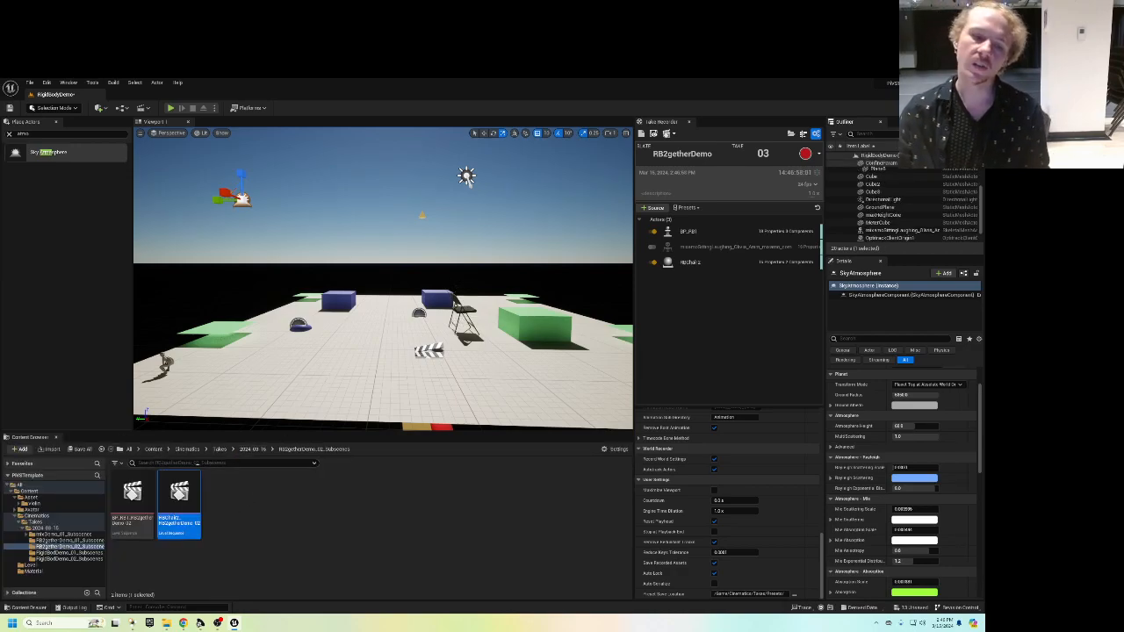
# Open the Level folder in the project content.
pyautogui.click(154, 451)
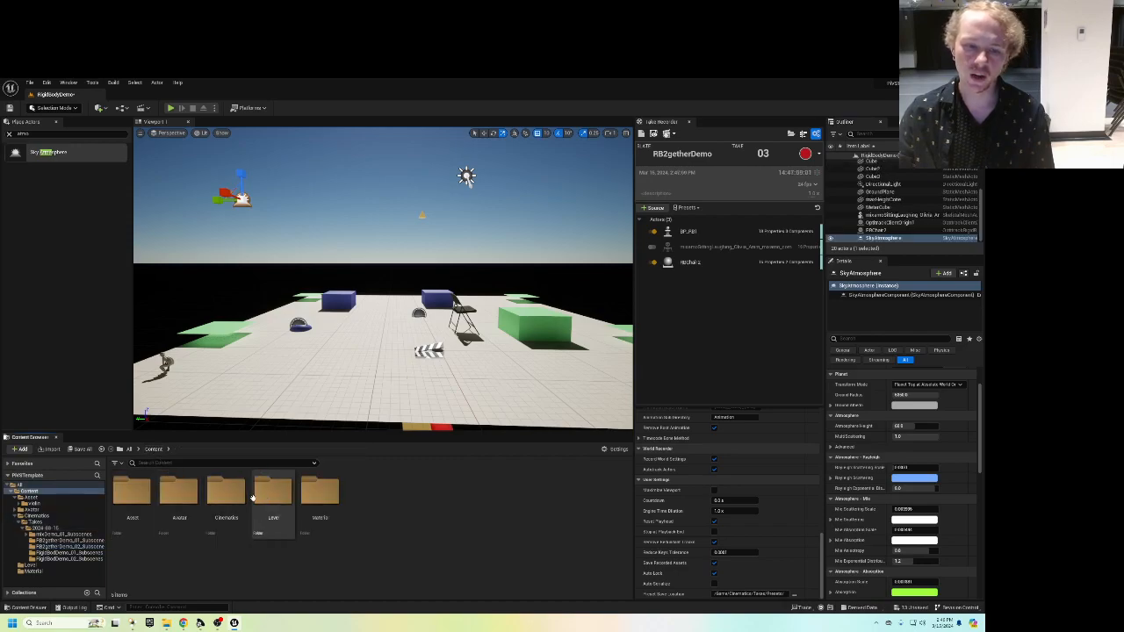
pyautogui.doubleClick(271, 503)
pyautogui.rightClick(306, 511)
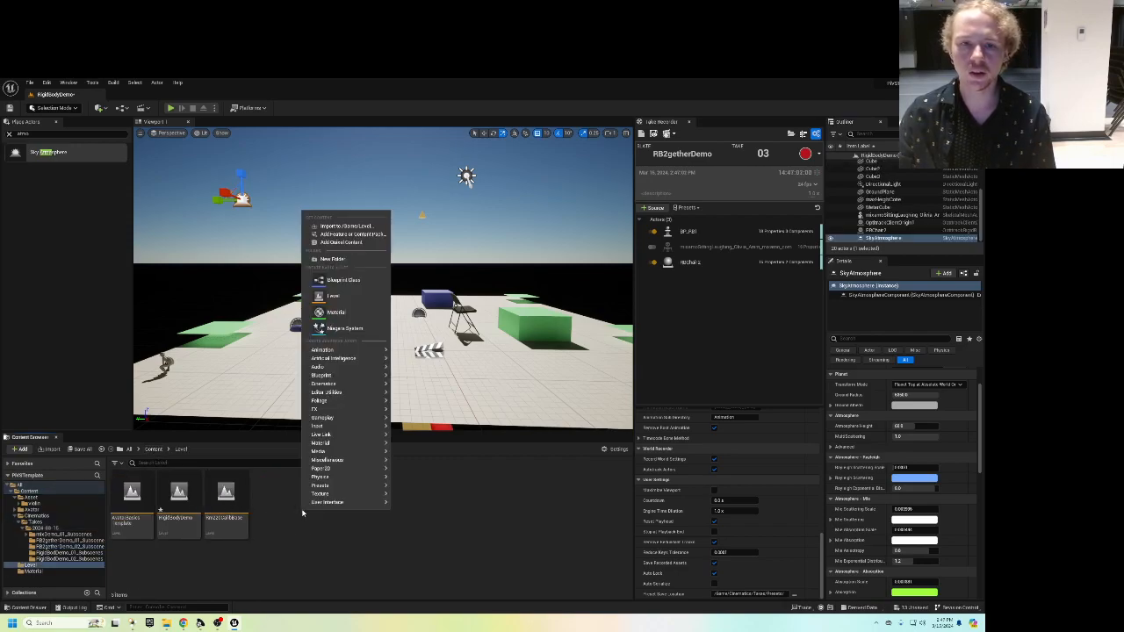
pyautogui.click(342, 261)
pyautogui.press('Return')
pyautogui.rightClick(138, 497)
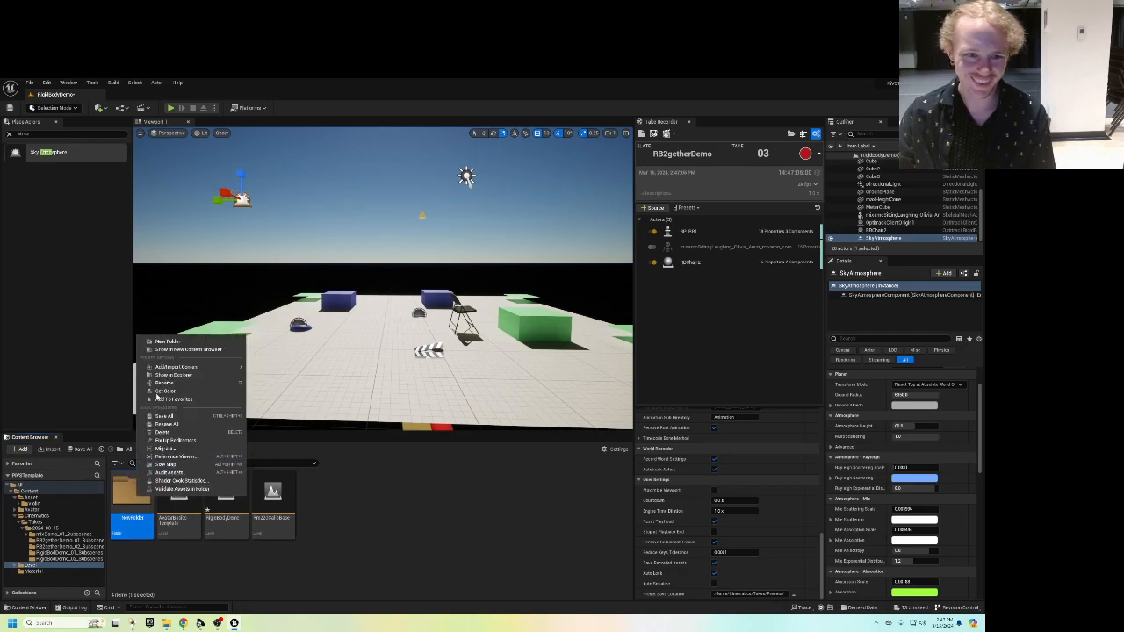
pyautogui.click(163, 431)
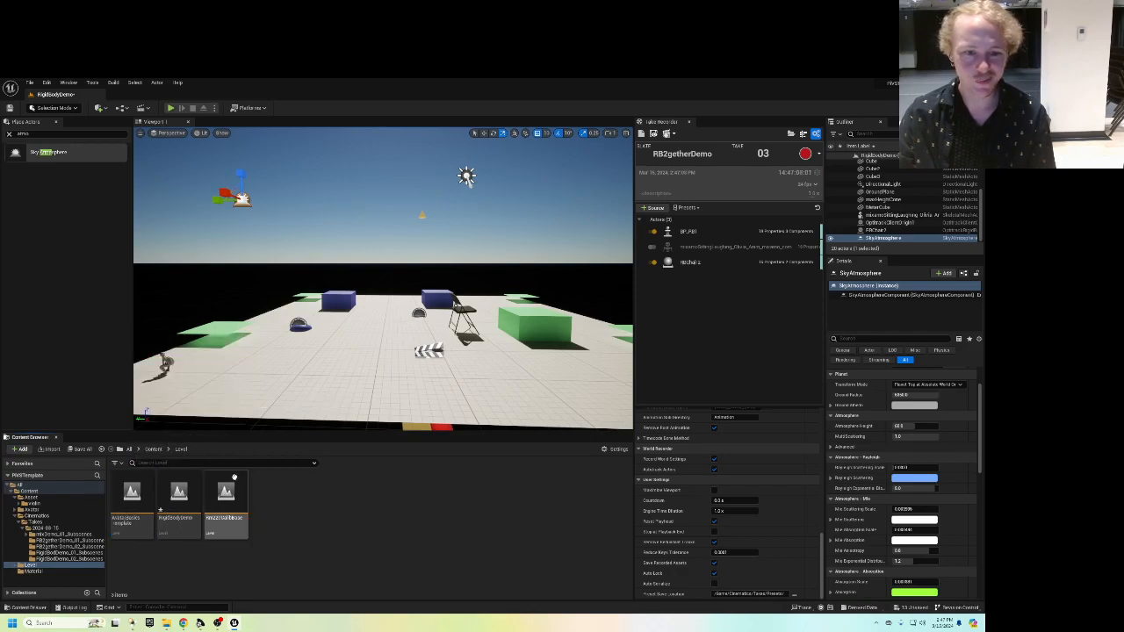
# Create a new level asset with an Lv_ prefixed name in the Level folder, try to open it, and cancel the save request.
pyautogui.rightClick(287, 496)
pyautogui.click(319, 277)
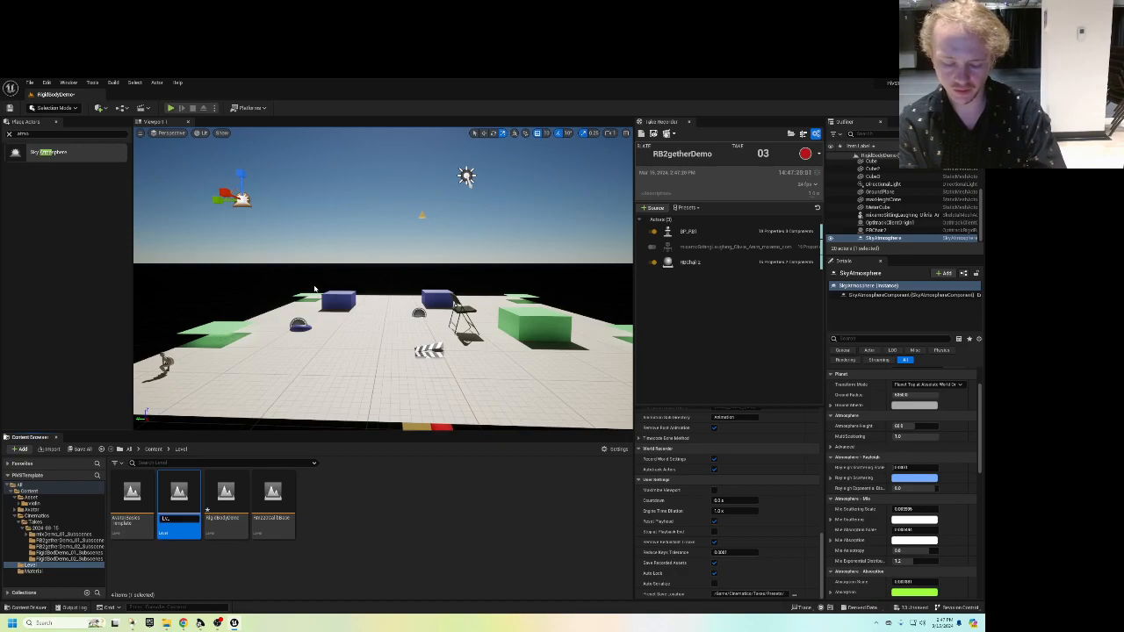
pyautogui.press('Return')
pyautogui.doubleClick(175, 497)
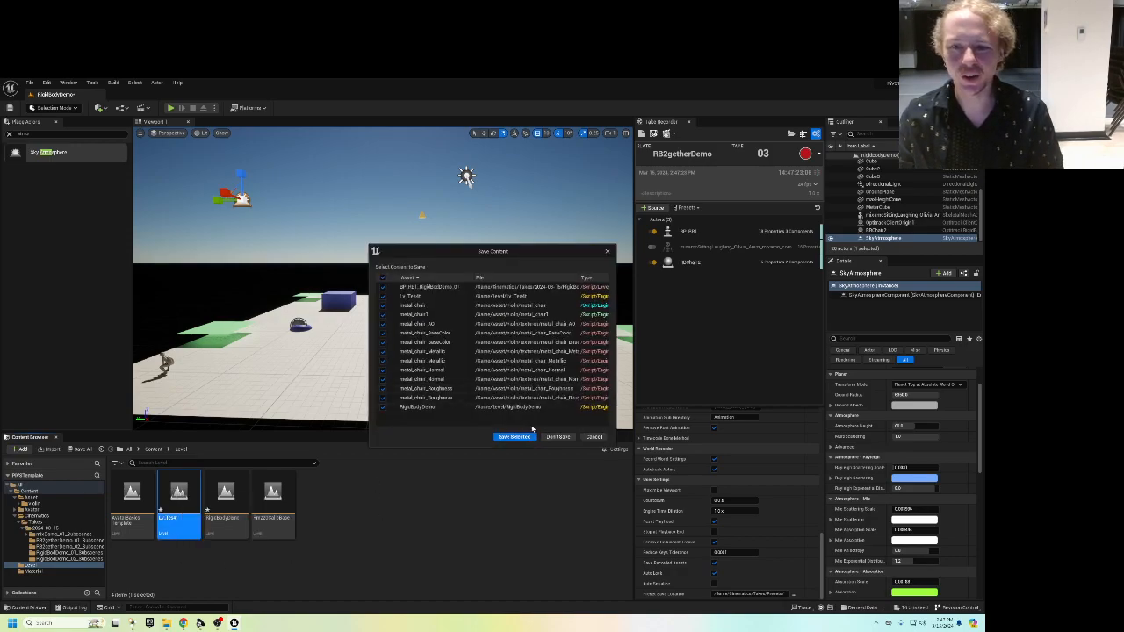
pyautogui.click(595, 437)
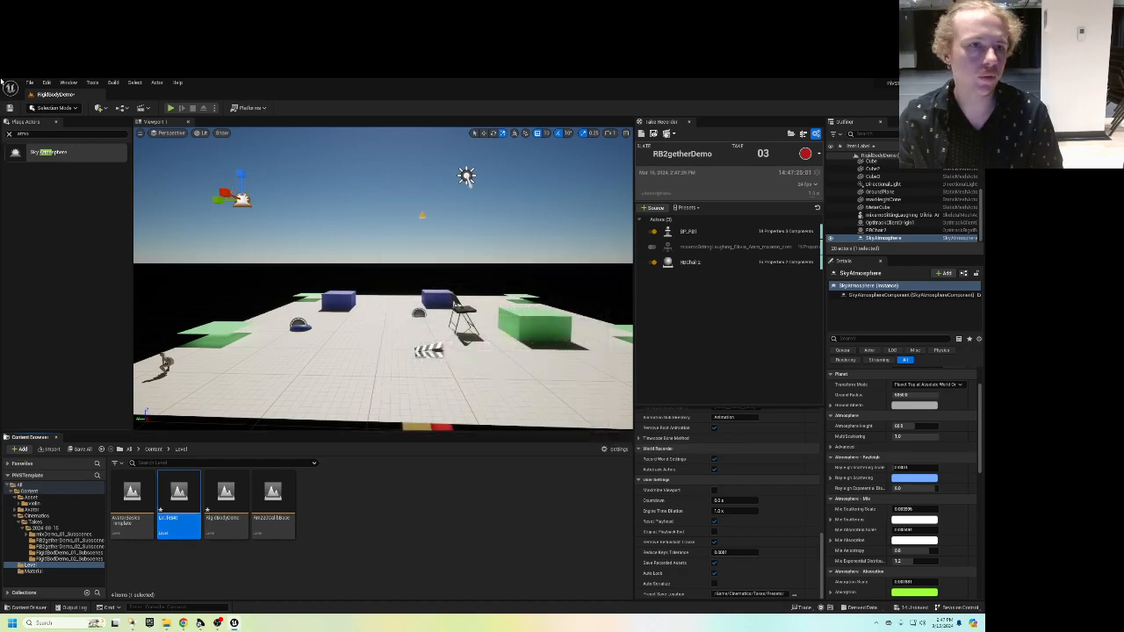
# Save the current level and open the newly created Lv_ level from the Level folder.
pyautogui.click(32, 83)
pyautogui.click(53, 165)
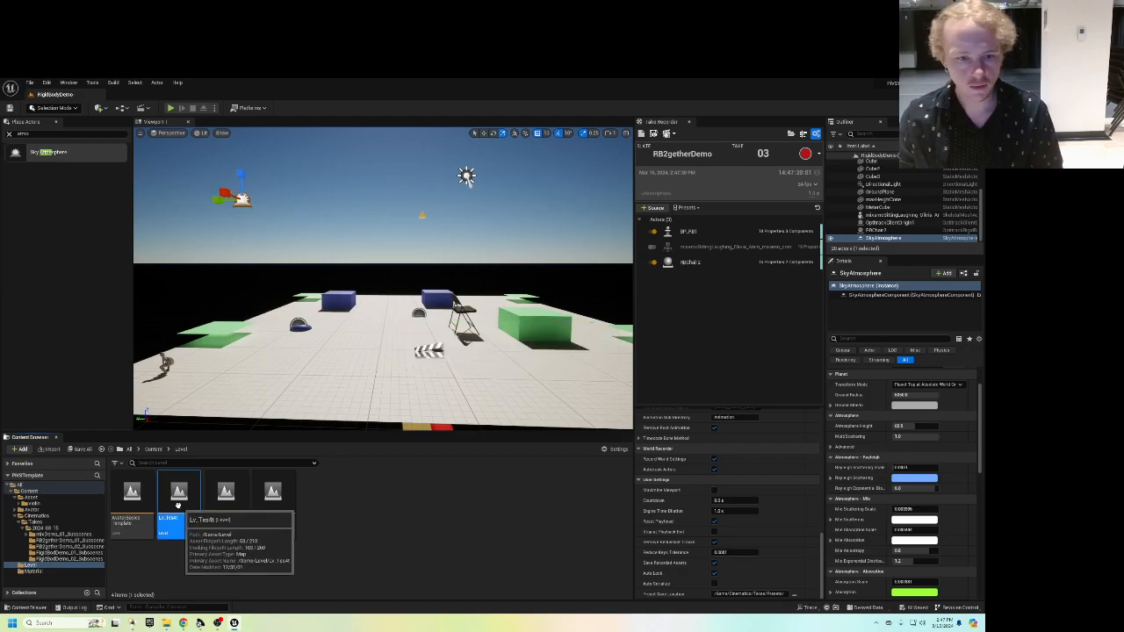
pyautogui.doubleClick(174, 507)
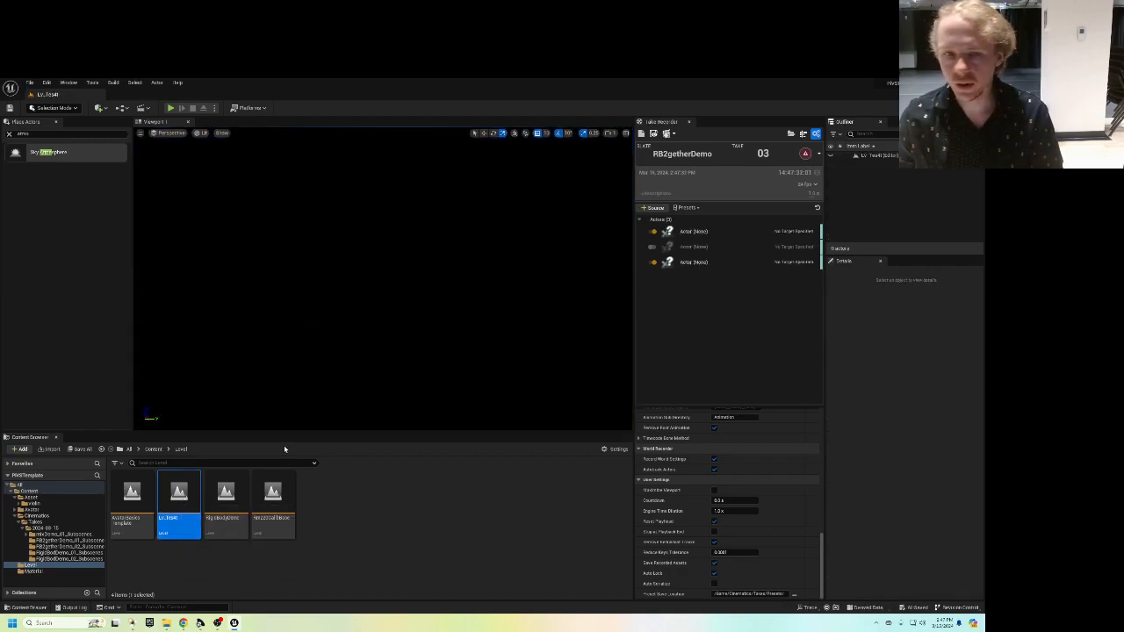
# Find the Sky Atmosphere among the placeable actors and add it to the empty level.
pyautogui.click(8, 134)
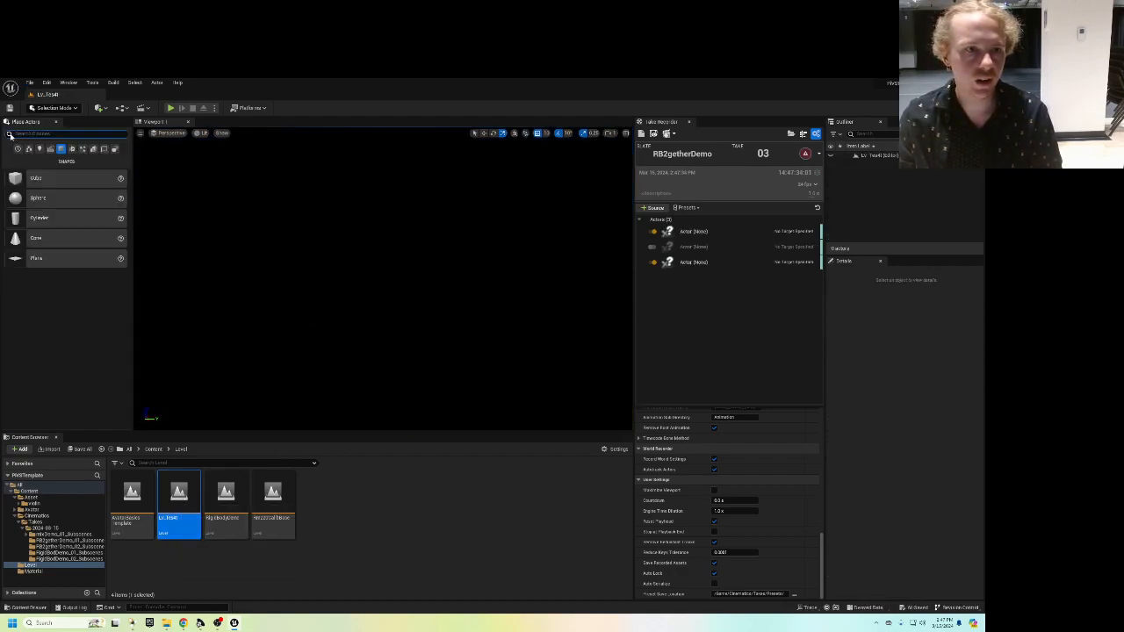
pyautogui.write('a')
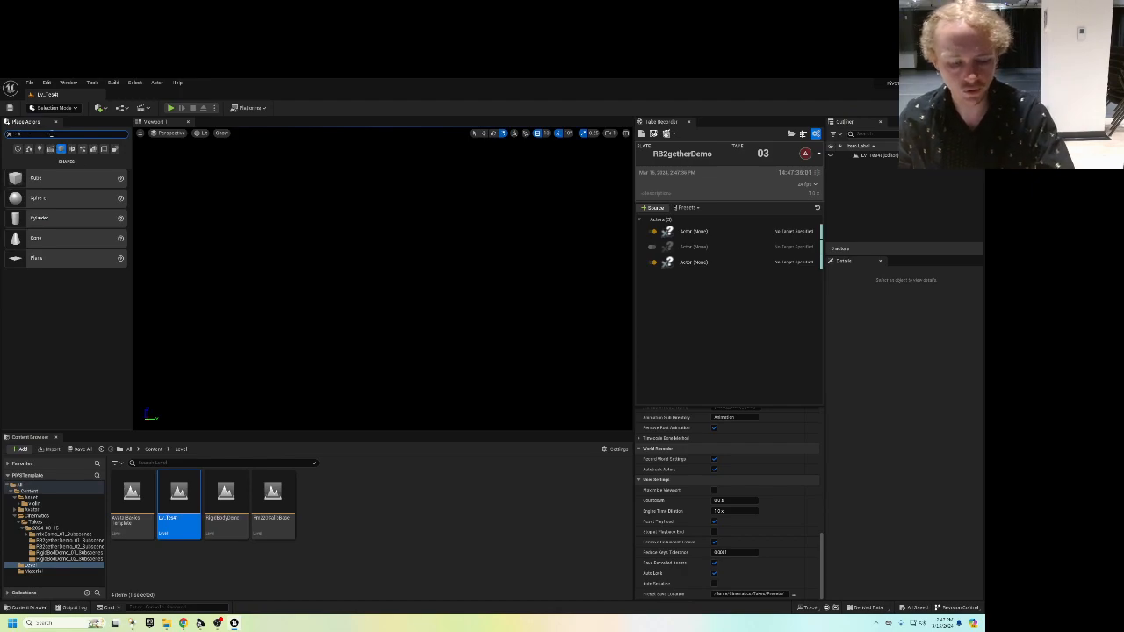
pyautogui.write('t')
pyautogui.moveTo(50, 156); pyautogui.dragTo(383, 256)
# Find the Directional Light with the search text "dir" and add it to the level above the Sky Atmosphere.
pyautogui.click(58, 134)
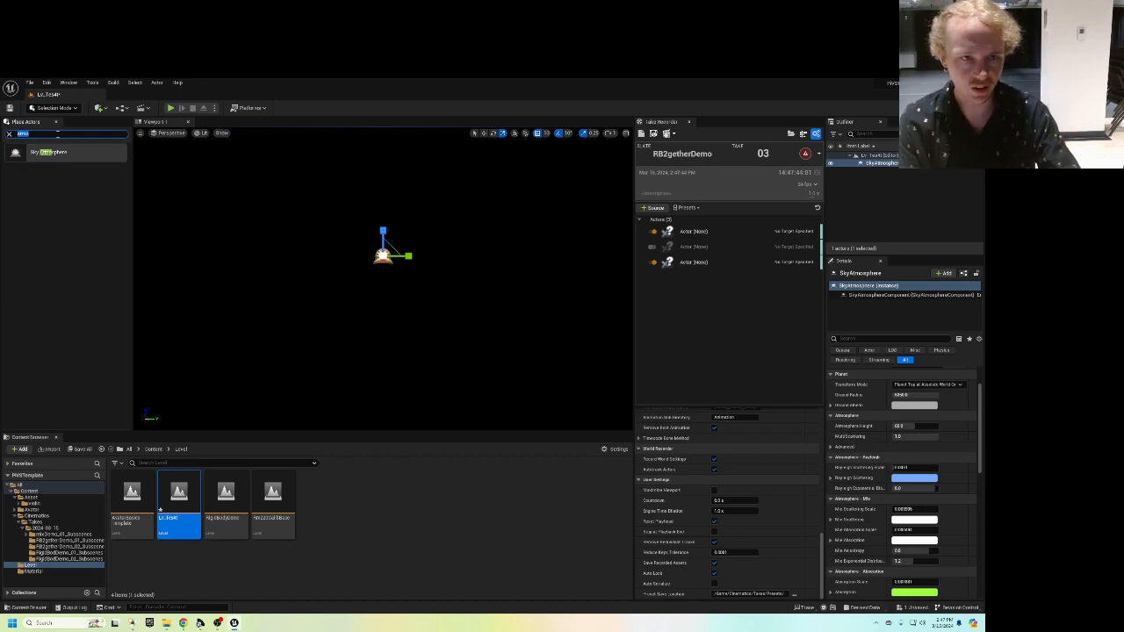
pyautogui.press('BackSpace')
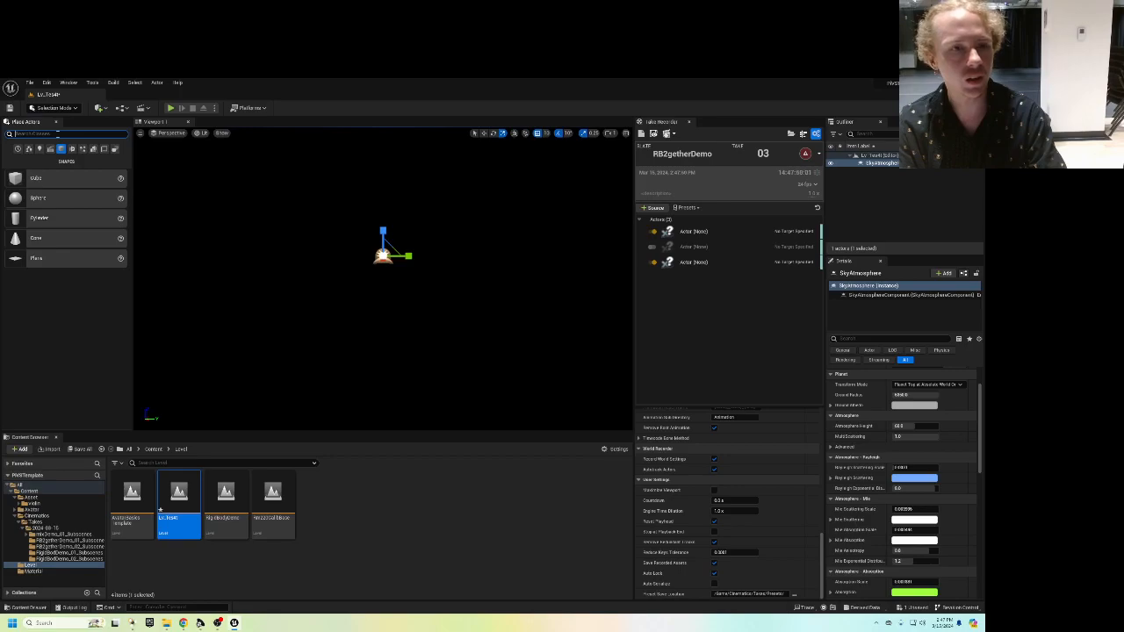
pyautogui.write('di')
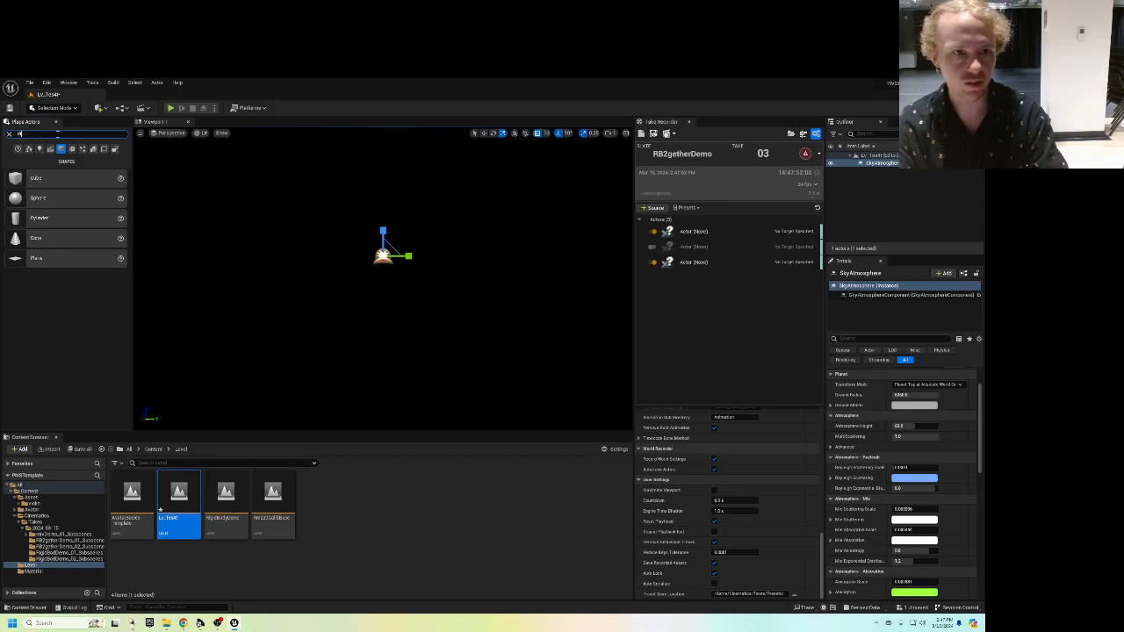
pyautogui.write('r')
pyautogui.moveTo(52, 152); pyautogui.dragTo(433, 208)
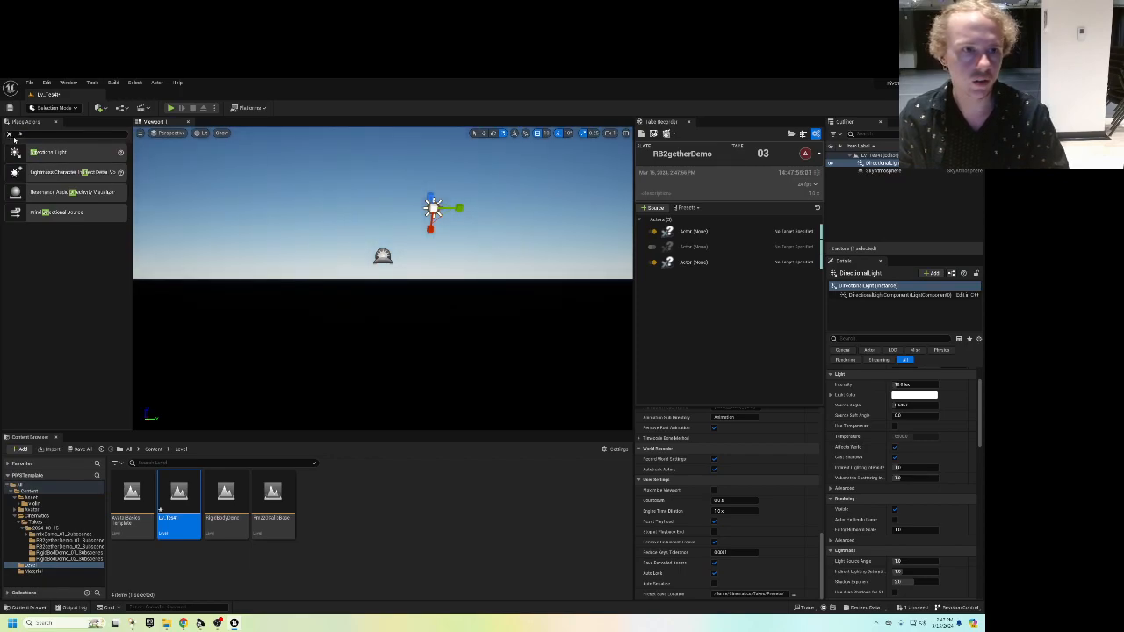
# Add a plane at location 0, 0, 0 and scale it up uniformly into a large floor.
pyautogui.click(9, 136)
pyautogui.moveTo(45, 255); pyautogui.dragTo(364, 329)
pyautogui.scroll(2, 935, 390)
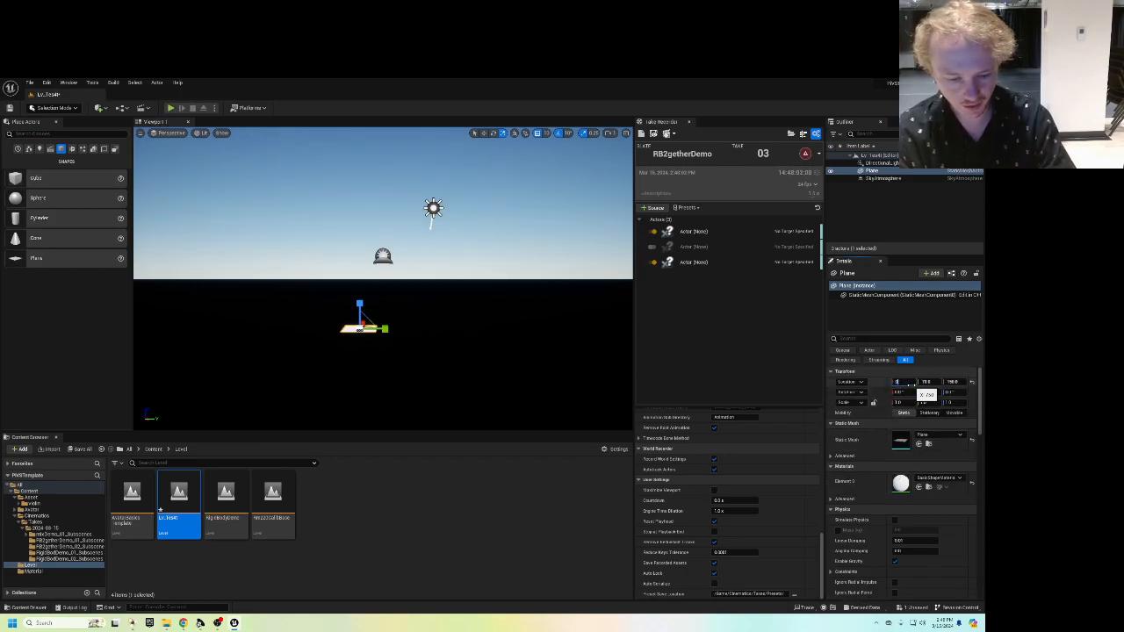
pyautogui.press('Tab')
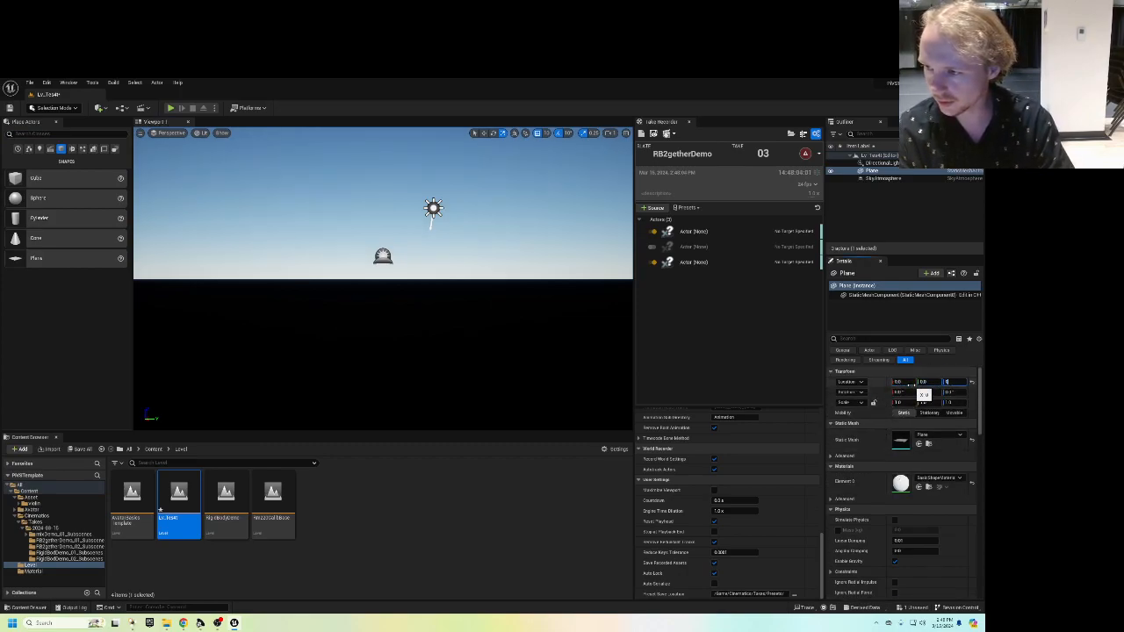
pyautogui.moveTo(398, 343); pyautogui.dragTo(381, 376, button='middle')
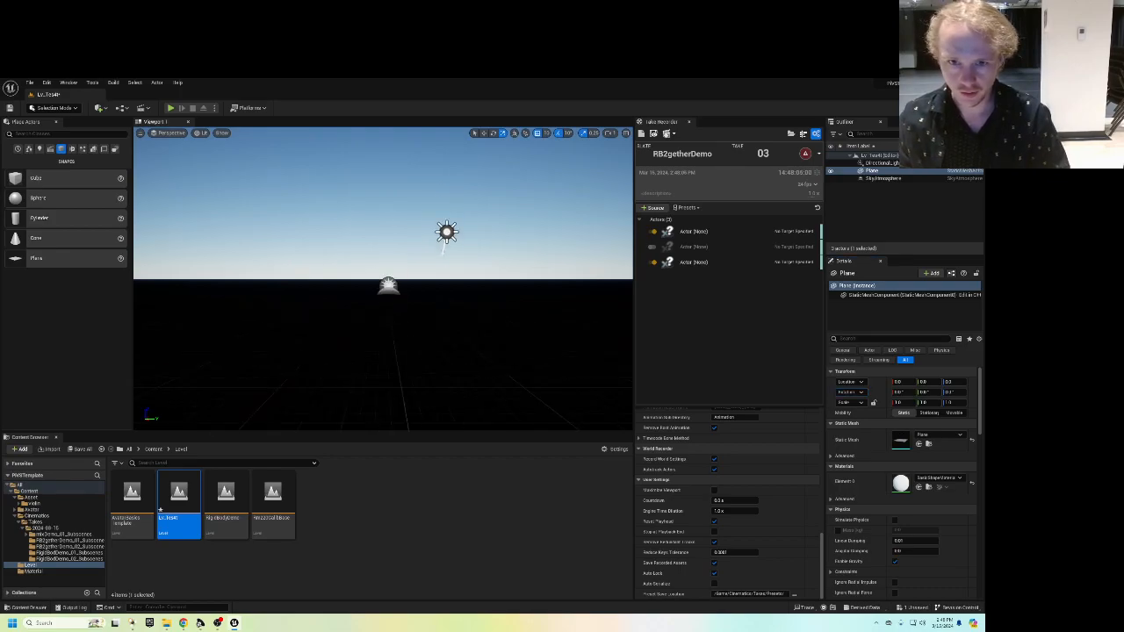
pyautogui.moveTo(371, 372); pyautogui.dragTo(478, 320)
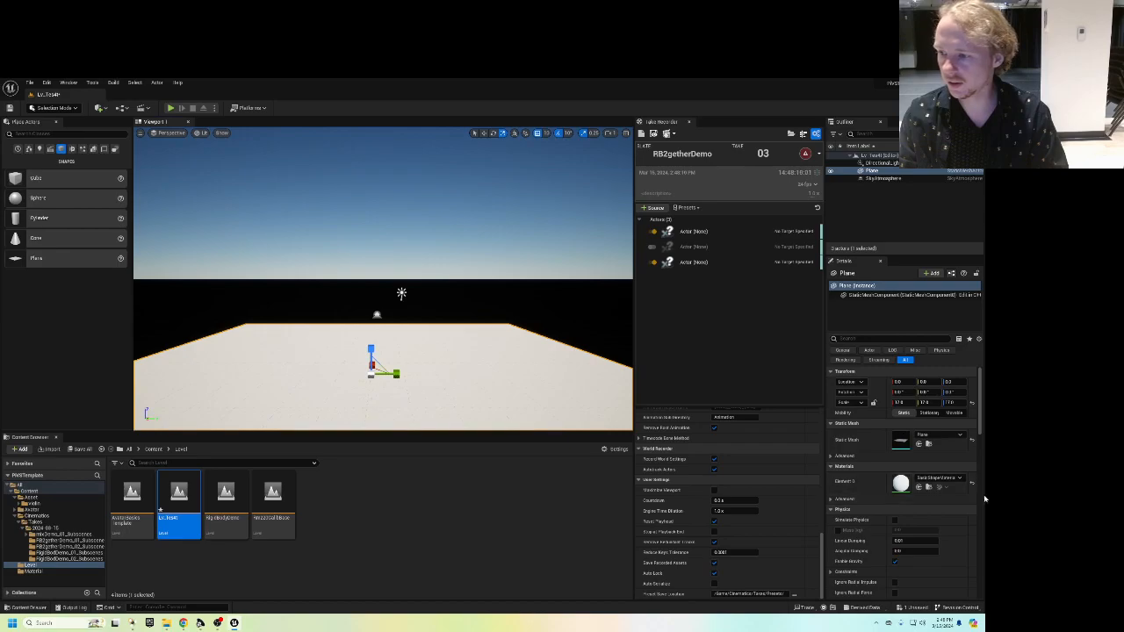
# Assign the pale green material instance to the floor plane's material element.
pyautogui.click(929, 467)
pyautogui.click(894, 468)
pyautogui.click(930, 477)
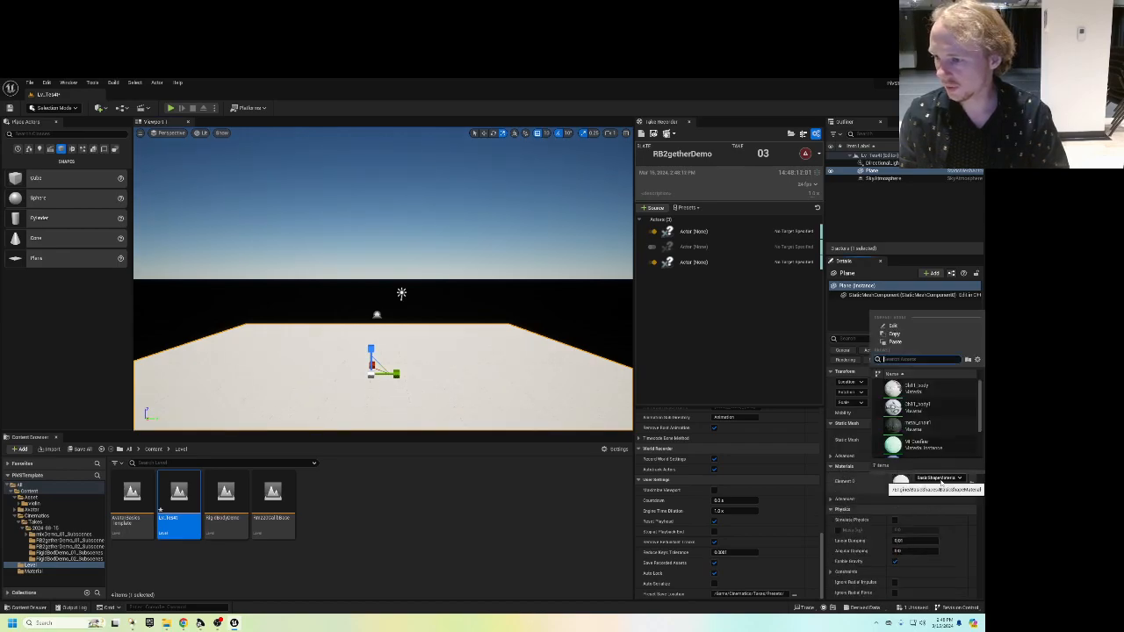
pyautogui.click(917, 446)
pyautogui.scroll(-2, 483, 354)
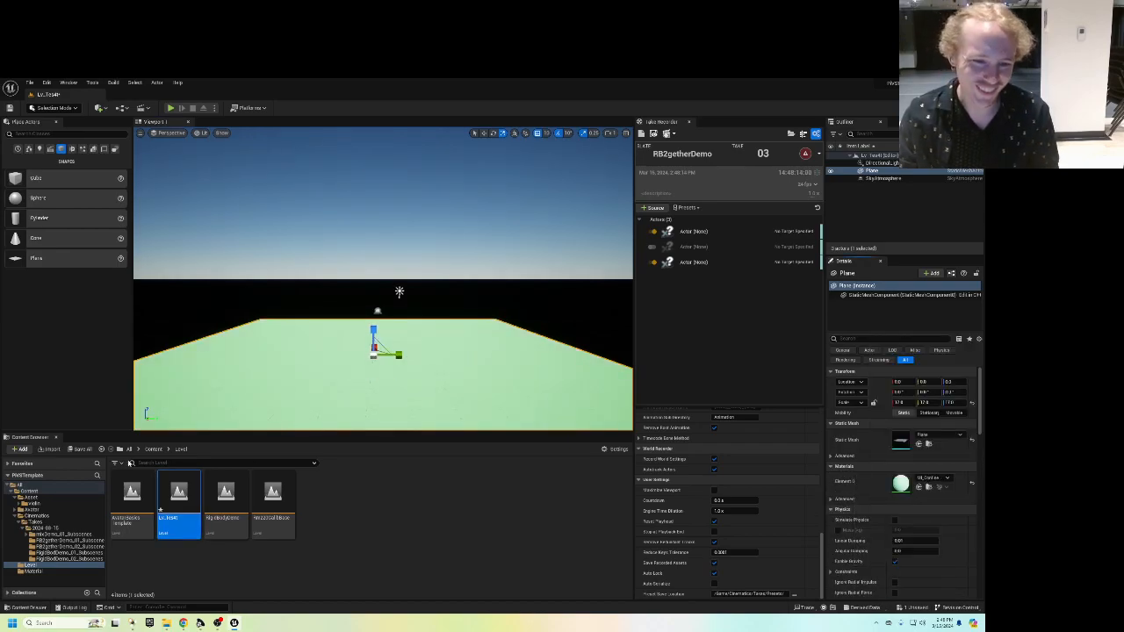
# Place the RB2getherDemo_02 level sequence from the dated Cinematics/Takes folder onto the green floor.
pyautogui.click(153, 449)
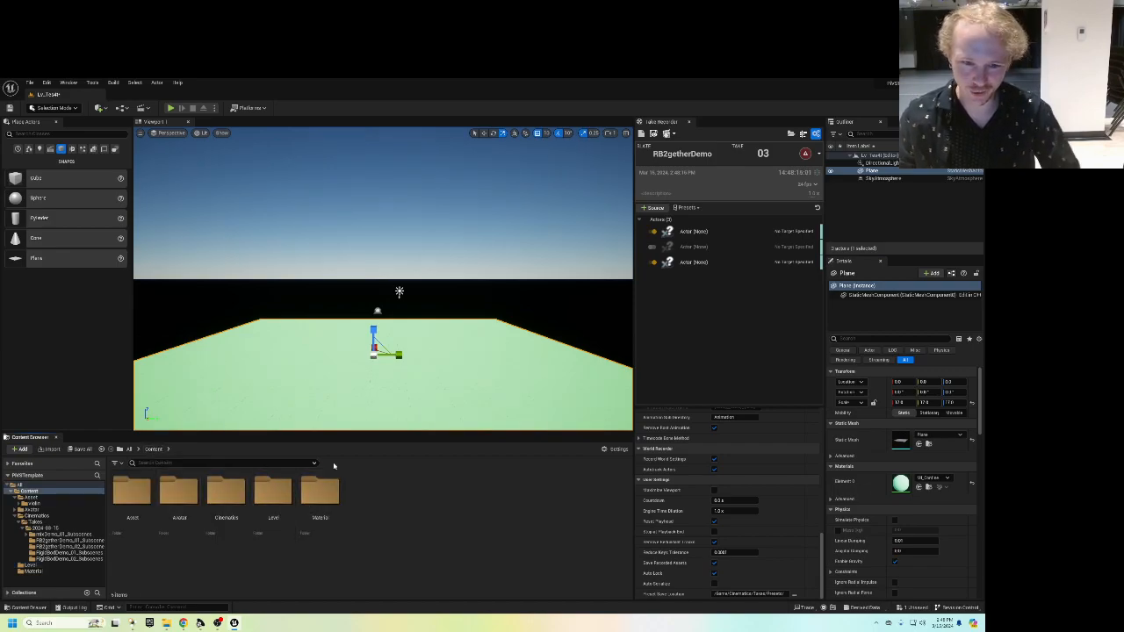
pyautogui.doubleClick(222, 508)
pyautogui.doubleClick(133, 496)
pyautogui.click(140, 498)
pyautogui.doubleClick(138, 498)
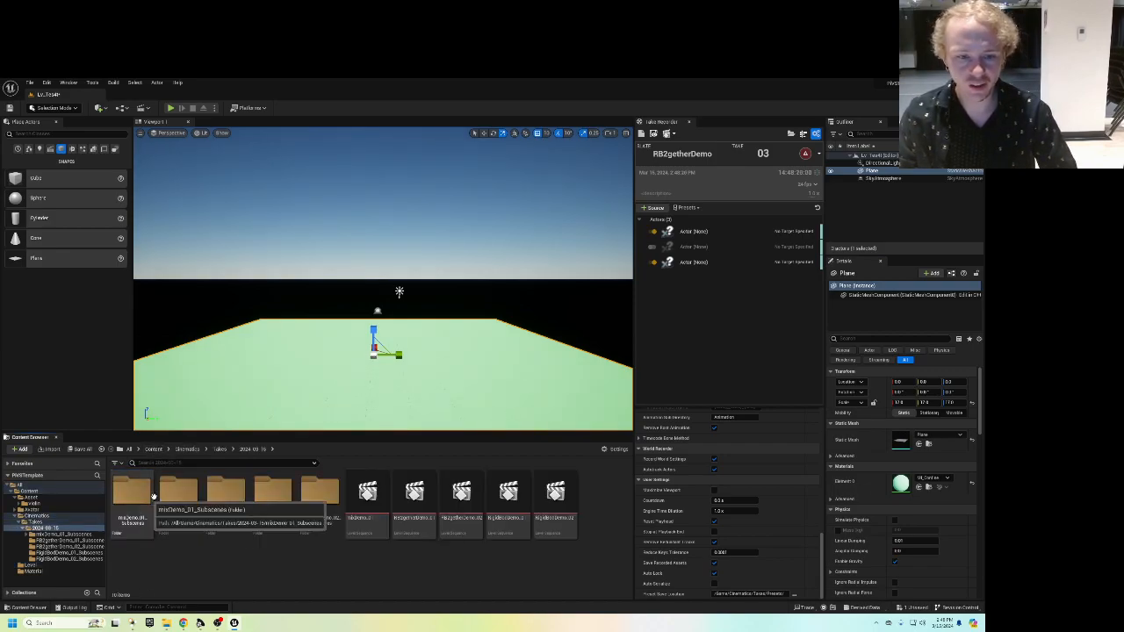
pyautogui.click(226, 494)
pyautogui.doubleClick(226, 494)
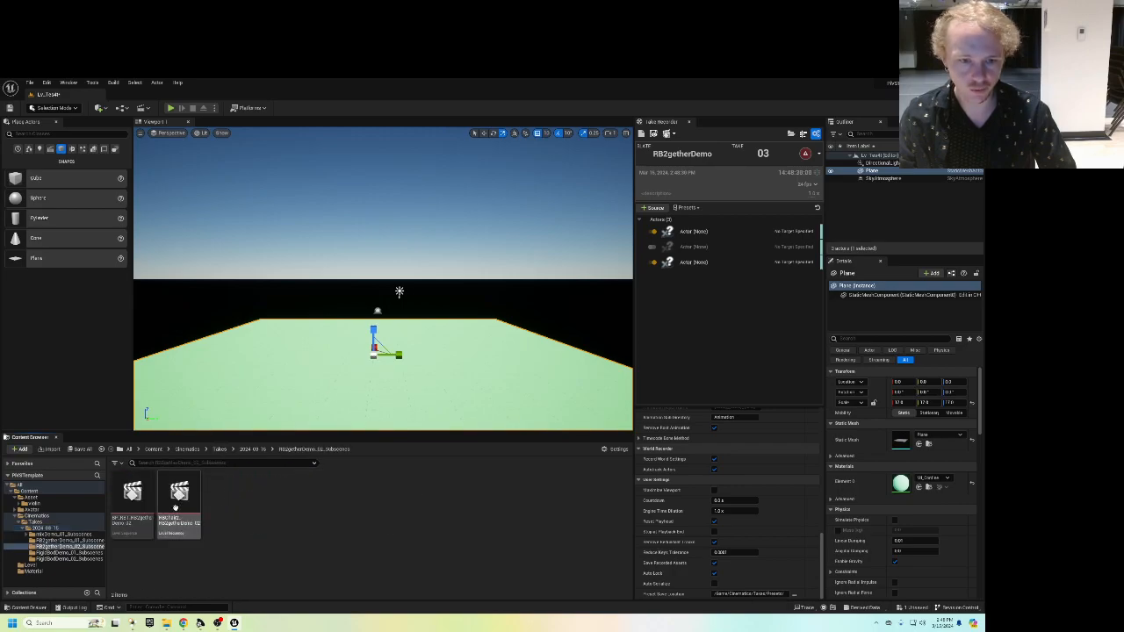
pyautogui.click(262, 448)
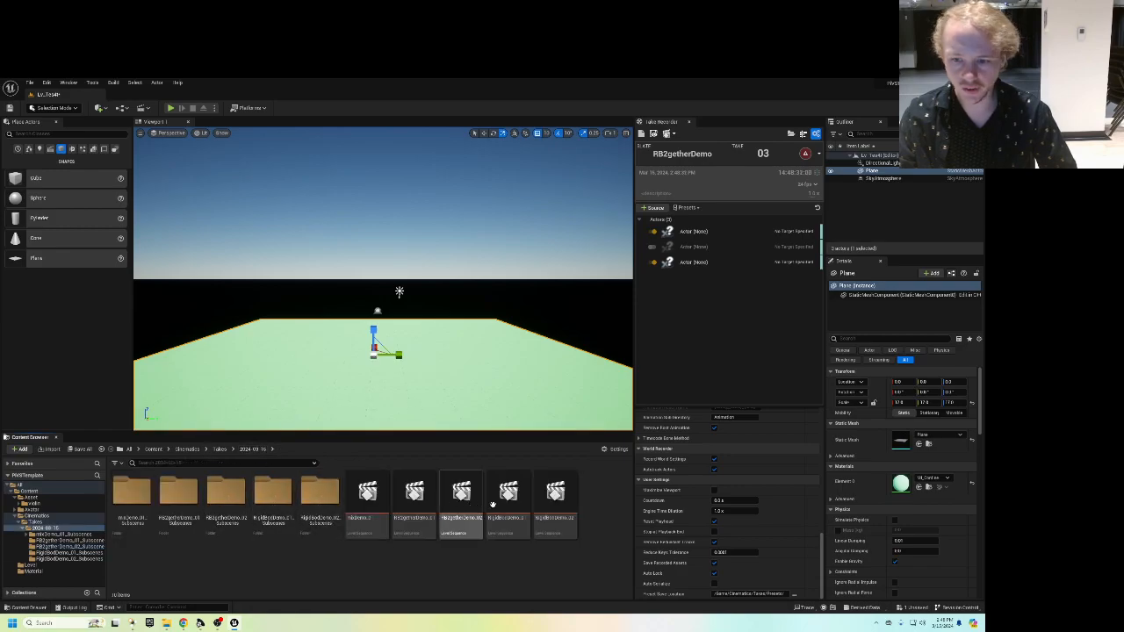
pyautogui.moveTo(462, 512); pyautogui.dragTo(426, 360)
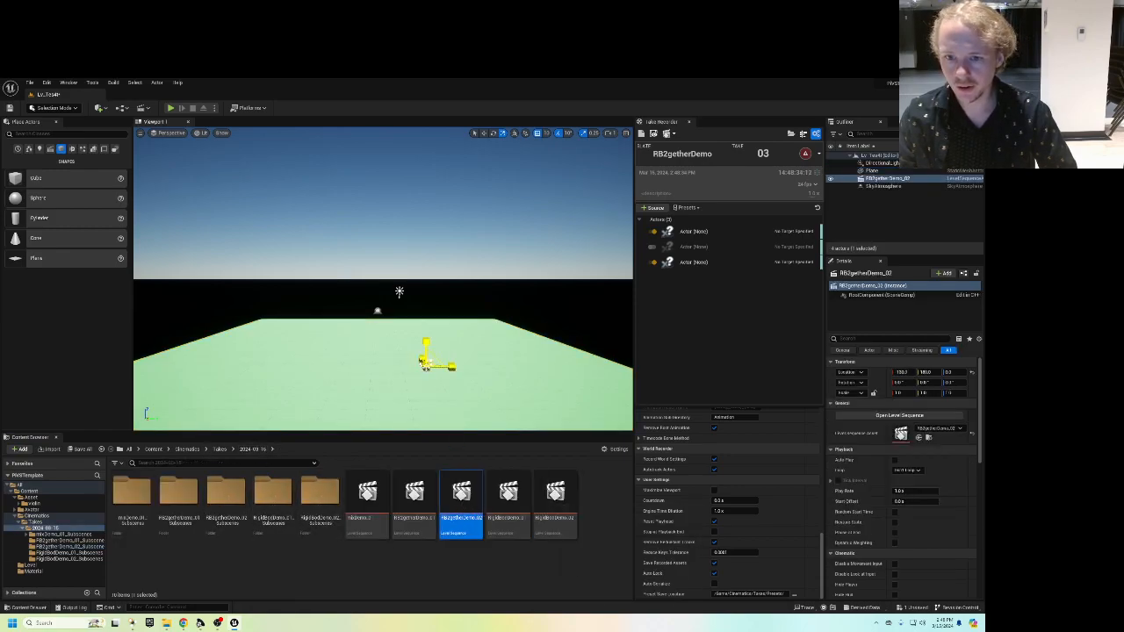
# Place the mixamo sitting-laughing sequence from mixDemo_01's subscenes with auto play enabled, and its recorded animation asset, at separate spots on the floor.
pyautogui.click(130, 507)
pyautogui.doubleClick(130, 508)
pyautogui.click(128, 489)
pyautogui.moveTo(168, 508); pyautogui.dragTo(293, 316)
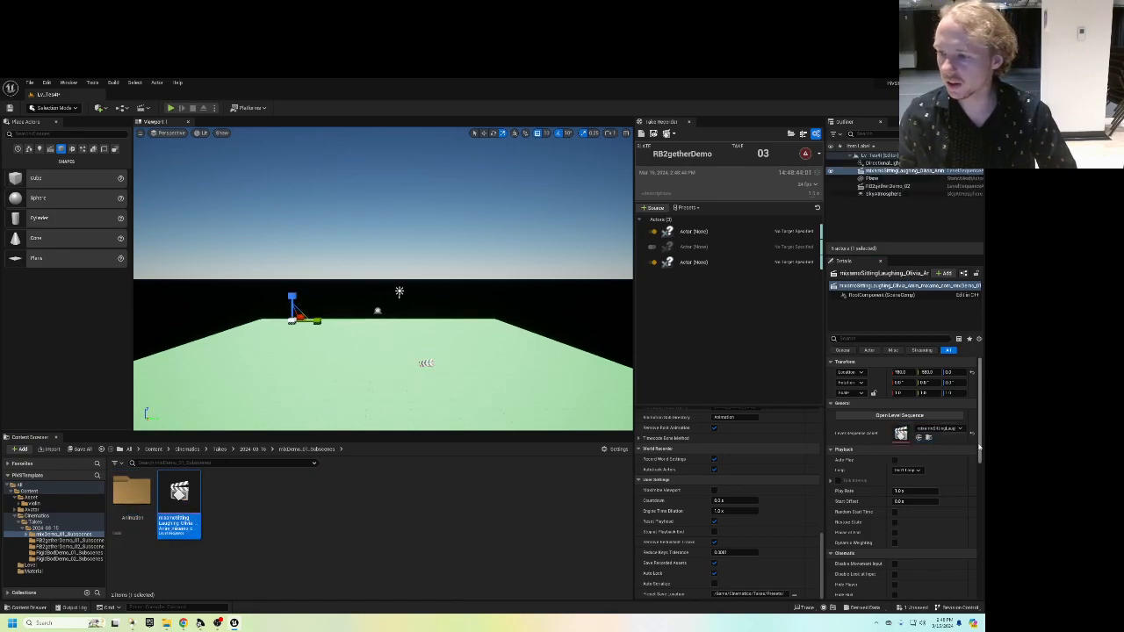
pyautogui.doubleClick(132, 496)
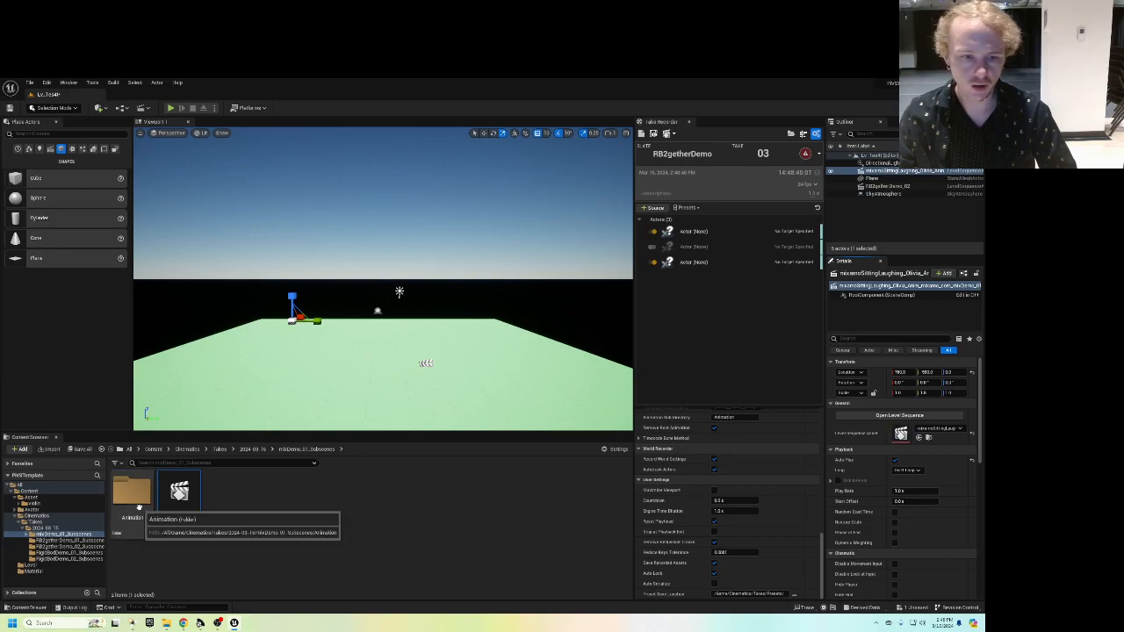
pyautogui.moveTo(132, 500); pyautogui.dragTo(502, 337)
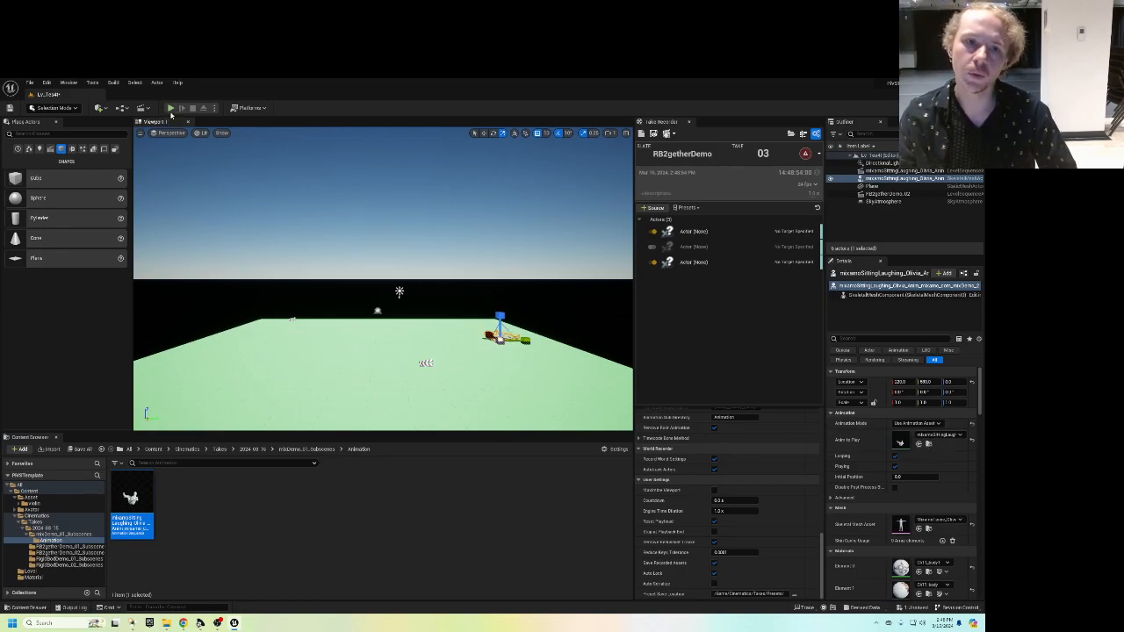
# Play the level to preview the placed recordings and stop the playback.
pyautogui.click(171, 108)
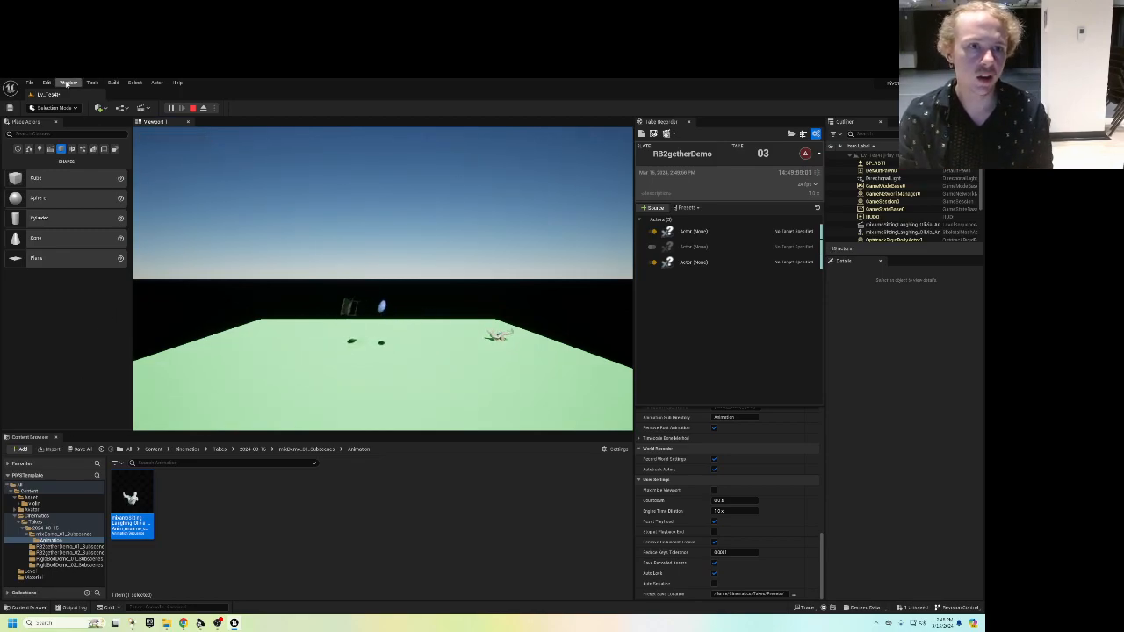
pyautogui.click(69, 82)
pyautogui.click(193, 110)
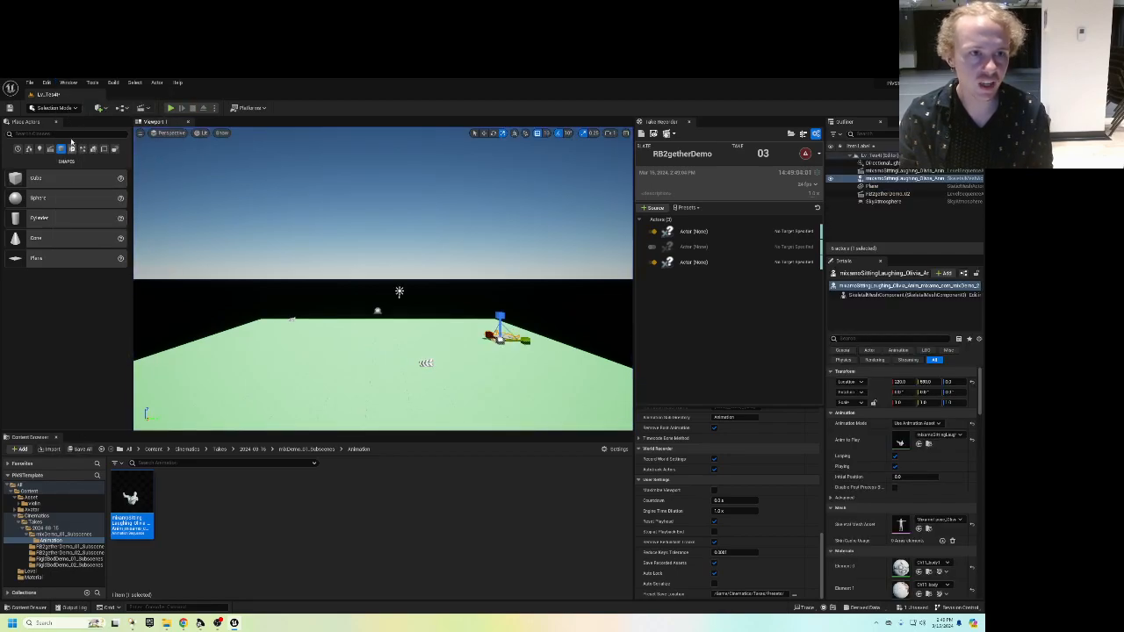
# Add a new level sequence and save it as sQ_Camera1 in a new Seq folder under Content.
pyautogui.click(142, 107)
pyautogui.click(175, 130)
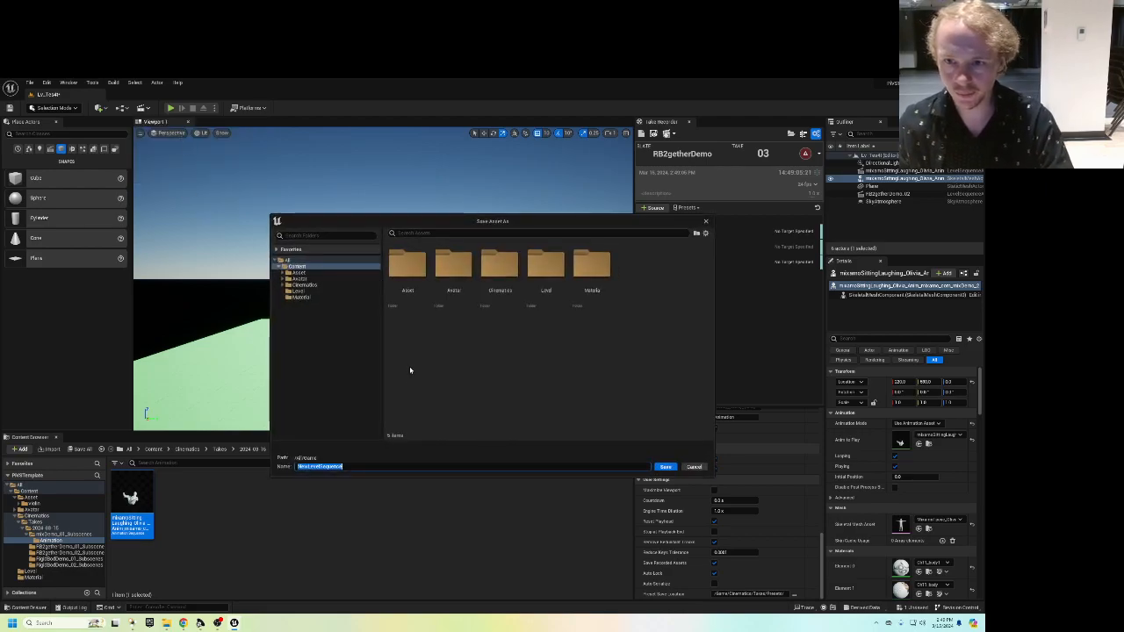
pyautogui.rightClick(492, 395)
pyautogui.click(499, 409)
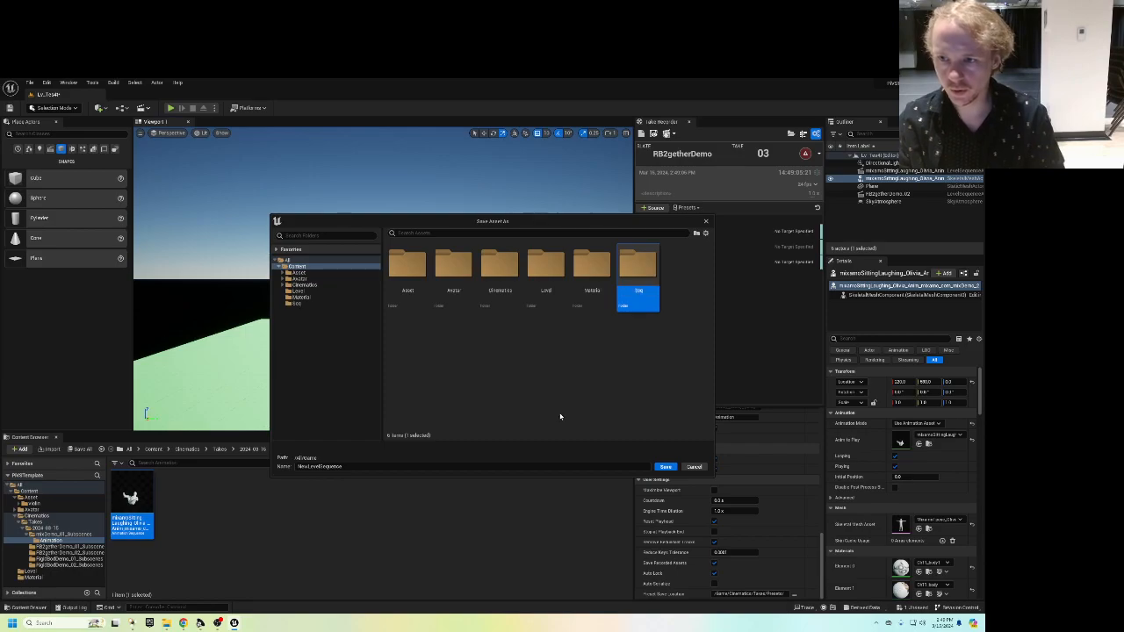
pyautogui.doubleClick(643, 274)
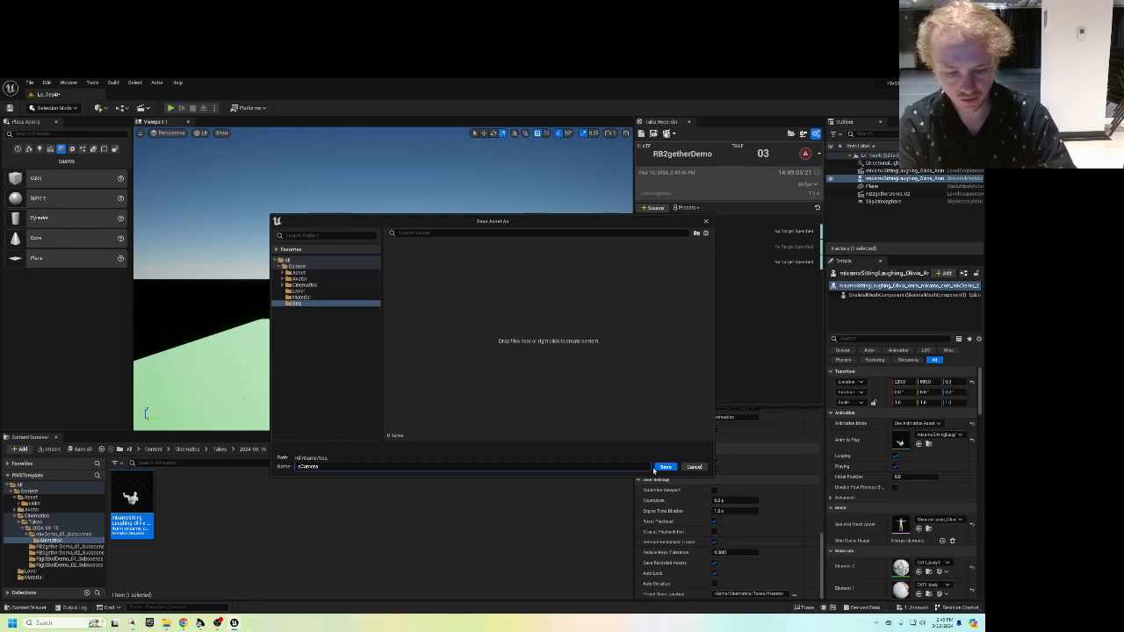
pyautogui.write('_)')
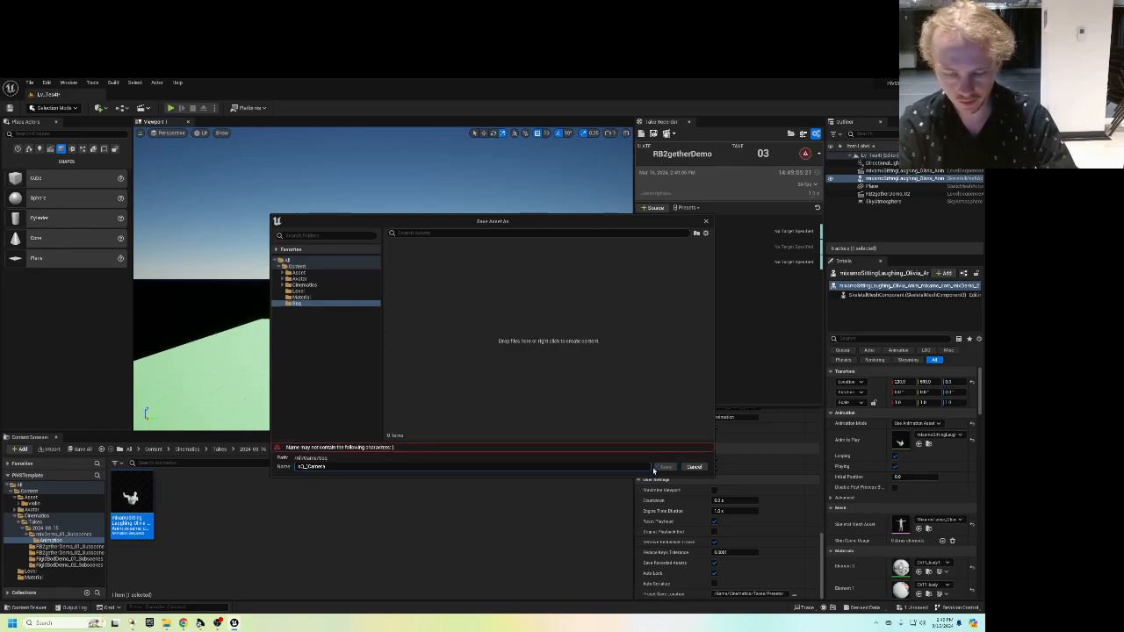
pyautogui.press('BackSpace')
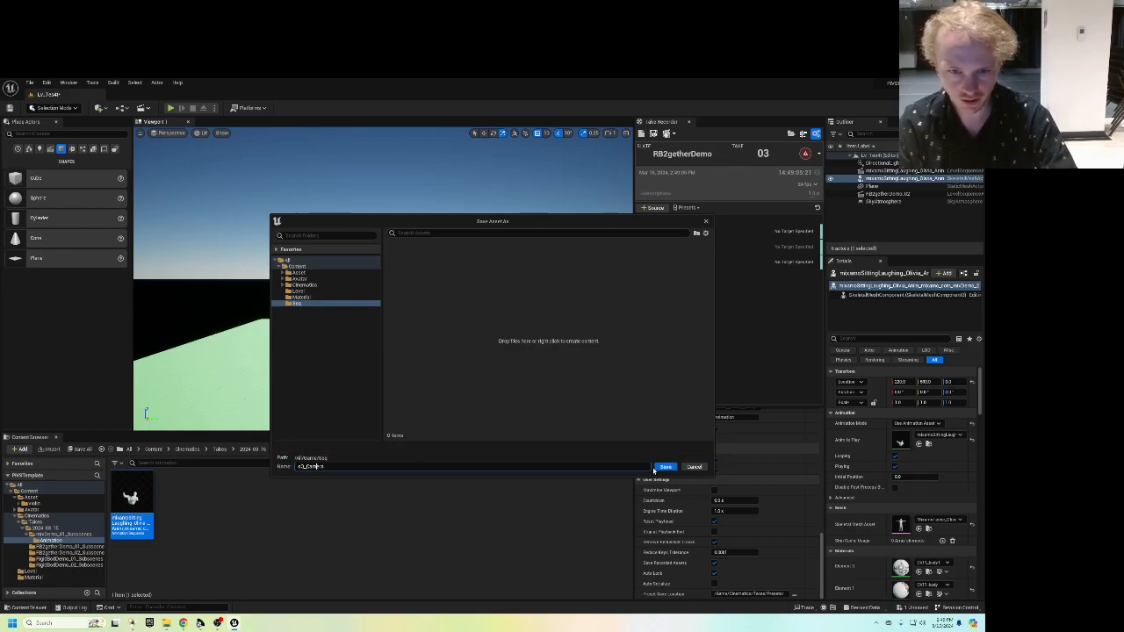
pyautogui.click(666, 466)
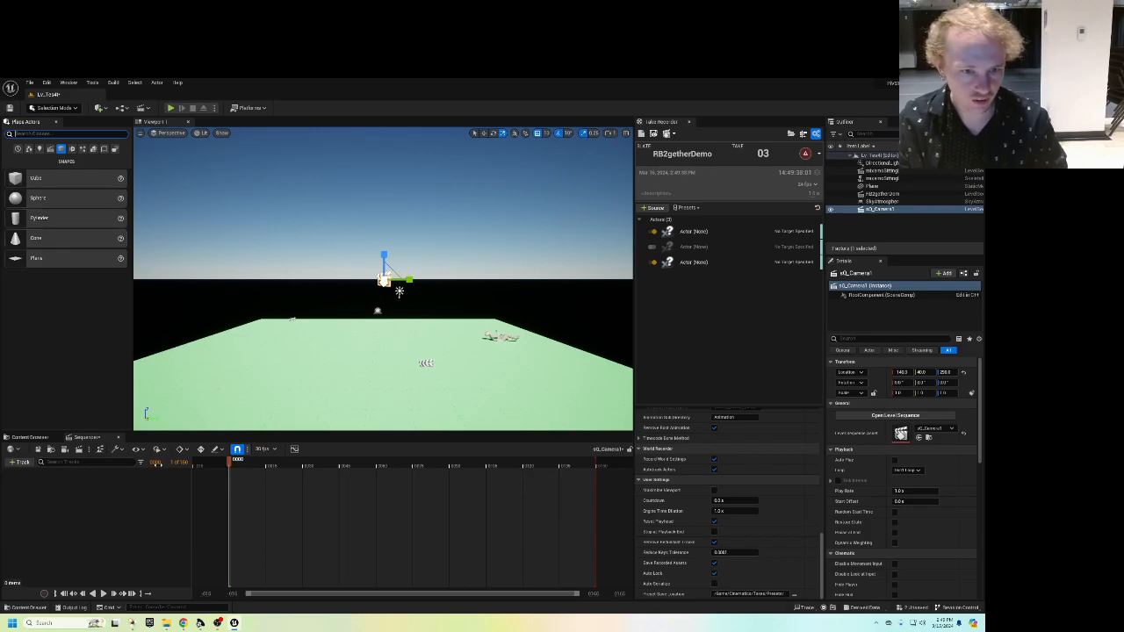
# Create a cine camera in the sequence and key its transform at frame 0 with the whole green floor framed.
pyautogui.click(64, 447)
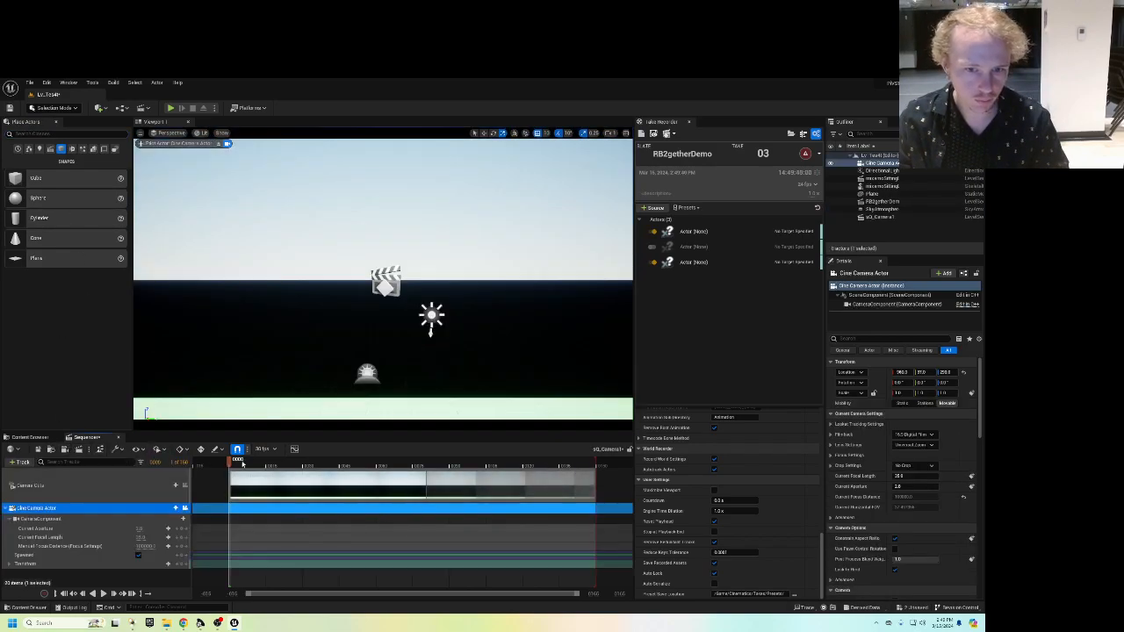
pyautogui.scroll(-5, 347, 345)
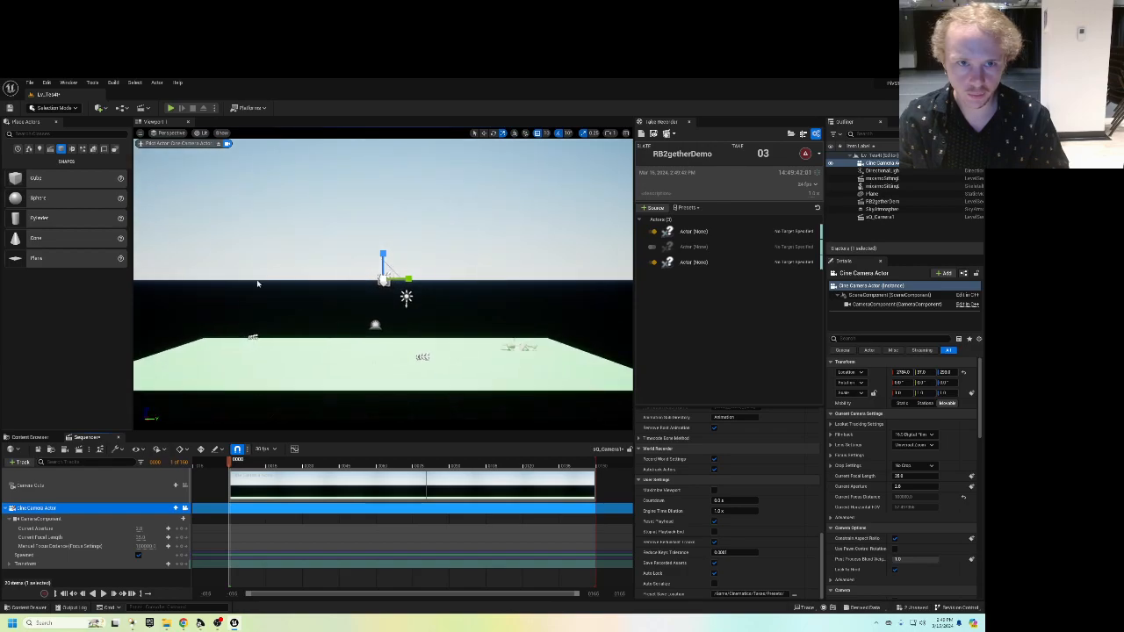
pyautogui.moveTo(333, 251)
pyautogui.mouseDown(button='right')
pyautogui.moveTo(333, 290)
pyautogui.moveTo(333, 228)
pyautogui.moveTo(331, 272)
pyautogui.mouseUp(button='right')
pyautogui.scroll(4, 332, 276)
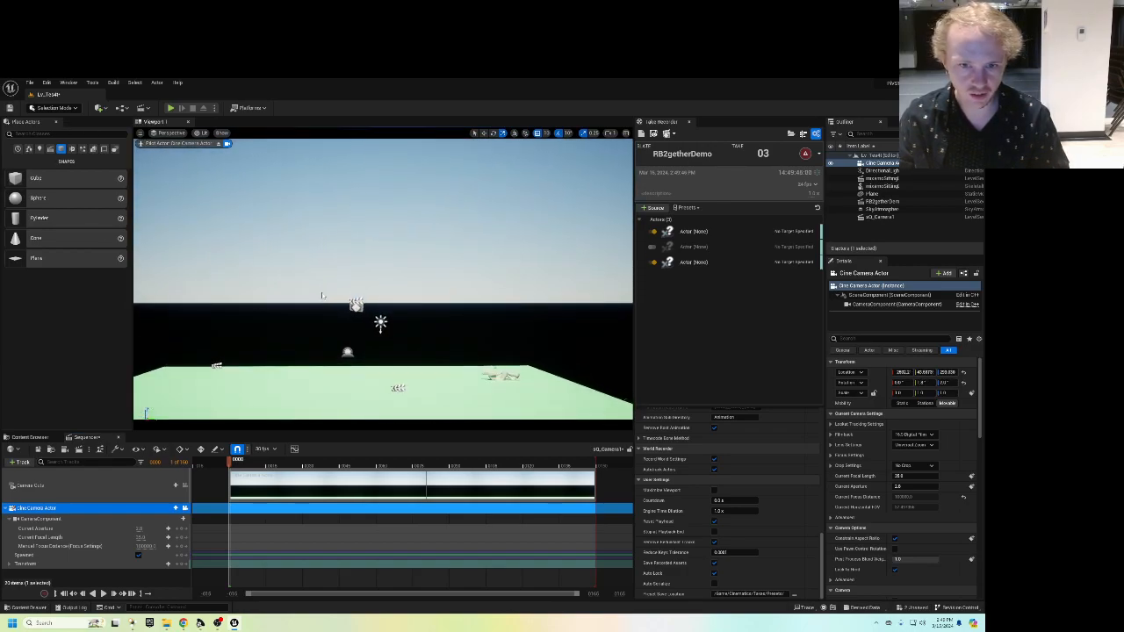
pyautogui.moveTo(324, 296); pyautogui.dragTo(272, 340, button='middle')
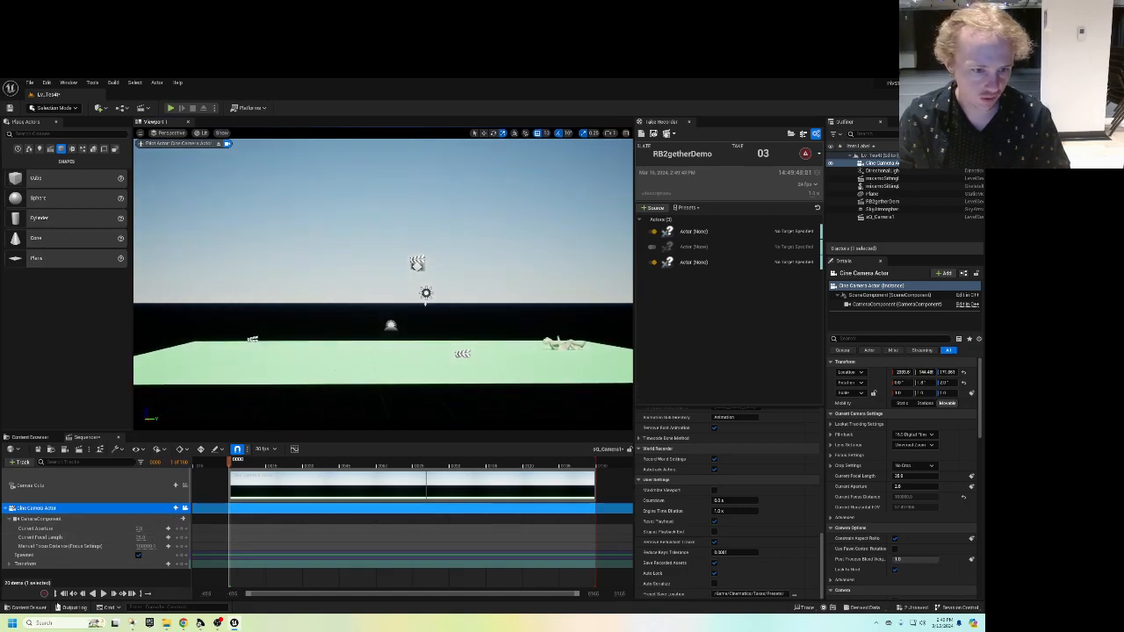
pyautogui.click(182, 565)
# Move the cine camera close to the sitting character and key its transform at frame 33.
pyautogui.press('w')
pyautogui.moveTo(383, 289); pyautogui.dragTo(503, 335, button='right')
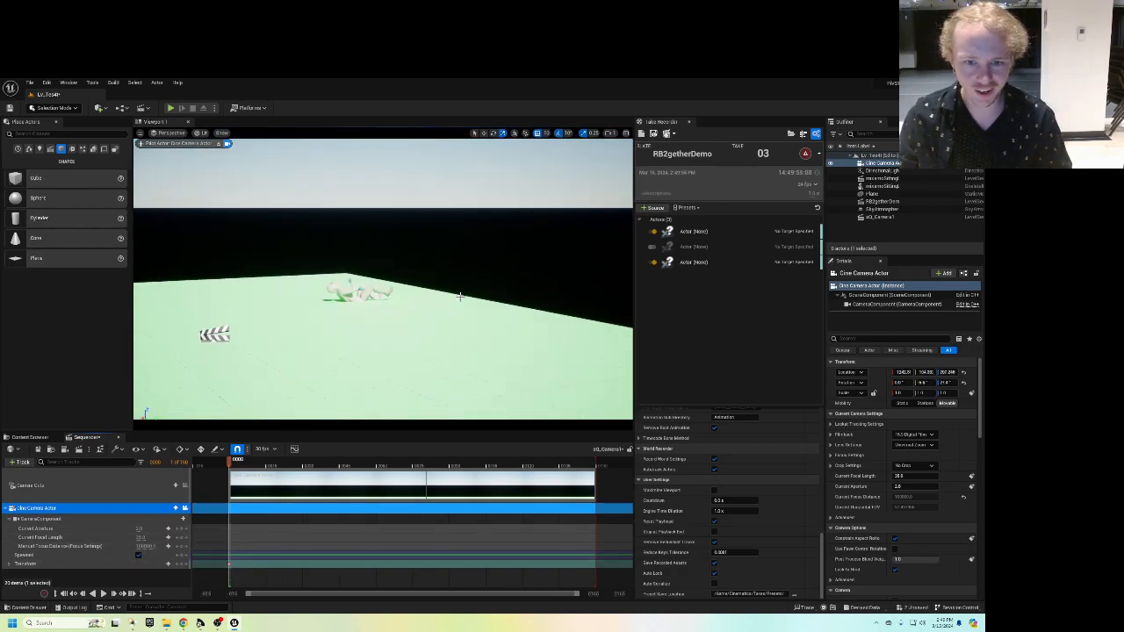
pyautogui.moveTo(229, 463); pyautogui.dragTo(302, 461)
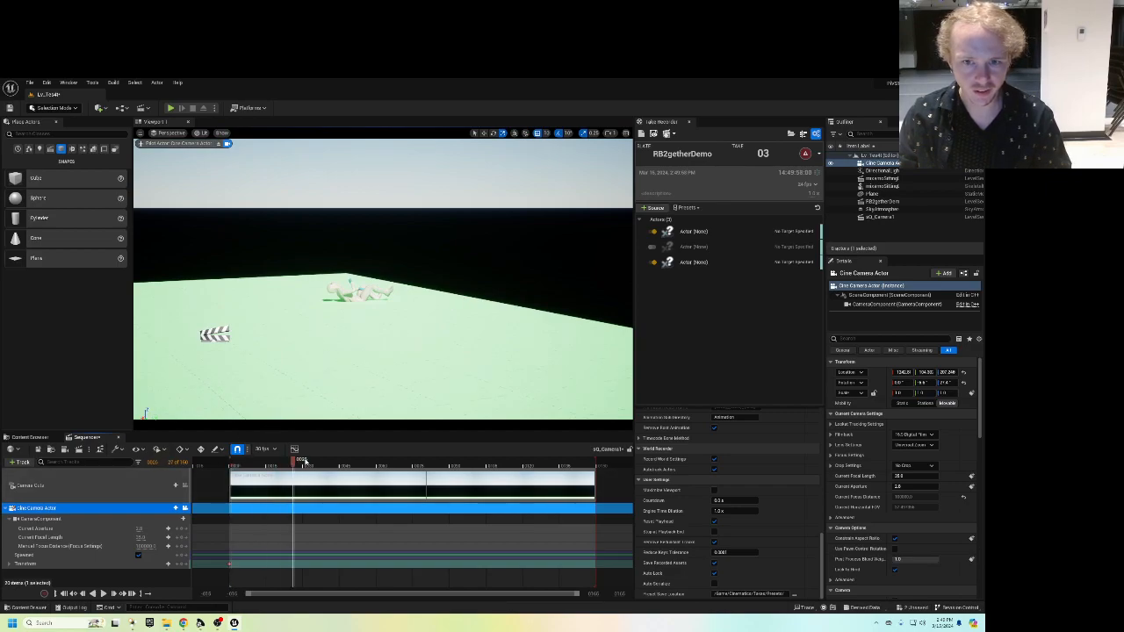
pyautogui.click(181, 566)
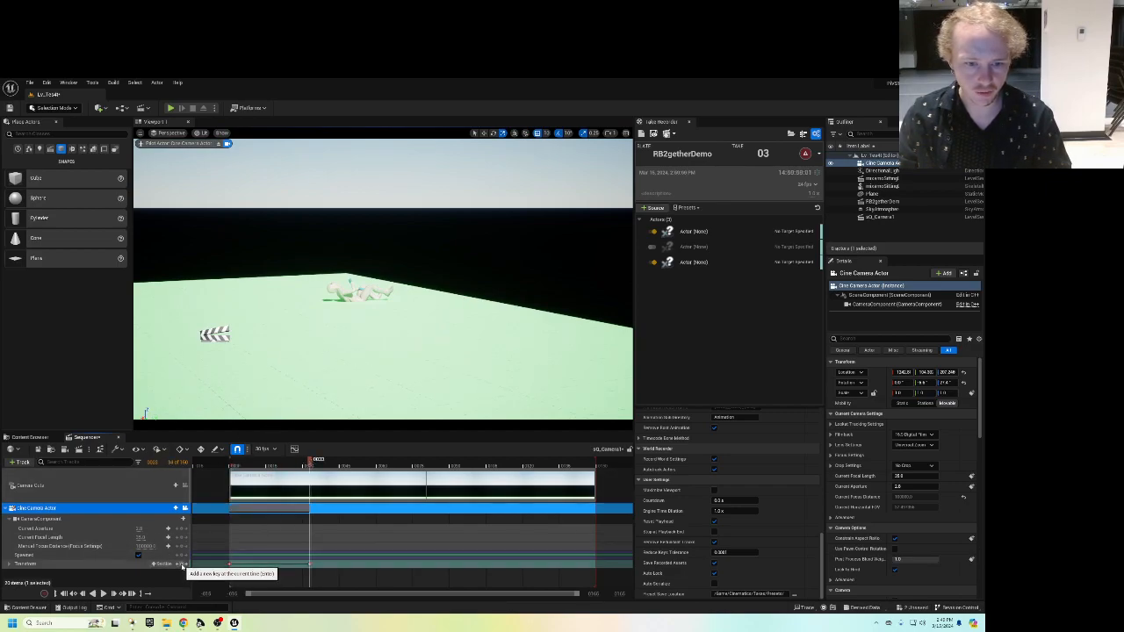
# Replace the camera's frame 0 transform key with a new wide view of the floor from in front.
pyautogui.moveTo(309, 463); pyautogui.dragTo(232, 473)
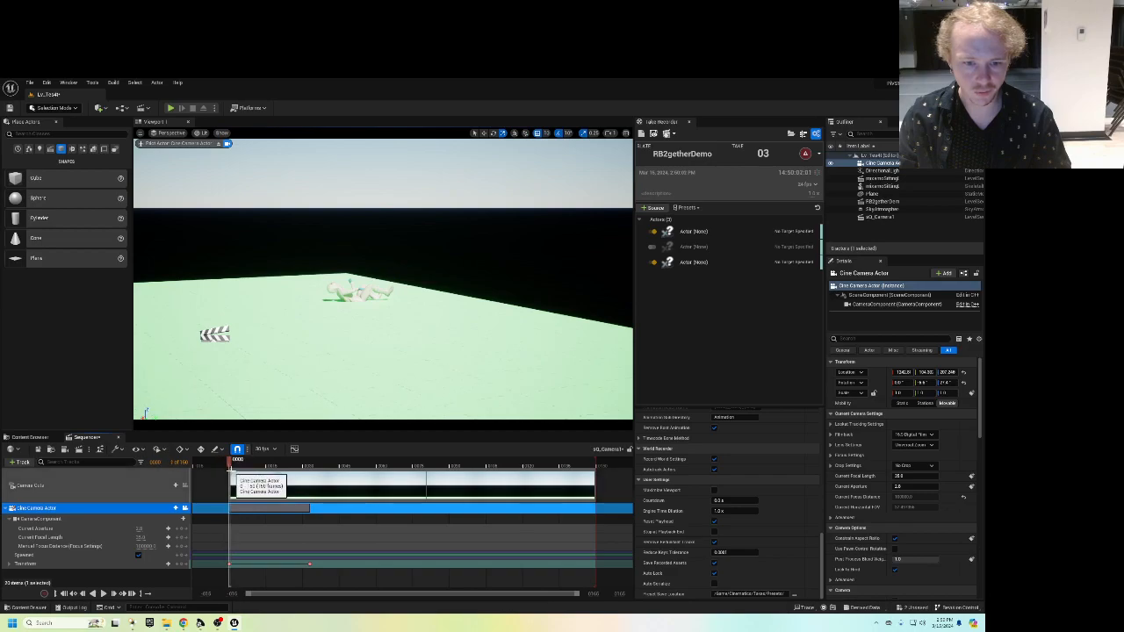
pyautogui.moveTo(225, 556); pyautogui.dragTo(237, 575)
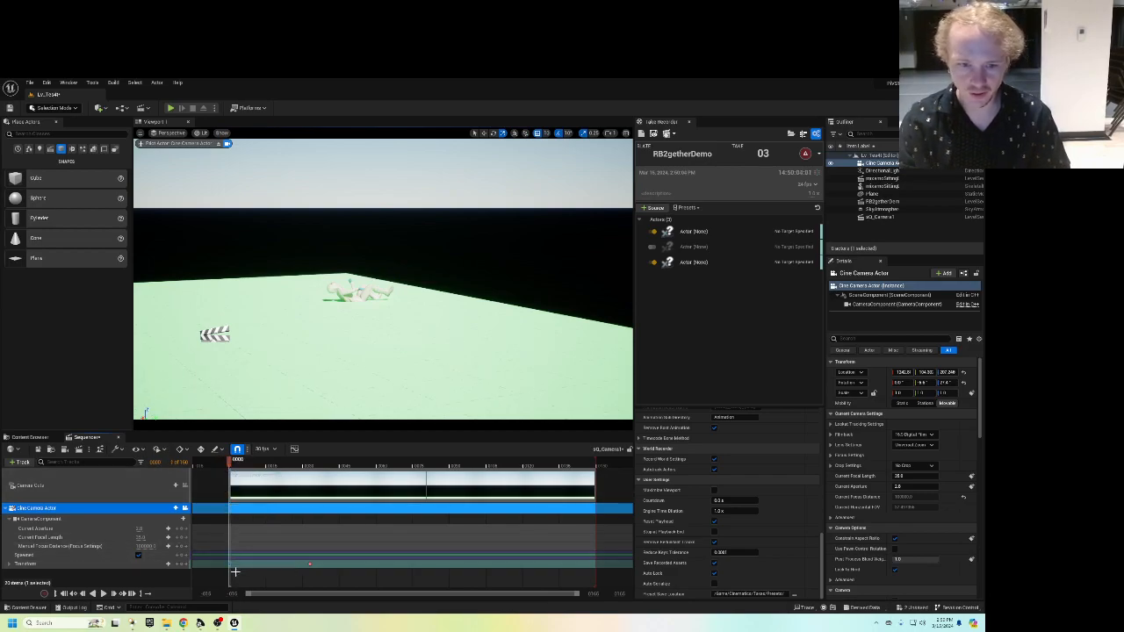
pyautogui.scroll(-5, 271, 251)
pyautogui.moveTo(271, 251); pyautogui.dragTo(192, 355, button='right')
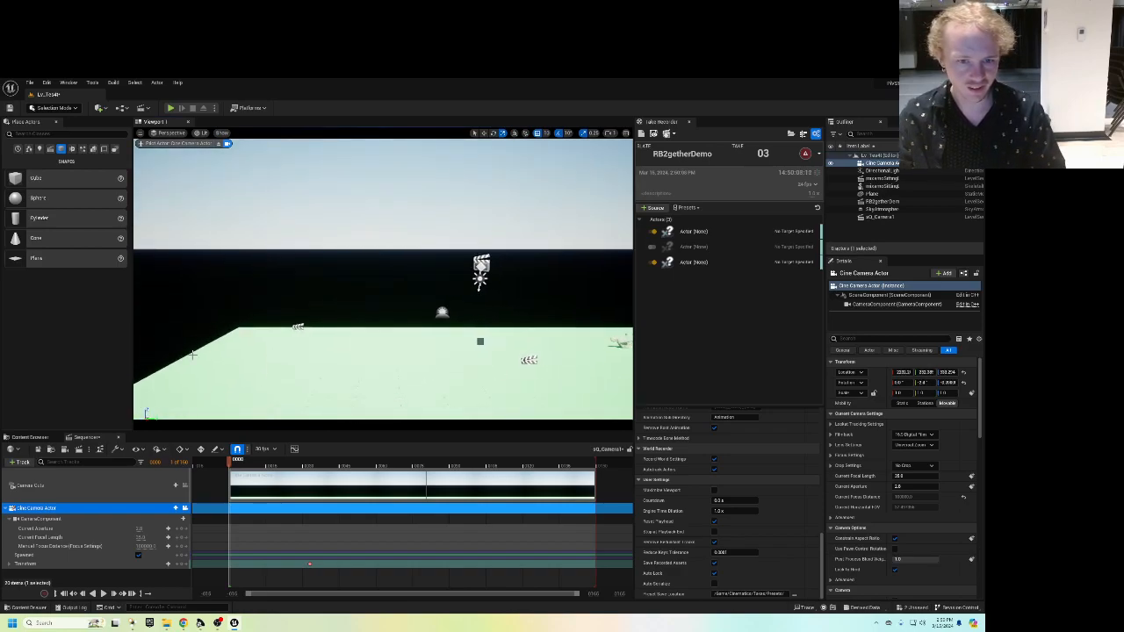
pyautogui.click(183, 565)
# Try to key a side view of the floor and the sitting character at frame 73.
pyautogui.moveTo(230, 468); pyautogui.dragTo(367, 473)
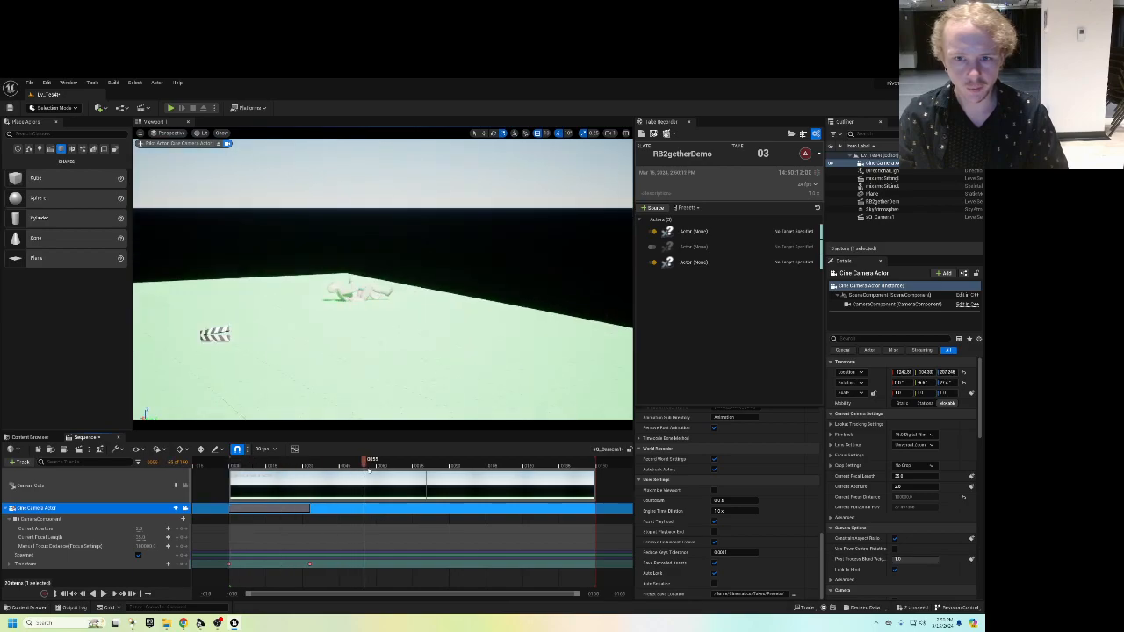
pyautogui.moveTo(451, 300); pyautogui.dragTo(421, 333, button='right')
pyautogui.moveTo(397, 288)
pyautogui.mouseDown(button='right')
pyautogui.moveTo(491, 325)
pyautogui.moveTo(456, 290)
pyautogui.moveTo(398, 288)
pyautogui.mouseUp(button='right')
pyautogui.moveTo(467, 311); pyautogui.dragTo(565, 350, button='middle')
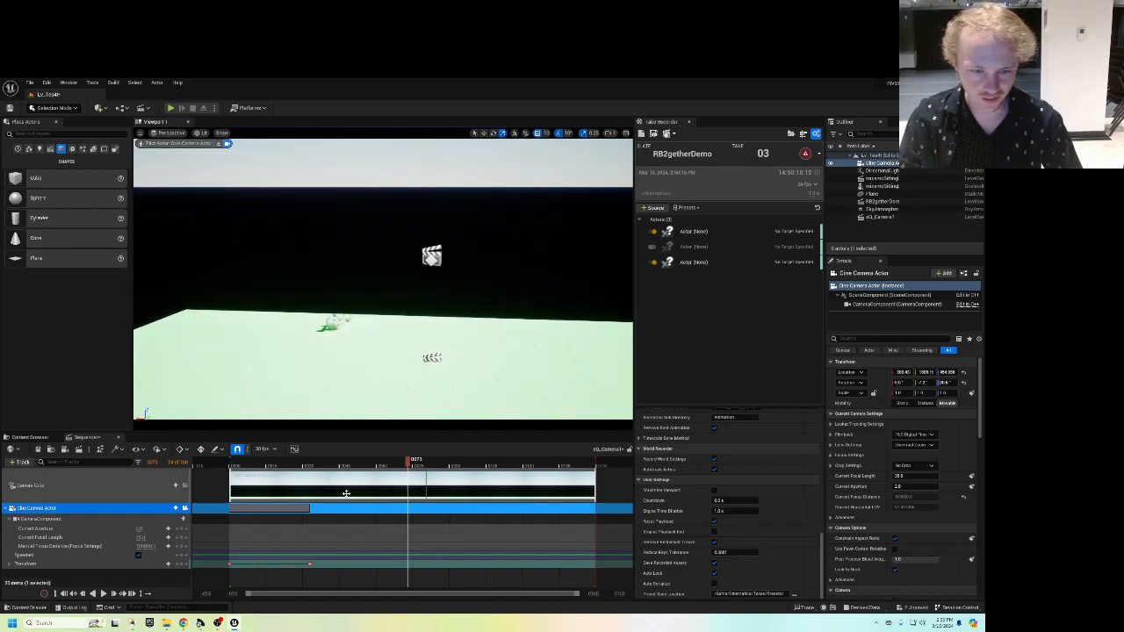
pyautogui.doubleClick(177, 564)
# Key the camera transform at frame 84 with a raised view looking down on the floor and the sitting character.
pyautogui.moveTo(232, 464); pyautogui.dragTo(438, 454)
pyautogui.moveTo(369, 333); pyautogui.dragTo(491, 369, button='right')
pyautogui.moveTo(343, 314); pyautogui.dragTo(441, 324, button='right')
pyautogui.press('a')
pyautogui.scroll(-3, 344, 309)
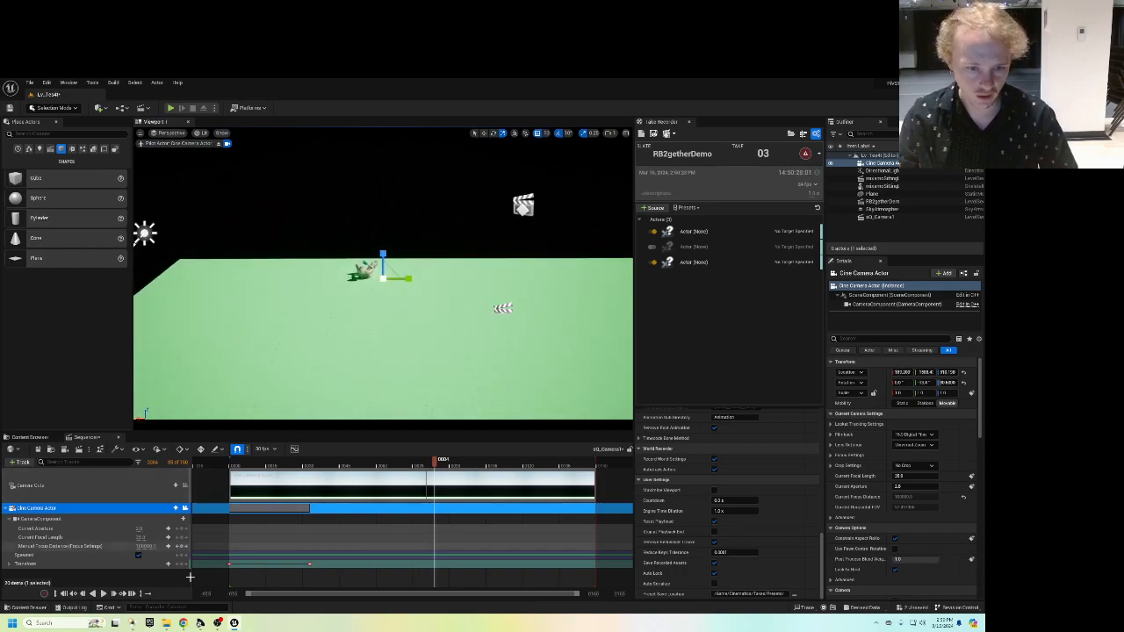
pyautogui.click(184, 564)
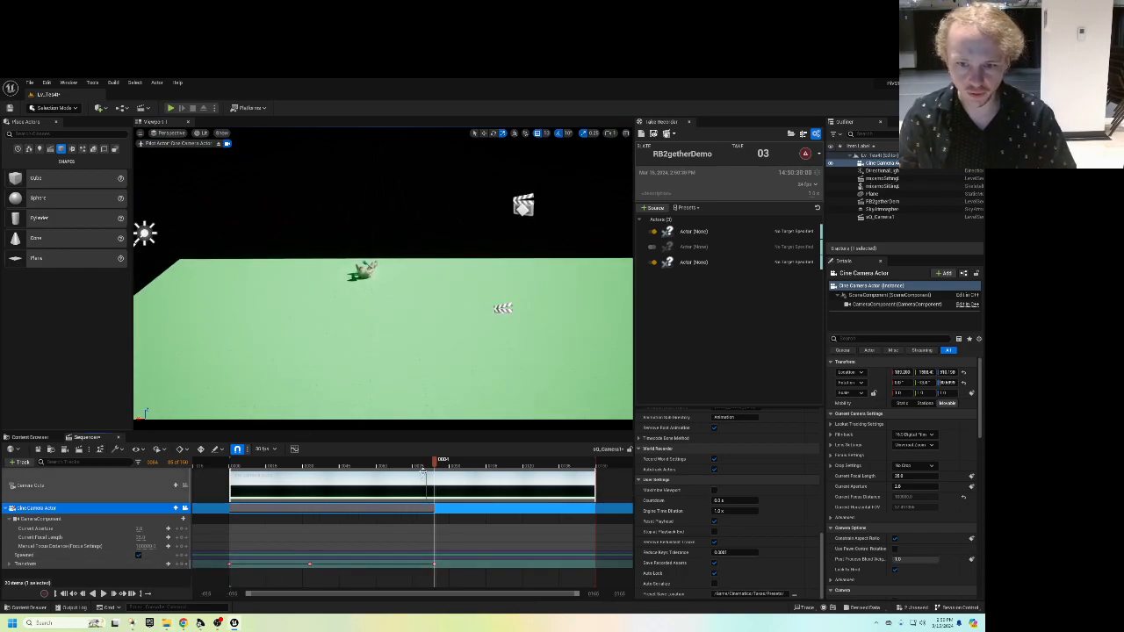
# Swing the camera to a low view of the floor's far corner and key its transform at frame 122.
pyautogui.scroll(-4, 465, 328)
pyautogui.moveTo(429, 336); pyautogui.dragTo(532, 312, button='right')
pyautogui.scroll(-2, 429, 337)
pyautogui.scroll(5, 415, 333)
pyautogui.scroll(3, 414, 333)
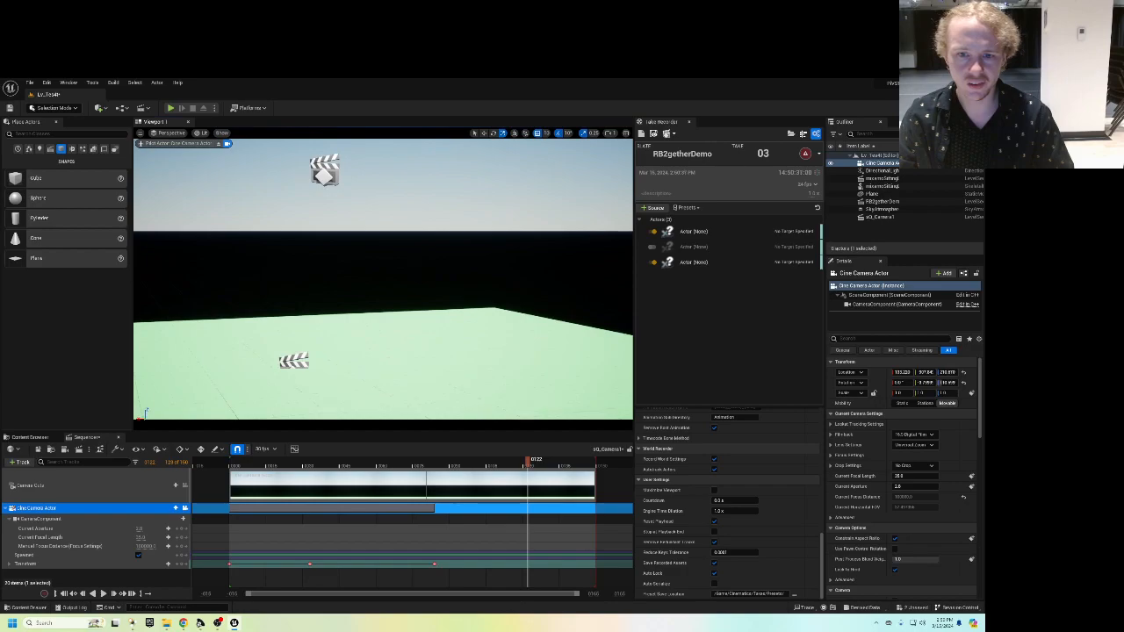
pyautogui.click(182, 564)
# End the playback range near frame 130 and respace the camera keys to frames 73 and 99, with the opening key copied to frame 128.
pyautogui.moveTo(595, 459); pyautogui.dragTo(546, 470)
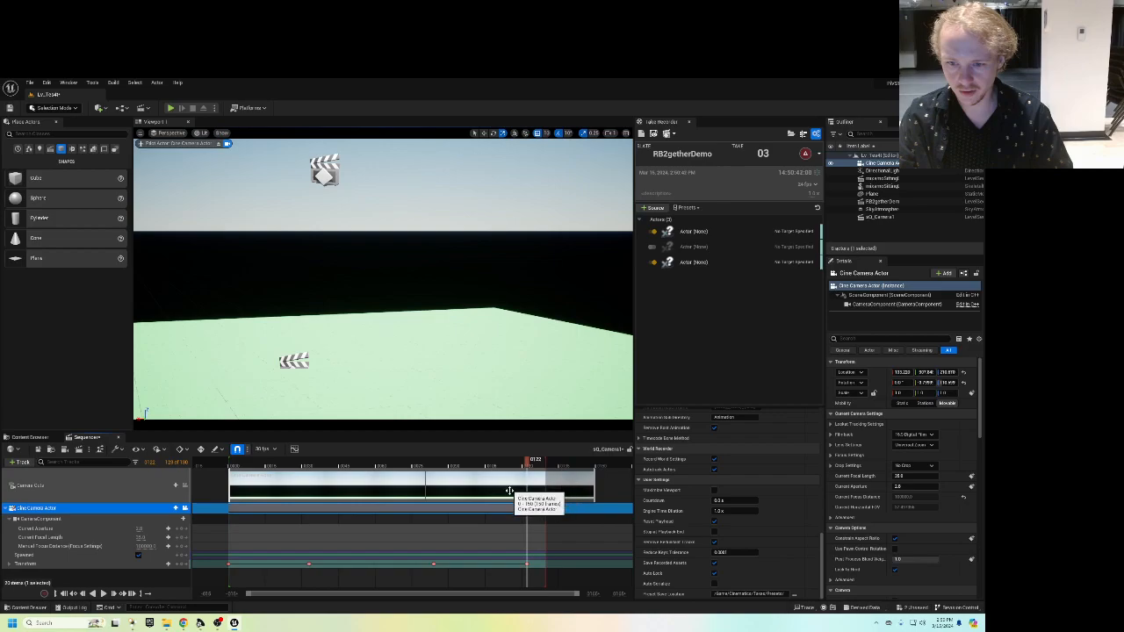
pyautogui.moveTo(433, 564); pyautogui.dragTo(407, 564)
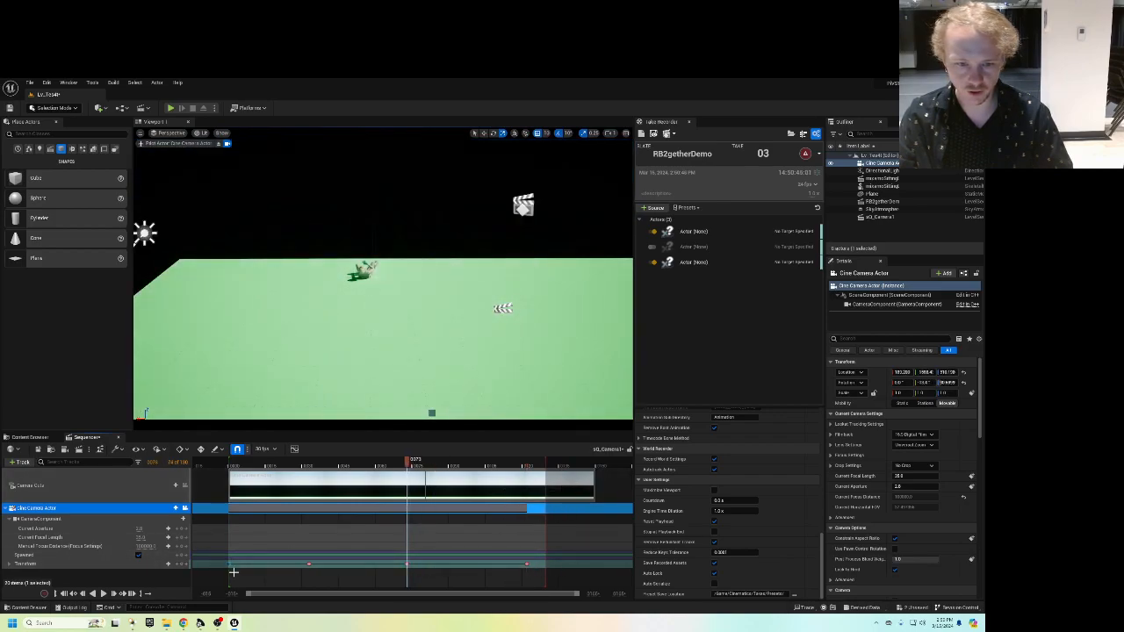
pyautogui.moveTo(232, 563); pyautogui.dragTo(538, 564)
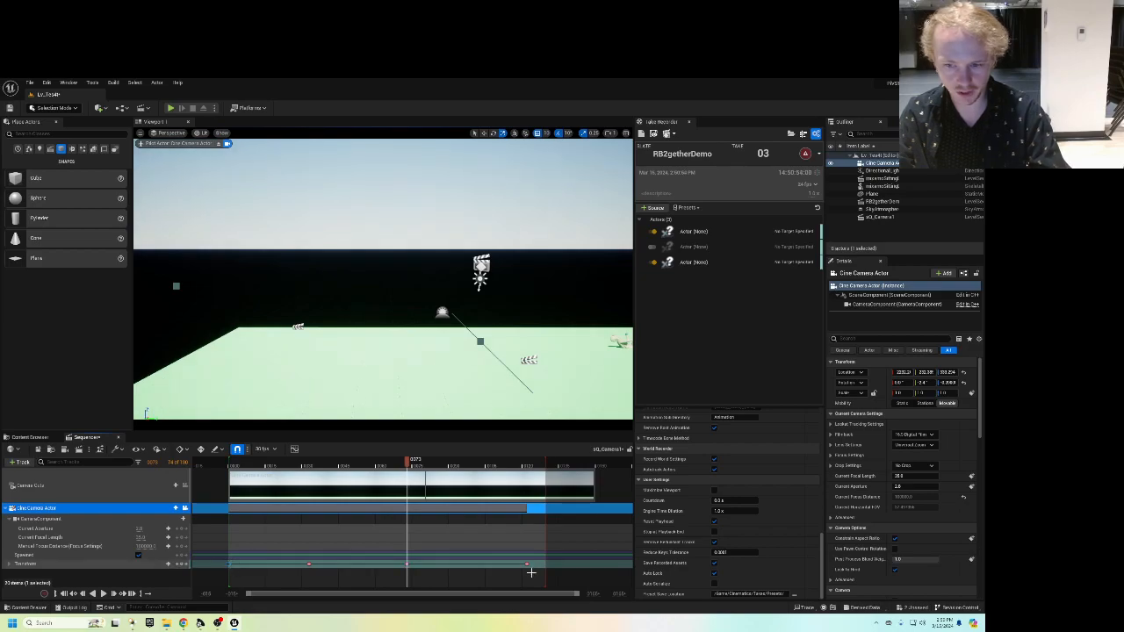
pyautogui.moveTo(409, 466); pyautogui.dragTo(541, 463)
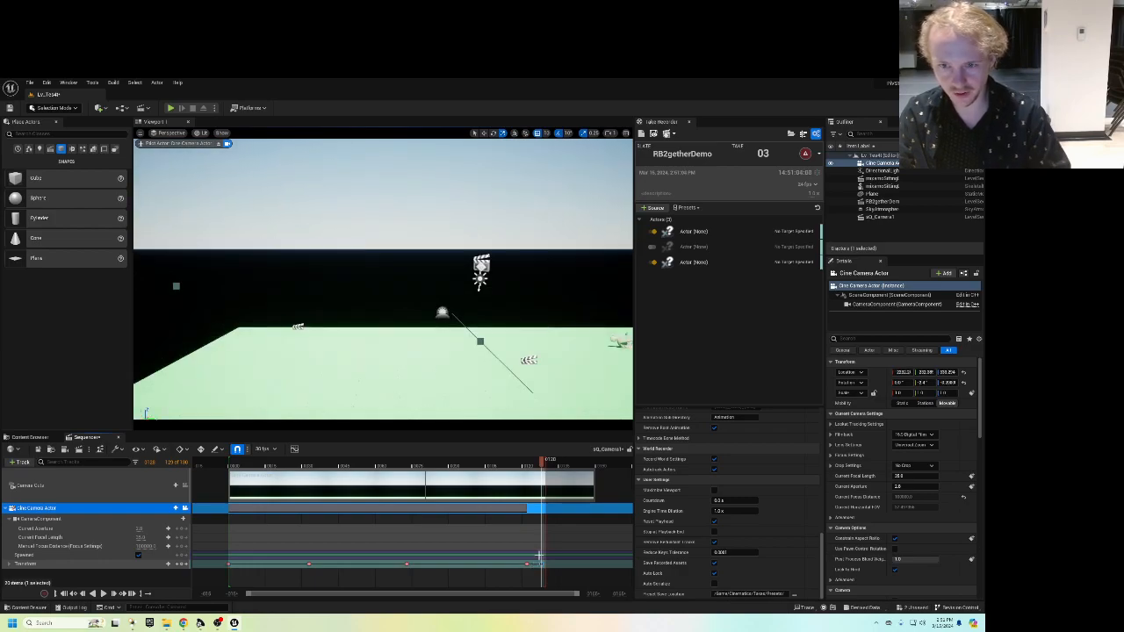
pyautogui.moveTo(528, 564); pyautogui.dragTo(470, 563)
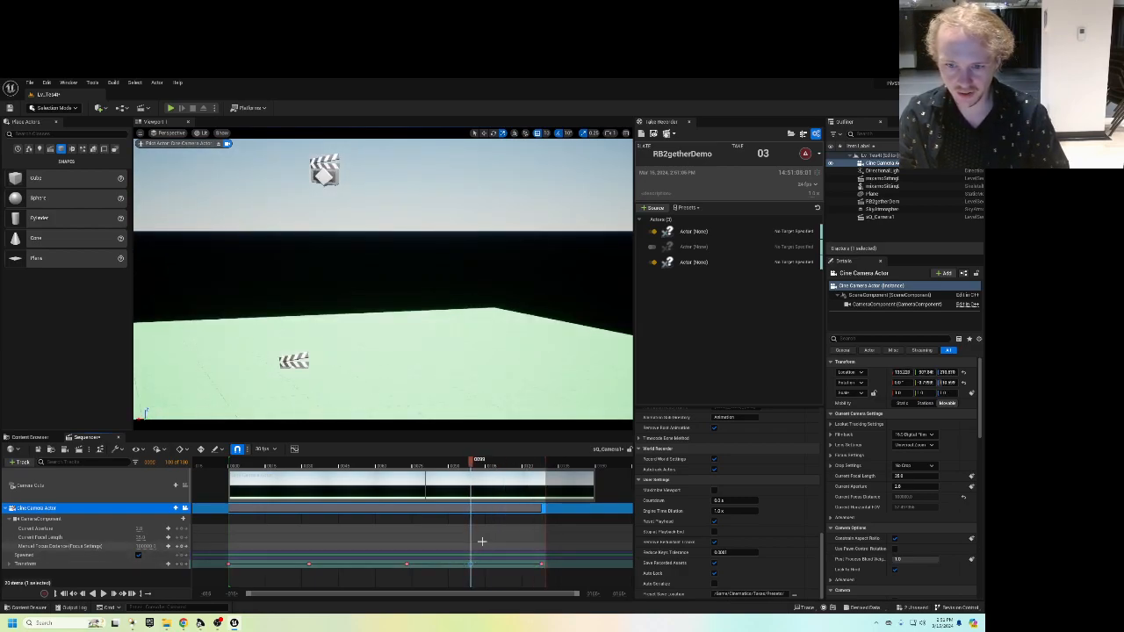
# Play the camera sequence from its start to preview the animated move.
pyautogui.moveTo(472, 464); pyautogui.dragTo(155, 452)
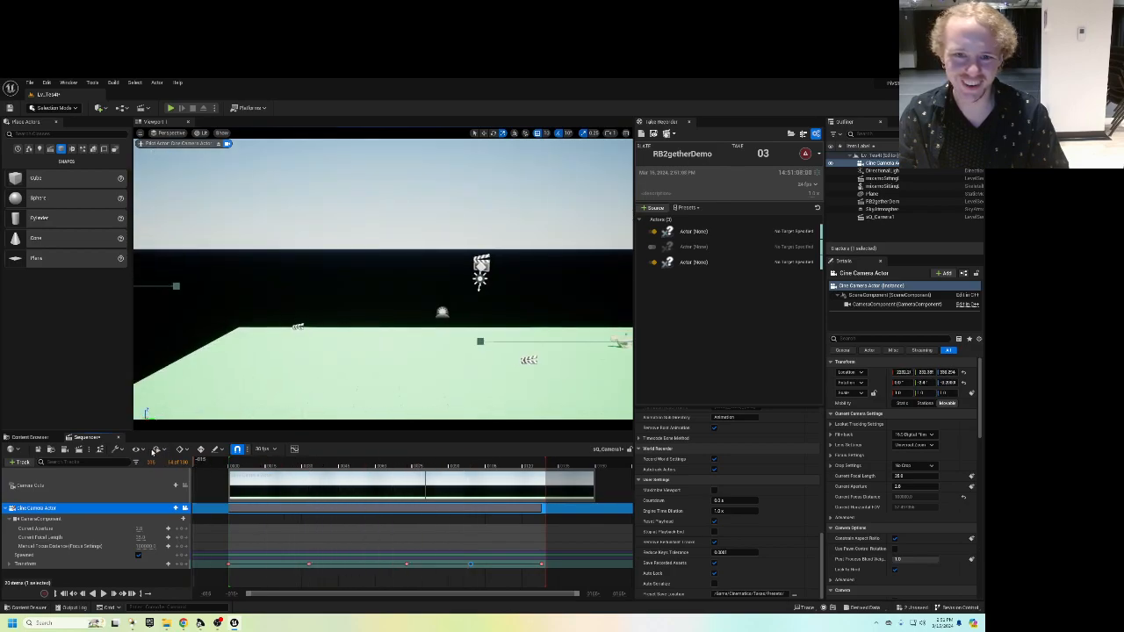
pyautogui.press('space')
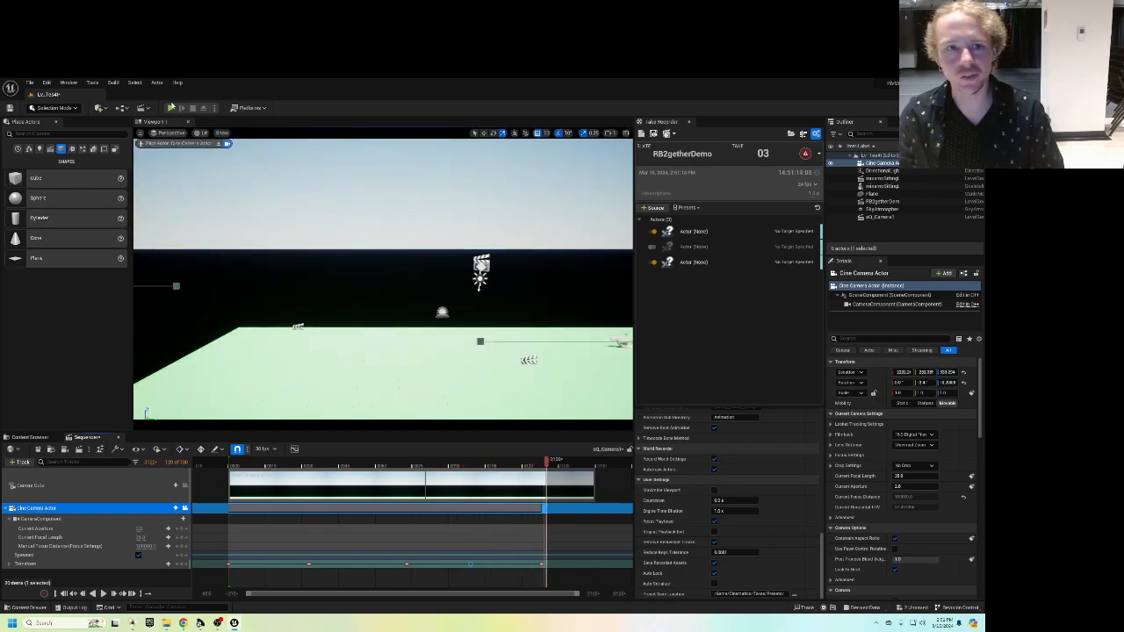
pyautogui.scroll(-3, 444, 302)
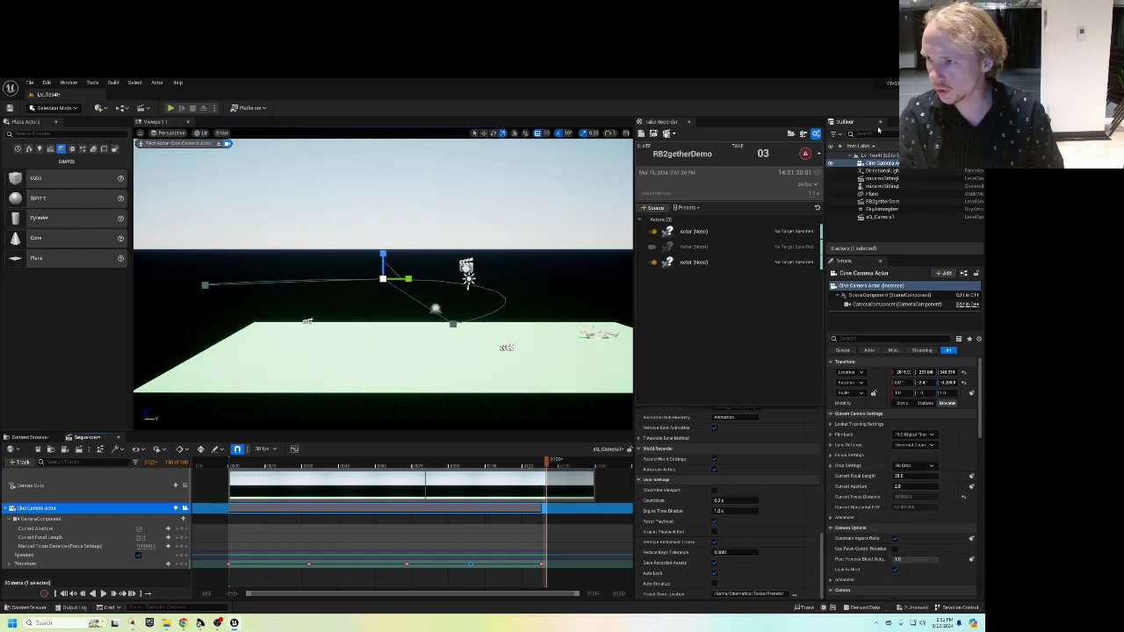
# Enable auto play on the sQ_Camera1 sequence, close the sequence editor, and test the camera animation by playing and stopping the level.
pyautogui.click(881, 171)
pyautogui.click(882, 163)
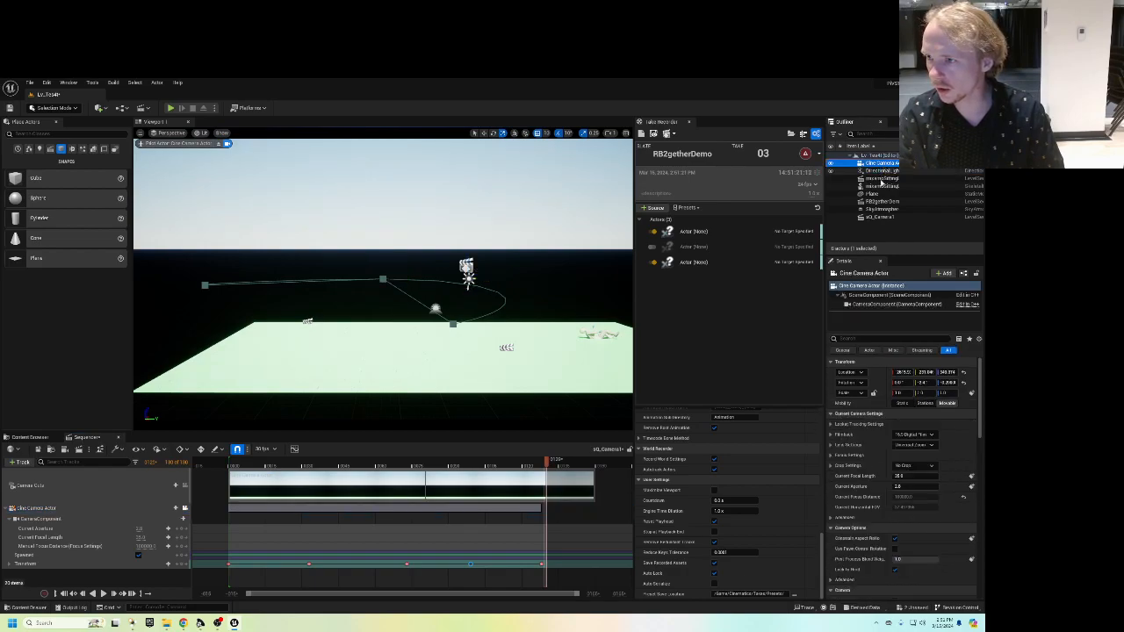
pyautogui.click(883, 218)
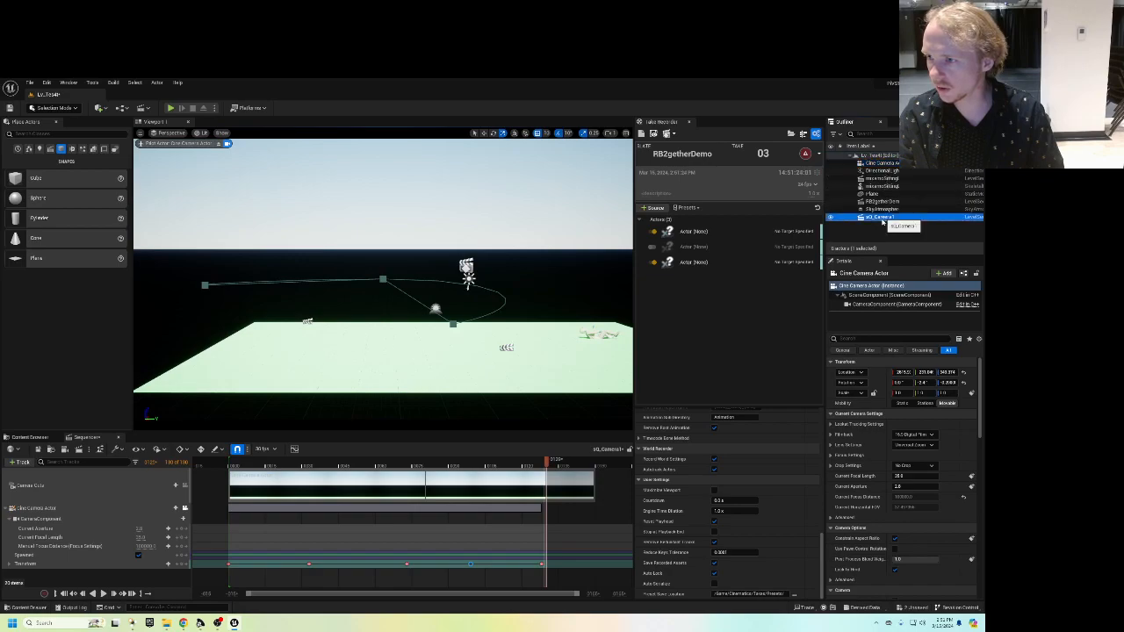
pyautogui.click(893, 461)
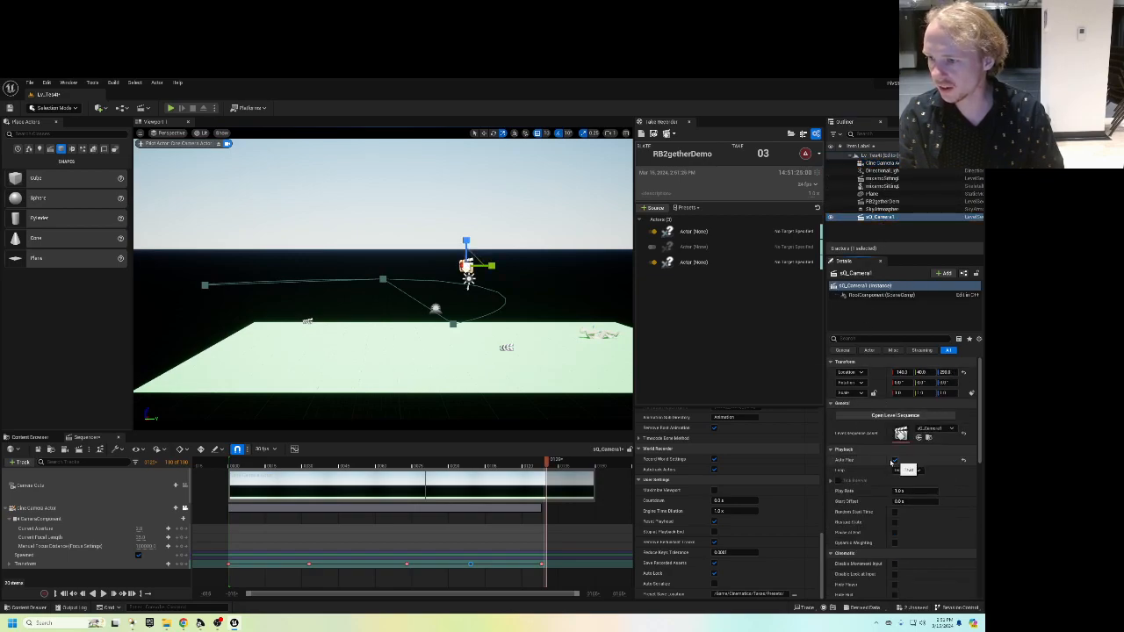
pyautogui.click(118, 438)
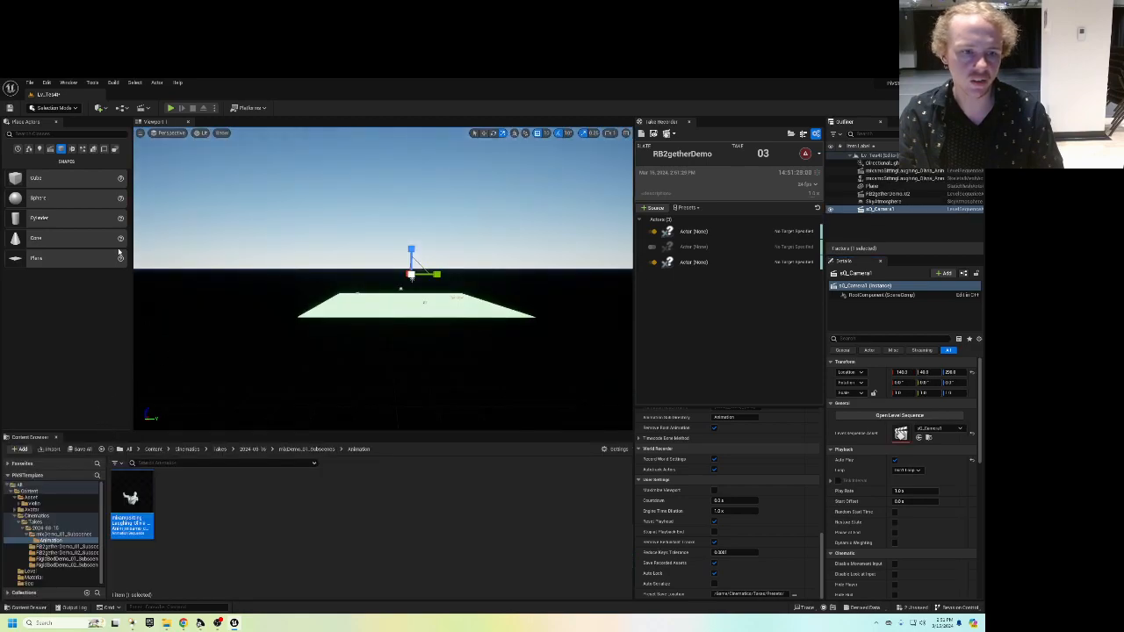
pyautogui.click(171, 108)
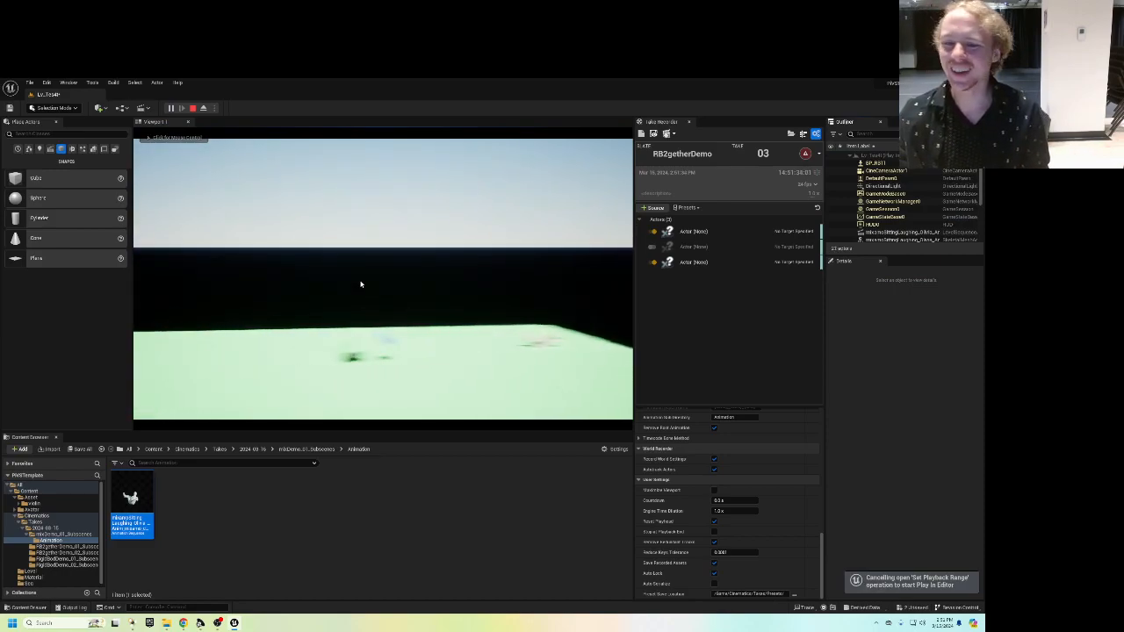
pyautogui.click(193, 107)
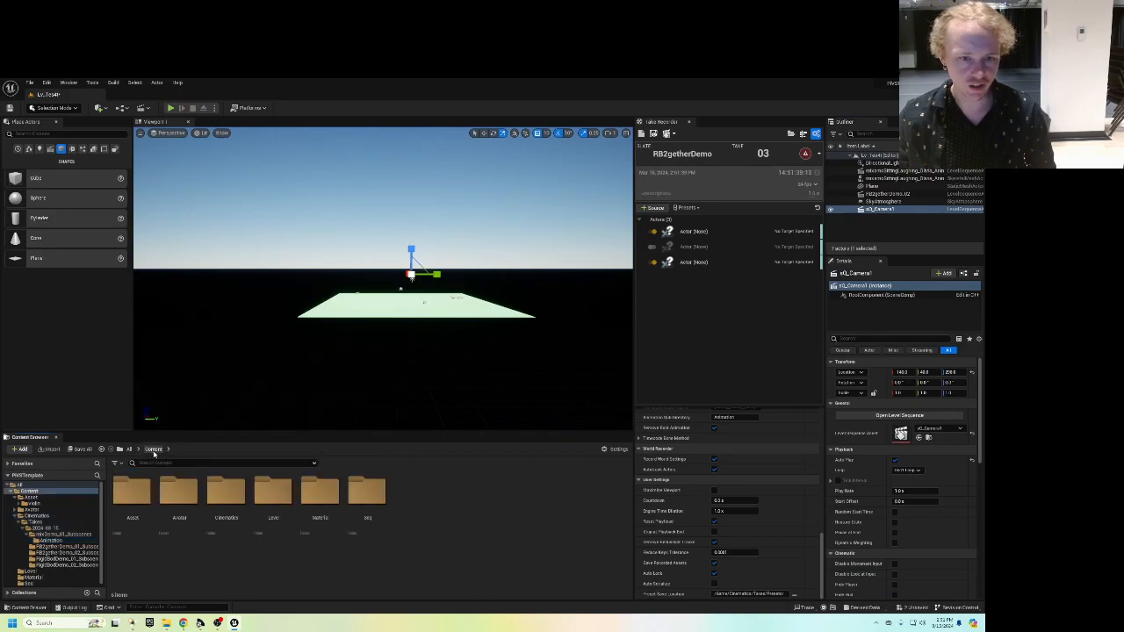
# Reopen the camera sequence from the Seq folder under Content, without any additional camera in it.
pyautogui.doubleClick(365, 492)
pyautogui.doubleClick(134, 493)
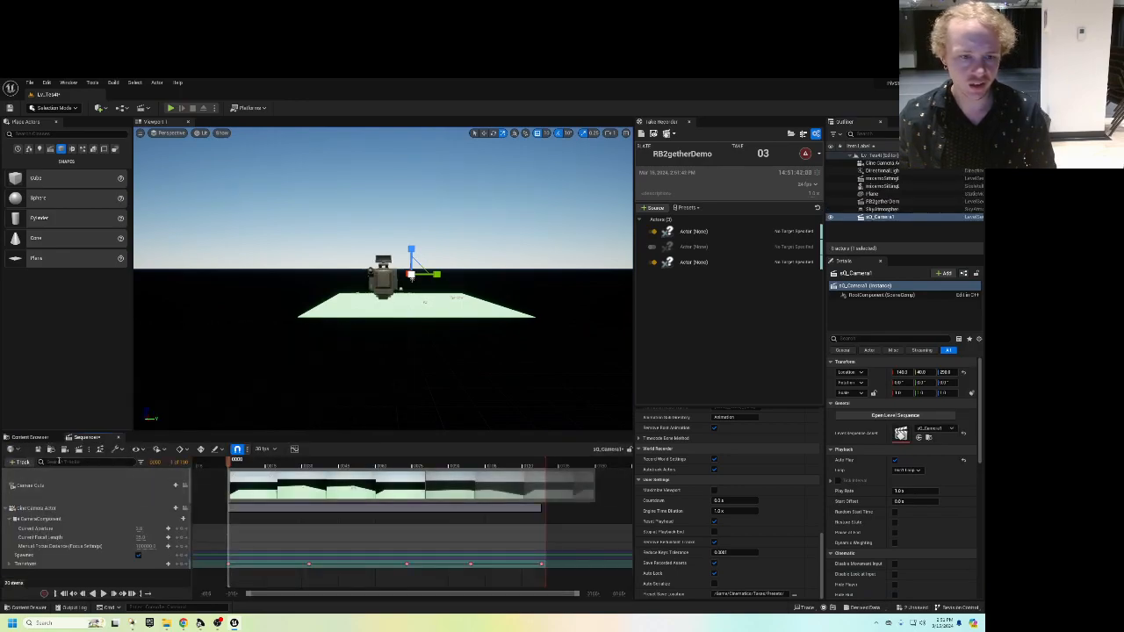
pyautogui.click(64, 449)
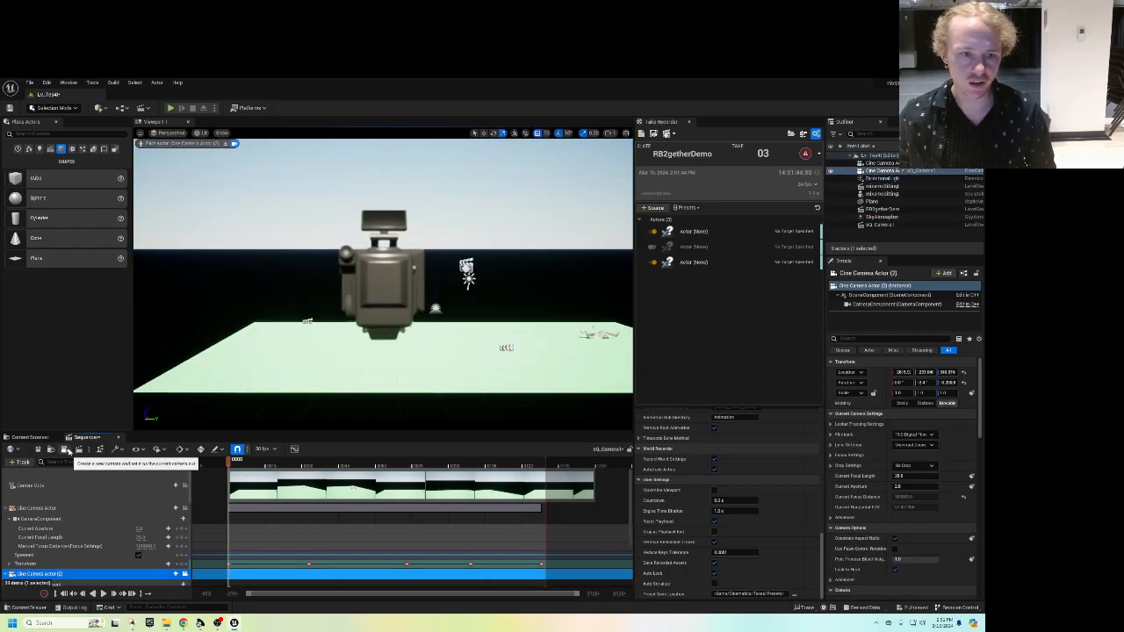
pyautogui.hotkey('ctrl', 'z')
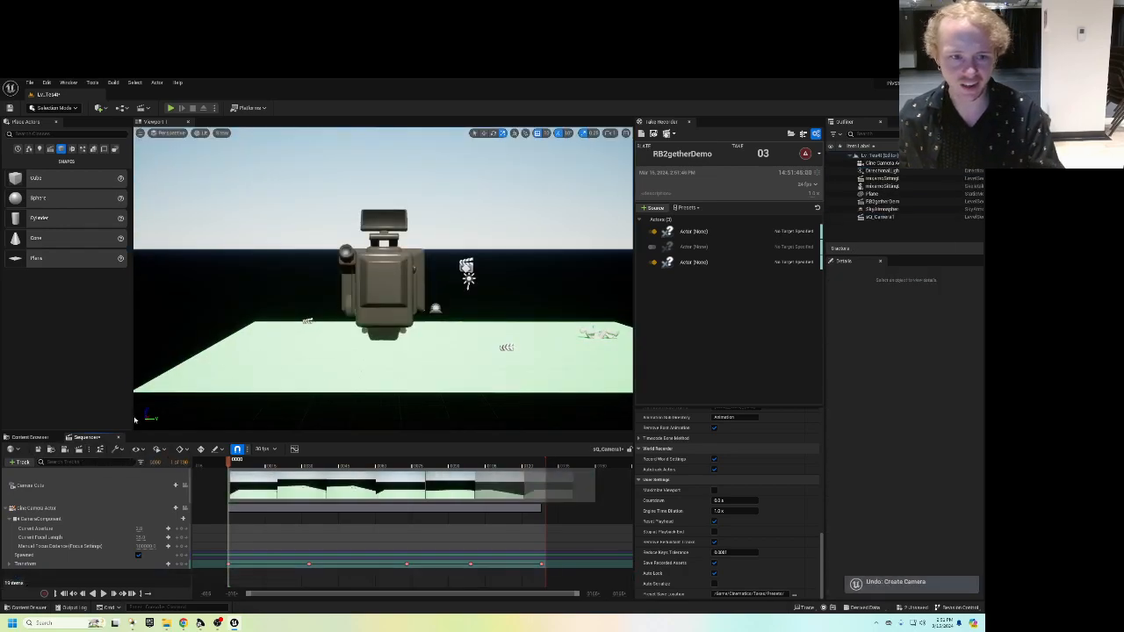
# Set up the sequence's movie render as a video sequence with filename format TEST and a resolution of 3840 x 2160.
pyautogui.click(79, 450)
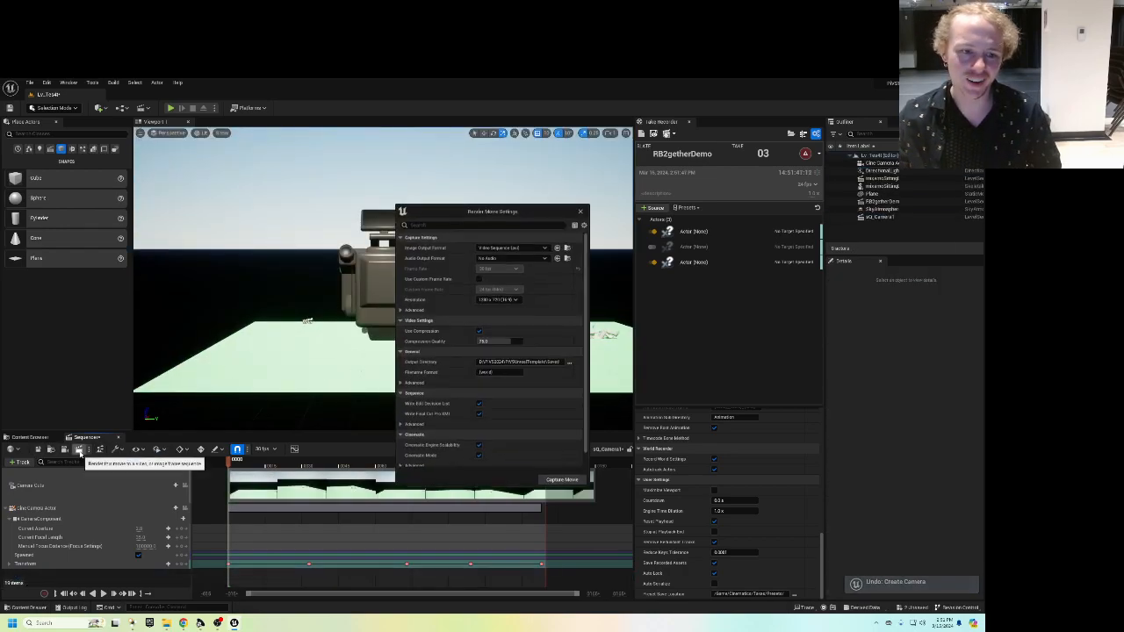
pyautogui.click(510, 249)
pyautogui.click(514, 249)
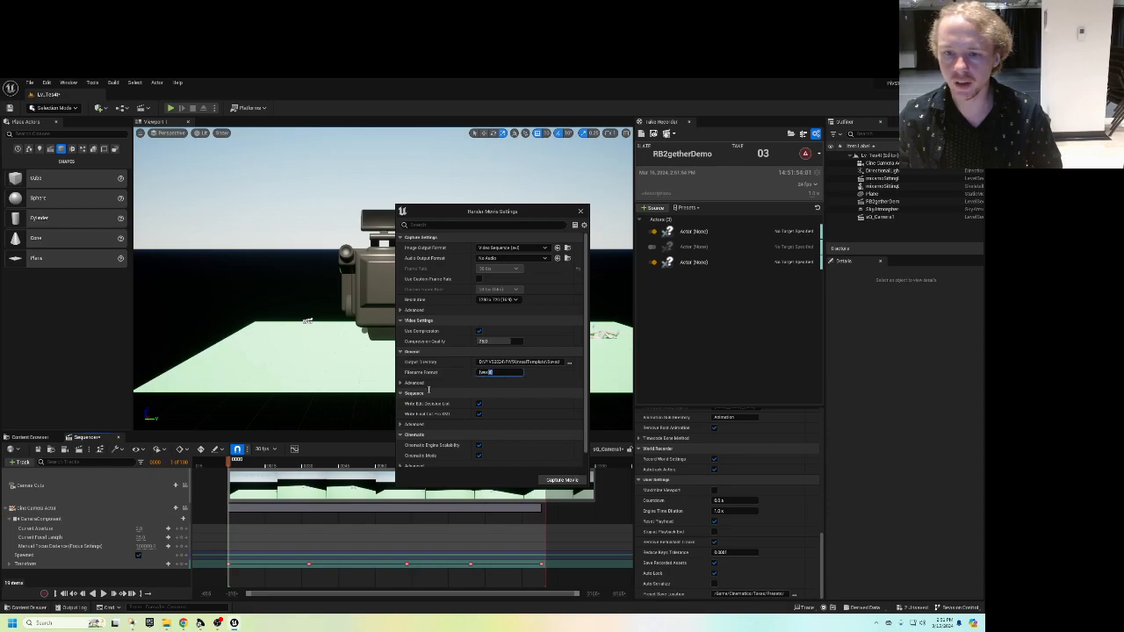
pyautogui.hotkey('ctrl', 'a')
pyautogui.write('TEST')
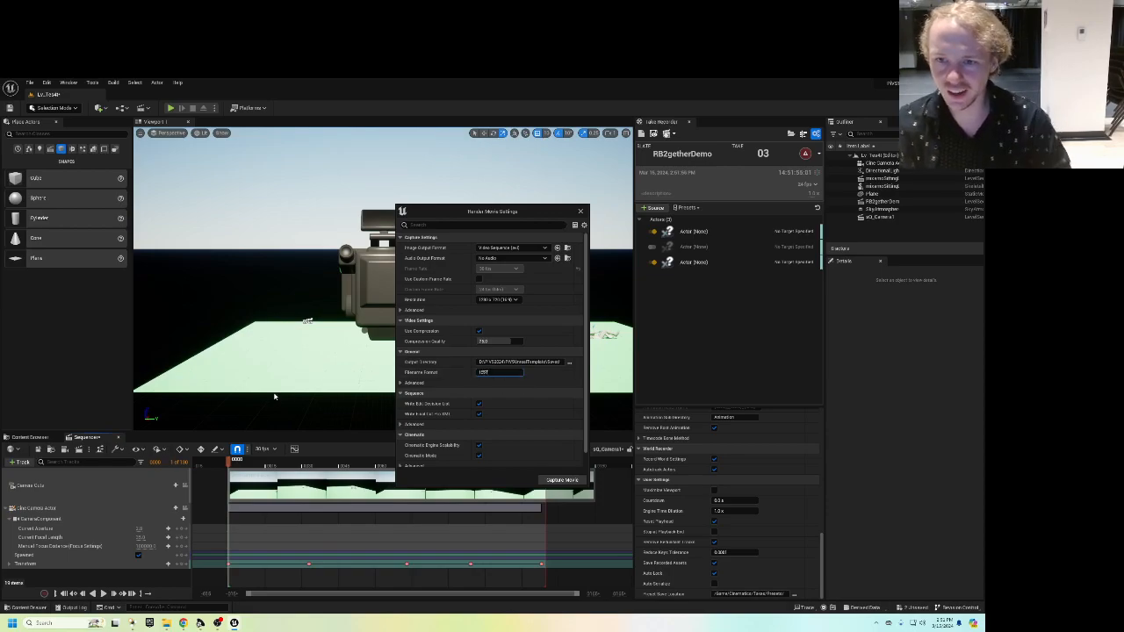
pyautogui.click(497, 299)
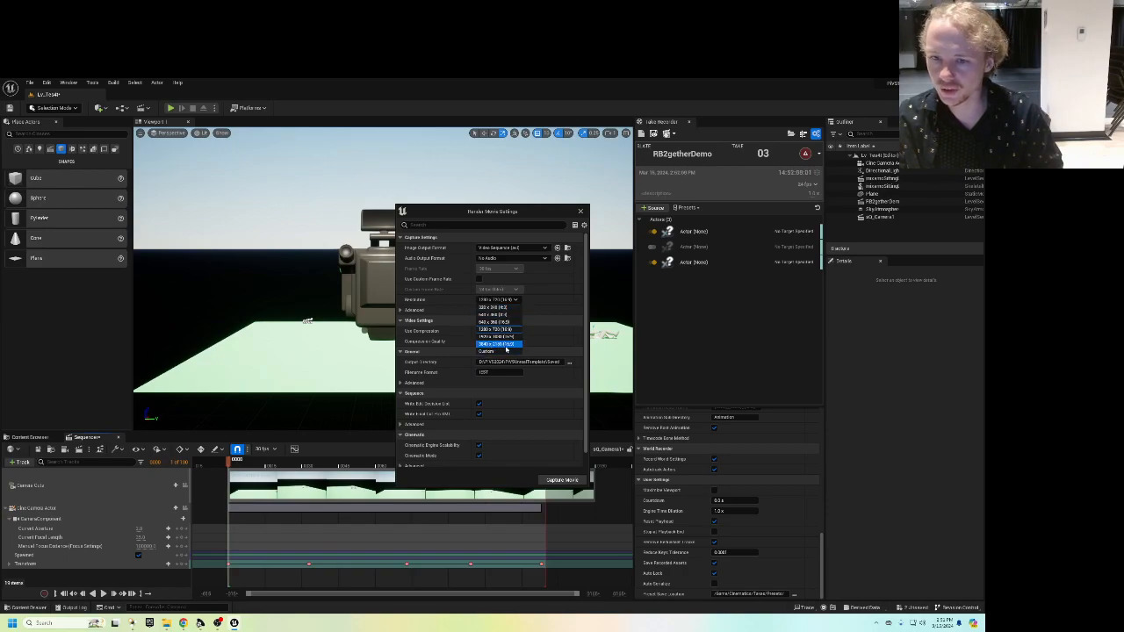
pyautogui.click(505, 348)
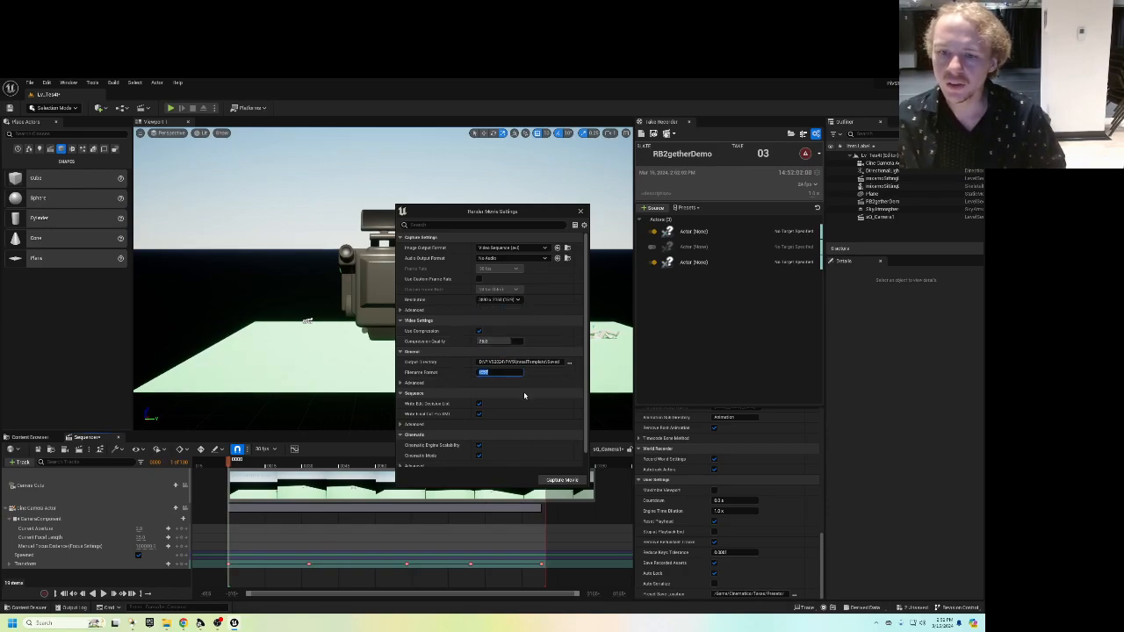
pyautogui.click(509, 373)
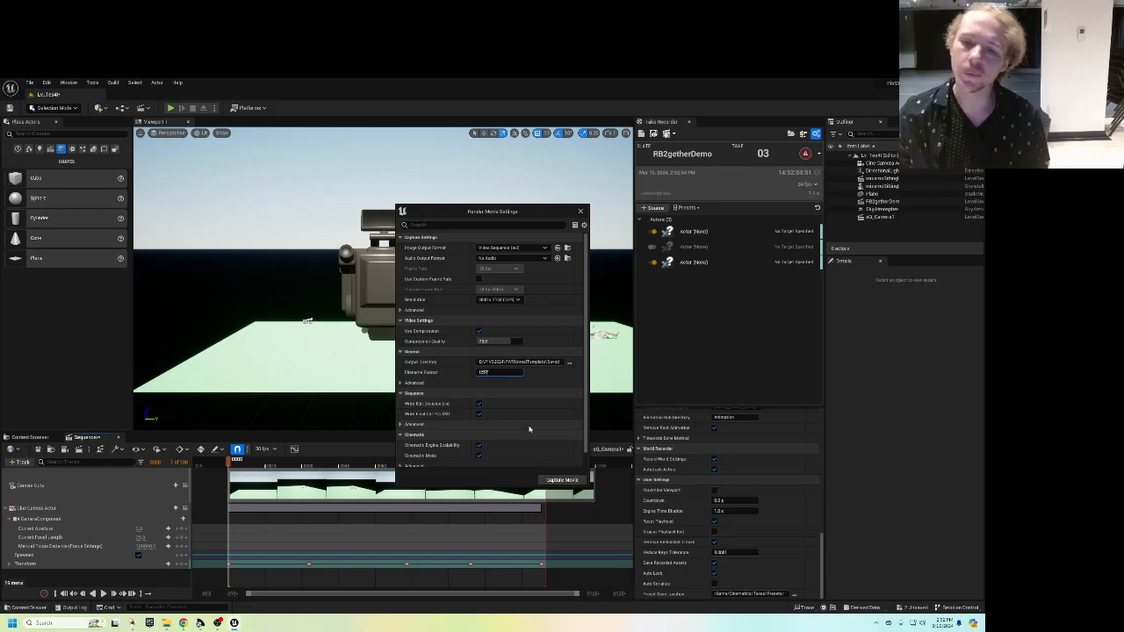
pyautogui.scroll(-1, 530, 433)
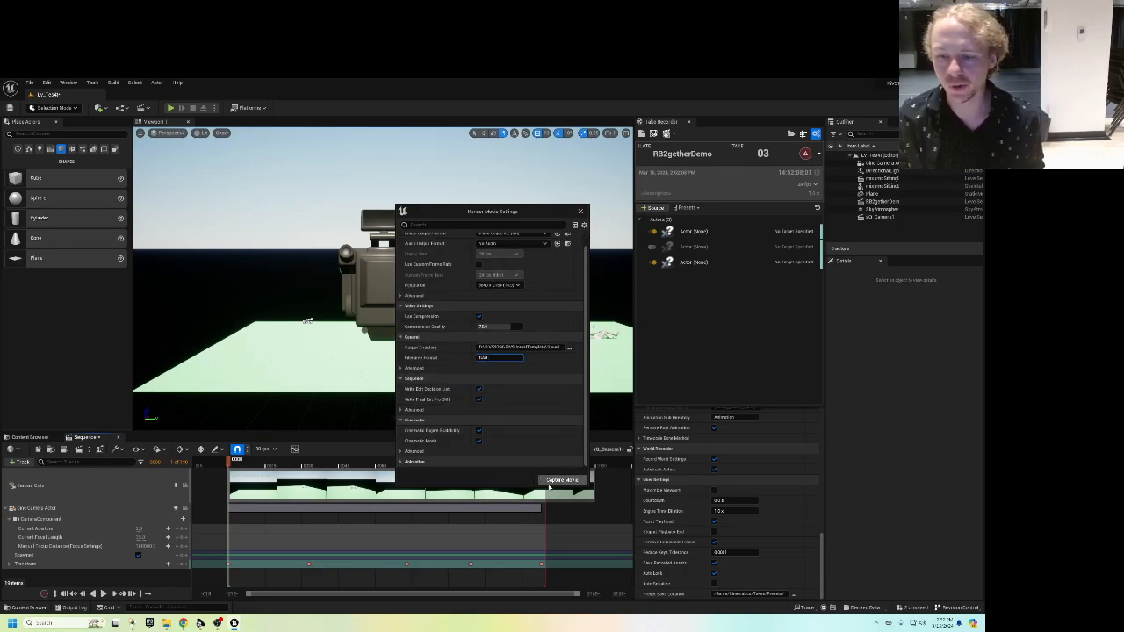
# Capture the camera sequence as a movie, saving the modified level and the sQ_Camera1 sequence when asked.
pyautogui.click(549, 482)
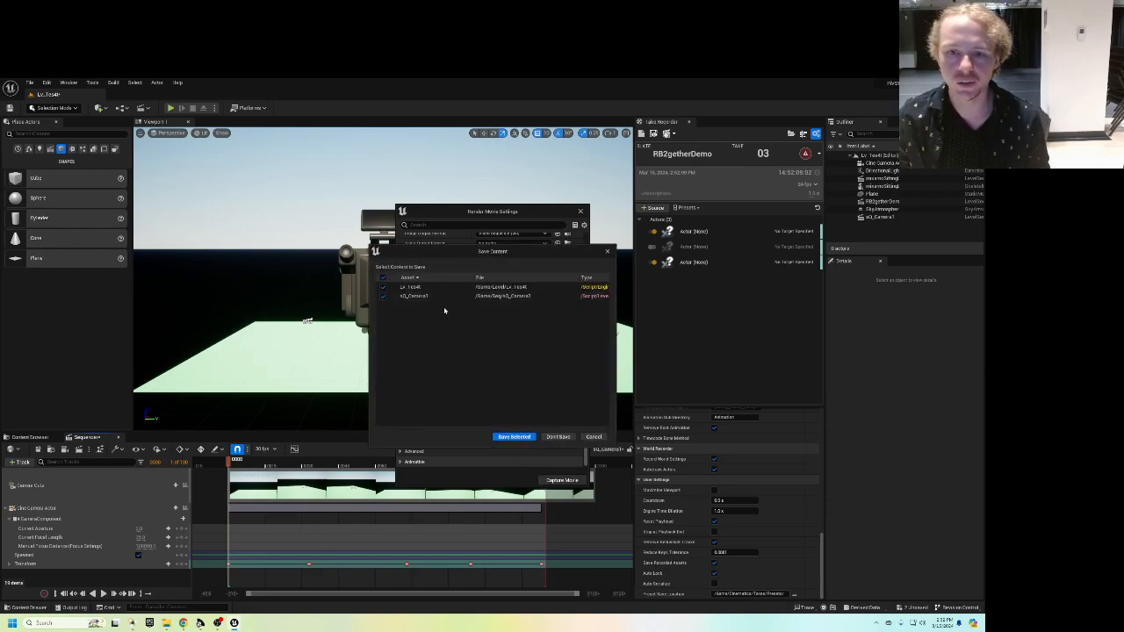
pyautogui.click(512, 436)
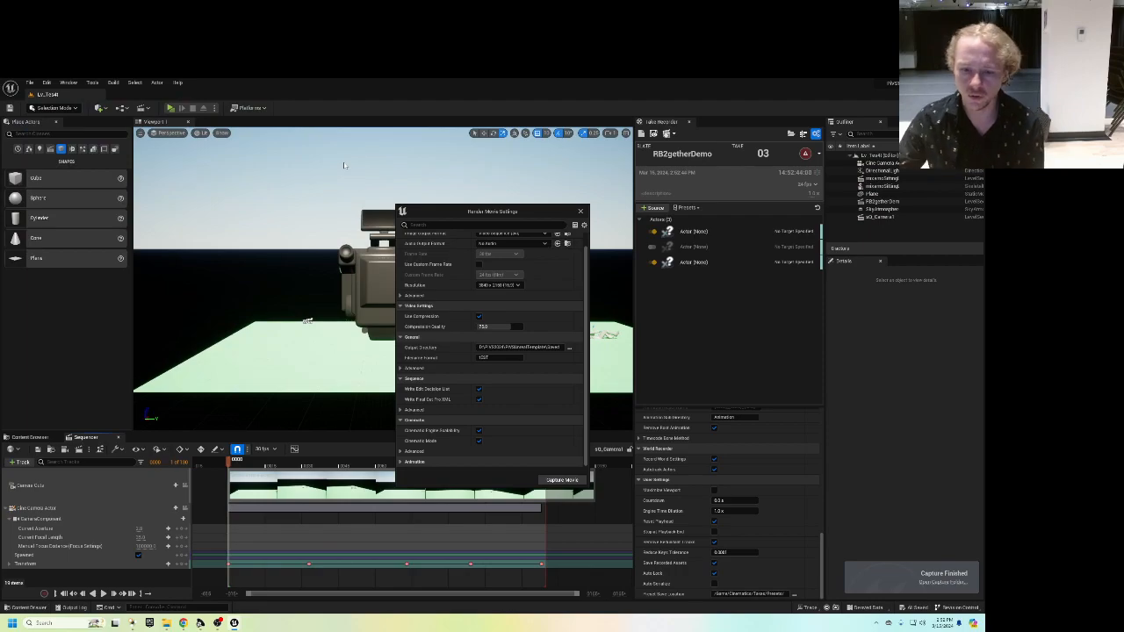
# Switch to File Explorer and browse to the render output in the VideoCaptures folder under PIVS2024, PIVSUnrealTemplate, Saved.
pyautogui.click(166, 624)
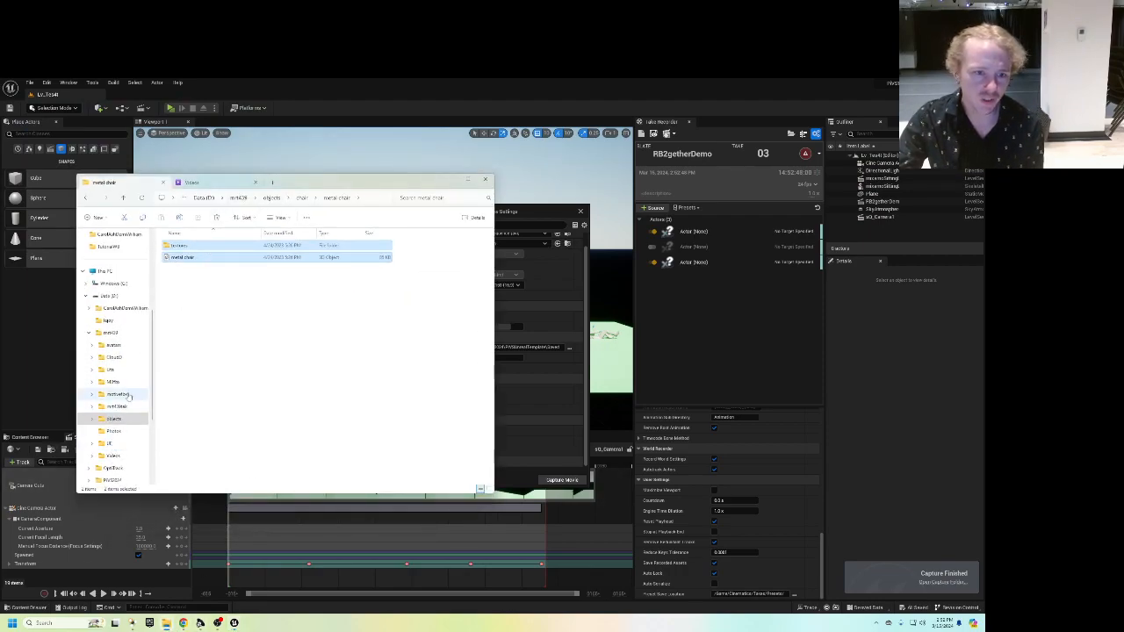
pyautogui.click(114, 333)
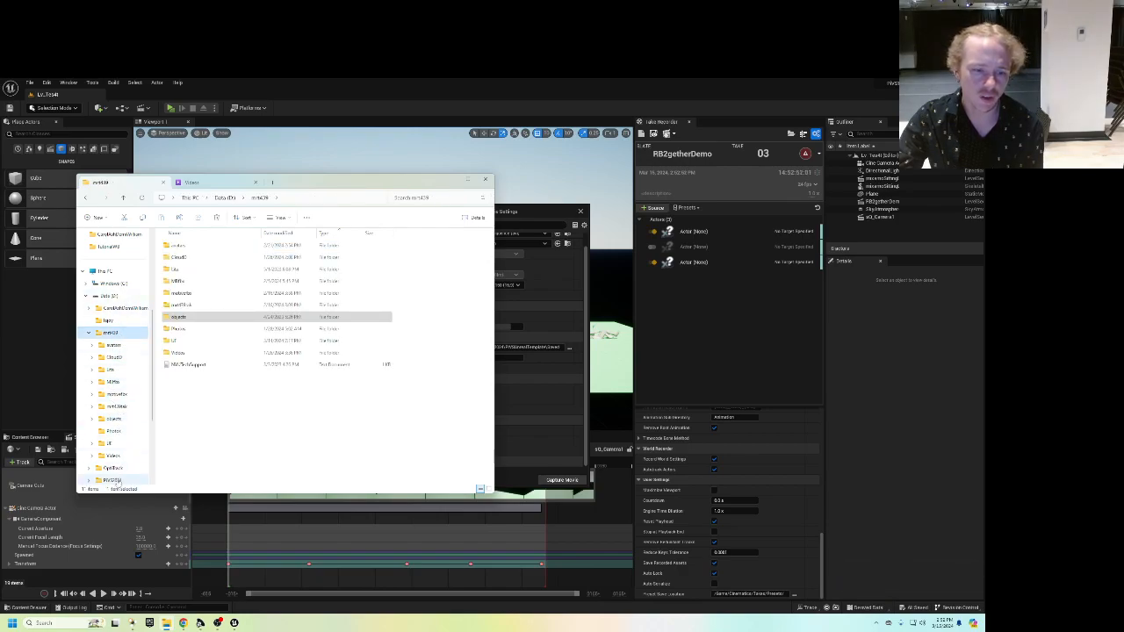
pyautogui.click(112, 481)
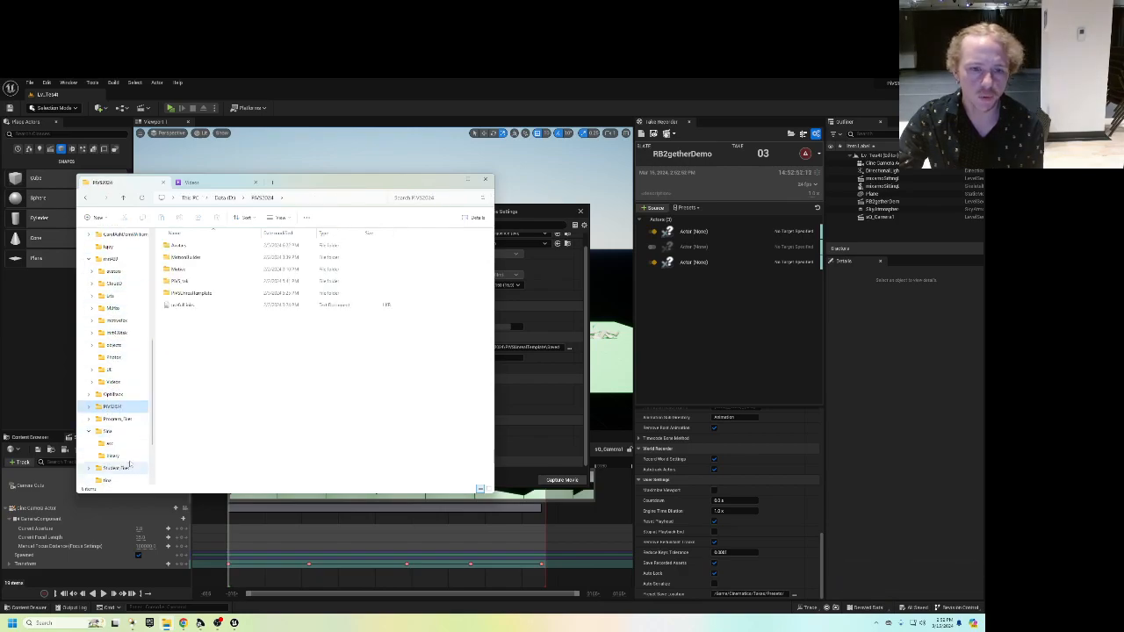
pyautogui.click(502, 400)
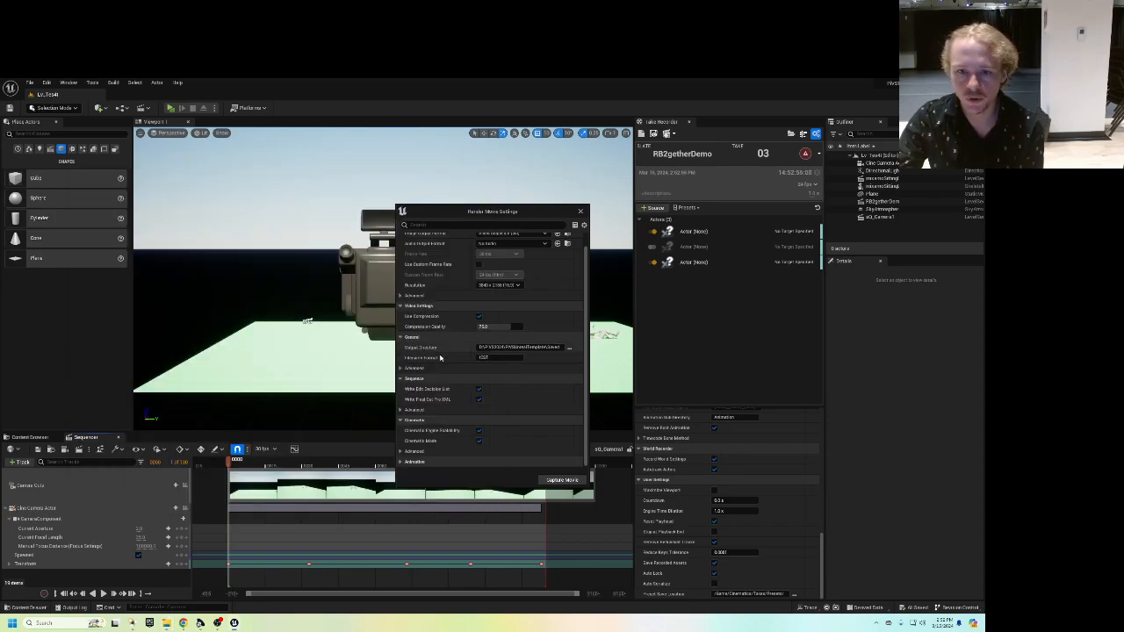
pyautogui.click(166, 622)
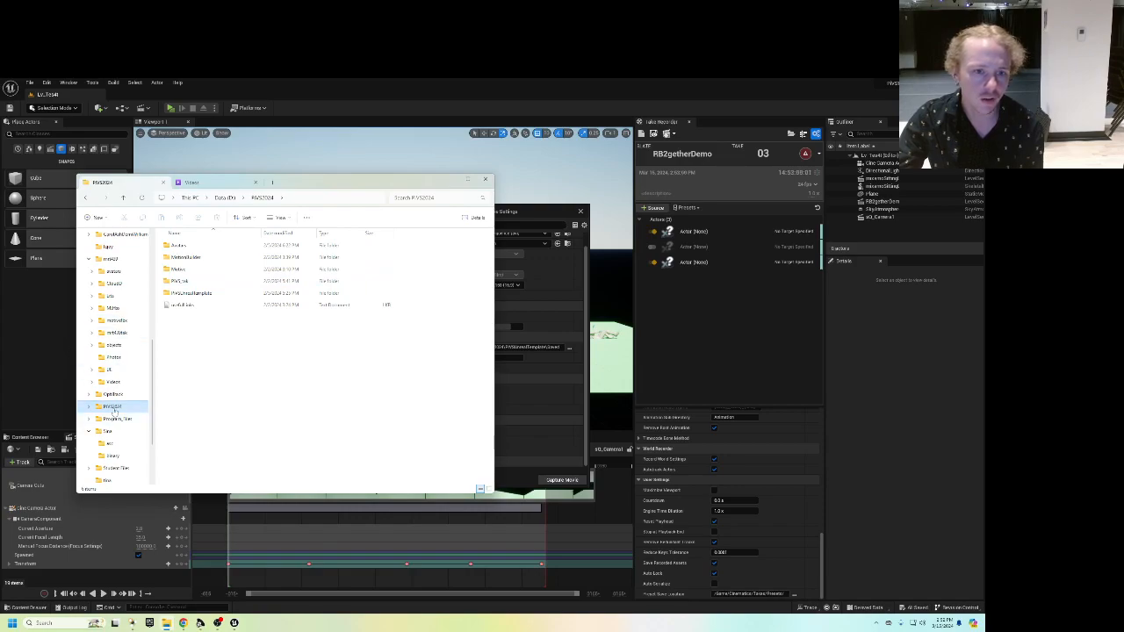
pyautogui.doubleClick(189, 292)
pyautogui.doubleClick(184, 305)
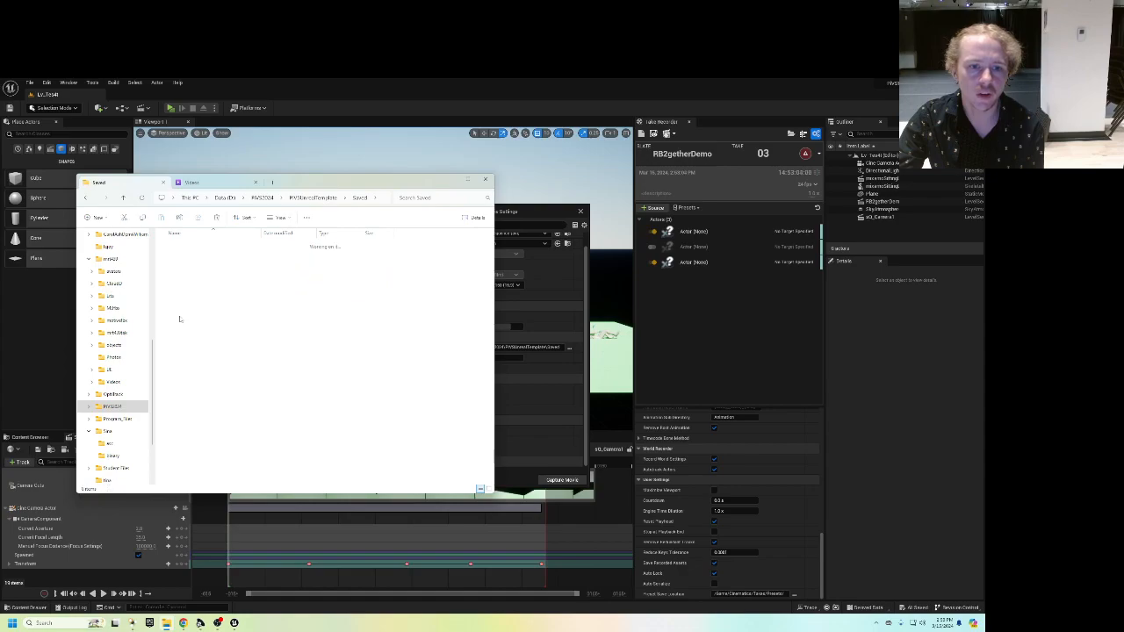
# Open the rendered tEST video in Media Player, play it to review the result, and close the player.
pyautogui.doubleClick(182, 255)
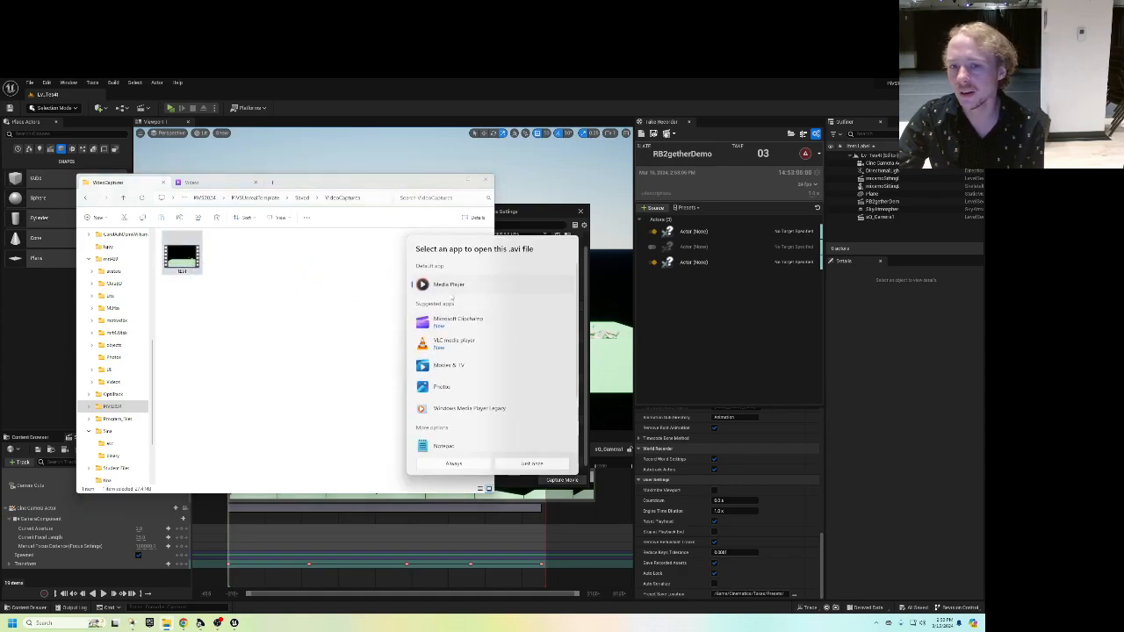
pyautogui.doubleClick(466, 290)
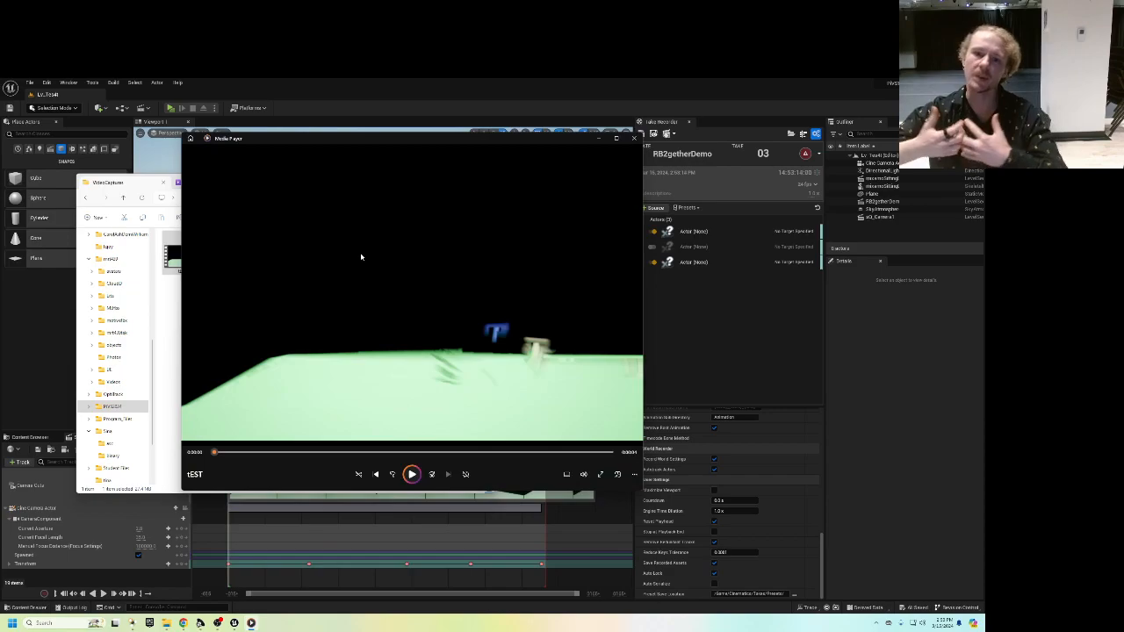
pyautogui.click(412, 479)
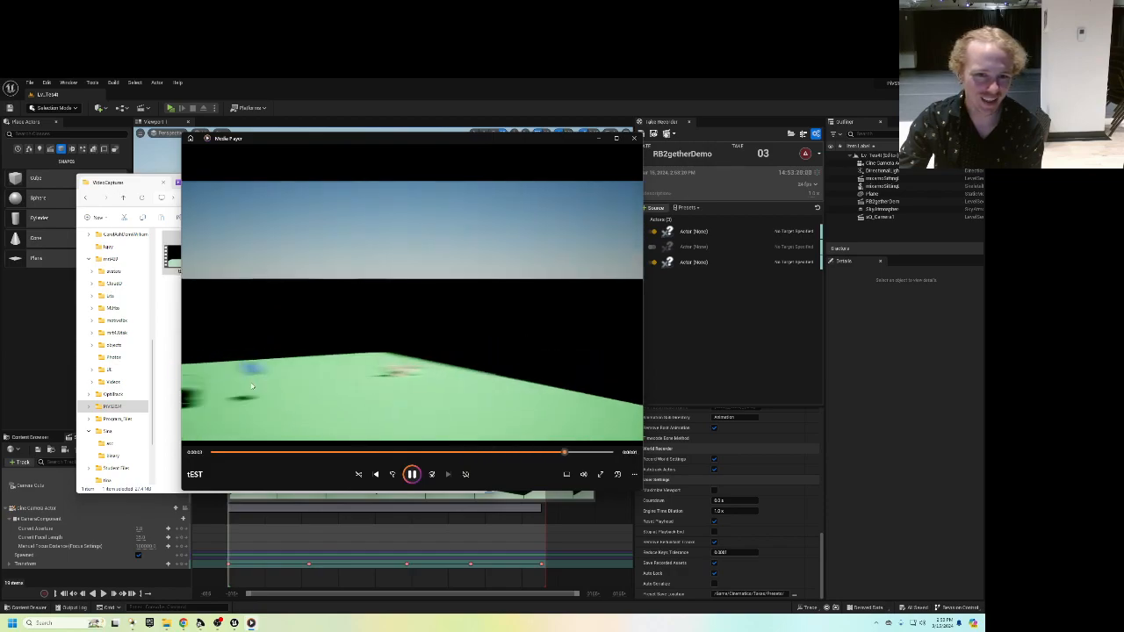
pyautogui.click(634, 138)
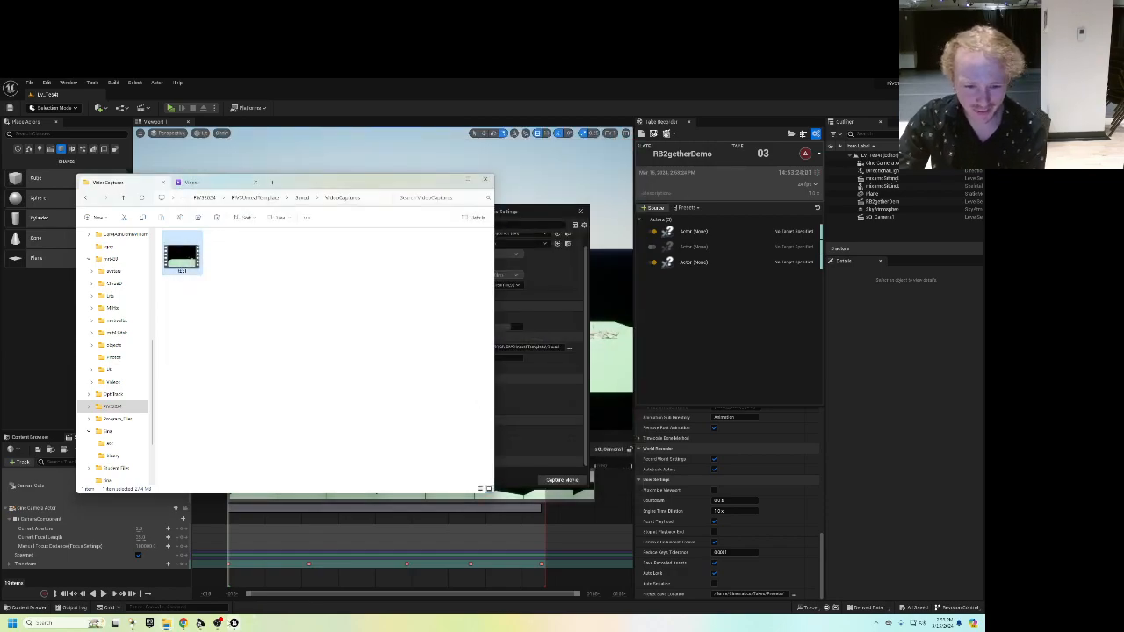
pyautogui.click(217, 622)
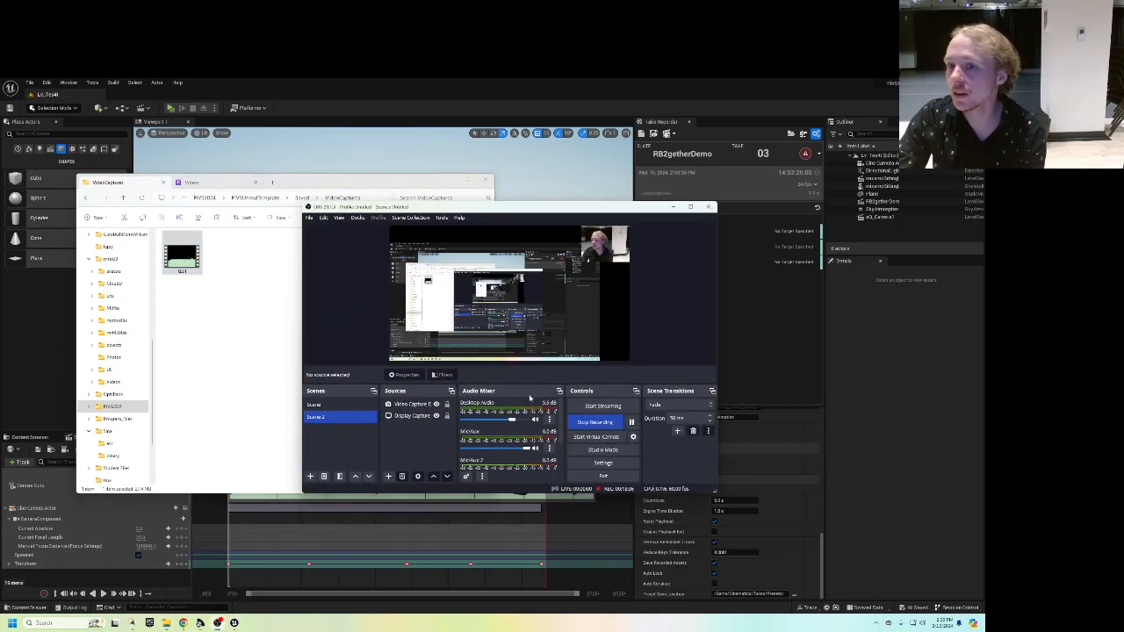